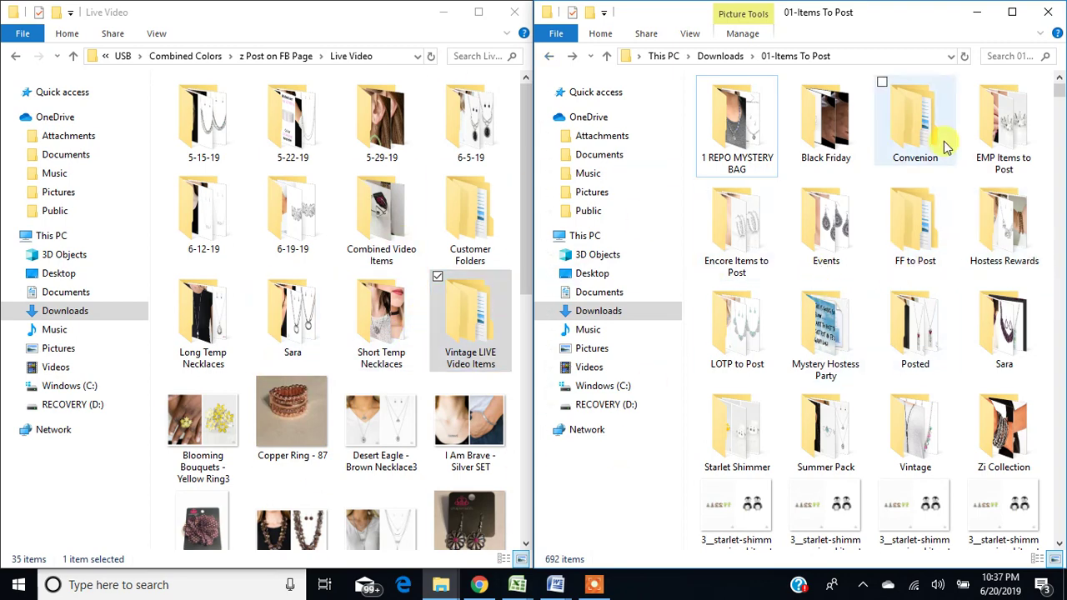
- Go up to the Downloads folder and look over the dated folders from 6-12-19 to 6-14-19_(2)
click(721, 55)
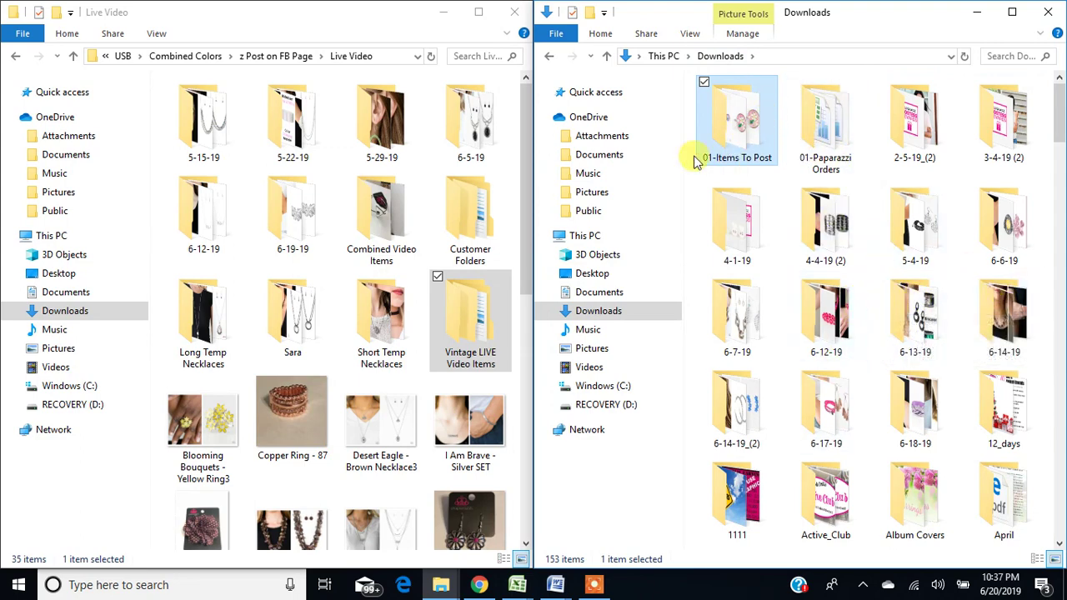
click(830, 354)
click(927, 335)
click(1014, 349)
click(748, 435)
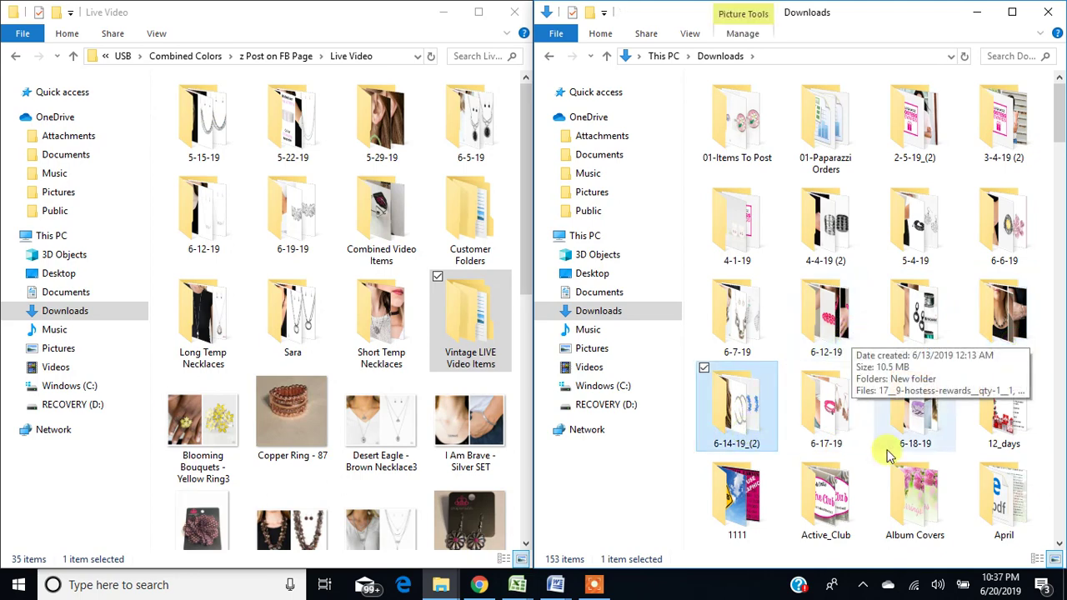
click(837, 354)
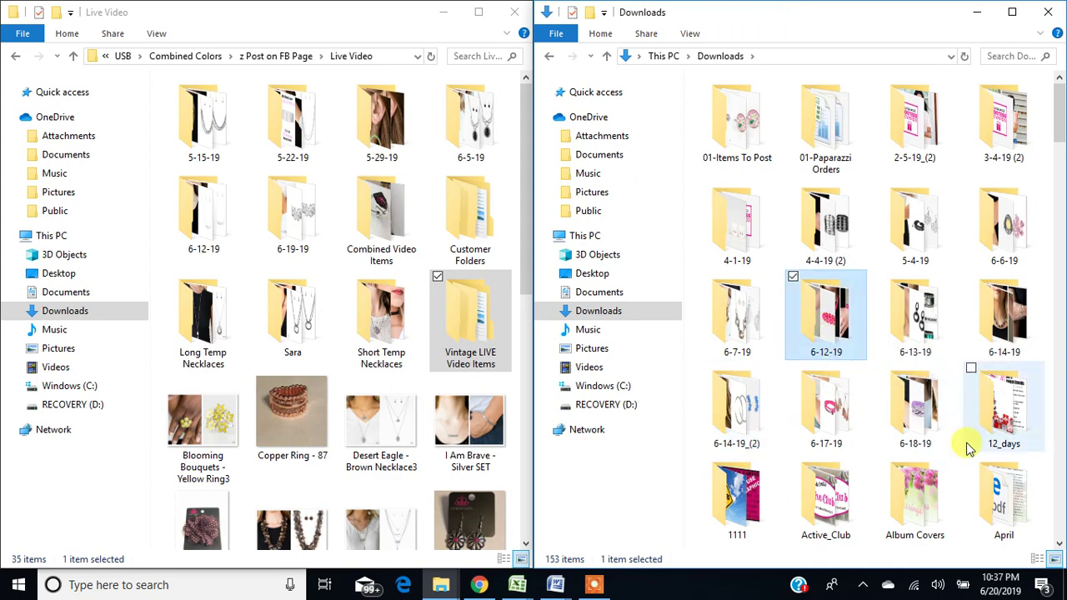
click(934, 340)
click(1010, 360)
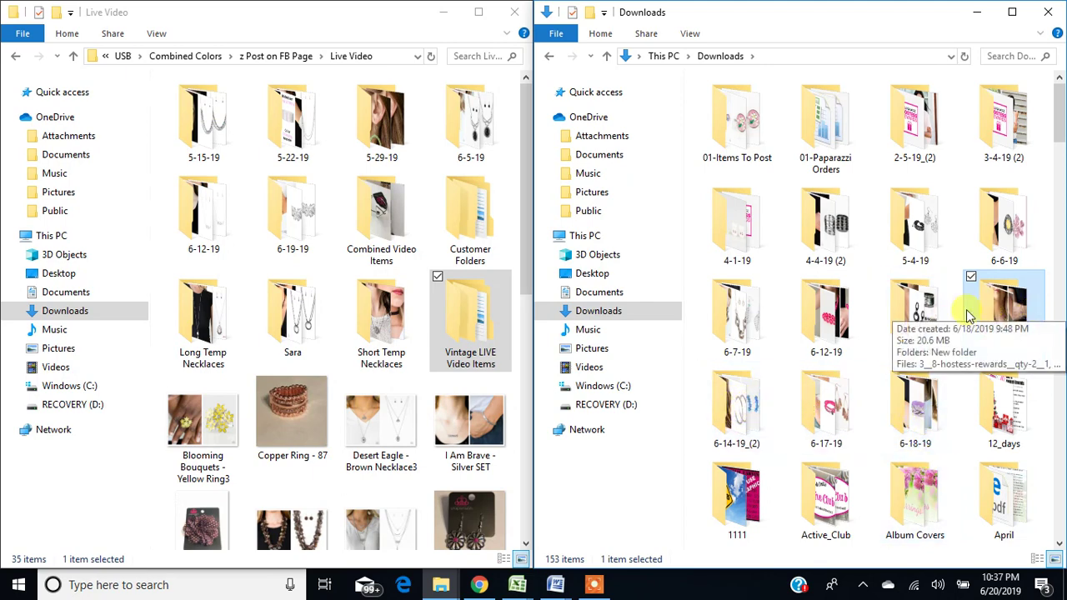
- Open the 6-13-19 folder and examine the three Award Show Attitude - White Earrings images
double_click(905, 320)
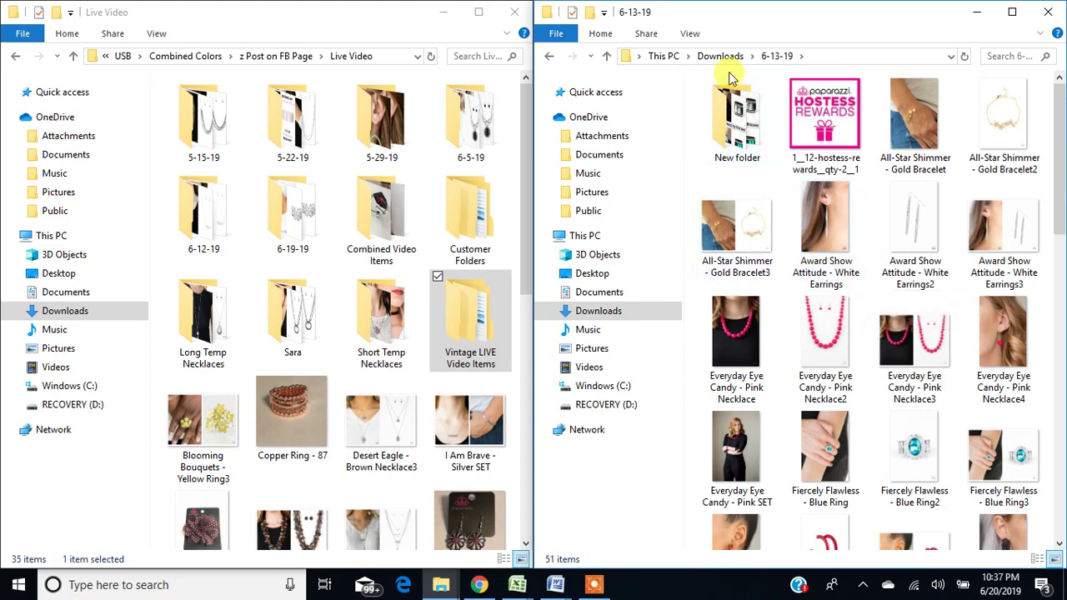
click(822, 266)
click(915, 276)
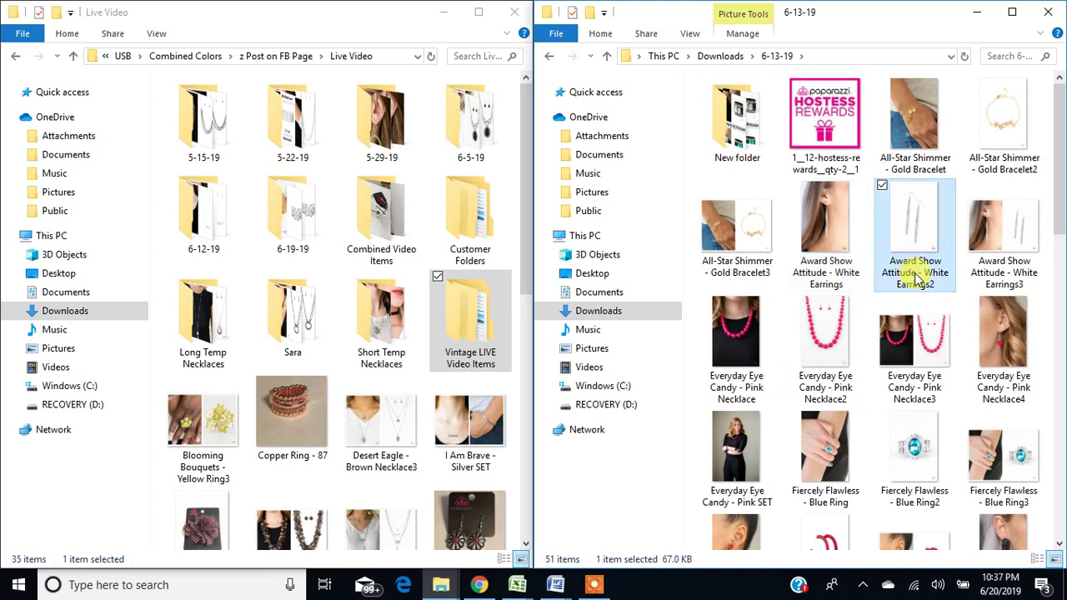
click(1005, 282)
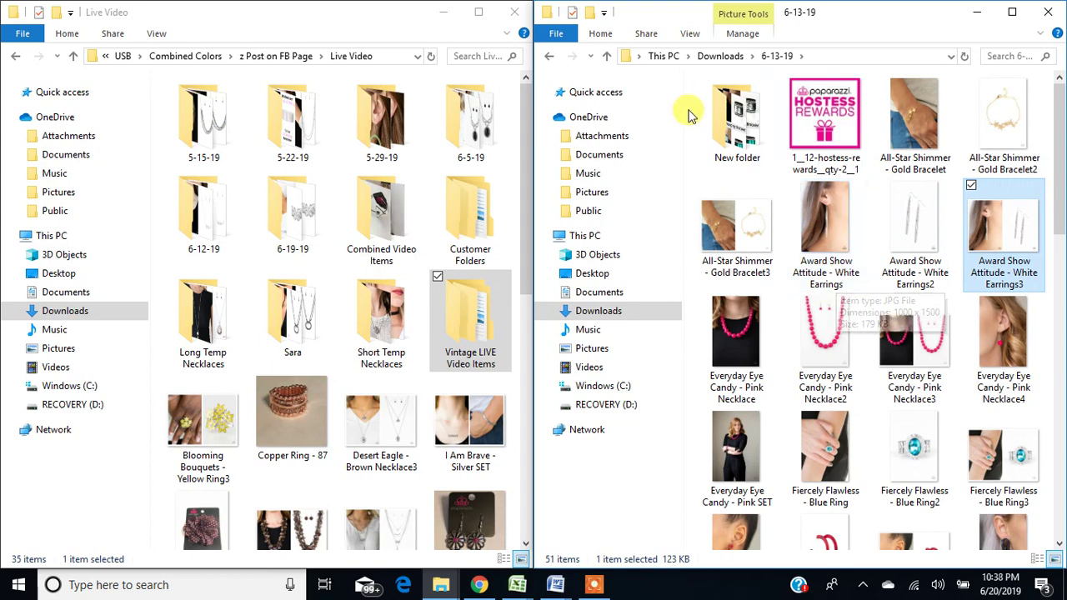
- Go back to Downloads, look inside the 6-18-19 folder and return to Downloads
click(722, 59)
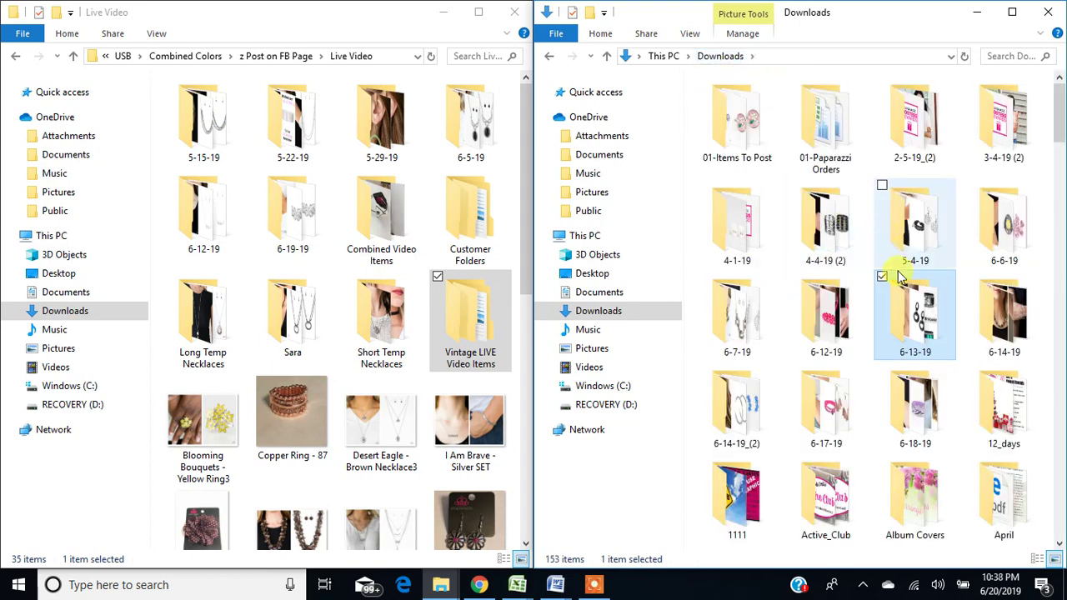
click(924, 414)
double_click(924, 414)
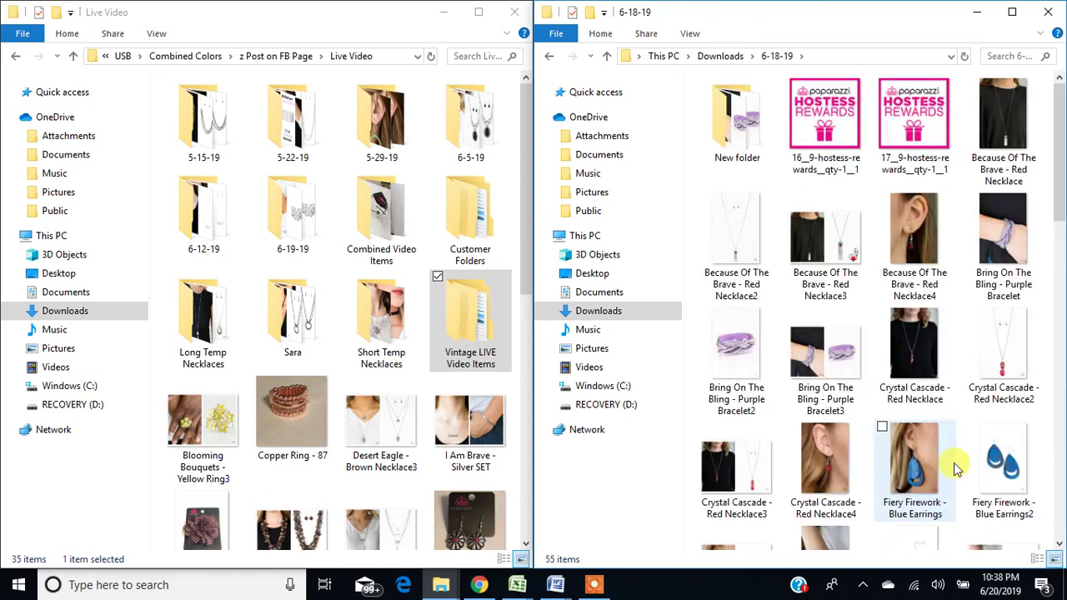
click(720, 56)
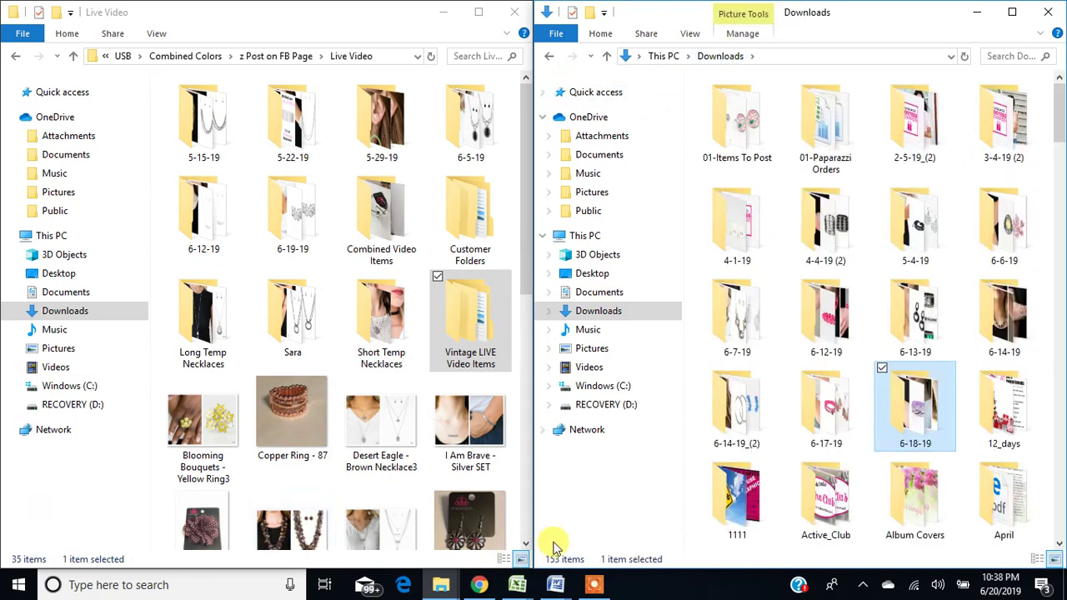
- Switch to Chrome, open the Paparazzi consultant site in a new tab of the widened window and go to the account profile
click(479, 584)
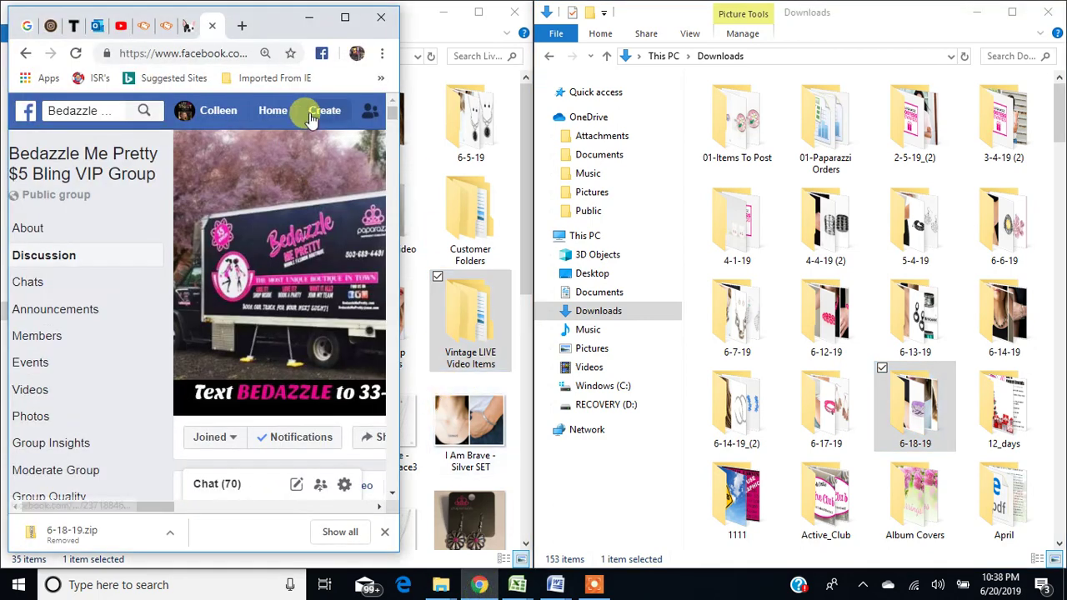
drag(400, 125, 577, 134)
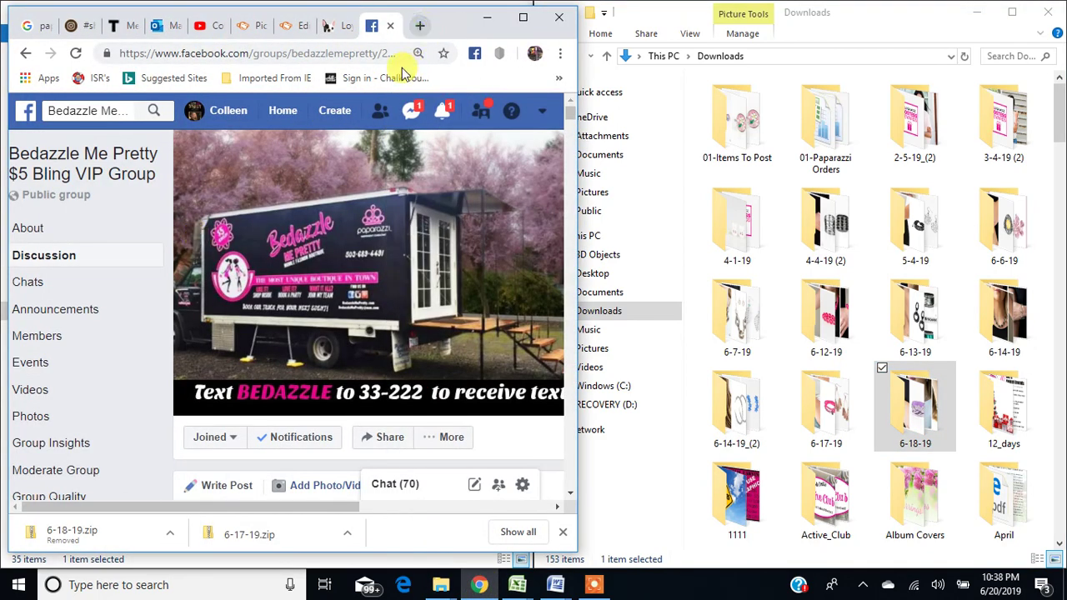
key(ctrl+t)
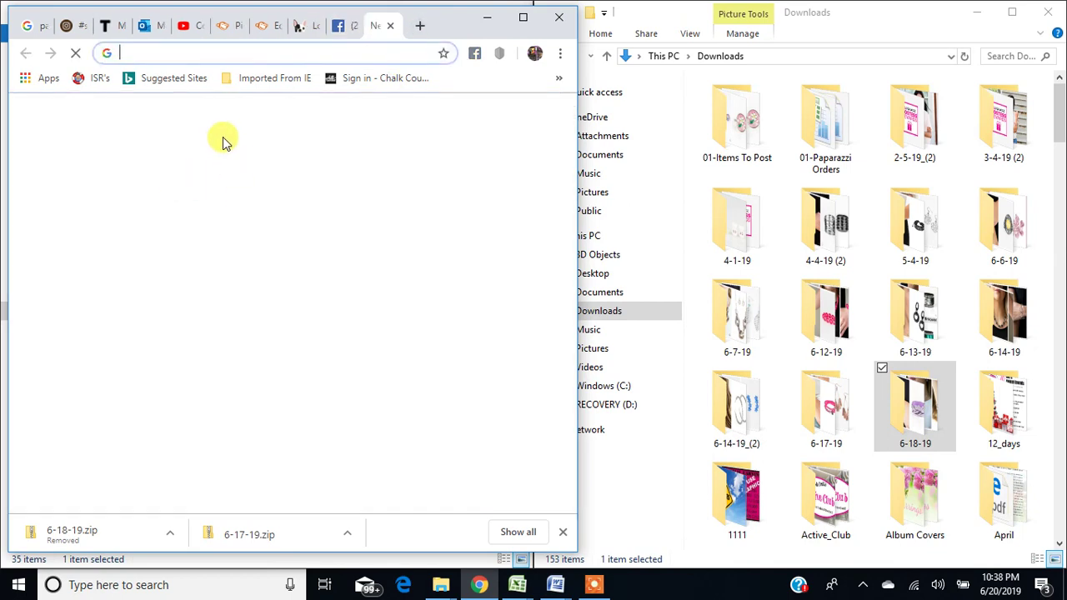
text(papa)
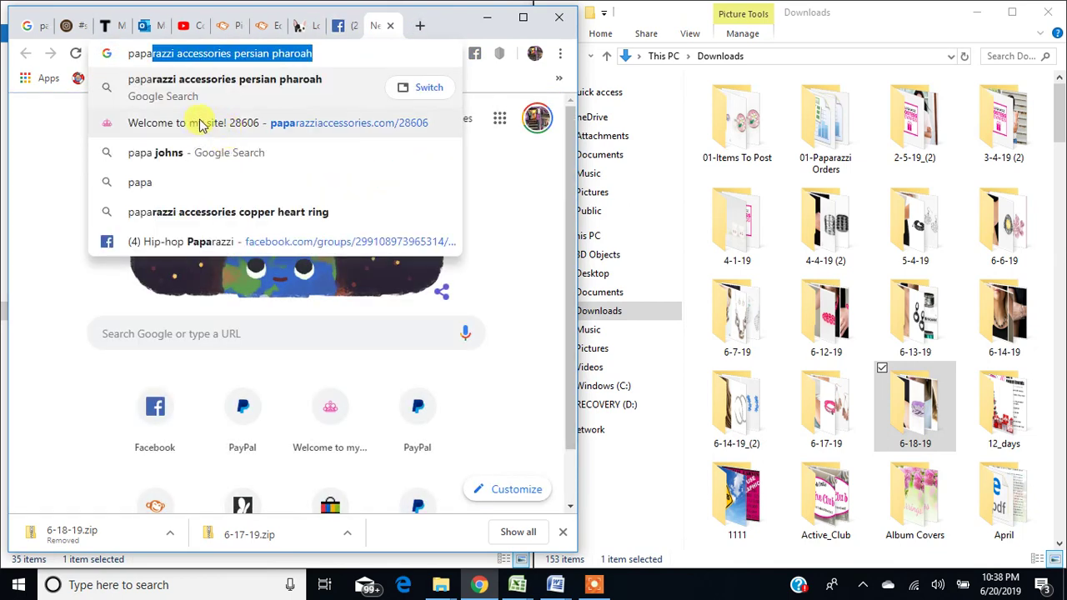
click(198, 125)
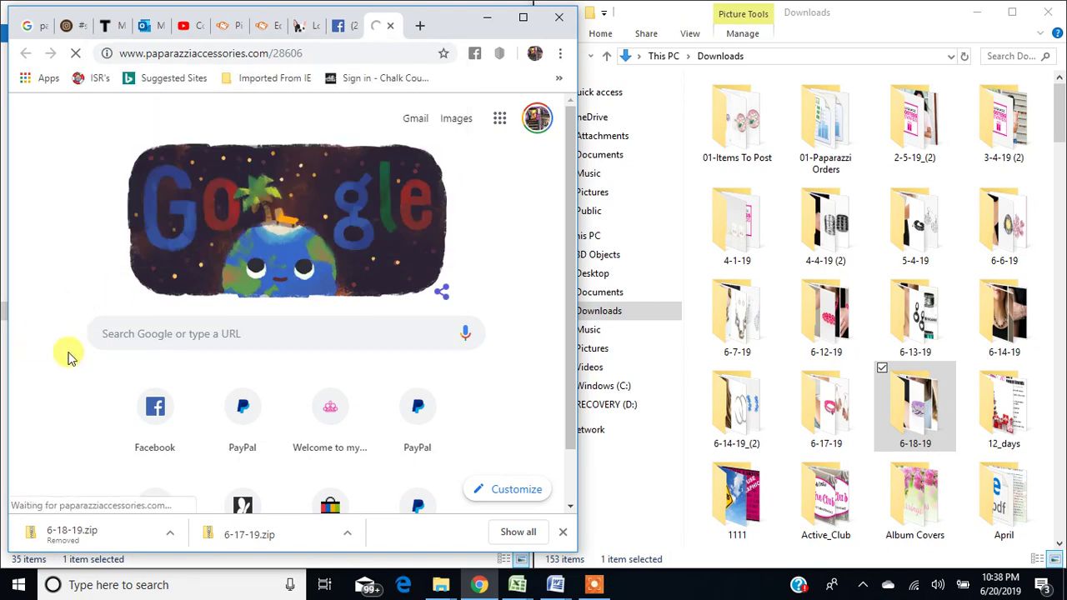
drag(577, 155, 831, 146)
click(648, 120)
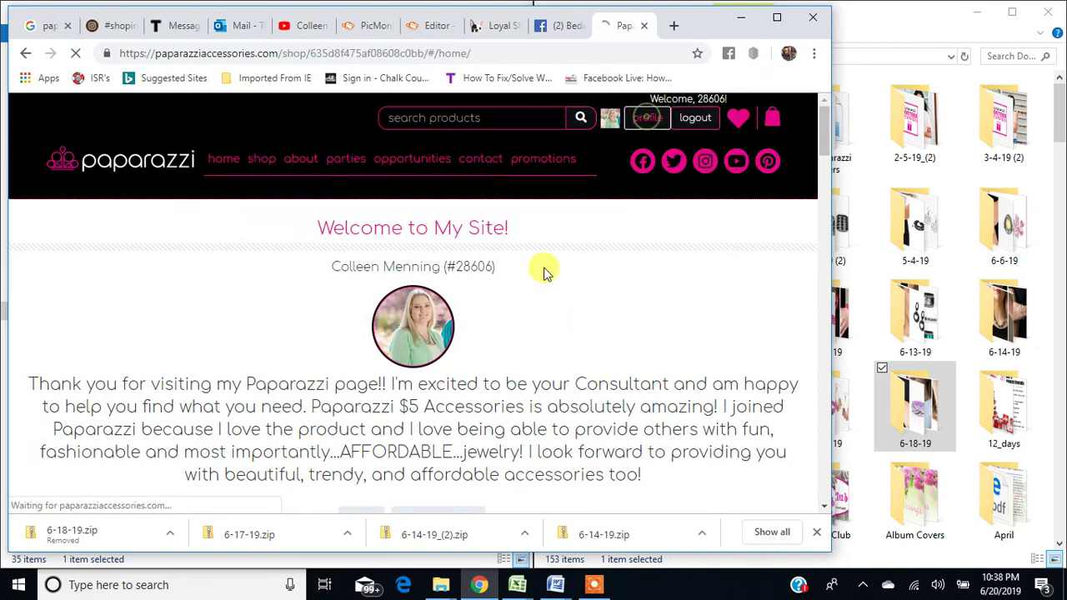
- Review the items of the latest order and the previous orders of the last 30 days on the profile page
scroll(234, 376, down, 5)
scroll(225, 421, up, 6)
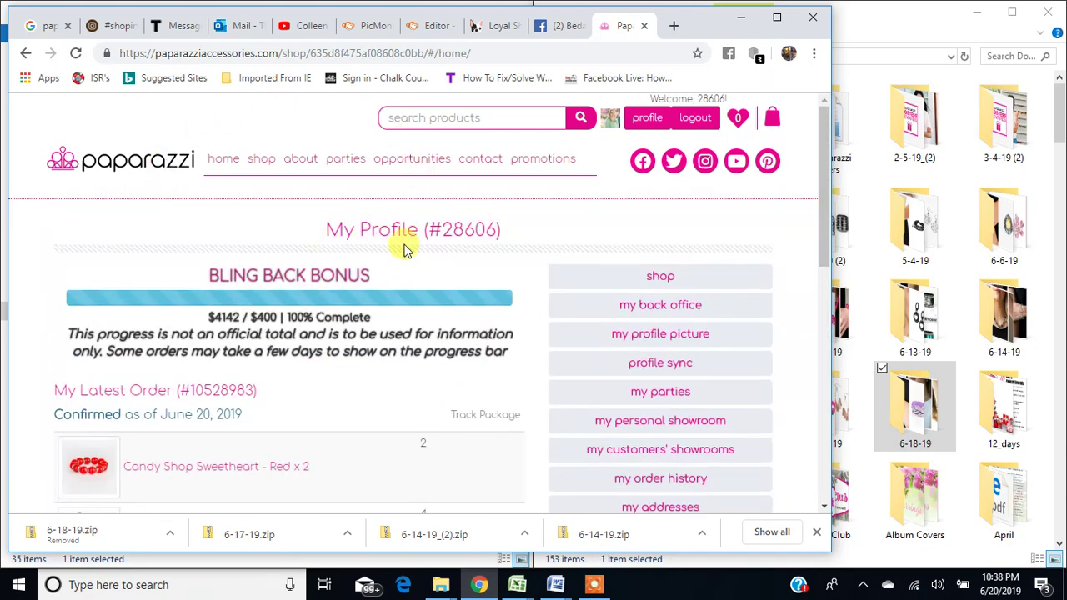
scroll(167, 416, down, 3)
scroll(159, 384, down, 3)
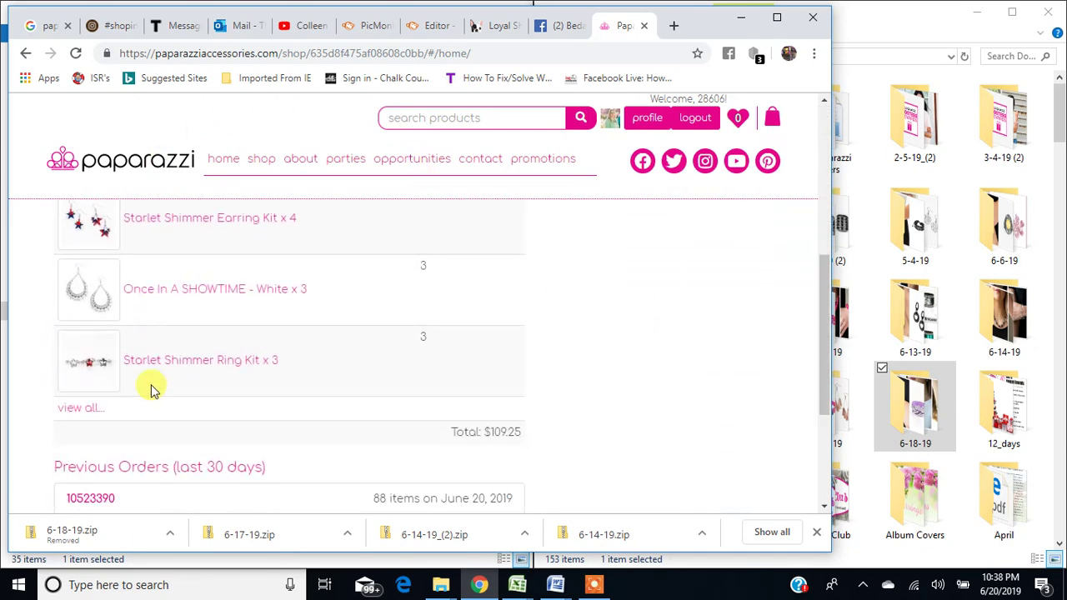
scroll(148, 374, up, 4)
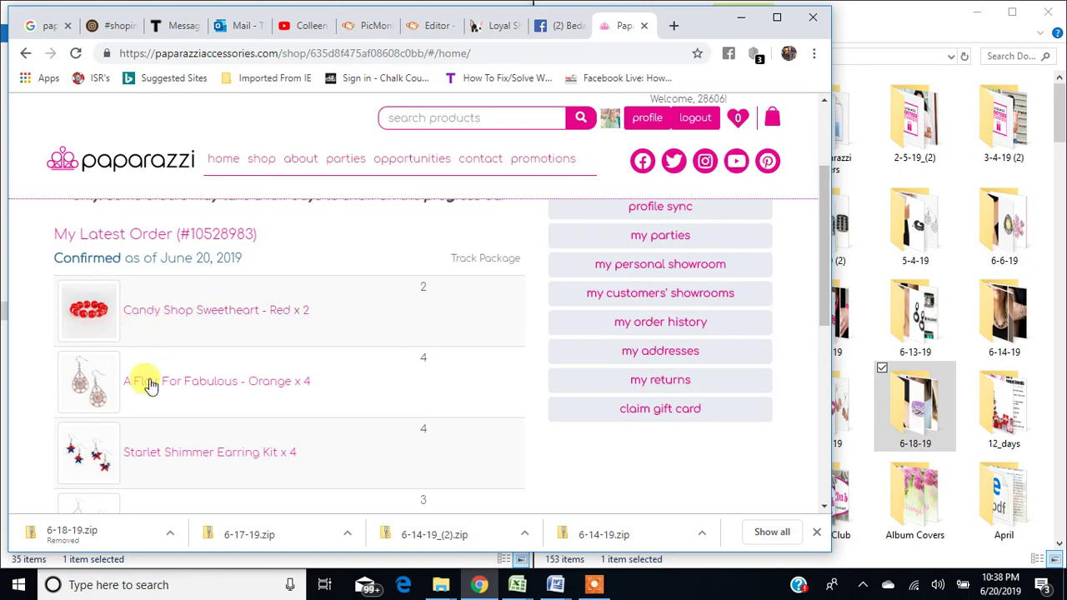
scroll(179, 350, down, 1)
scroll(179, 367, down, 5)
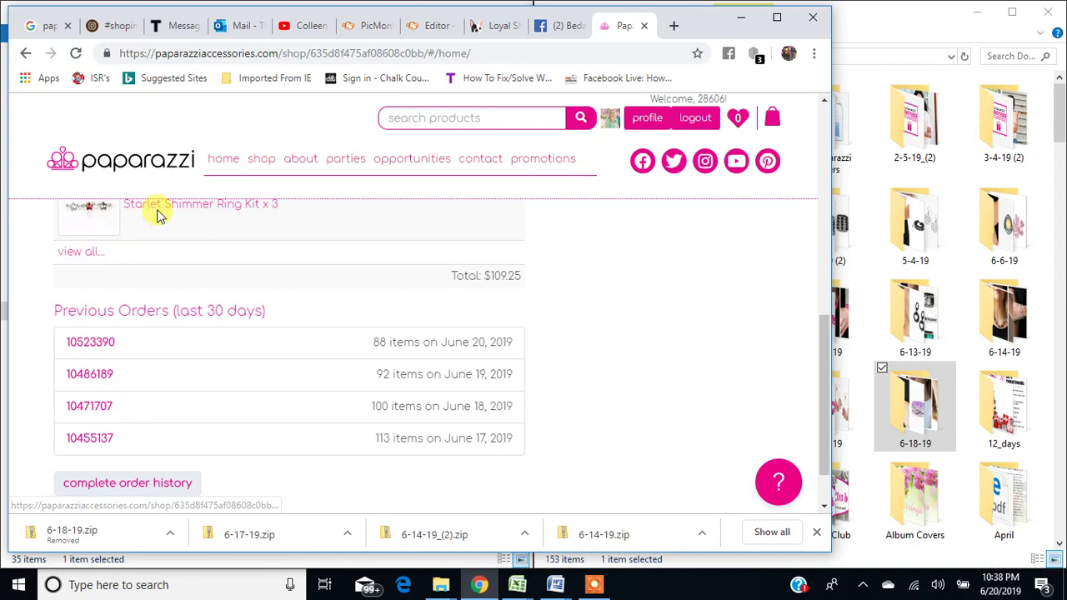
scroll(167, 455, down, 1)
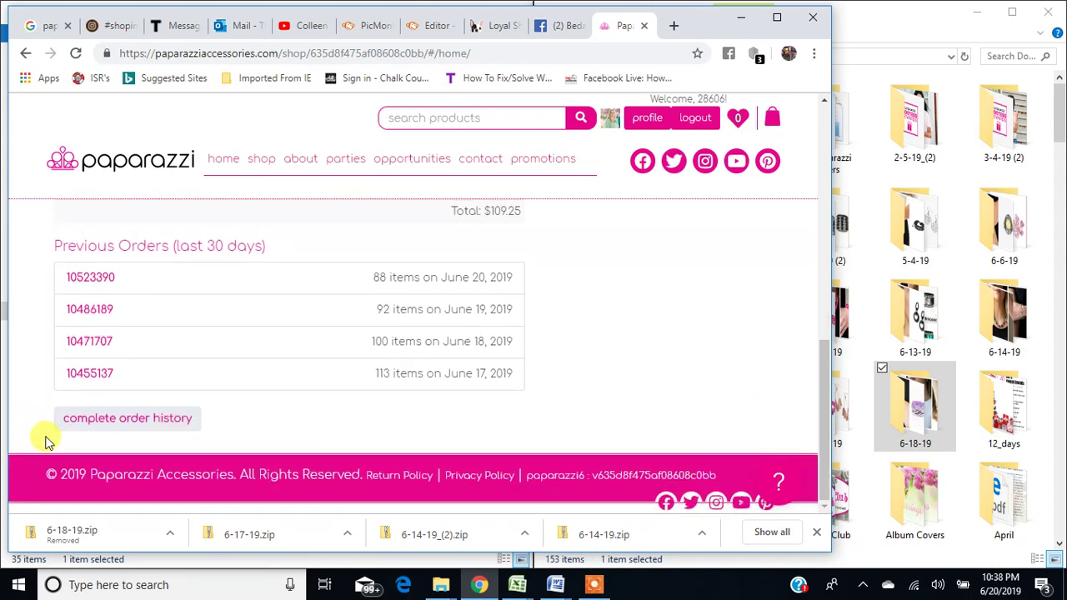
- Open the complete order history and go to its newest entries
click(140, 419)
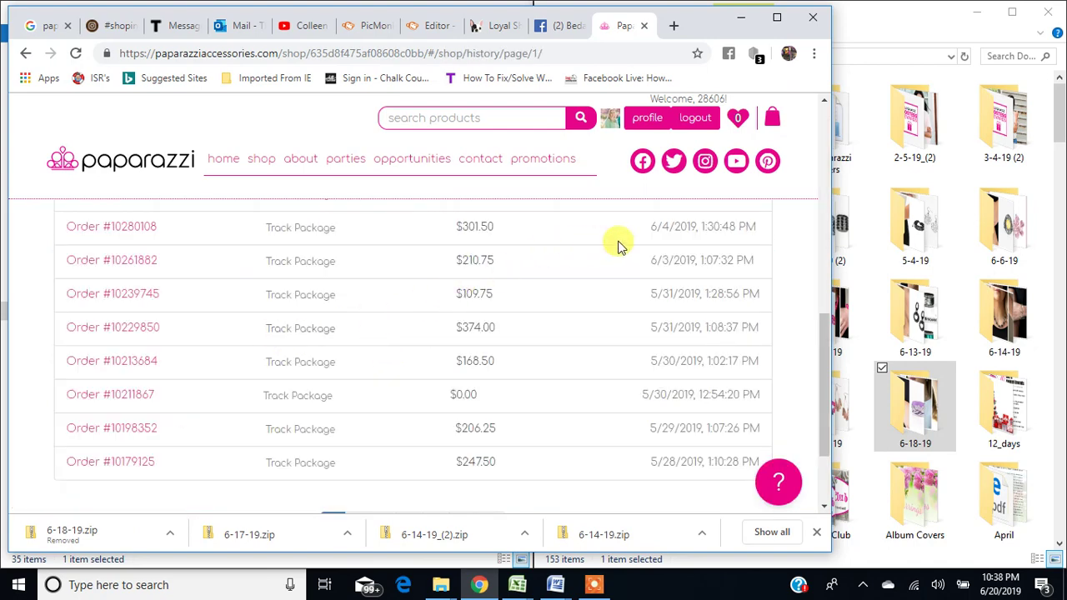
scroll(529, 274, up, 4)
scroll(534, 275, up, 4)
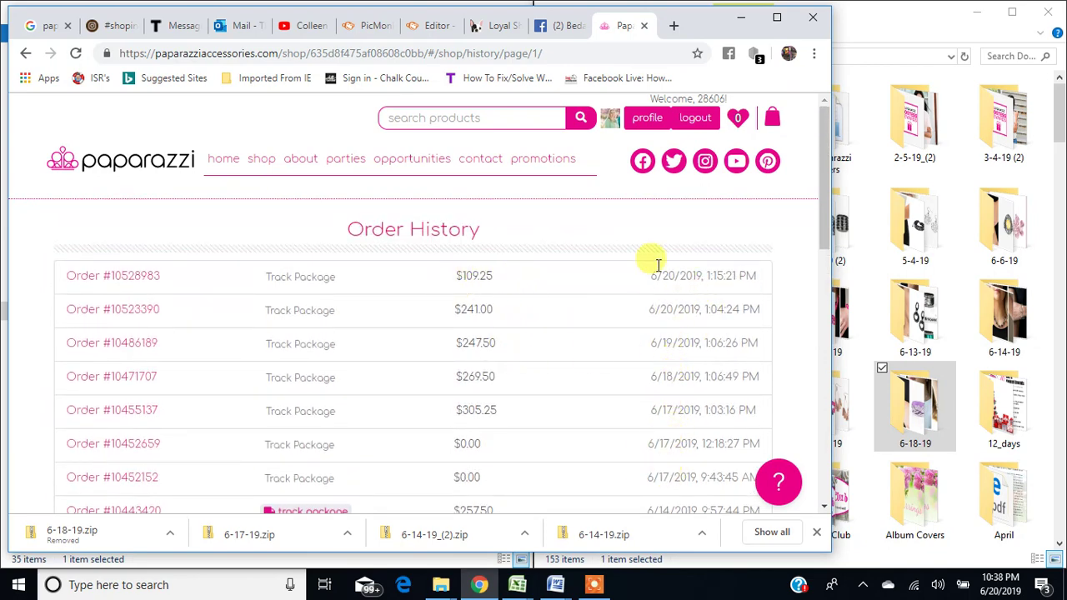
- View the order placed on 6/20/2019 at 1:15:21 PM and return to the order history
click(119, 278)
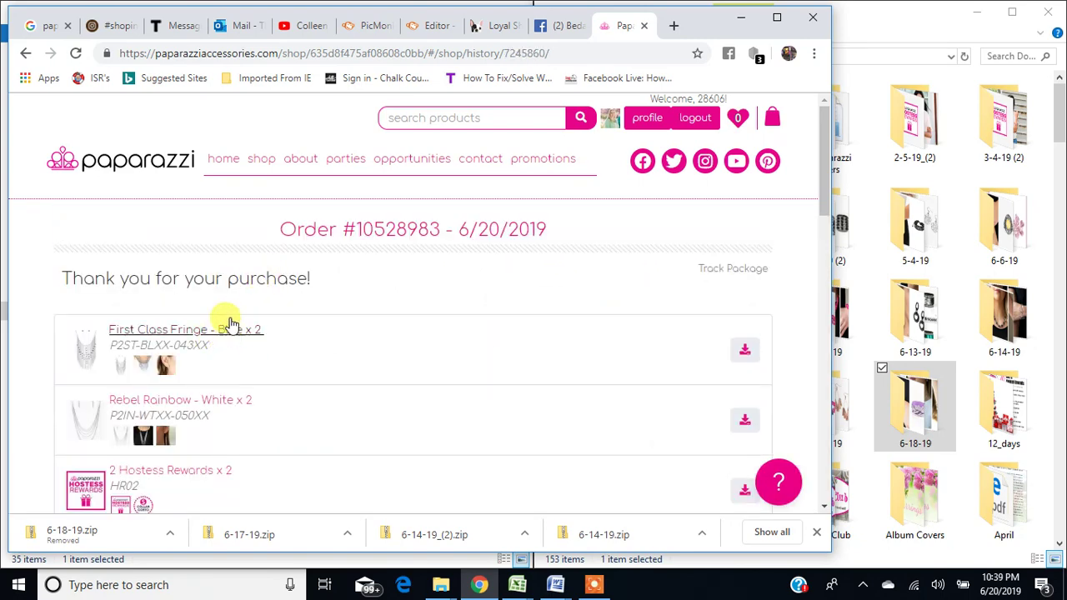
click(25, 53)
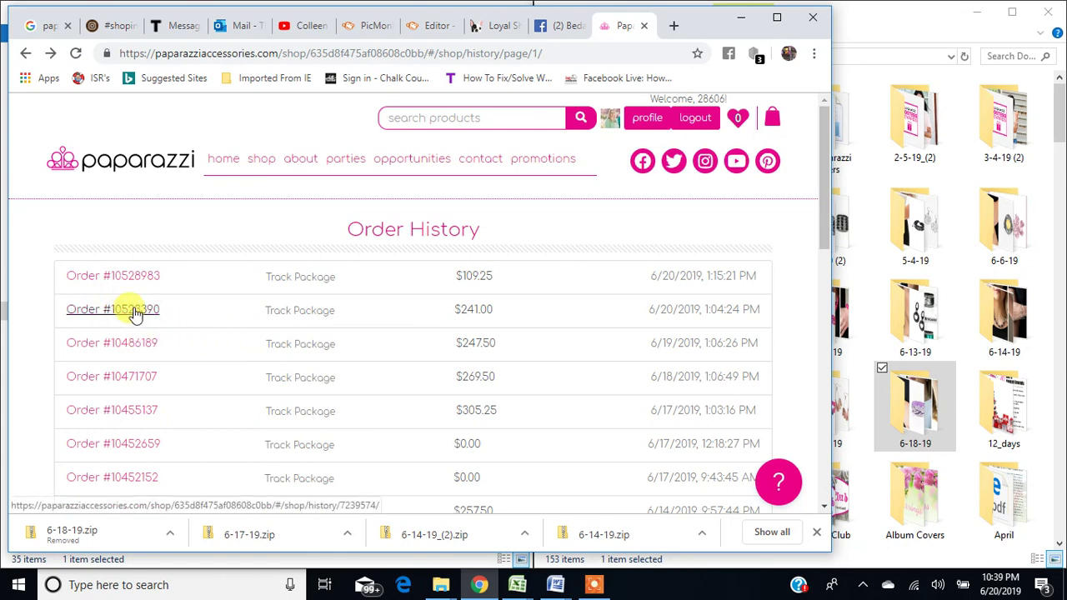
- Open the order placed on 6/20/2019 at 1:04:24 PM, then zip and download its featured, additional and complete look images
click(135, 311)
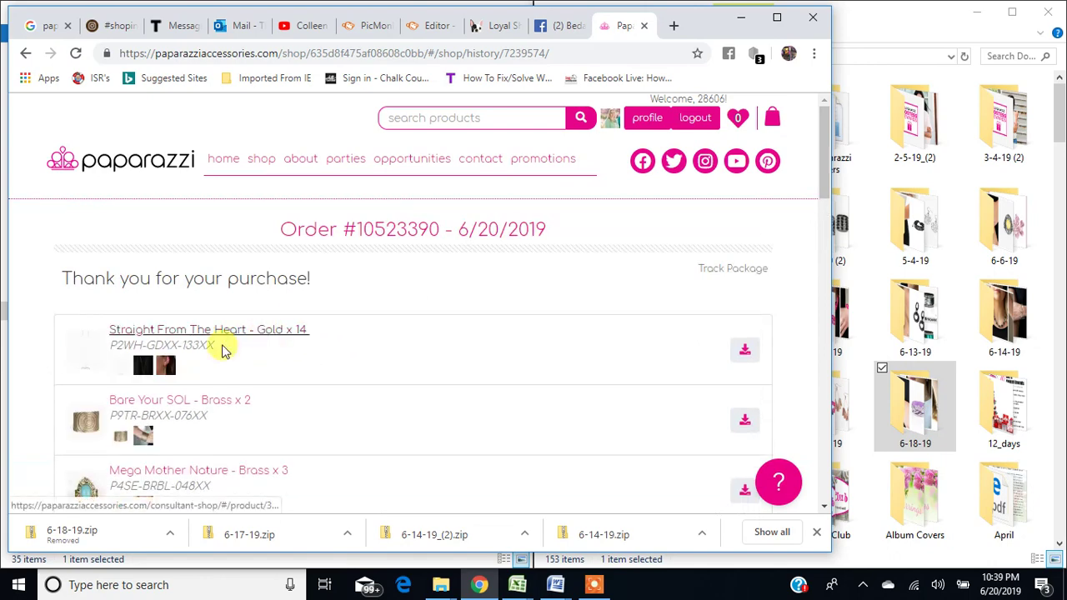
scroll(278, 317, down, 7)
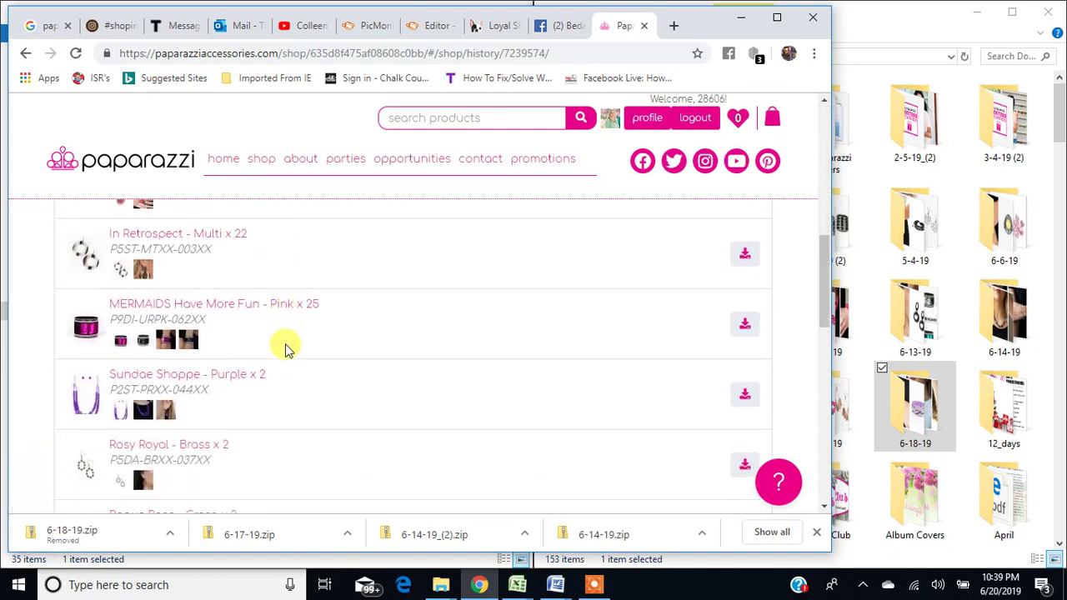
scroll(284, 349, down, 5)
click(86, 364)
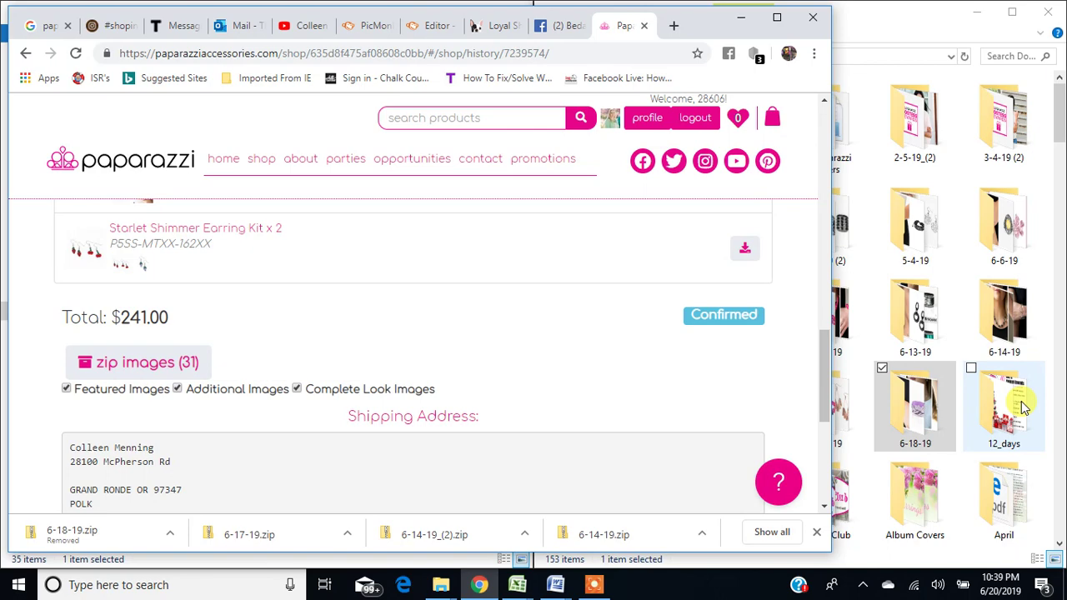
click(133, 365)
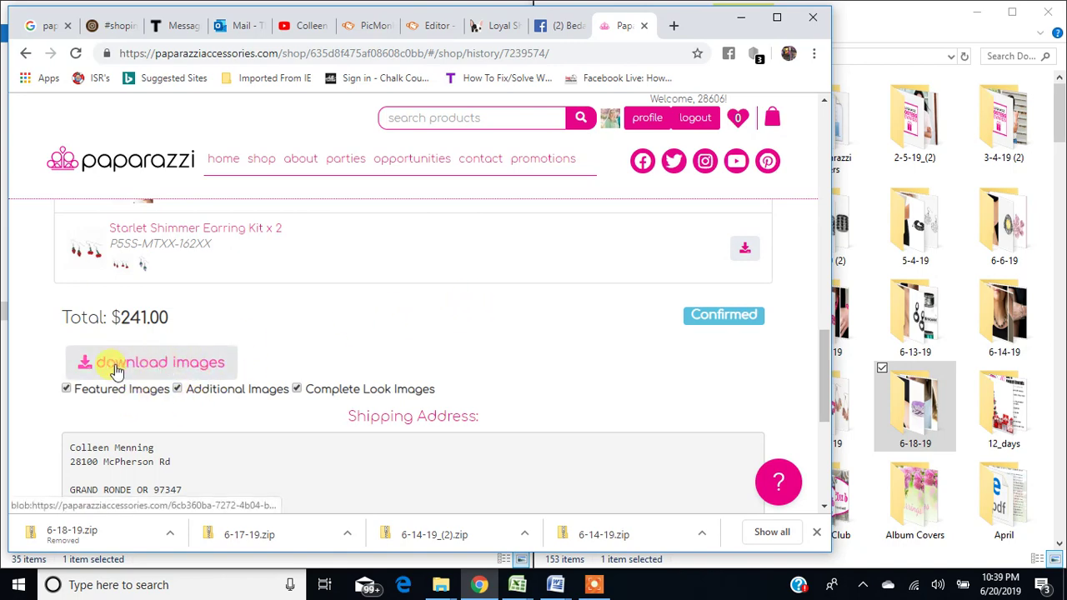
click(193, 367)
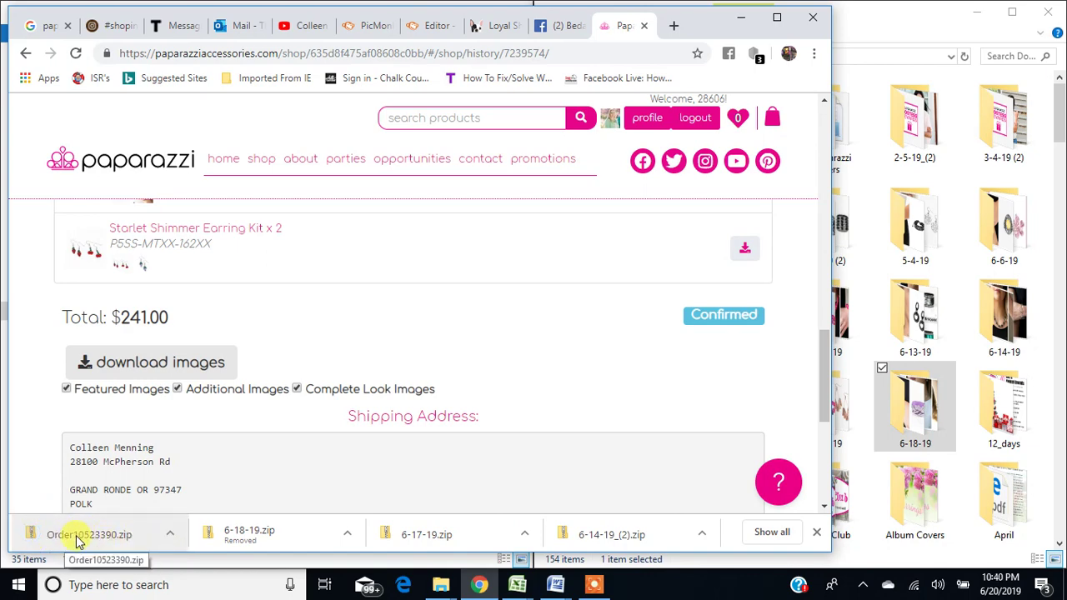
- Rename the downloaded order zip file in the Downloads folder as 6-20-19
click(914, 225)
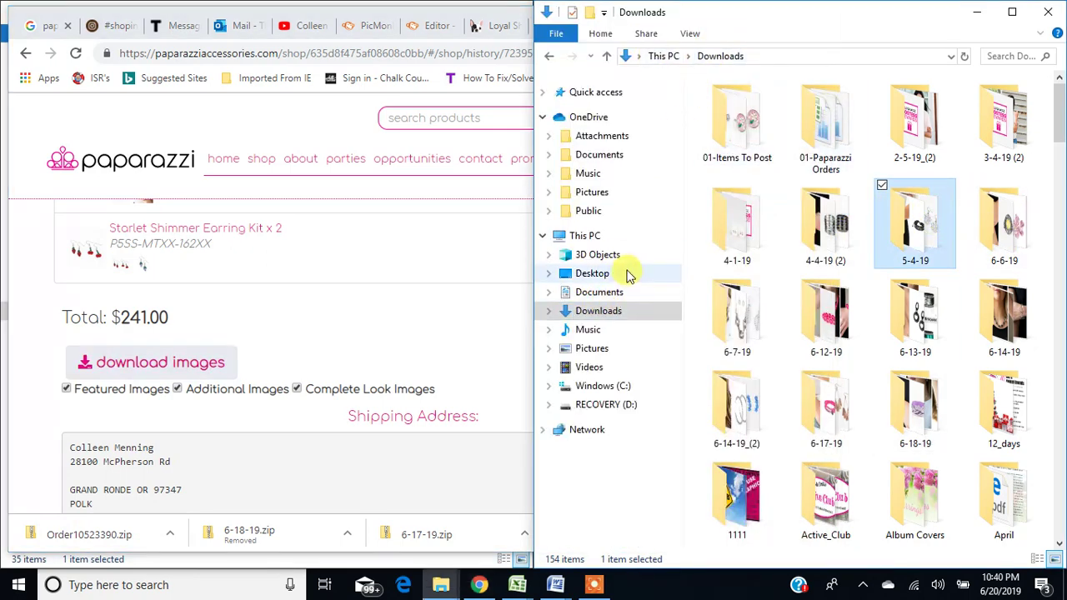
drag(1060, 114, 1060, 520)
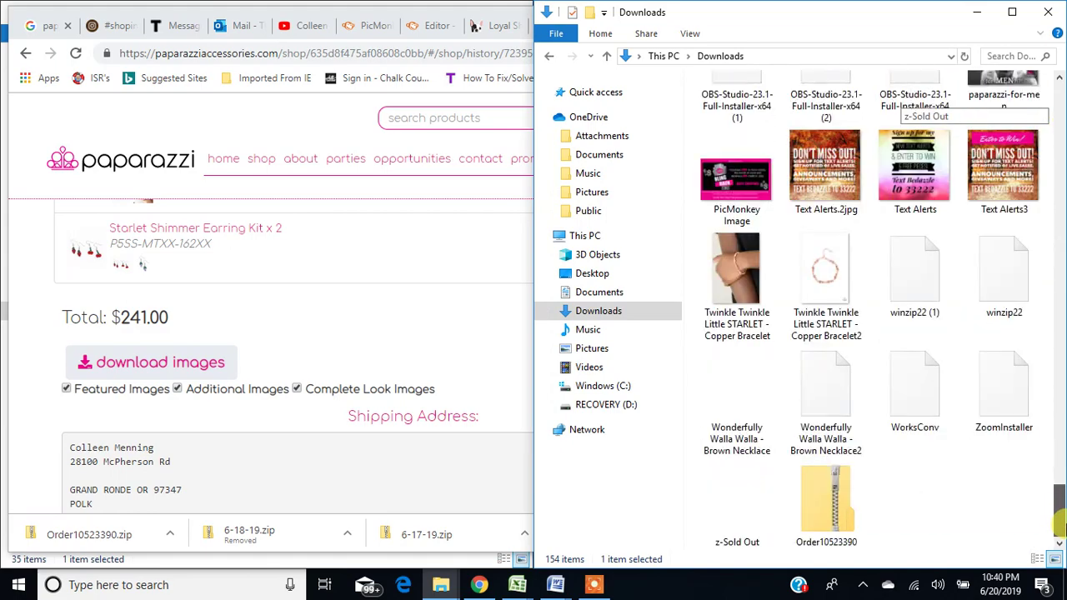
click(833, 543)
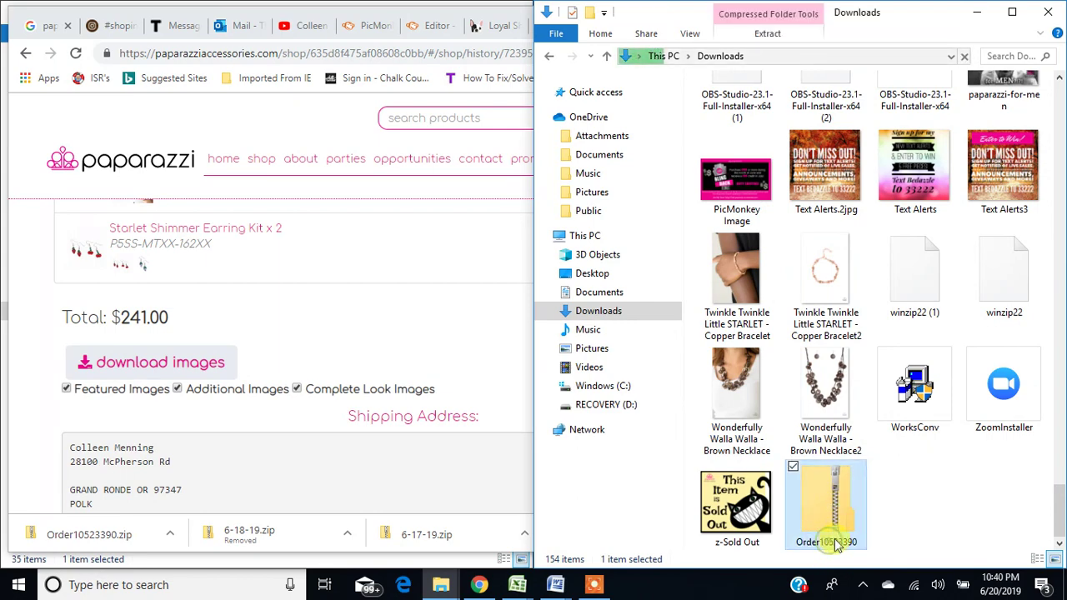
click(834, 543)
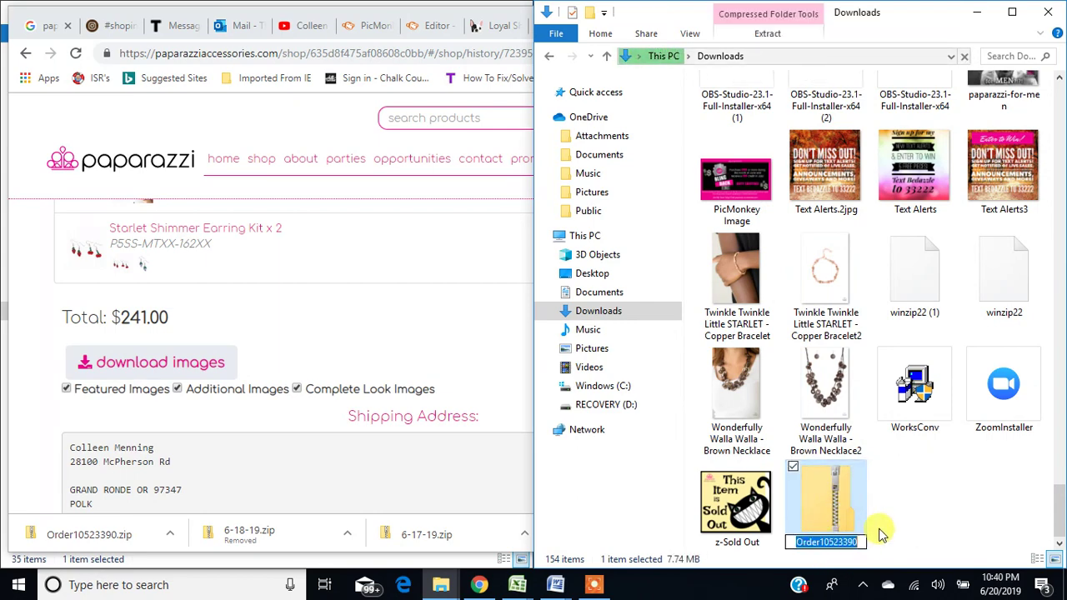
text(6-20-19)
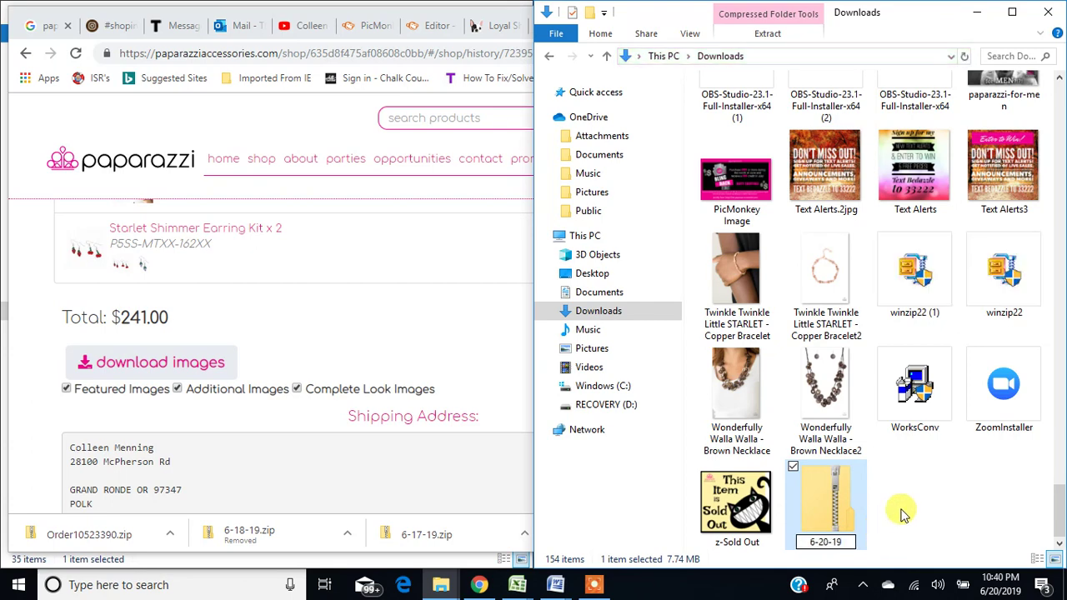
- Extract the 6-20-19 zip file into a Downloads folder of the same name, then delete the zip file
key(Return)
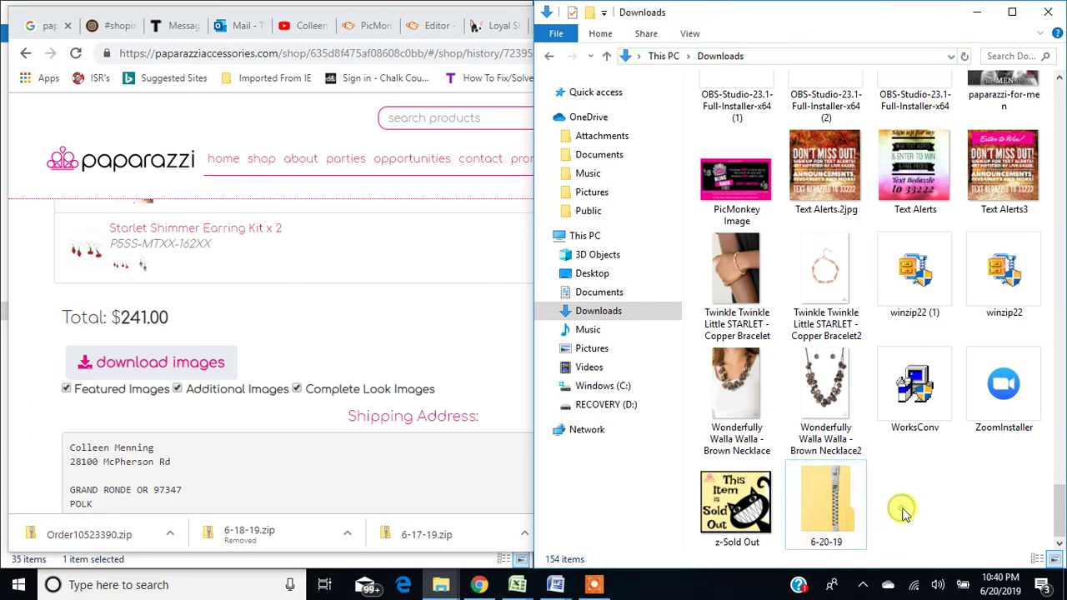
right_click(815, 497)
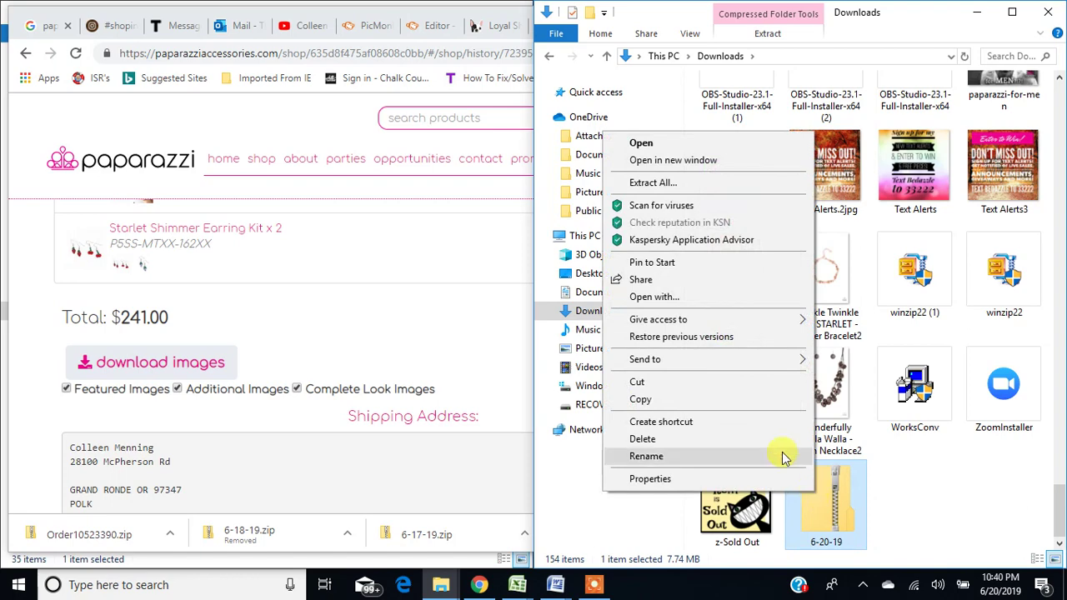
click(682, 182)
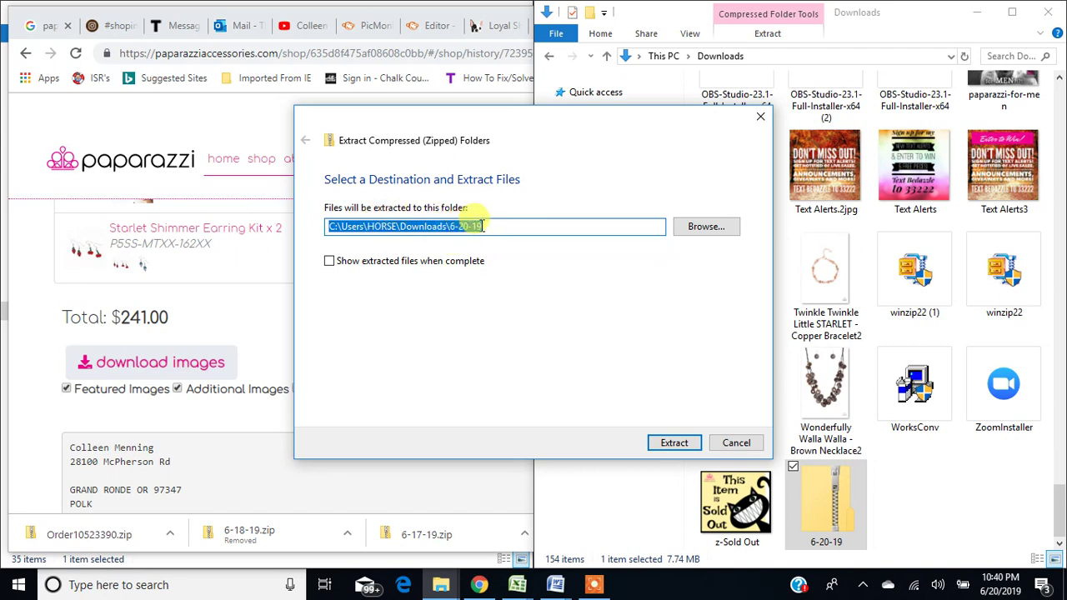
click(683, 445)
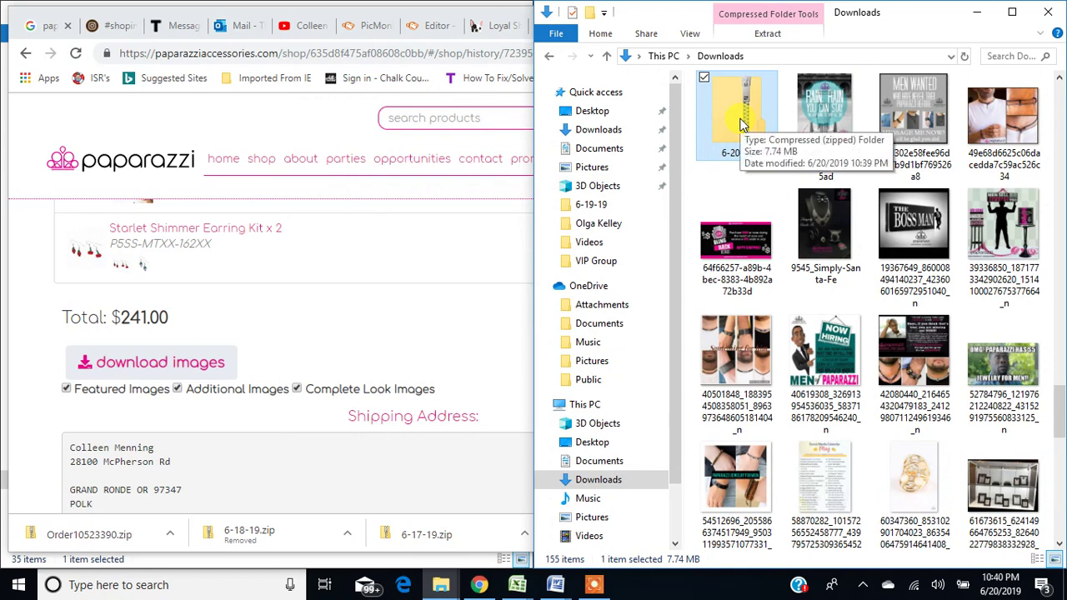
key(Delete)
key(Return)
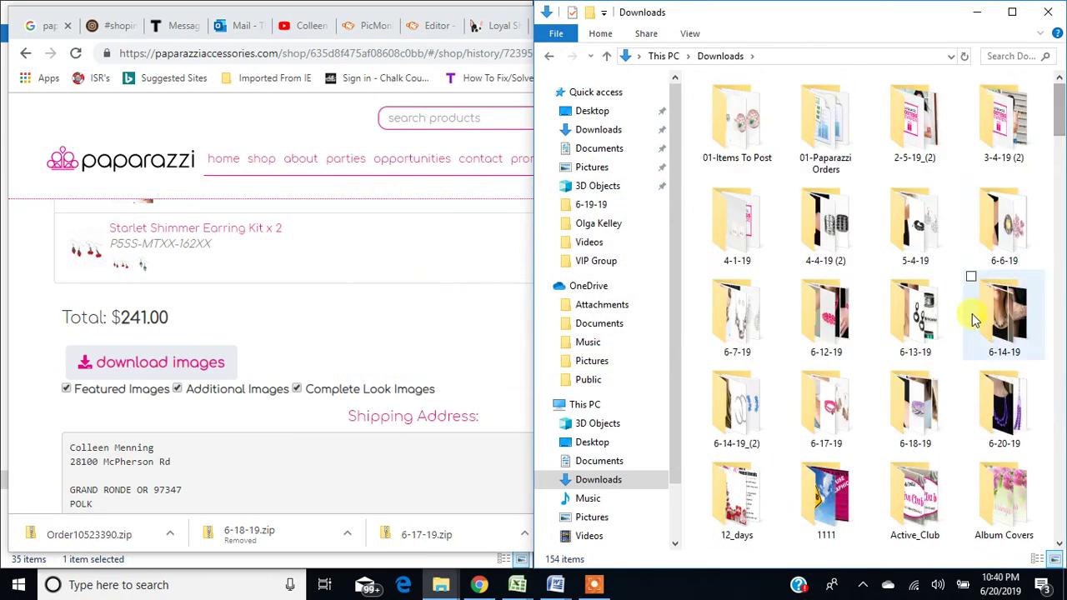
- Open the extracted 6-20-19 folder in Downloads
click(1016, 448)
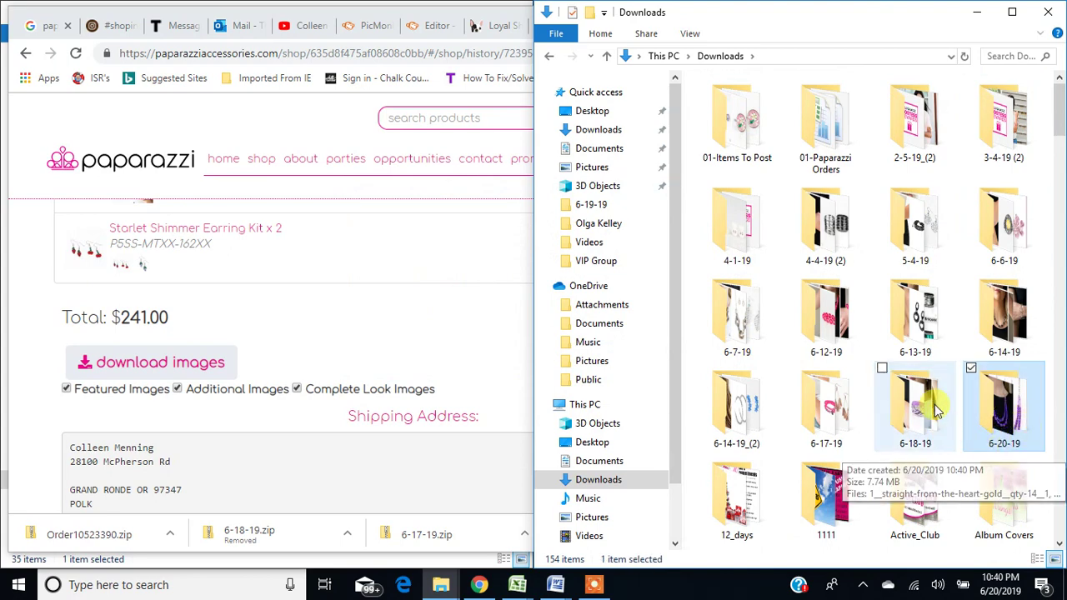
click(1005, 423)
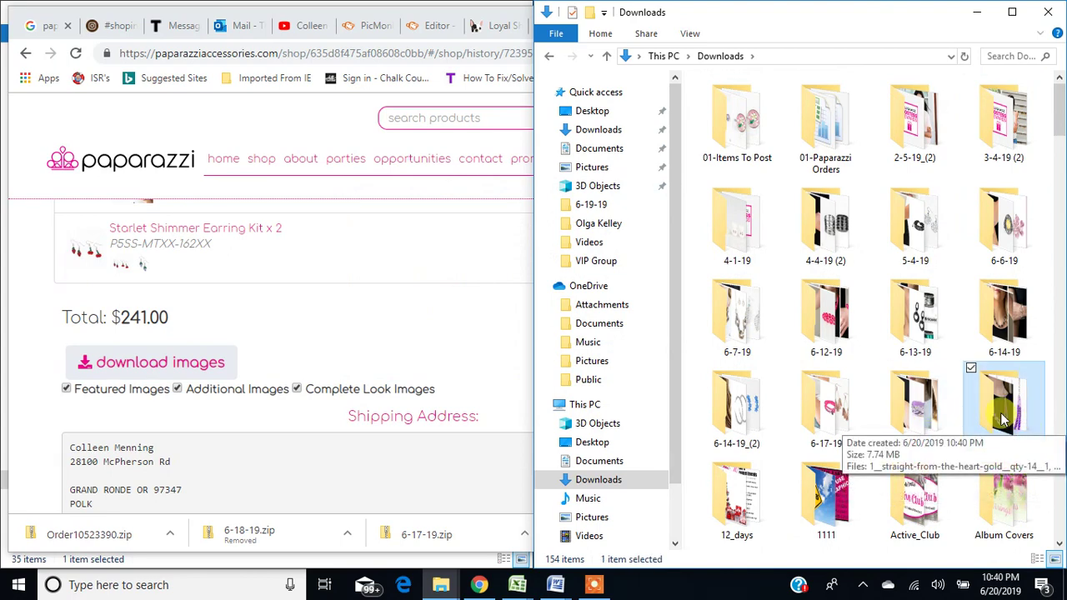
click(1007, 419)
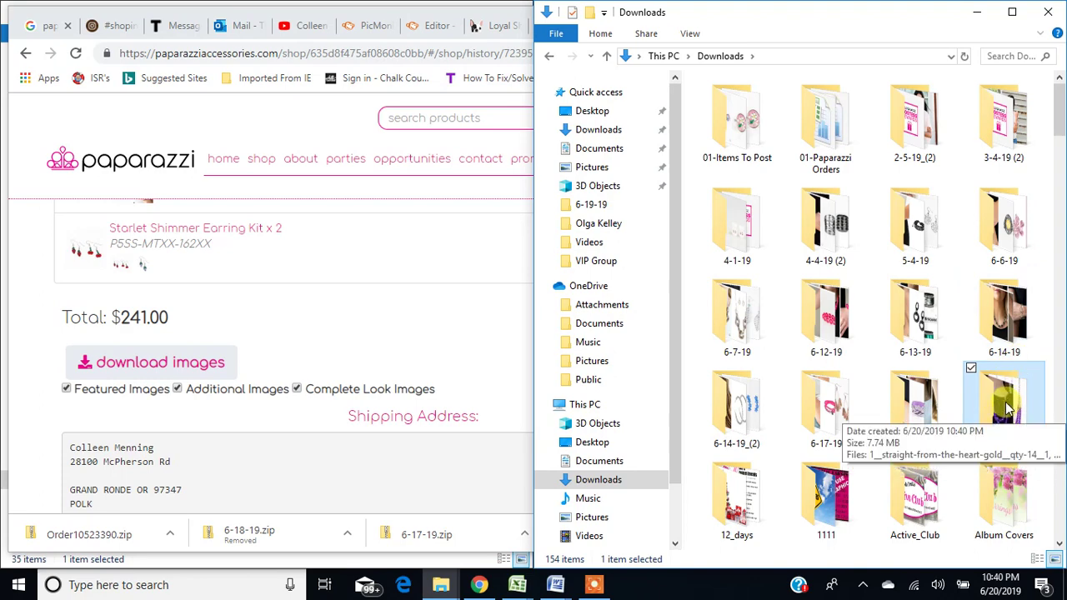
double_click(1007, 408)
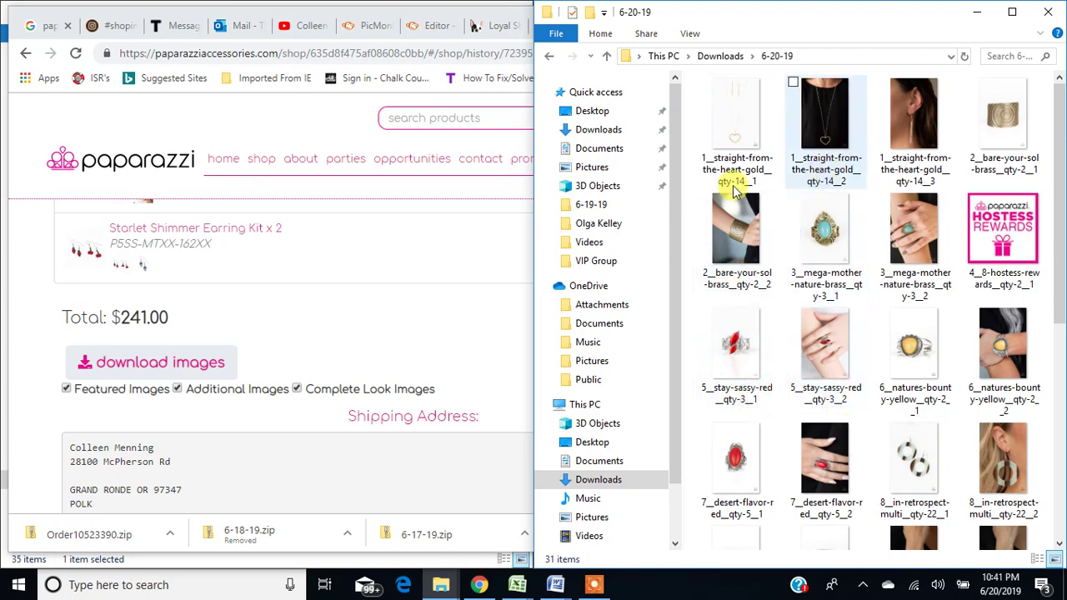
- Copy the first product's name, Straight From The Heart - Gold x 14, from the order page
scroll(424, 274, up, 2)
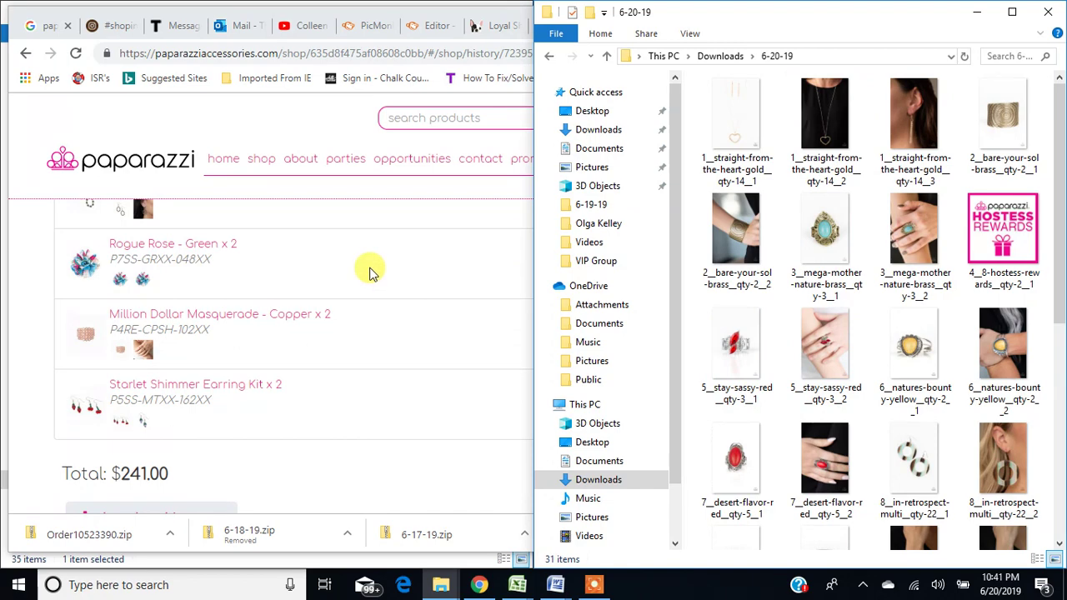
scroll(336, 296, up, 1)
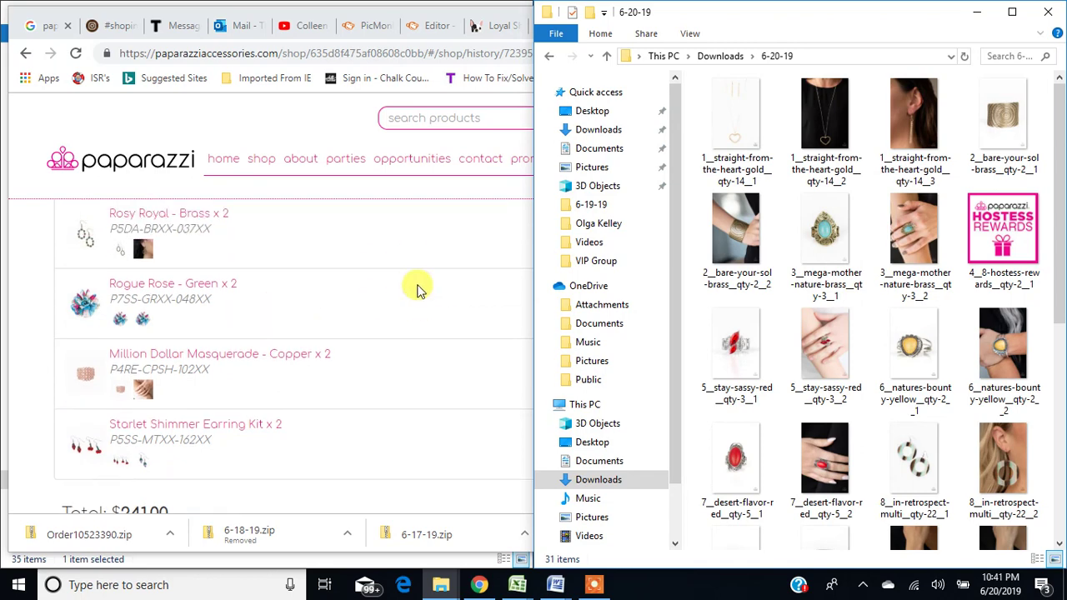
scroll(353, 314, up, 5)
scroll(352, 314, up, 4)
scroll(353, 314, up, 1)
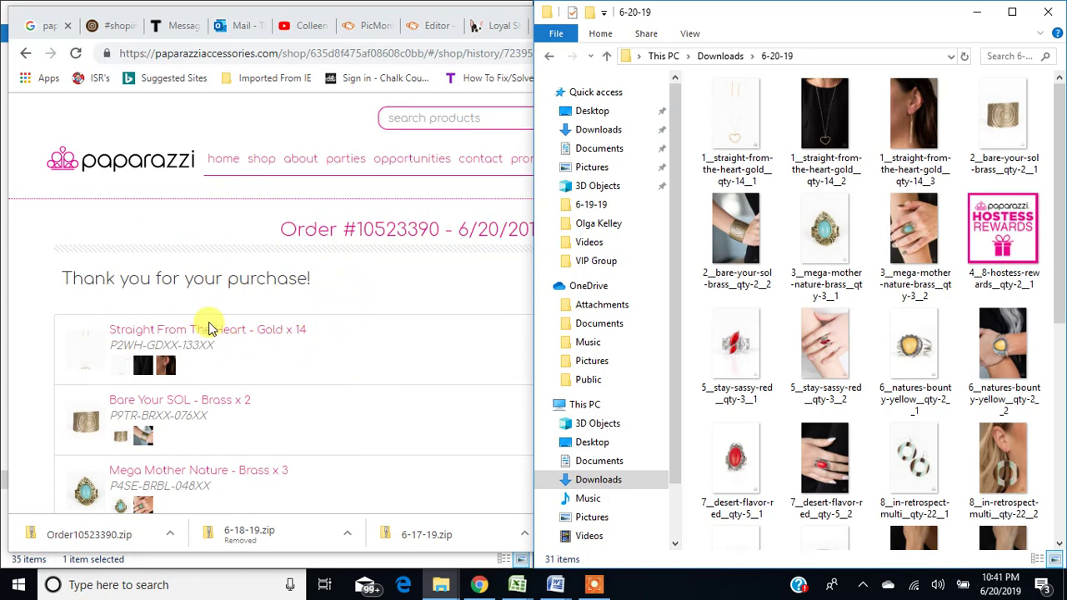
drag(312, 331, 108, 331)
key(ctrl+c)
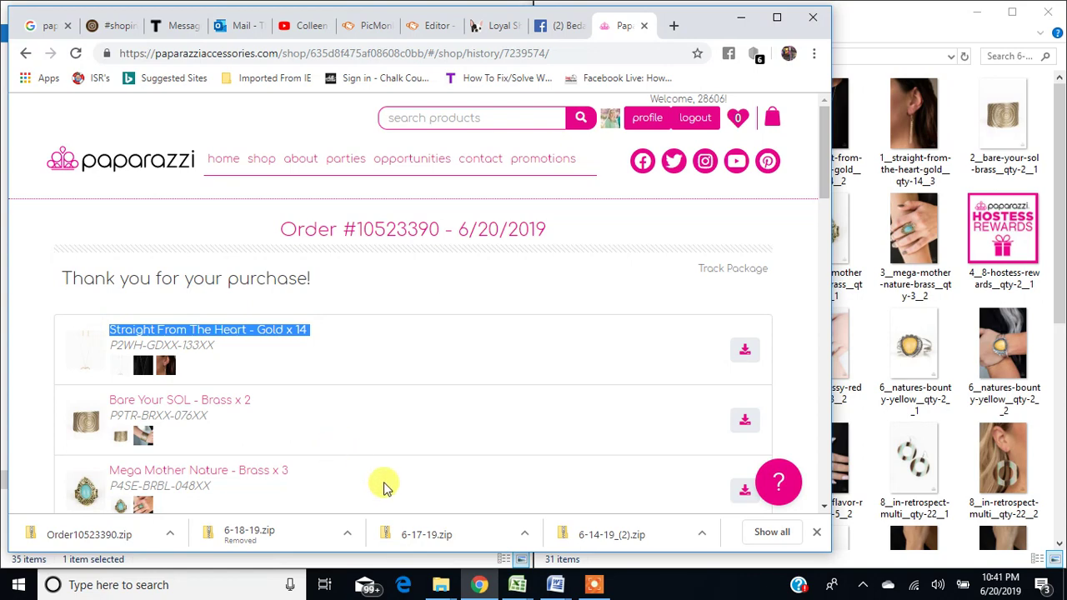
right_click(236, 331)
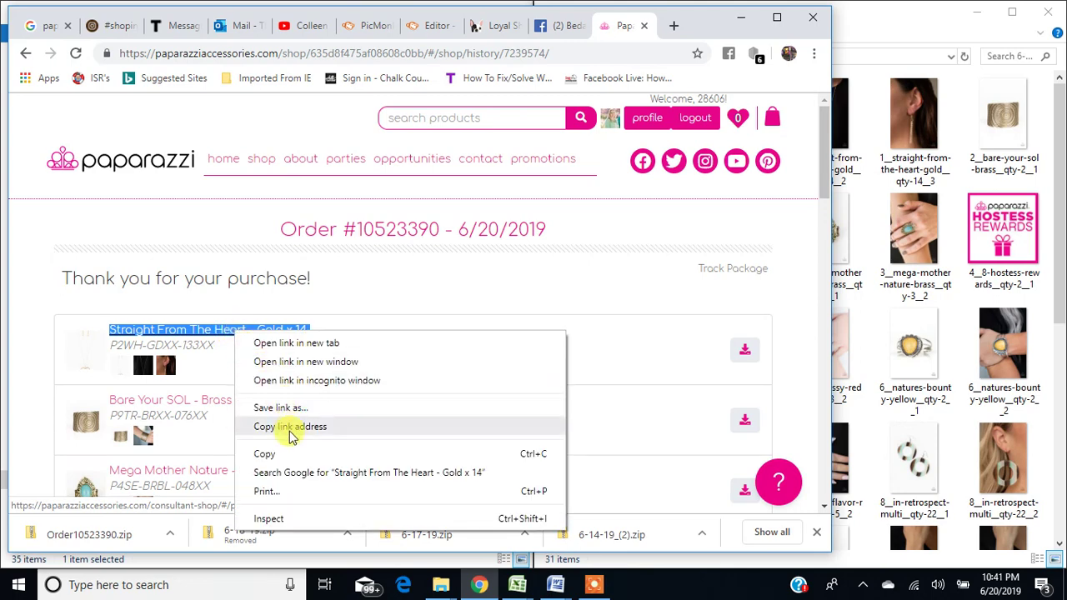
click(613, 277)
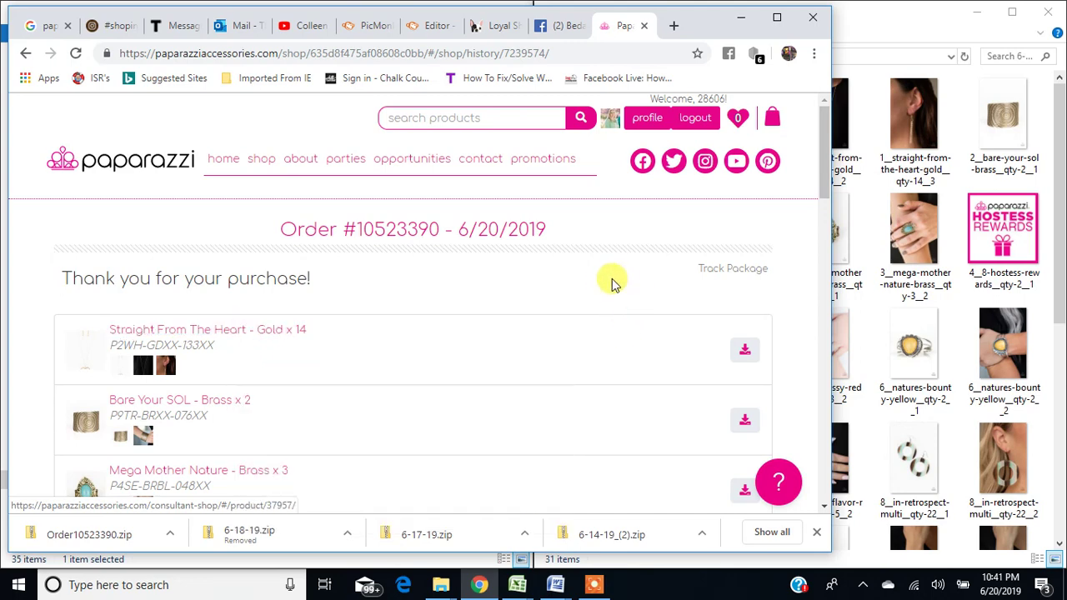
- Rename the necklace image on the black background as Straight From The Heart - Gold Necklace, without a leading space
drag(831, 128, 677, 159)
click(824, 171)
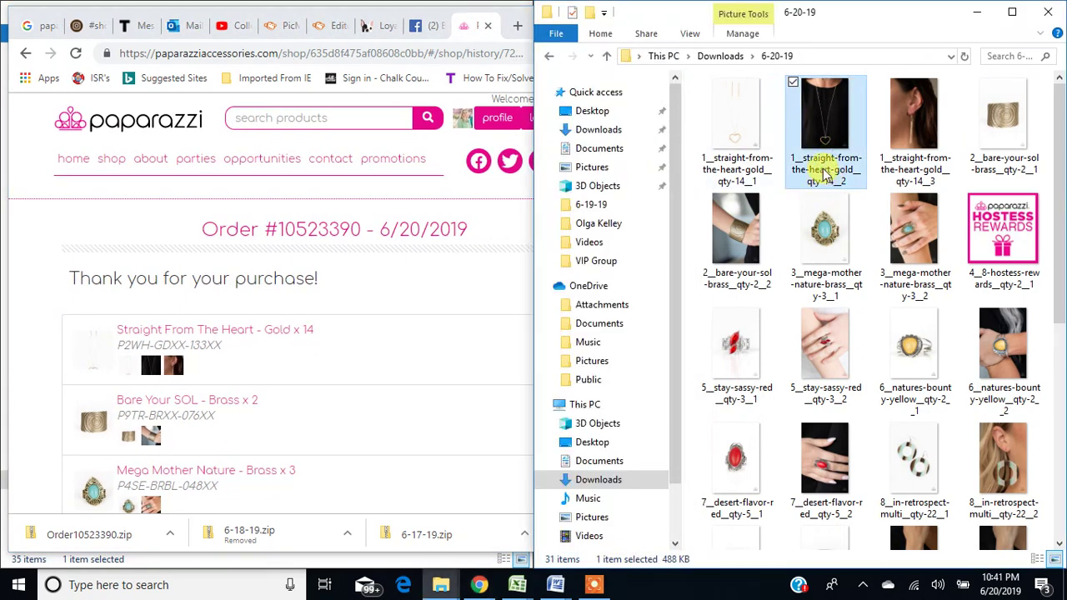
key(F2)
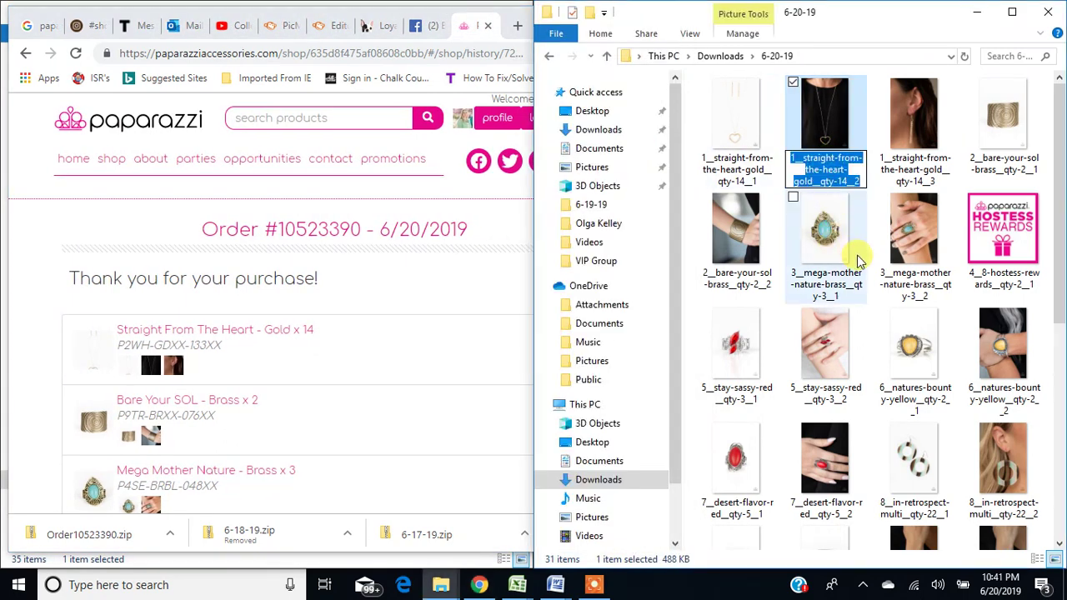
key(ctrl+v)
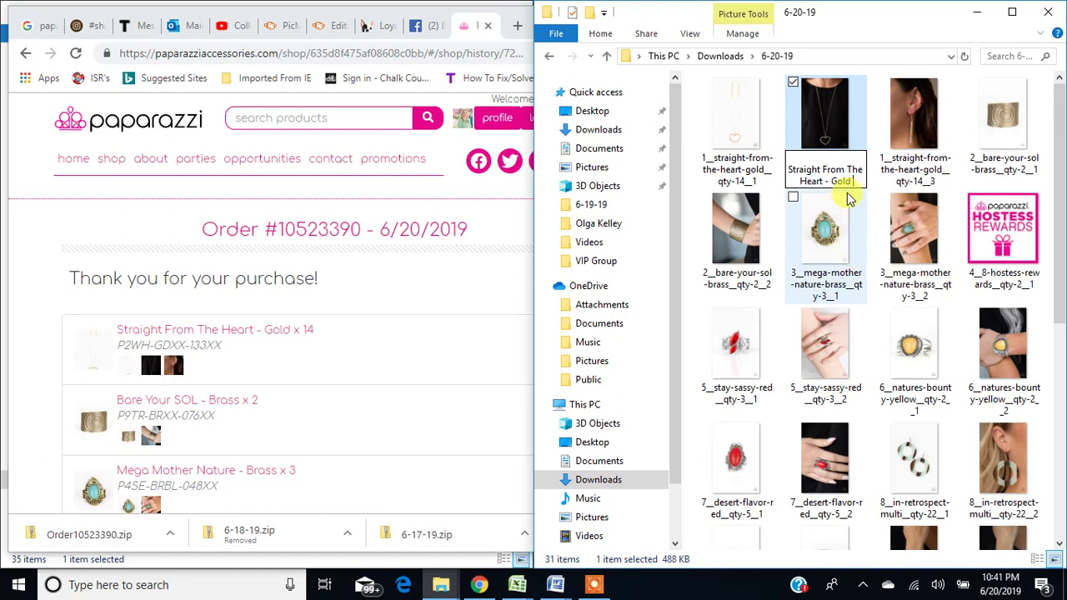
text(Necklace)
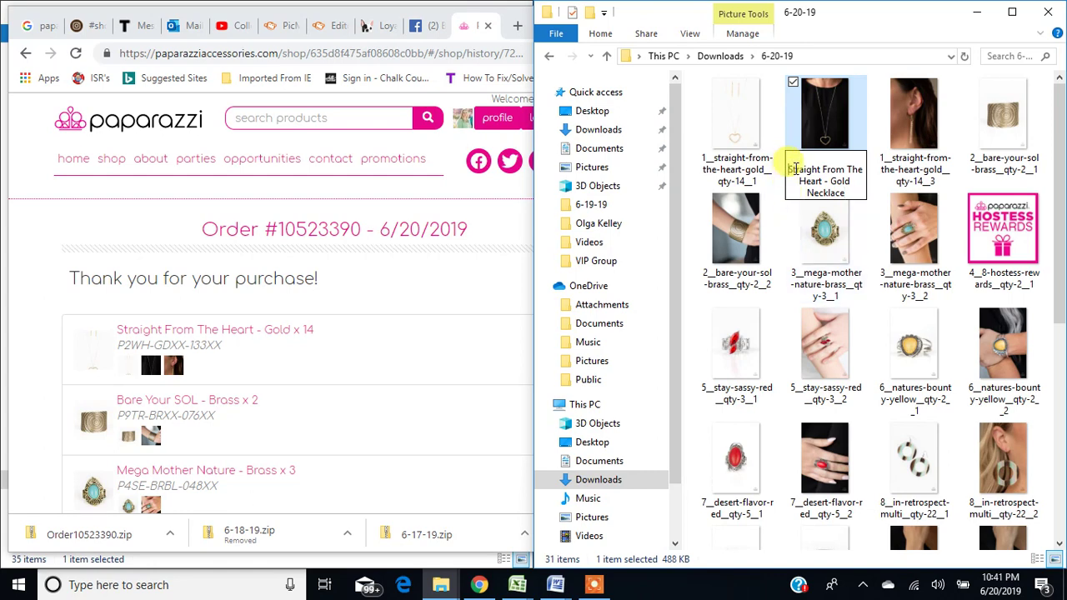
click(795, 170)
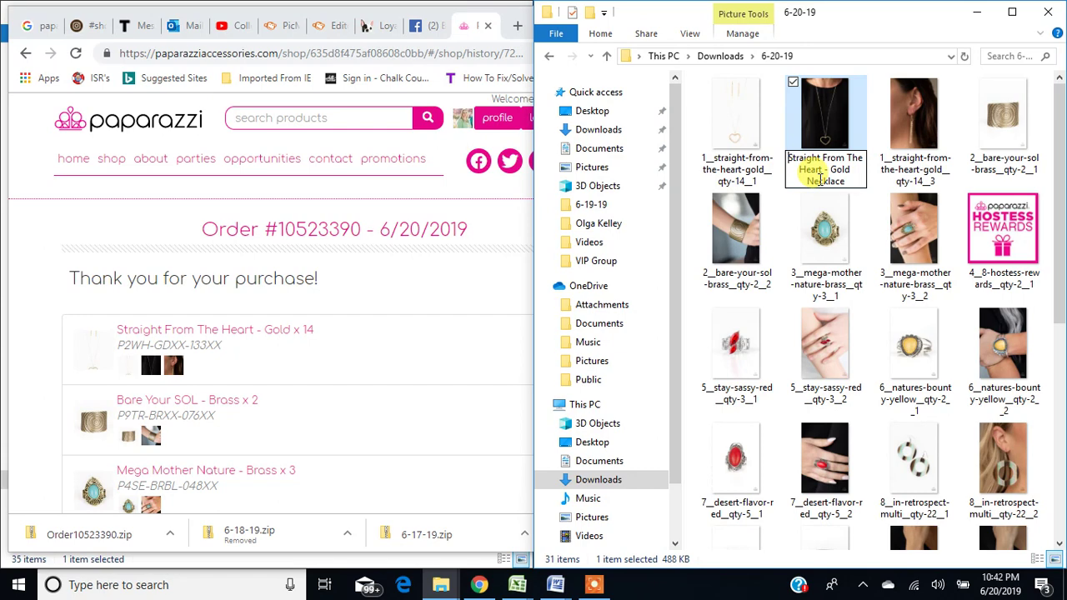
- Copy the completed necklace file name and rename the white-background necklace image as Straight From The Heart - Gold Necklace2
key(ctrl+a)
key(ctrl+c)
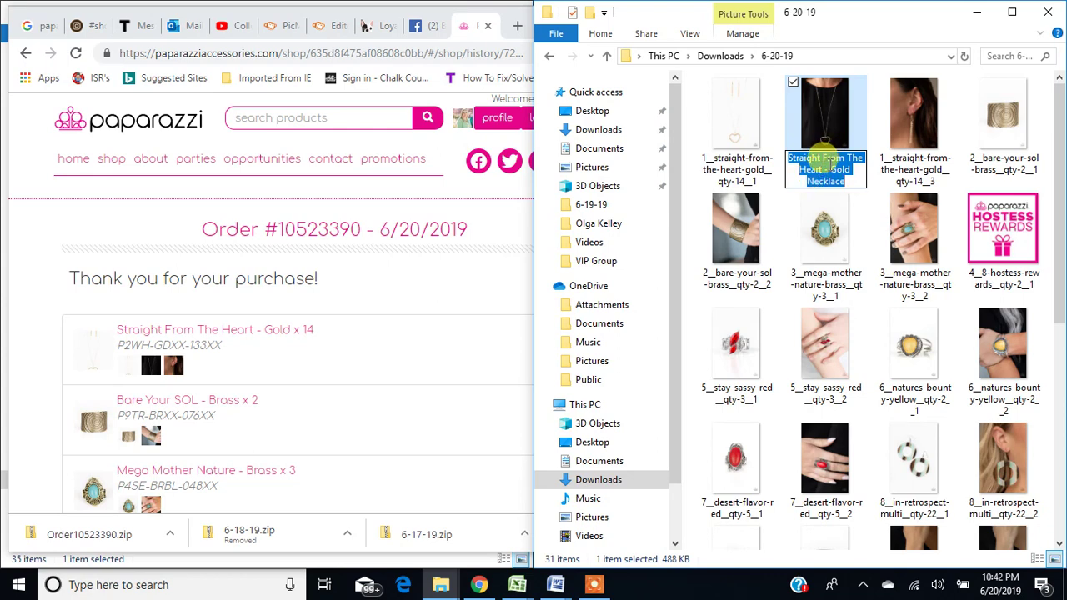
click(742, 175)
click(733, 171)
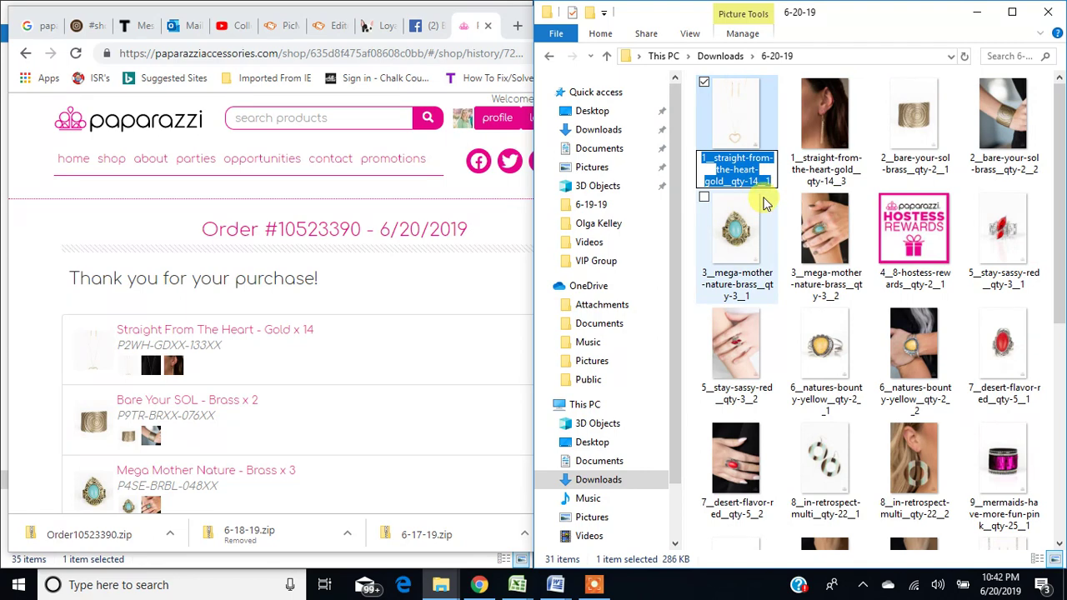
key(ctrl+v)
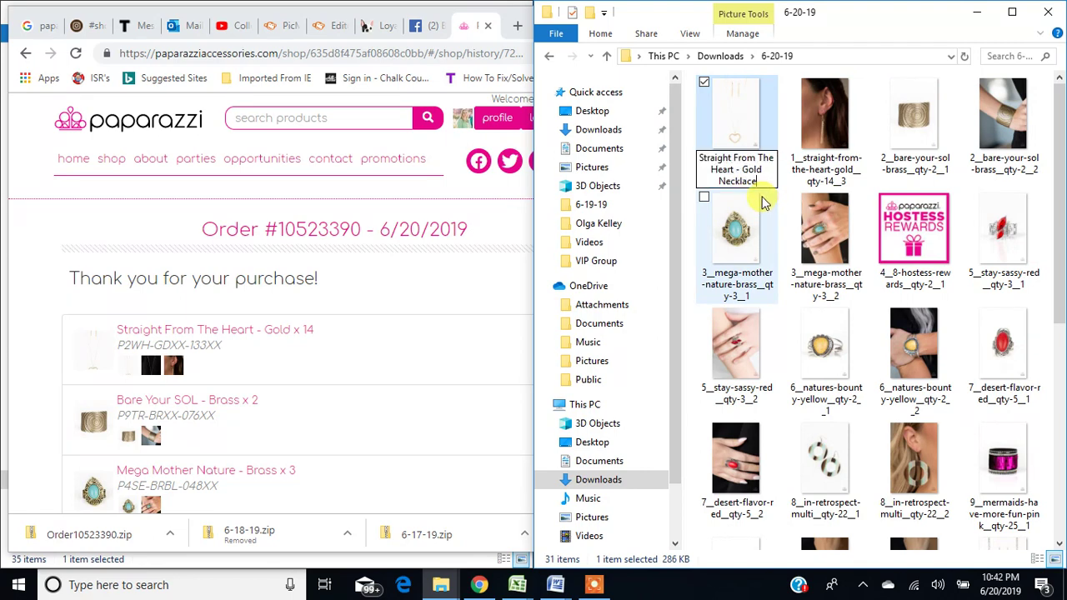
text(2)
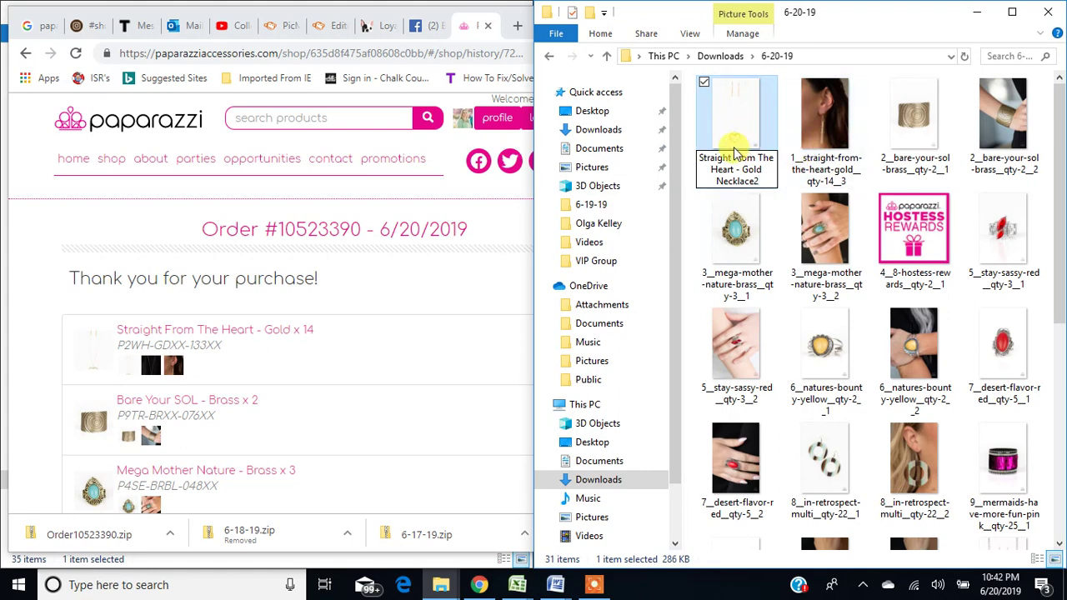
- Rename the model's earring image as Straight From The Heart - Gold Necklace4 and select the black-background necklace image
click(811, 160)
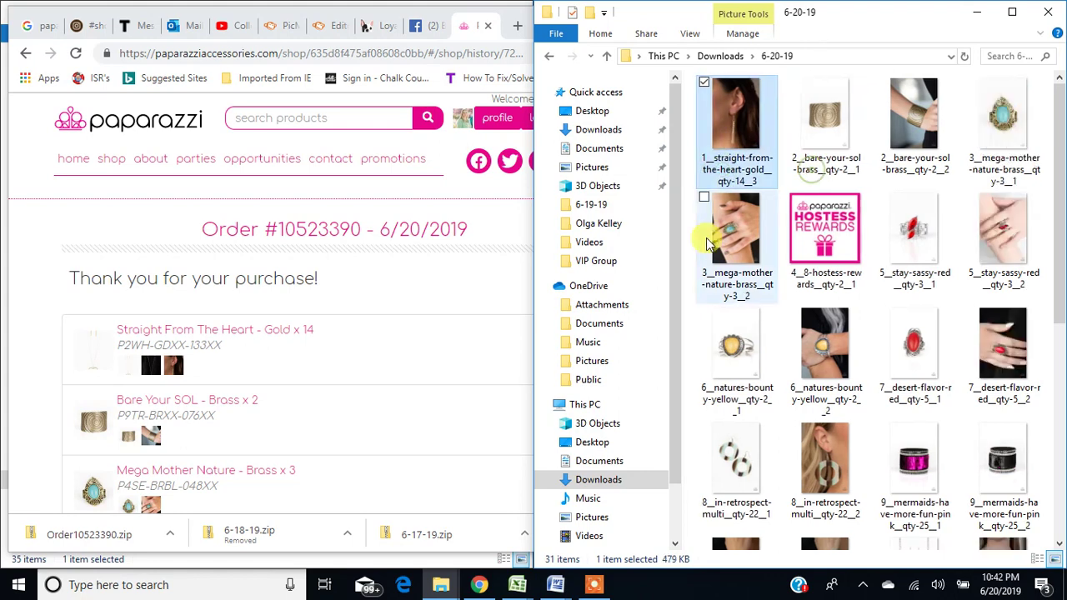
key(F2)
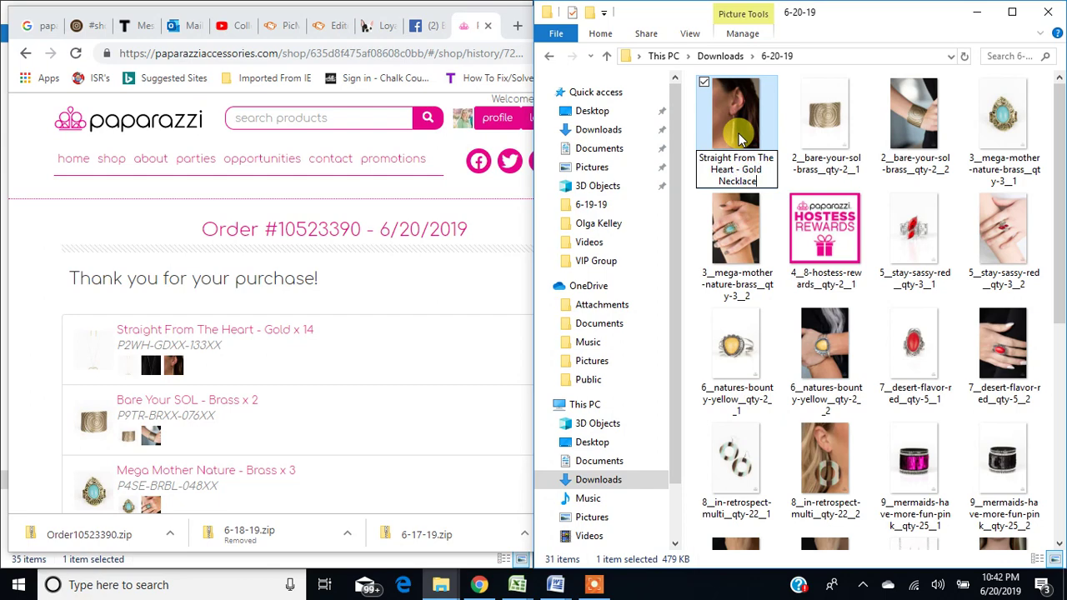
text(4)
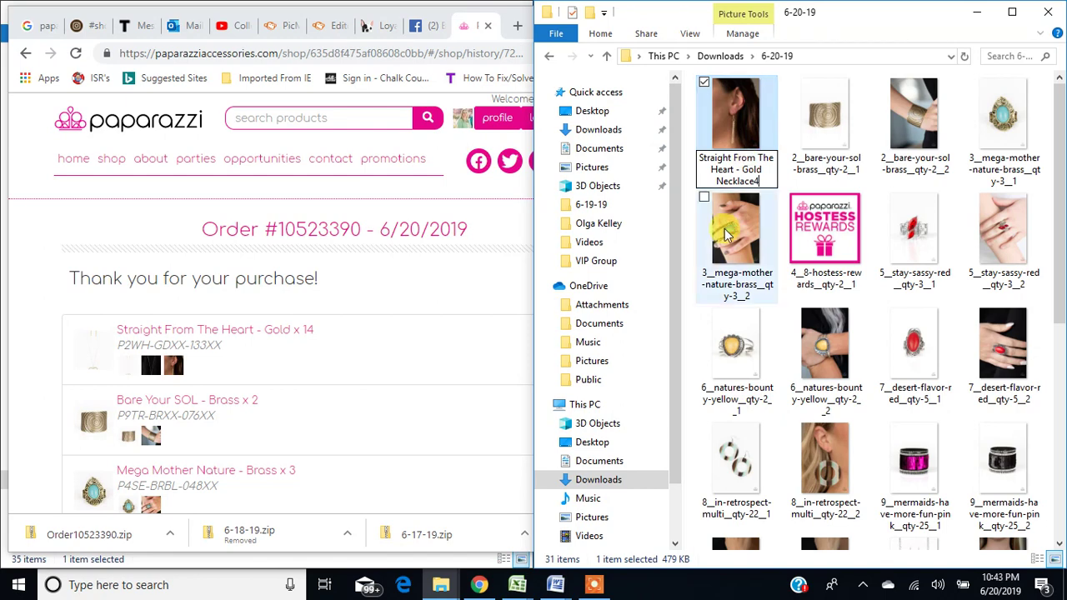
click(834, 119)
scroll(867, 313, down, 5)
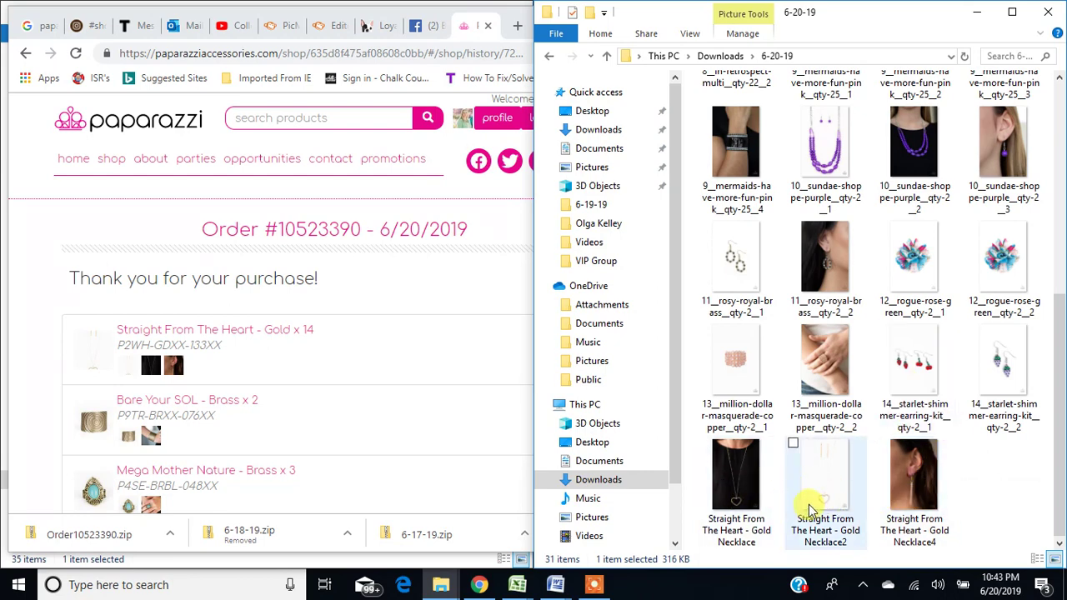
click(750, 468)
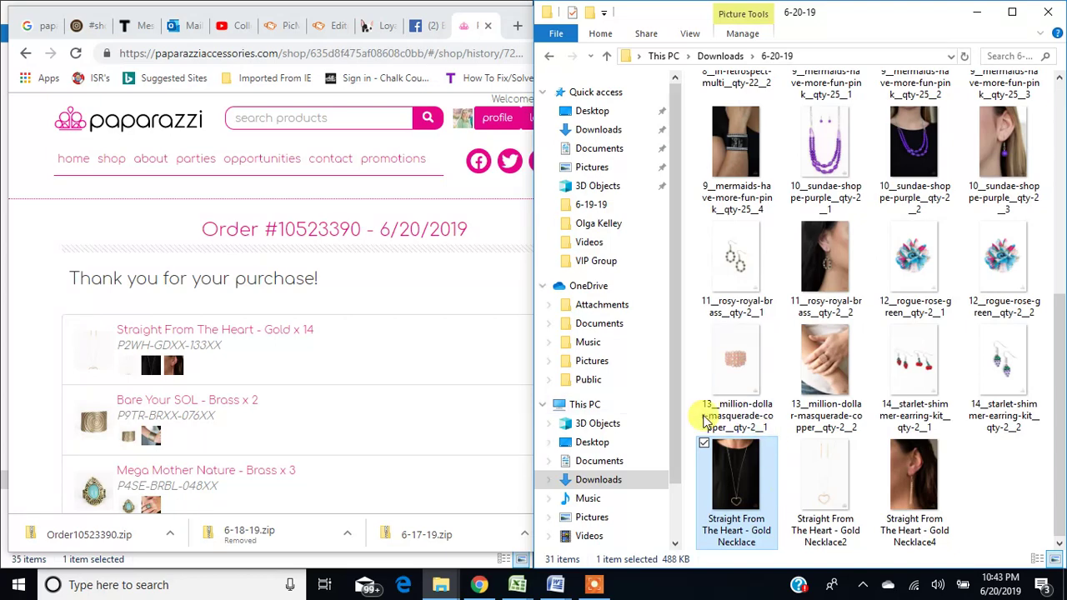
- Close the PicMonkey editor tab, switch to the PicMonkey home page, and select the black-background necklace image in the 6-20-19 folder
click(327, 32)
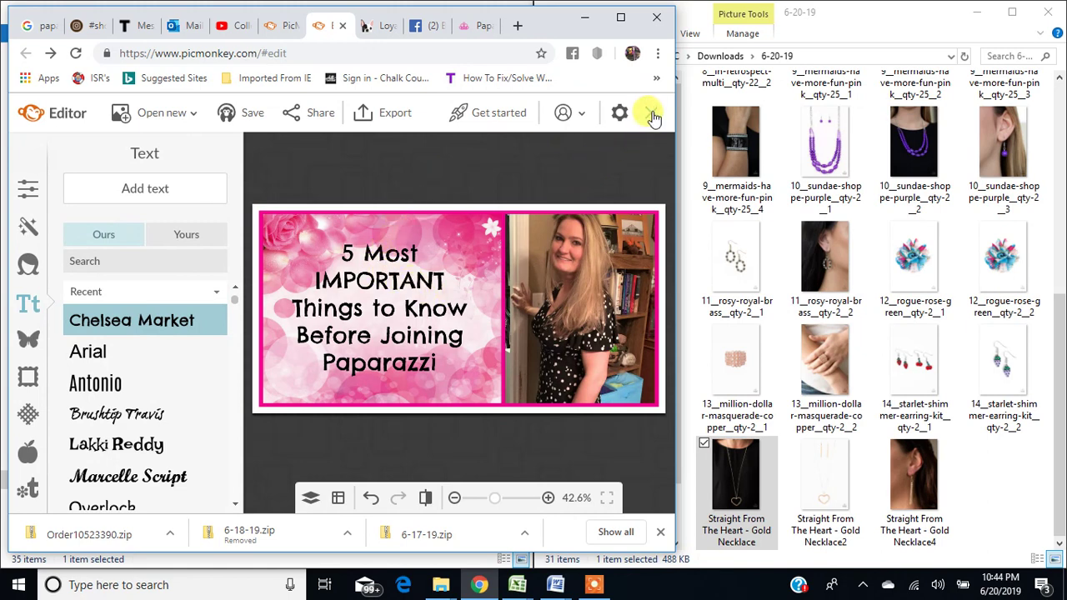
click(651, 114)
key(ctrl+w)
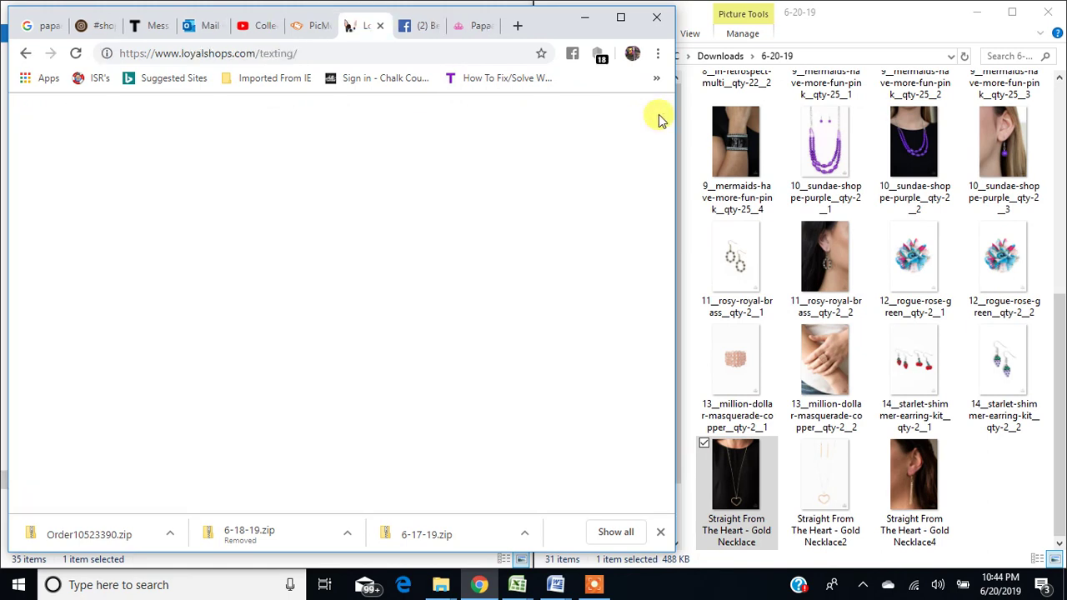
scroll(653, 109, down, 5)
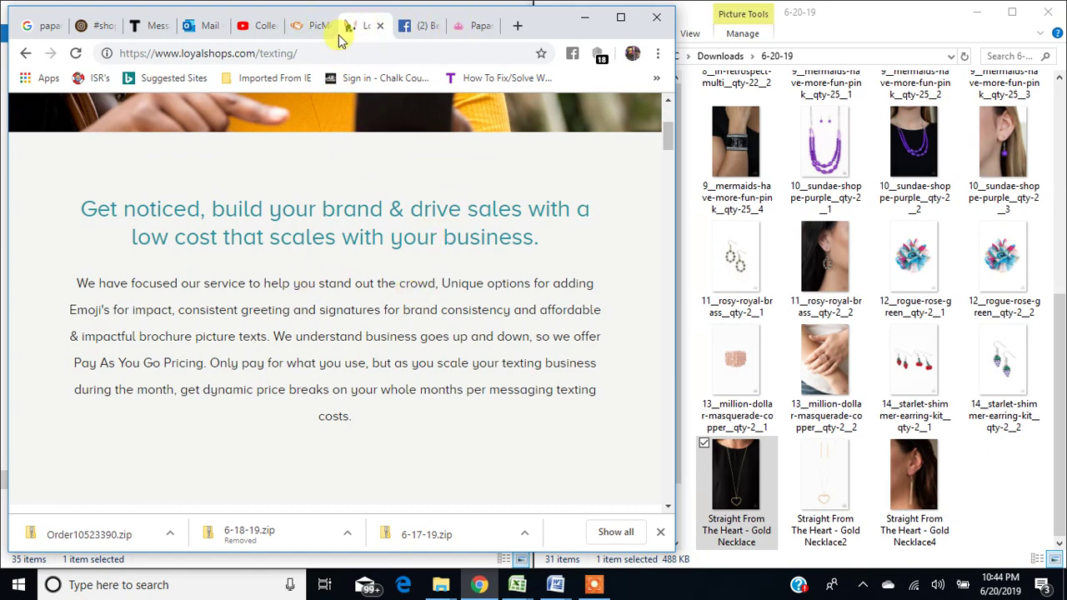
click(311, 28)
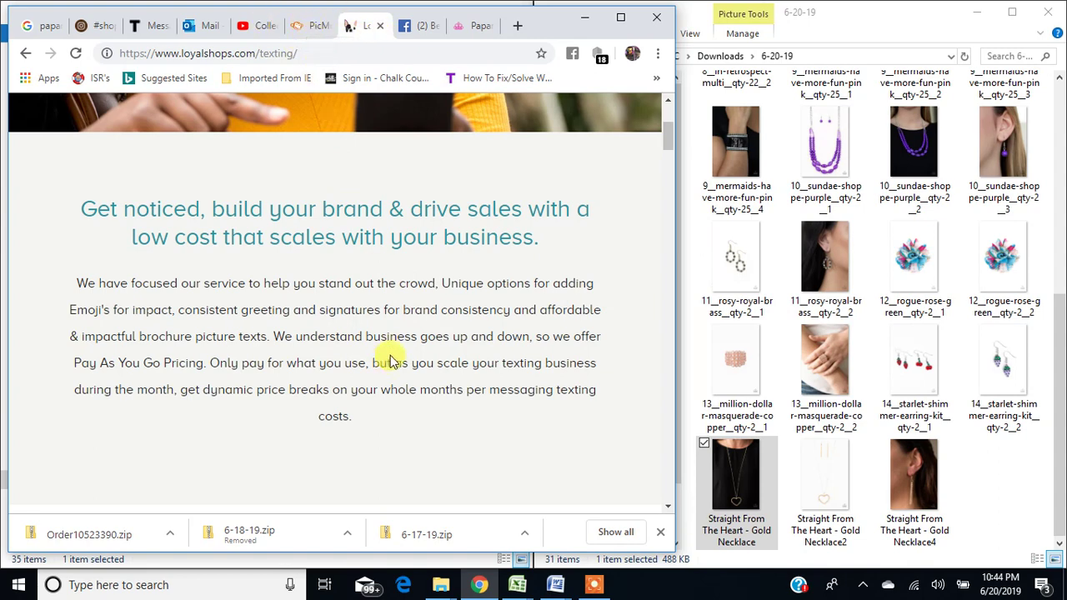
key(ctrl+shift+Tab)
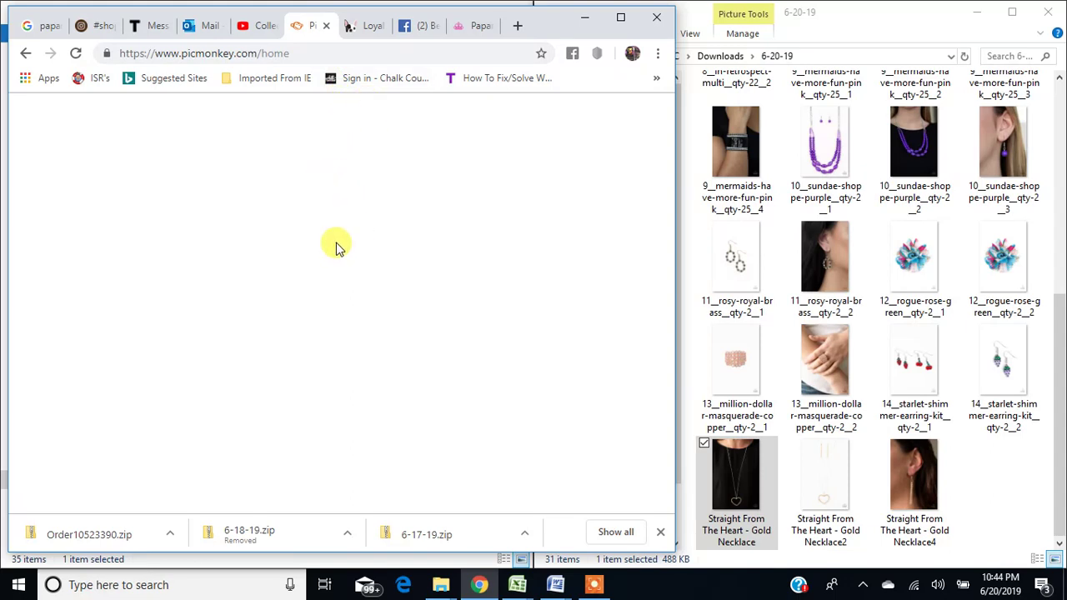
click(753, 496)
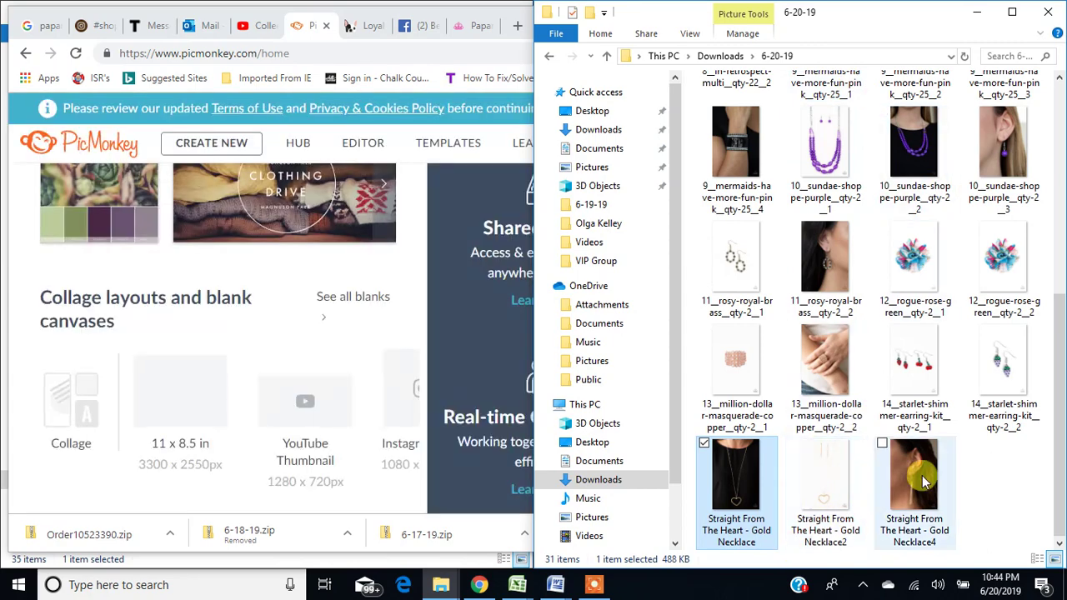
- Switch to the Paparazzi order page and copy the product title Bare Your SOL - Brass x 2
scroll(903, 495, up, 5)
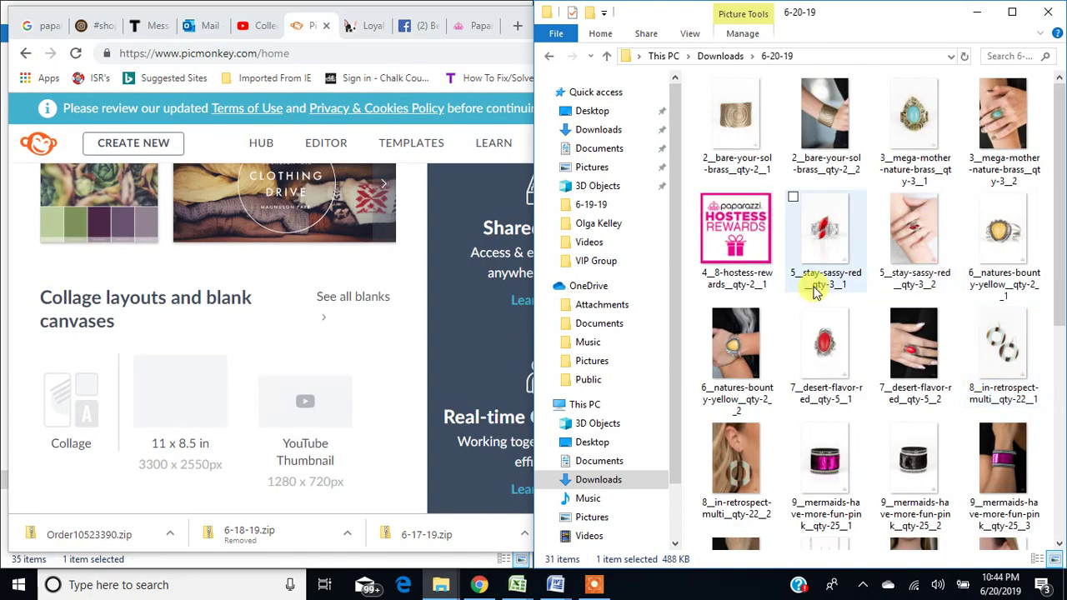
scroll(817, 284, down, 5)
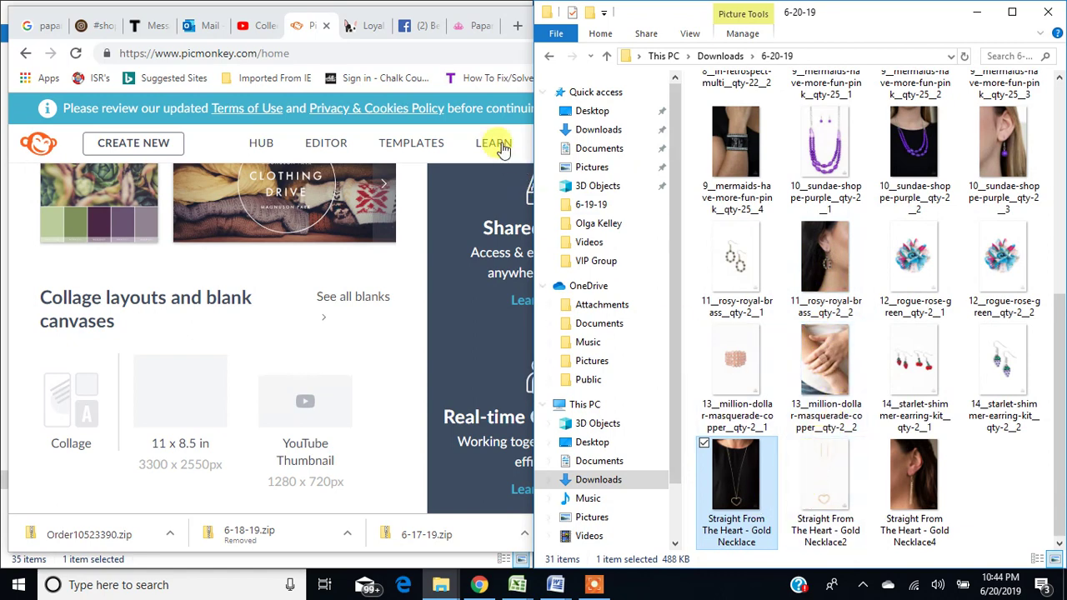
click(471, 26)
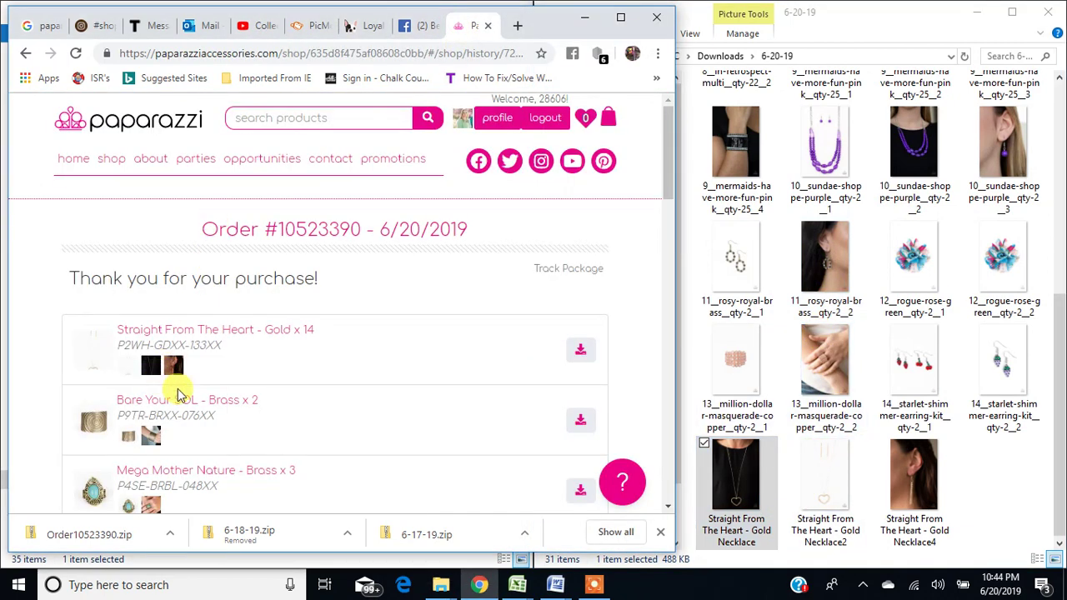
triple_click(273, 401)
click(275, 399)
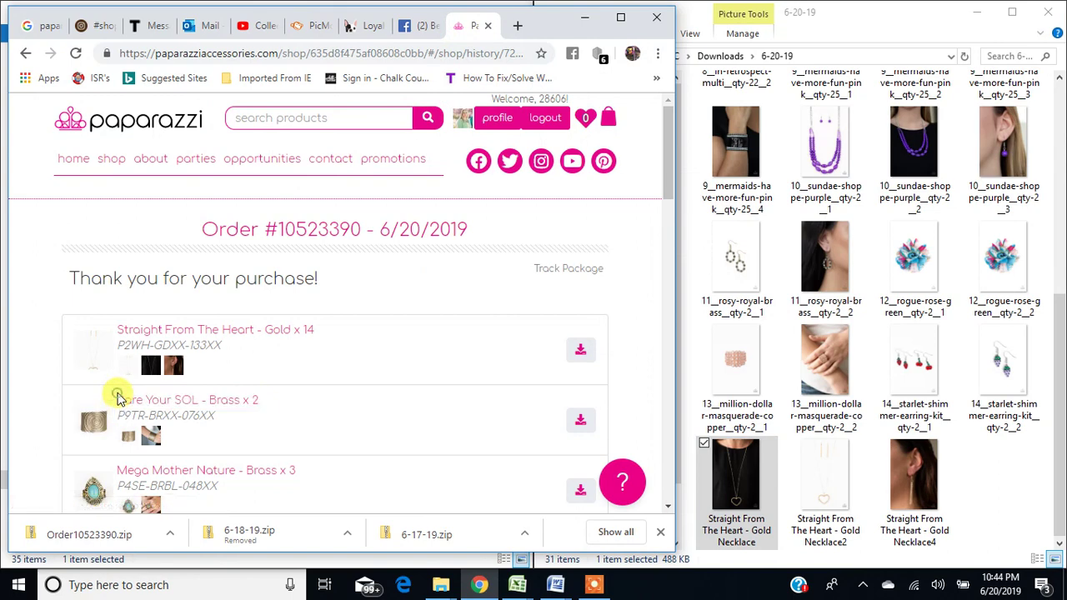
drag(278, 397, 121, 400)
key(ctrl+c)
- Rename the image of the brass cuff worn on the model's wrist as Bare Your SOL - Brass Bracelet
click(913, 281)
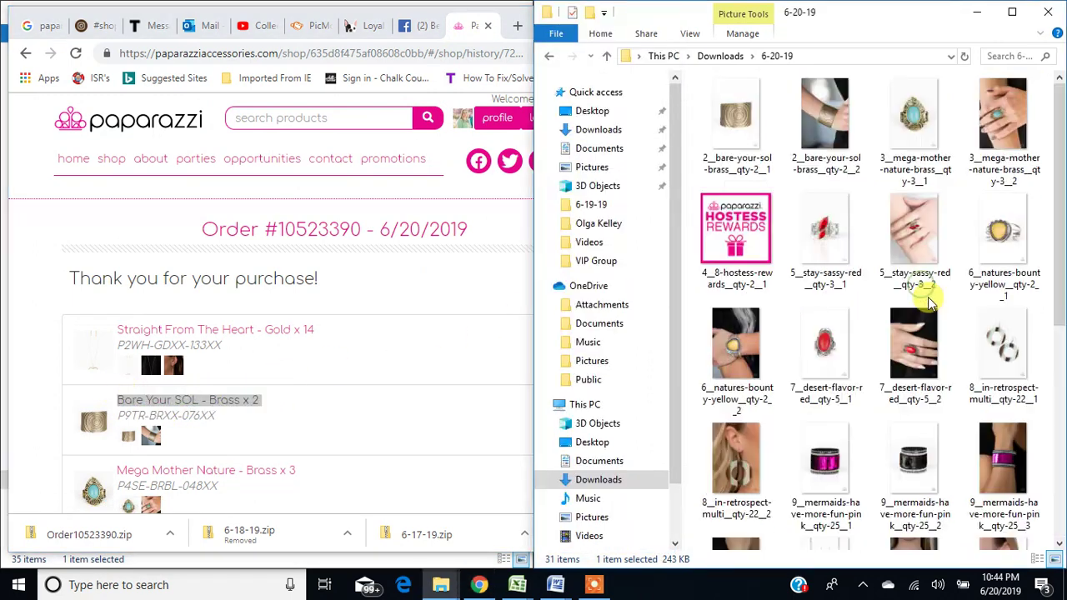
click(825, 169)
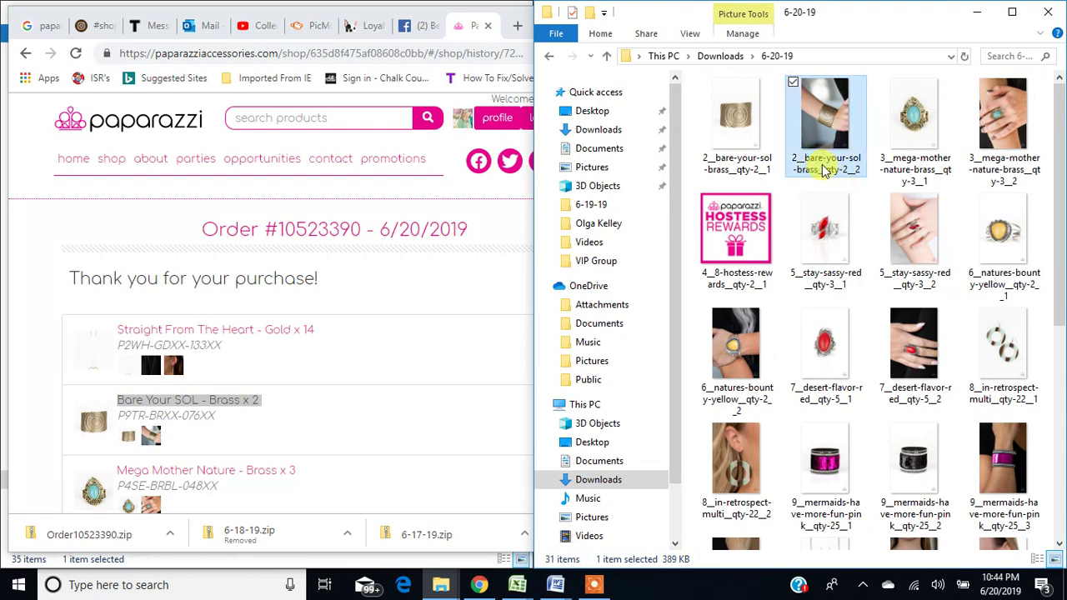
key(F2)
key(ctrl+v)
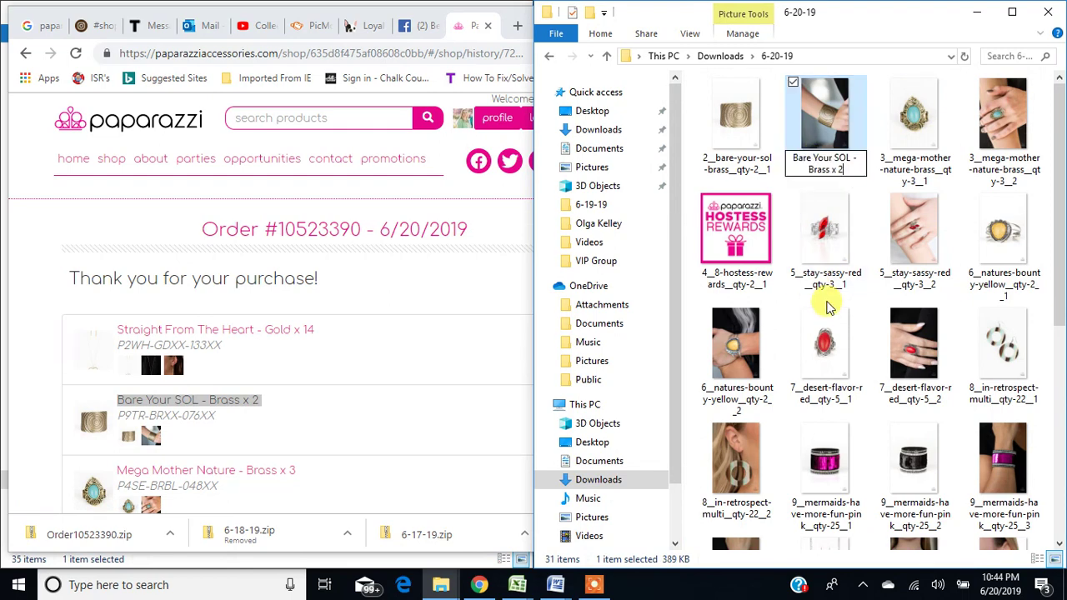
text(Bracelet)
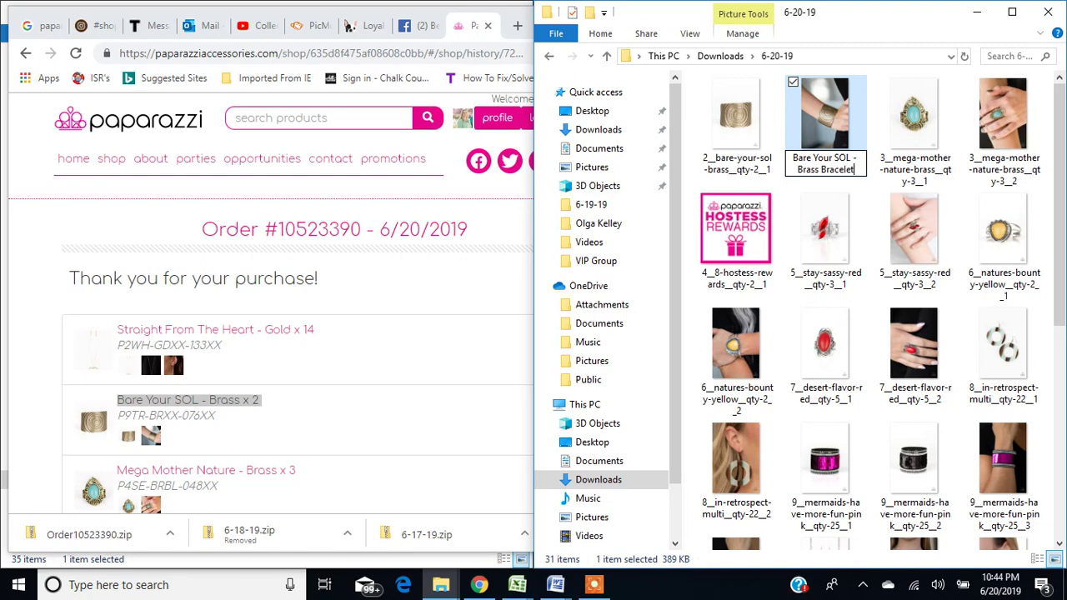
- Copy the completed bracelet file name and rename the white-background cuff image as Bare Your SOL - Brass Bracelet2
key(ctrl+a)
key(ctrl+c)
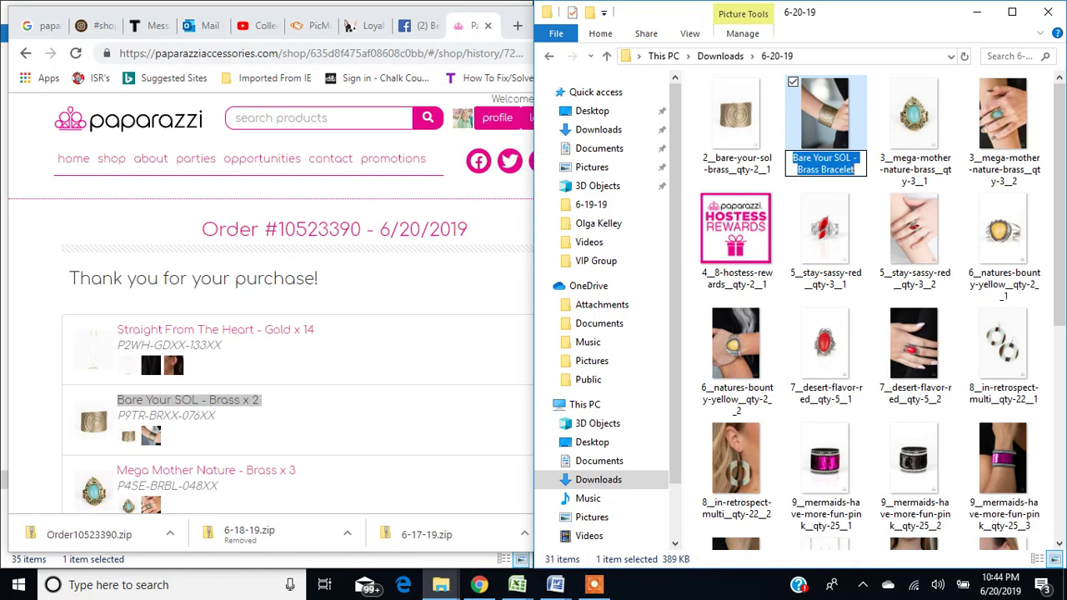
click(748, 171)
key(F2)
key(ctrl+v)
text(2)
click(760, 200)
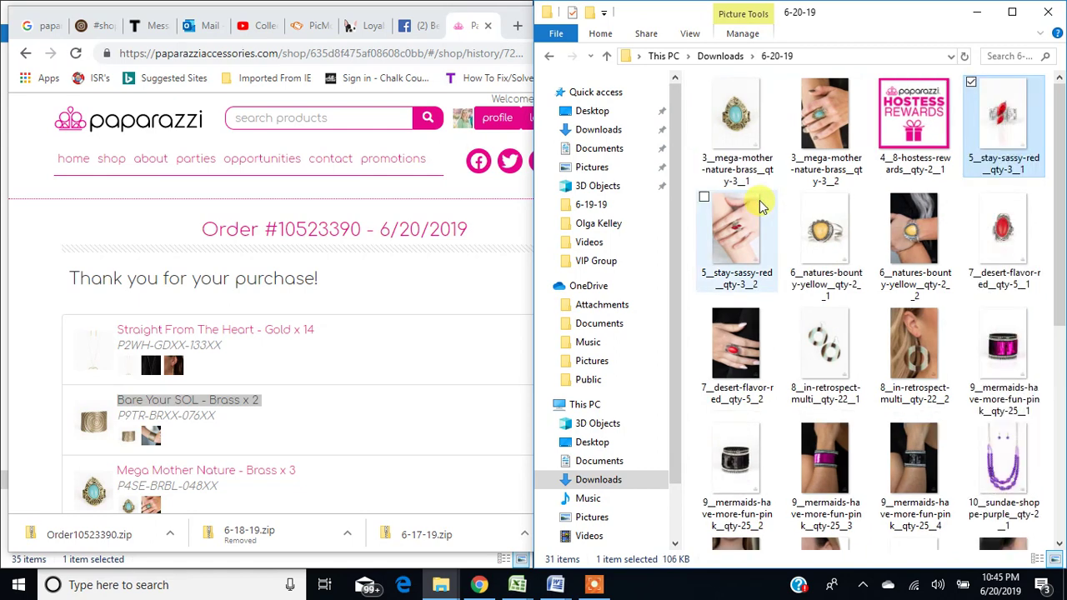
- Check the file names in the 6-20-19 folder against the finished images in the 6-18-19 folder, and return to 6-20-19
scroll(834, 292, down, 5)
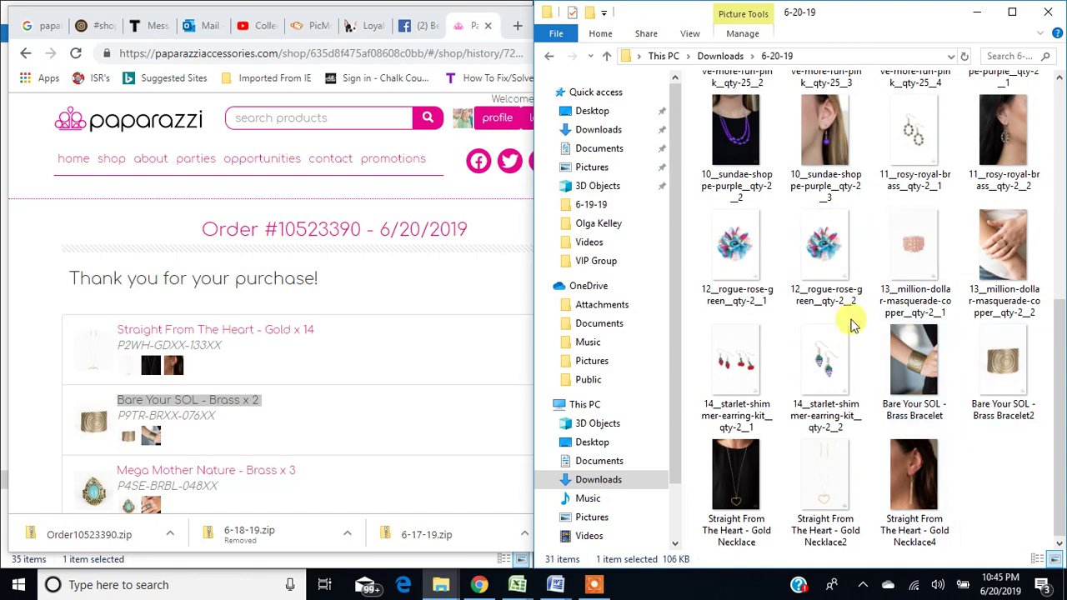
scroll(850, 325, up, 3)
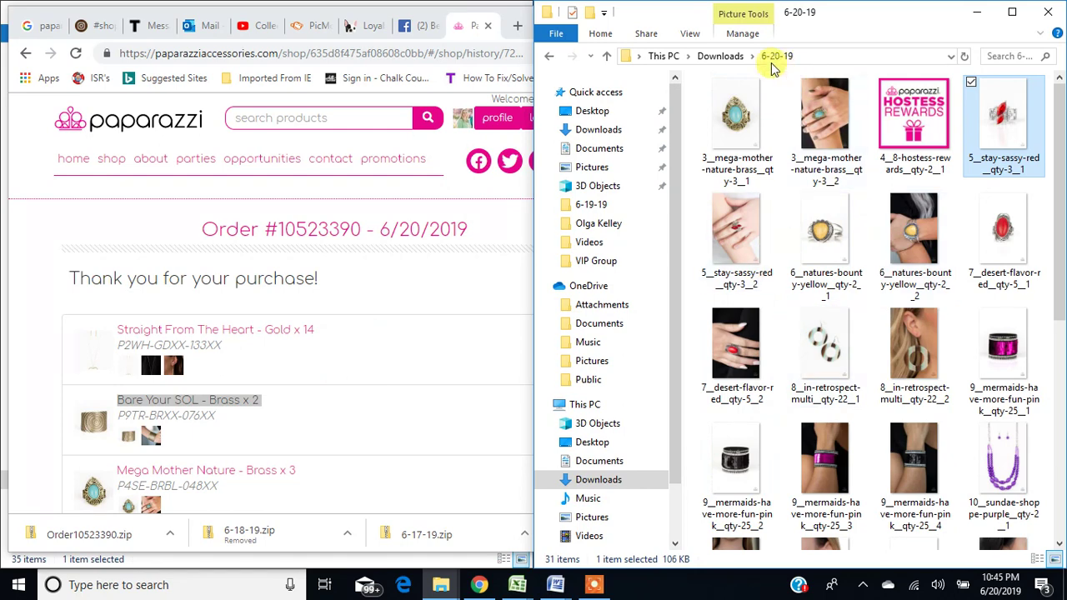
click(723, 57)
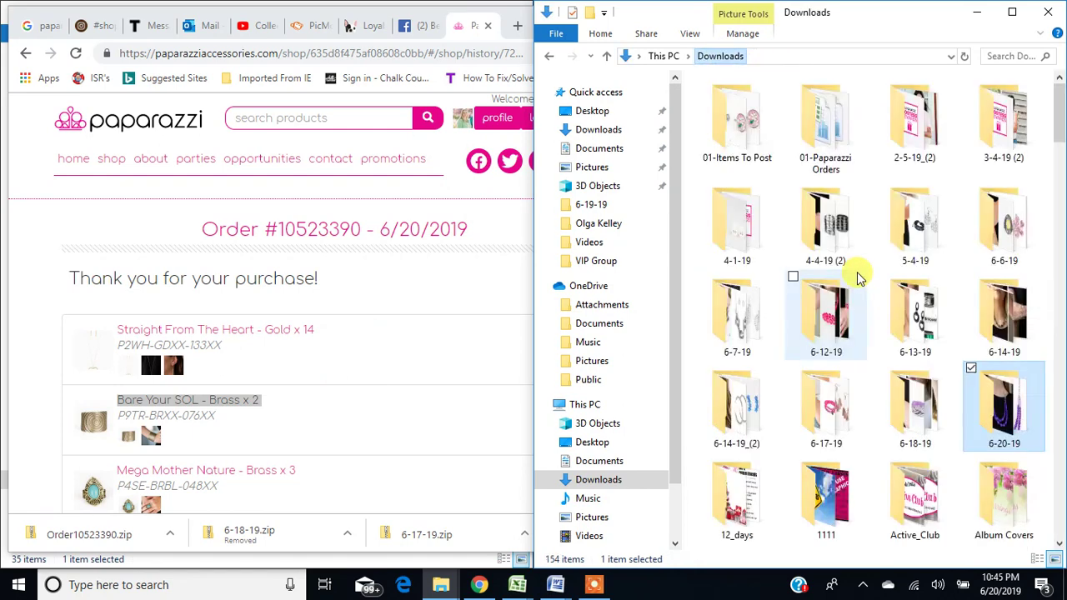
double_click(917, 423)
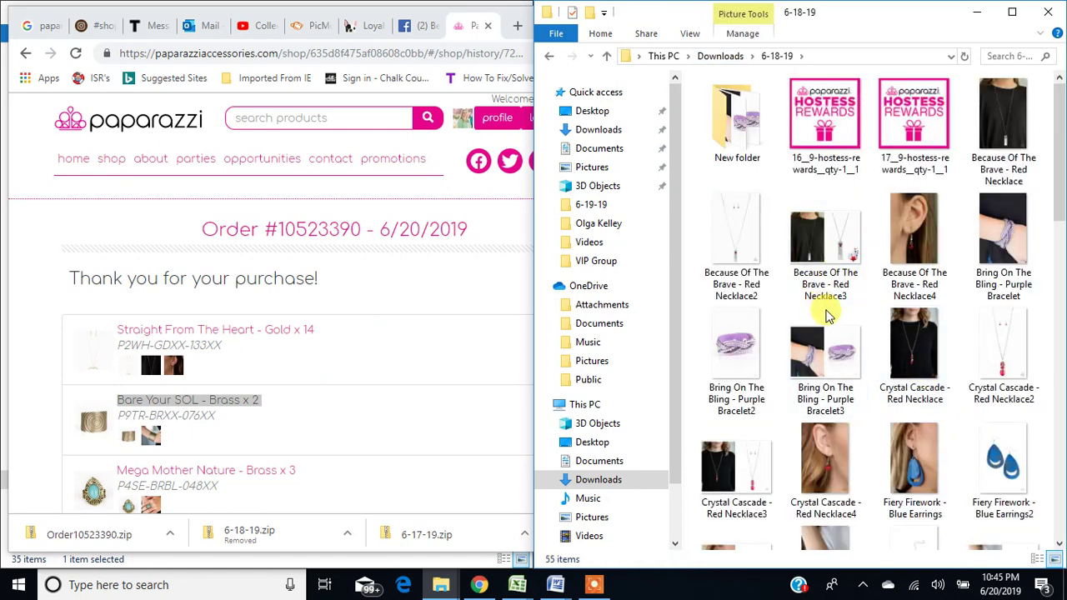
scroll(825, 313, down, 5)
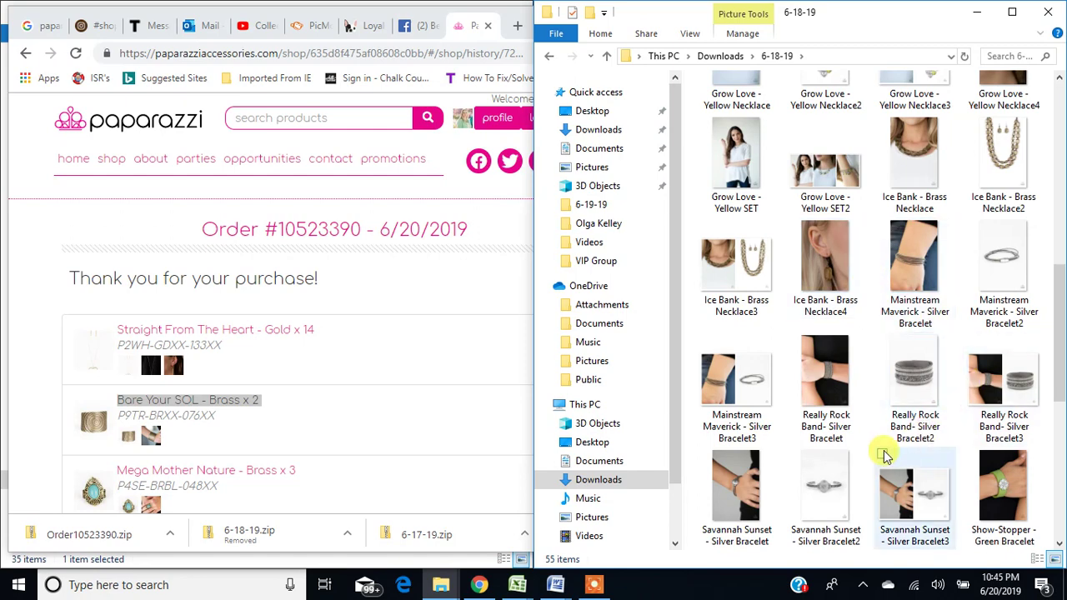
scroll(934, 409, up, 10)
click(721, 56)
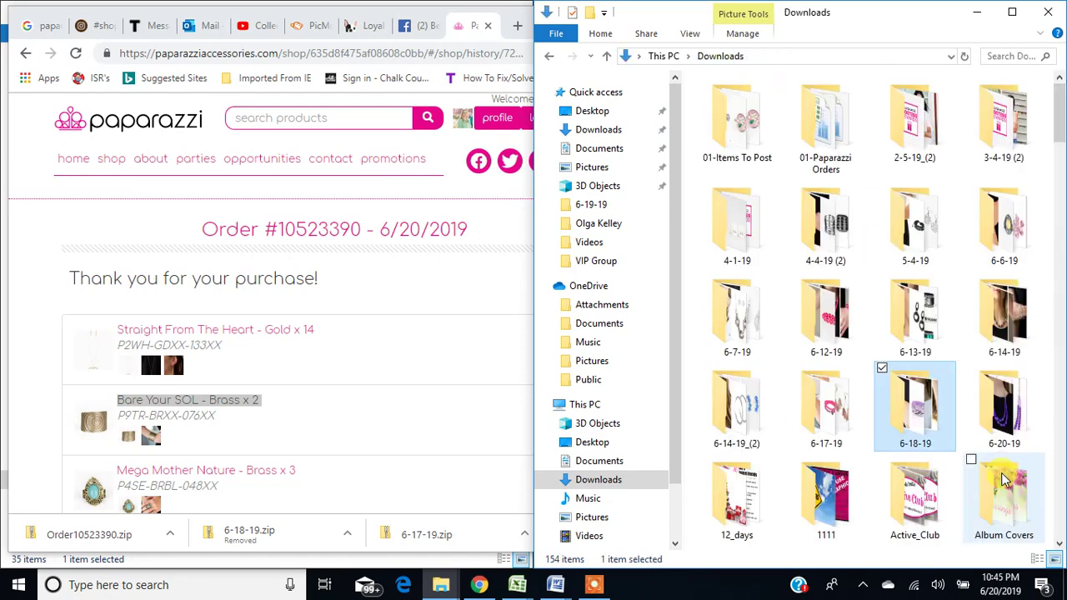
double_click(1008, 407)
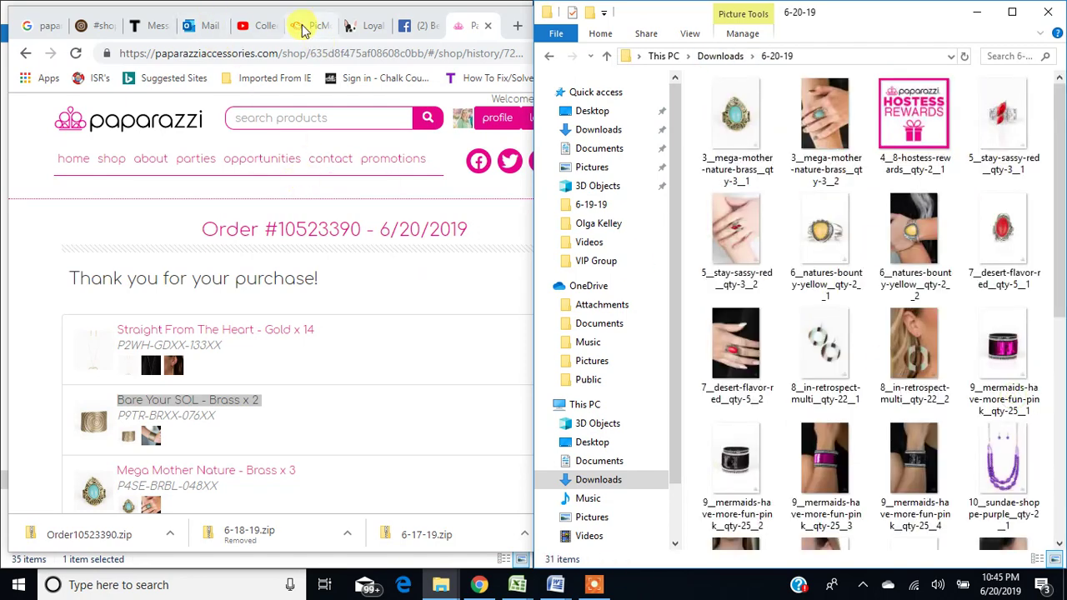
- Open a new collage in PicMonkey and remove all five sample beach images from its image list
click(305, 29)
click(73, 402)
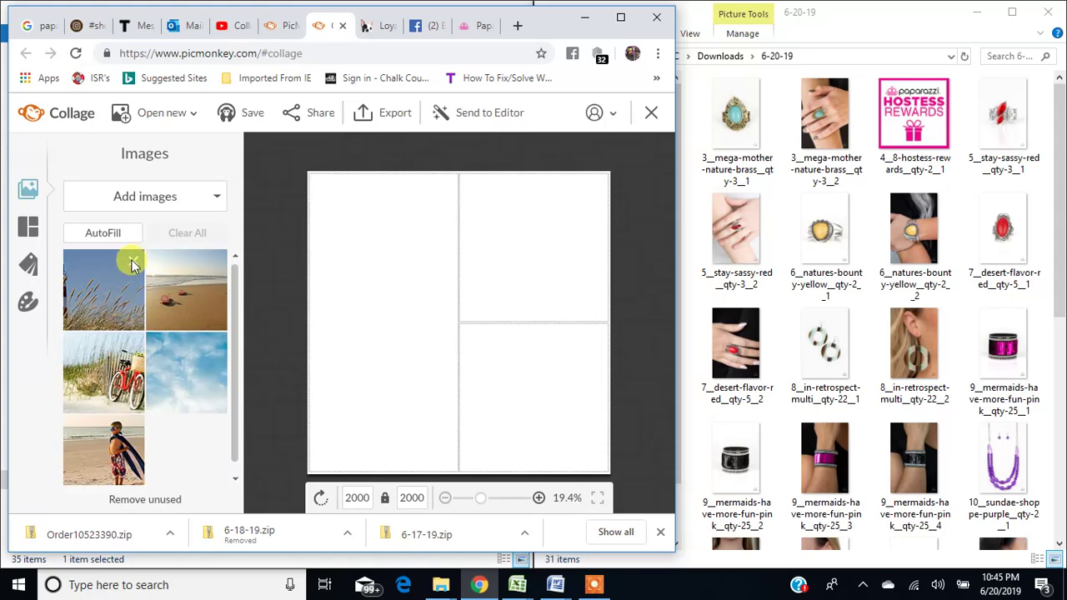
double_click(136, 262)
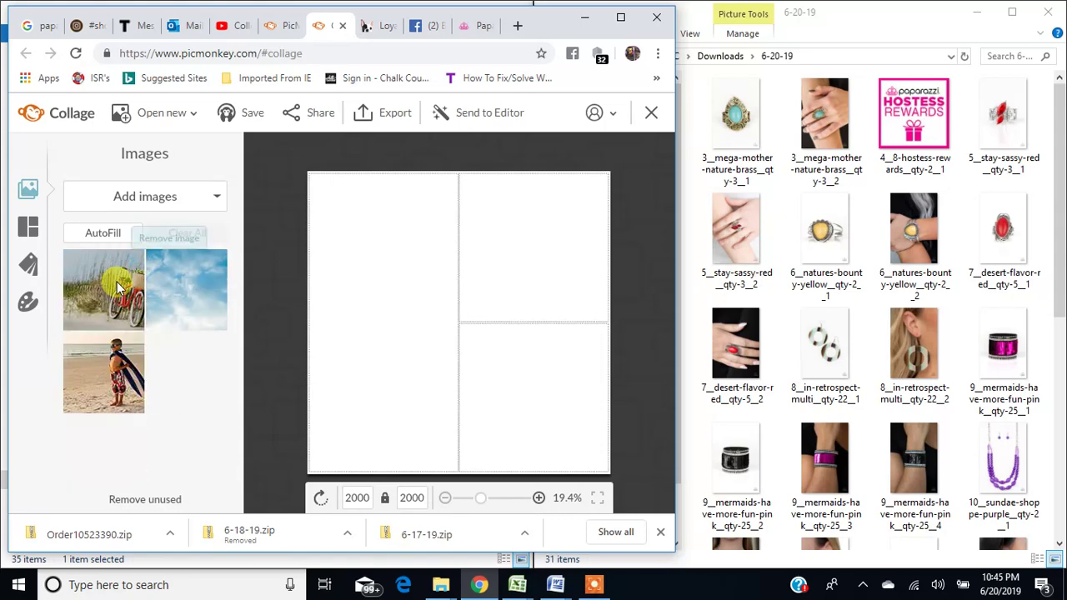
double_click(133, 264)
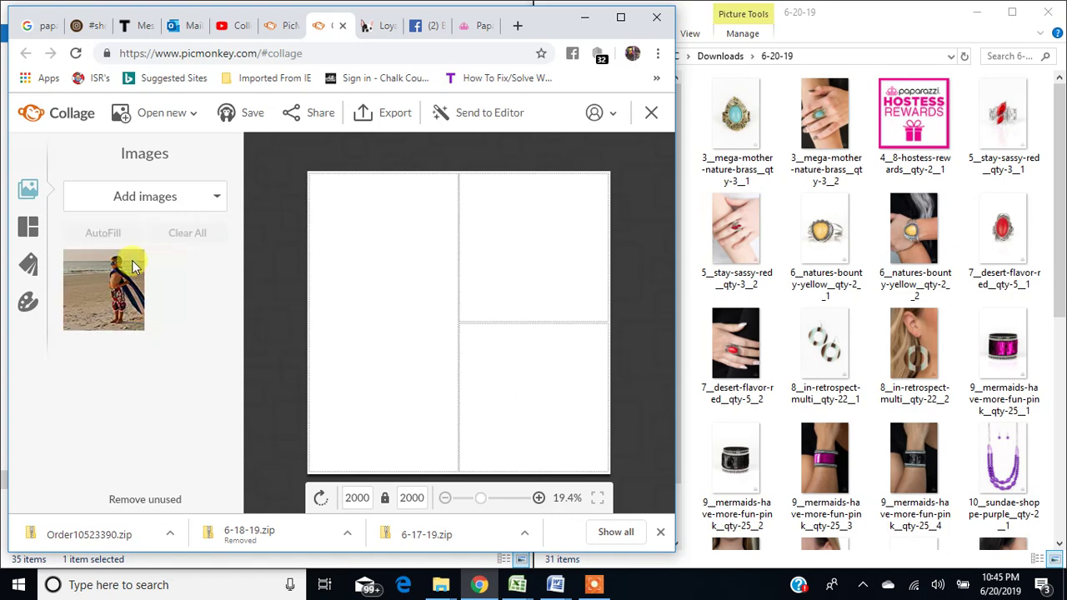
click(133, 262)
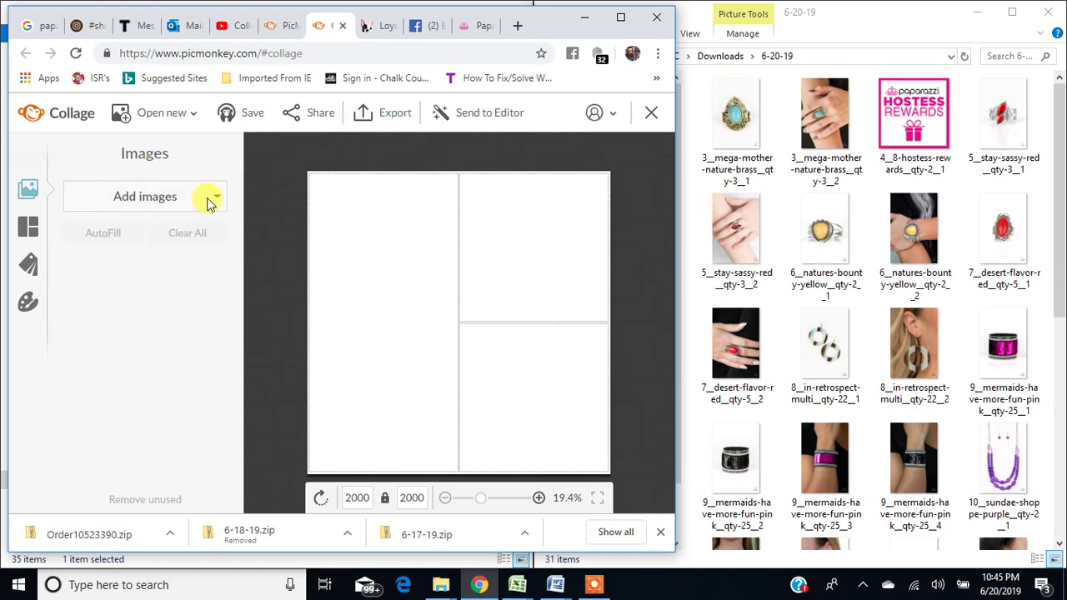
- Add both Bare Your SOL - Brass Bracelet images and the Straight From The Heart - Gold Necklace and Necklace2 images from 6-20-19 to the collage
click(142, 196)
click(131, 233)
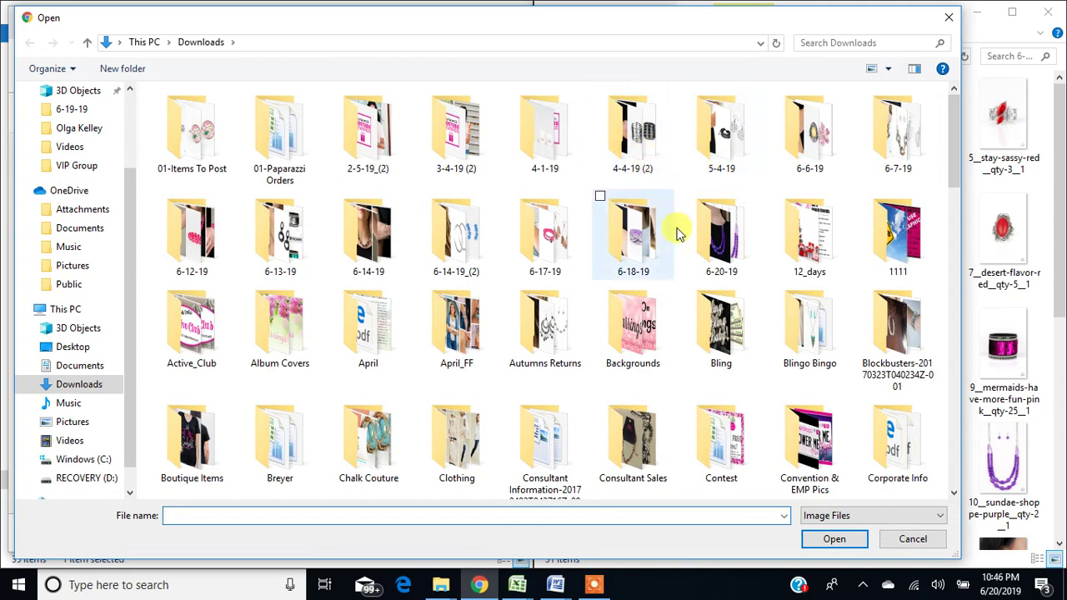
double_click(722, 238)
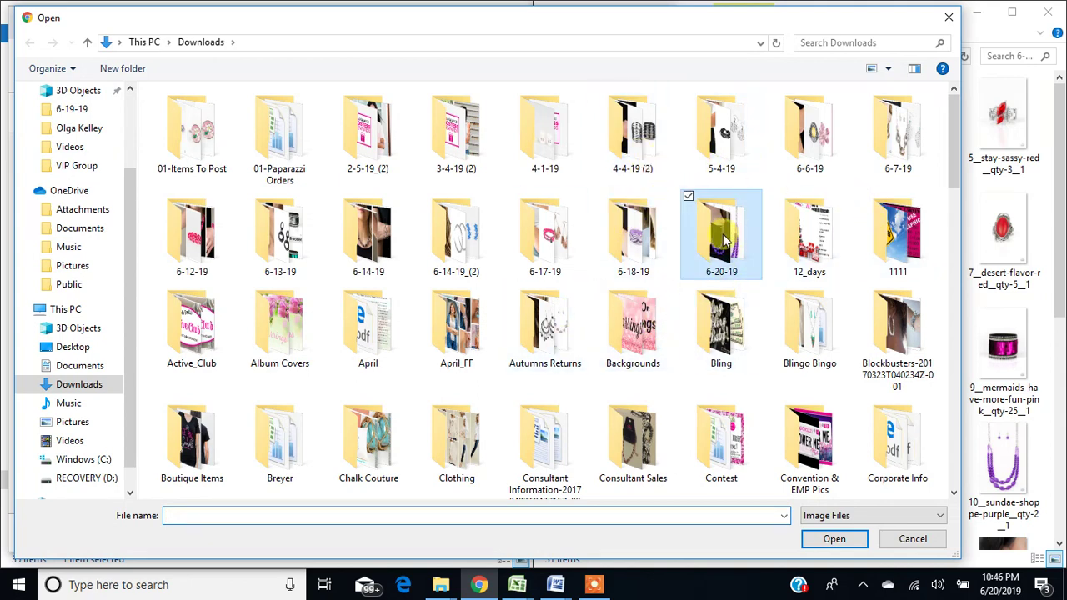
scroll(776, 342, down, 1)
click(896, 310)
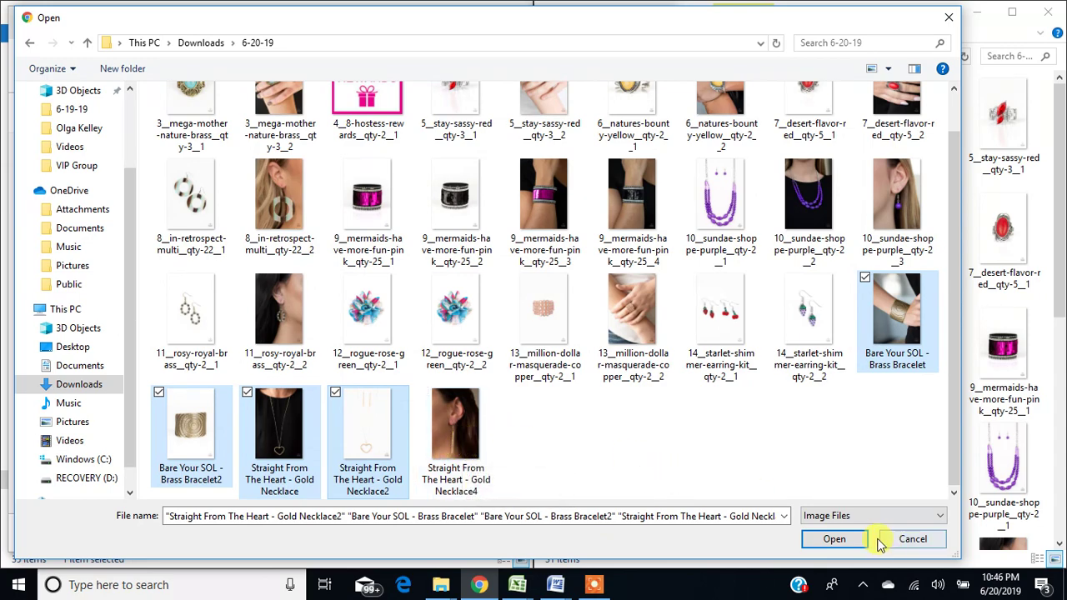
click(835, 540)
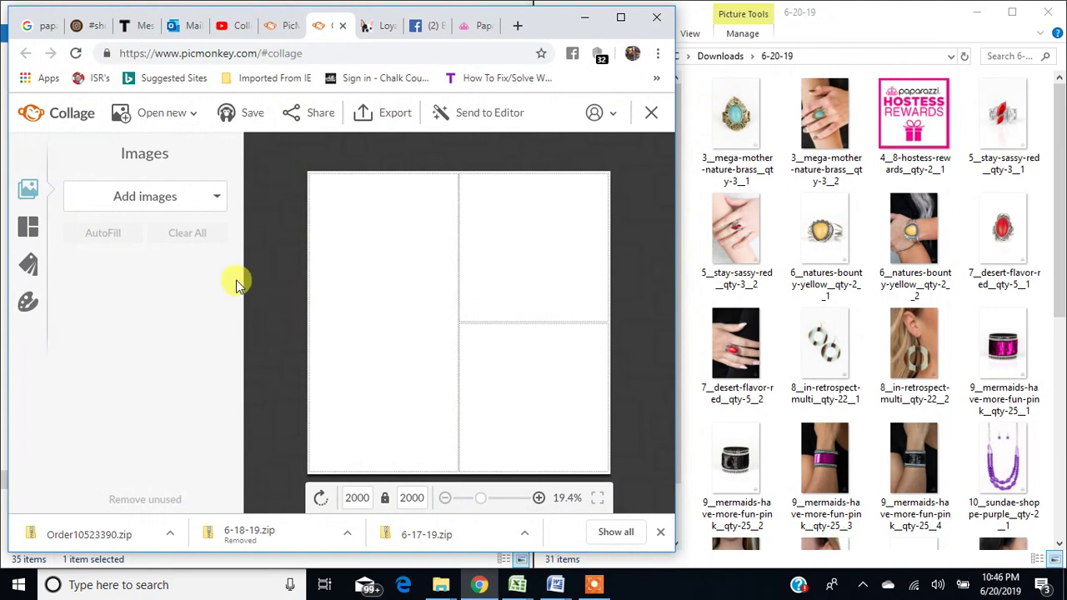
- Place the black-background and white-background necklace images side by side in the collage and crop it to 1309 by 1000 pixels
drag(100, 300, 374, 279)
drag(175, 288, 504, 265)
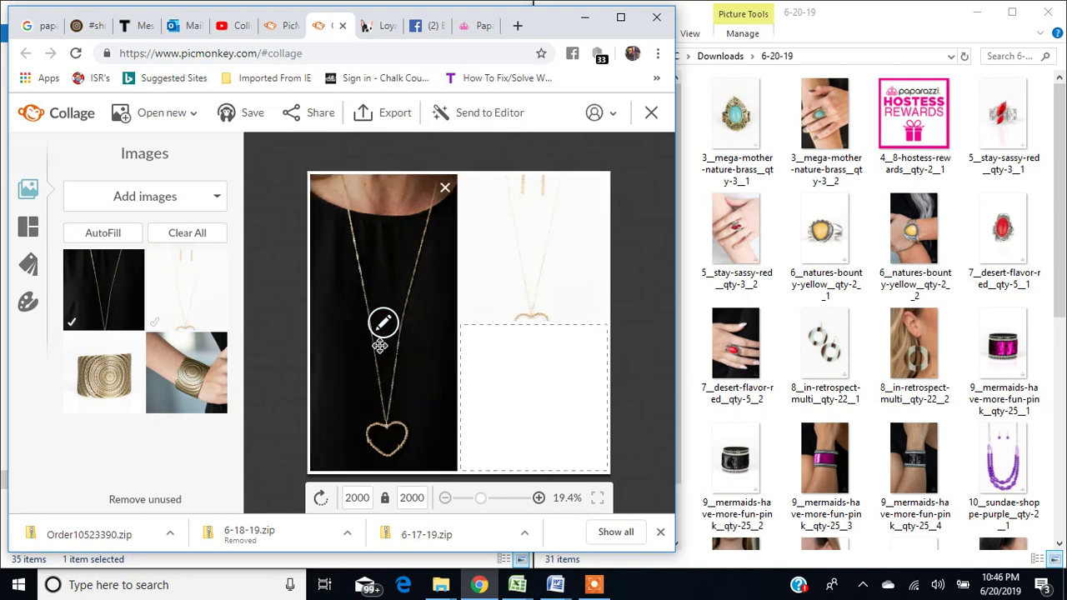
drag(392, 316, 597, 337)
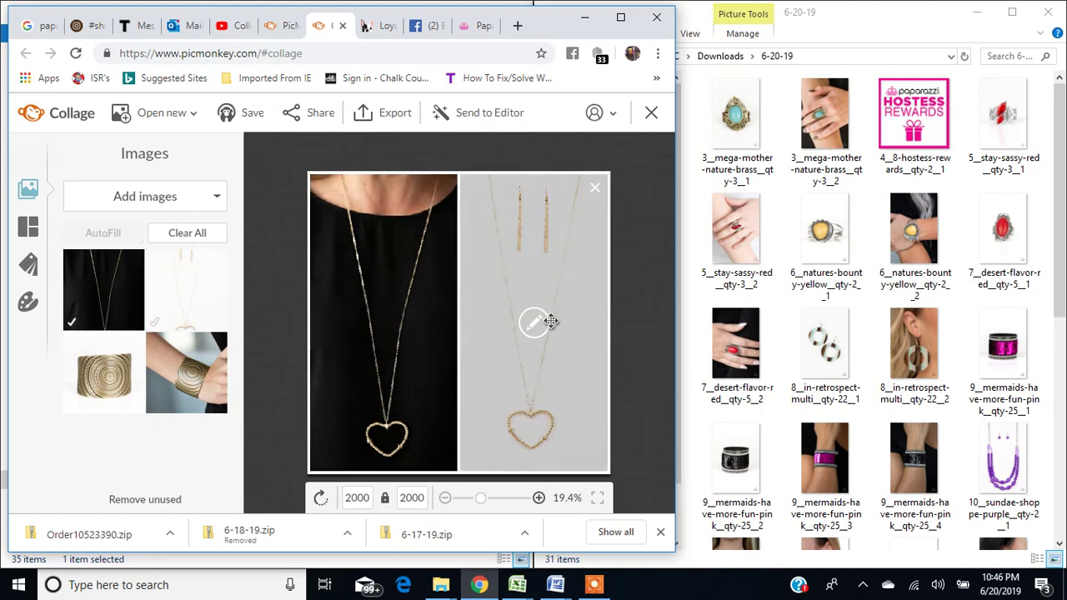
drag(607, 293, 553, 302)
drag(443, 172, 447, 241)
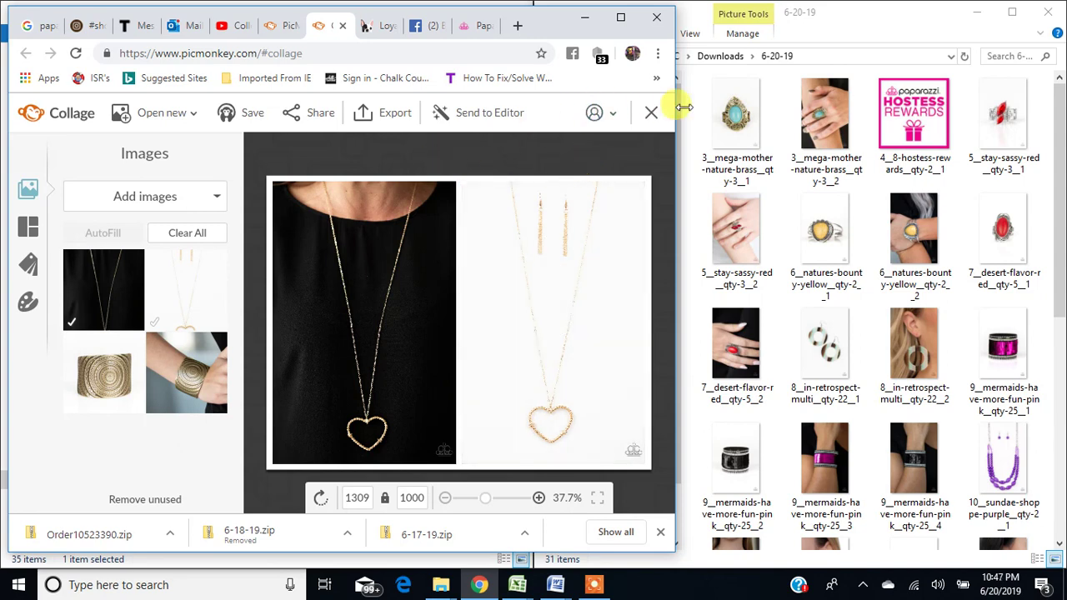
- Export the collage to the Editor and add the Straight From The Heart - Gold Necklace4 earring image as a graphic
click(492, 117)
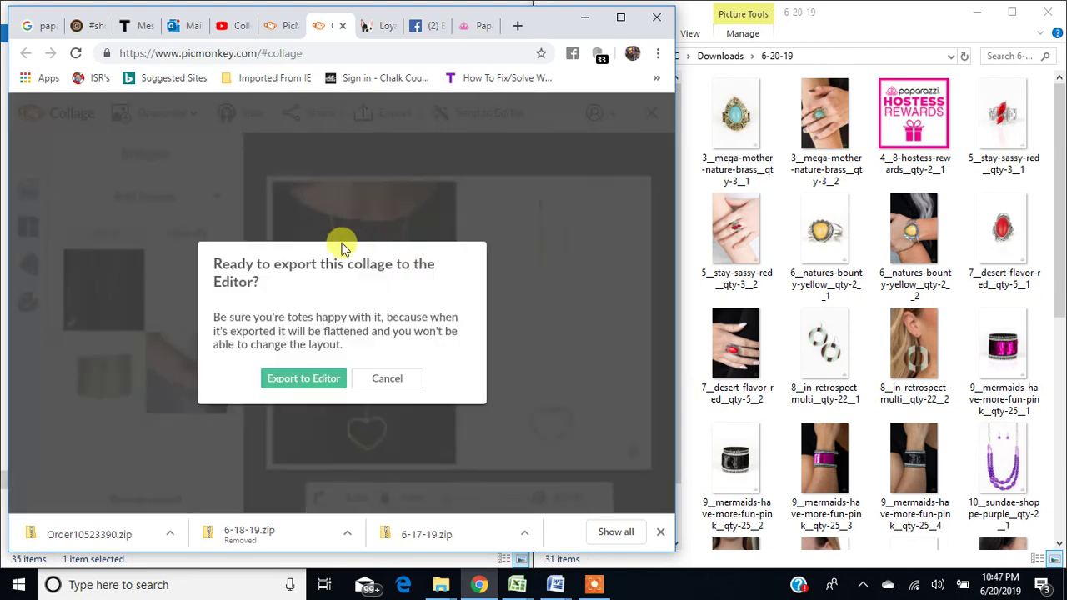
key(Return)
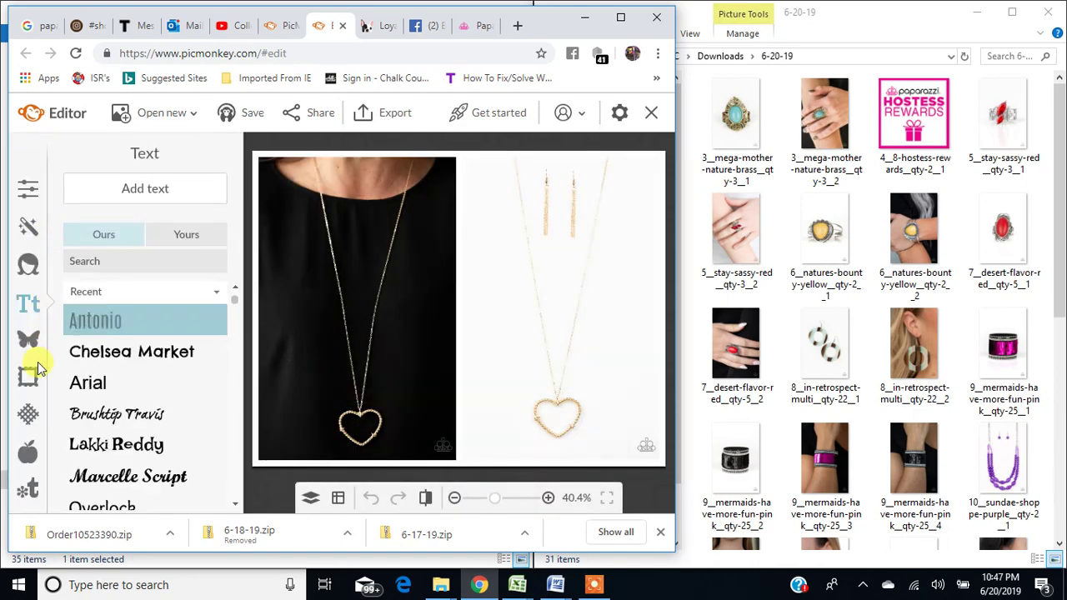
click(29, 343)
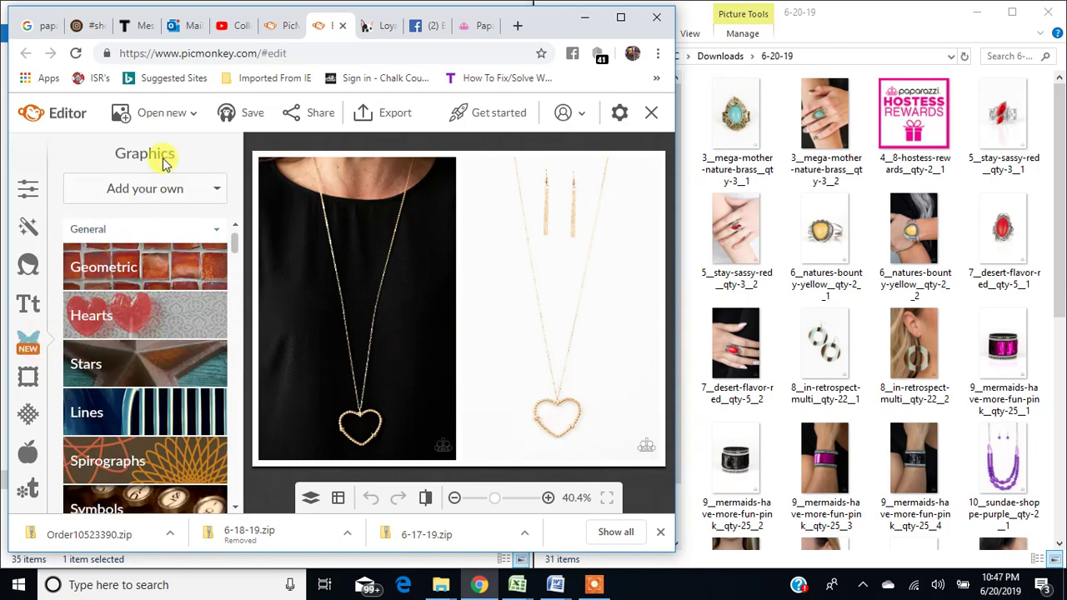
click(136, 188)
click(124, 222)
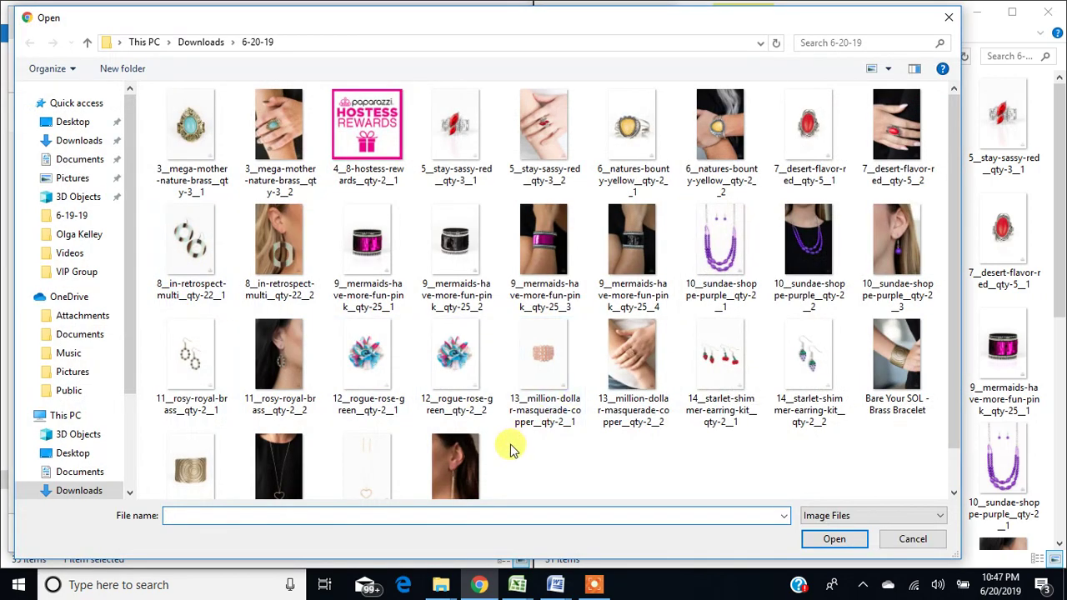
double_click(456, 463)
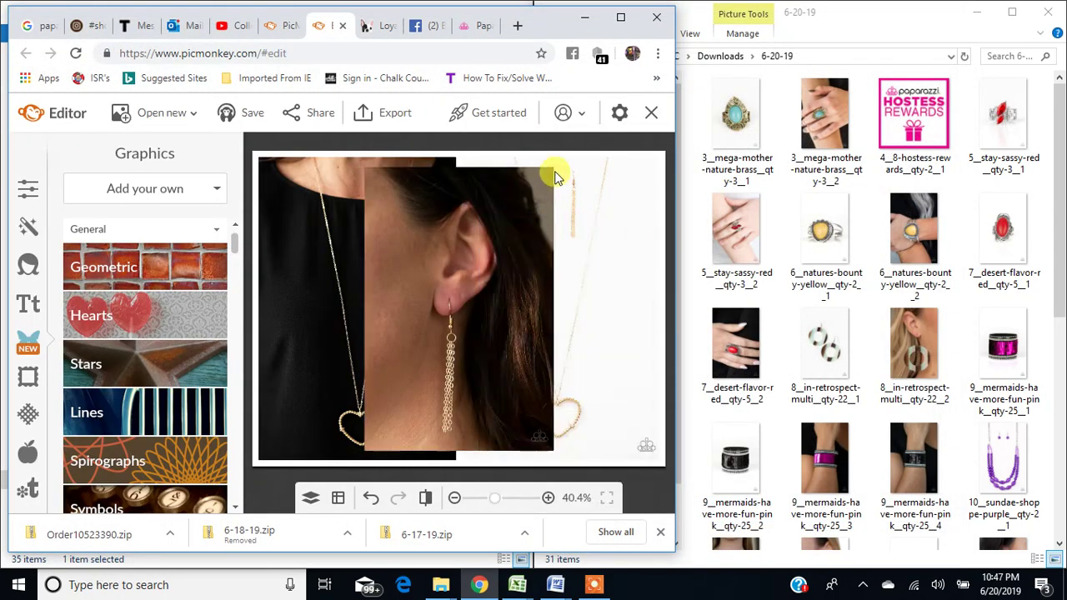
- Shrink the earring image, centre it over the seam between the two necklace photos, tilt it slightly clockwise, and close the graphic settings
drag(559, 221, 187, 206)
drag(551, 167, 443, 337)
drag(391, 386, 455, 279)
drag(467, 231, 479, 240)
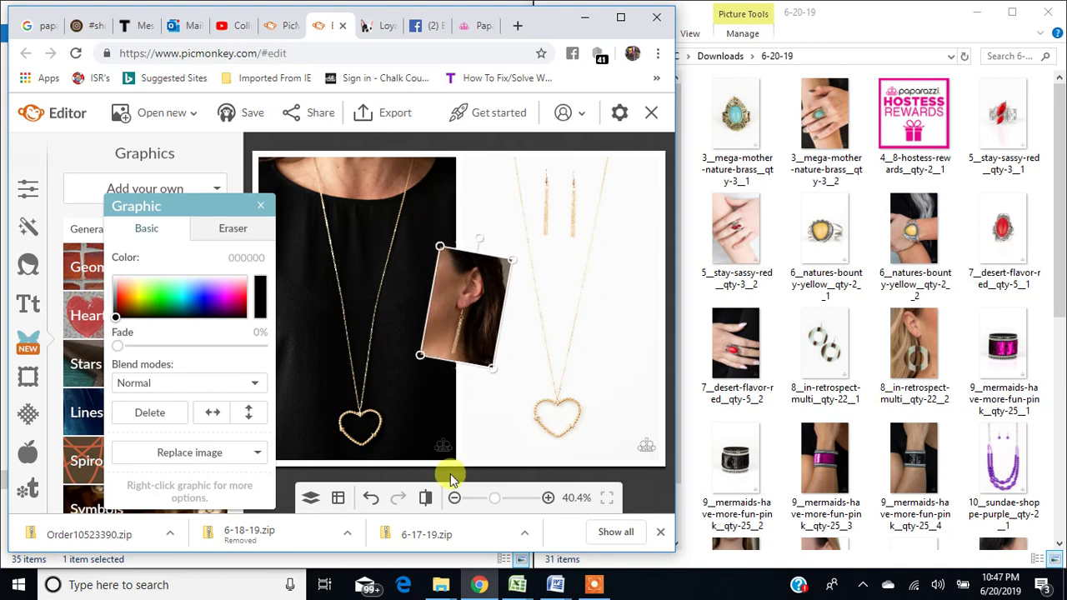
click(261, 205)
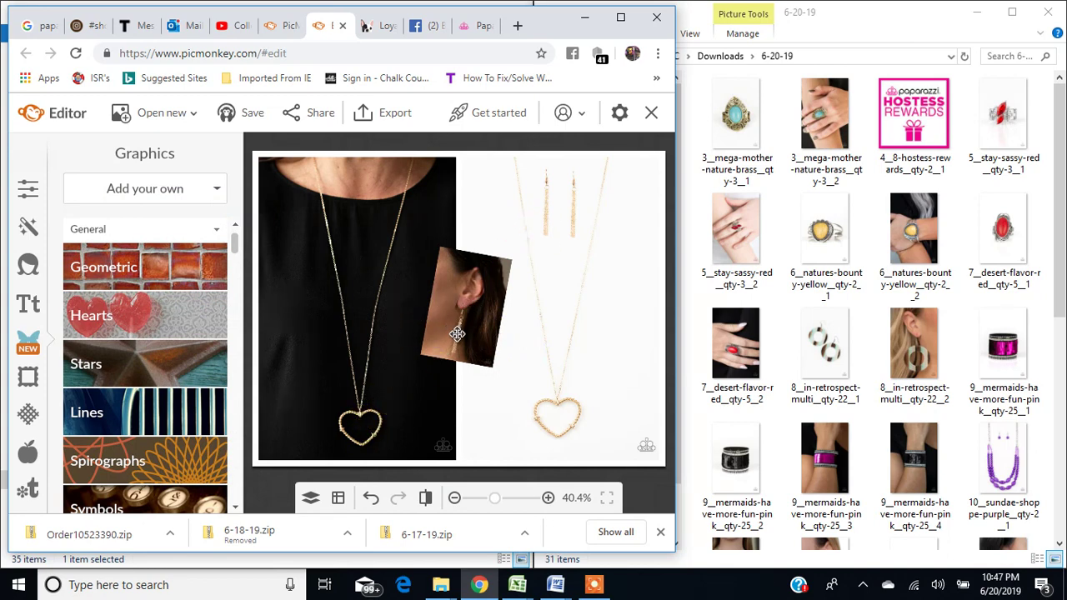
- Delete the overlaid earring image from the heart necklace collage and widen the browser window
click(488, 304)
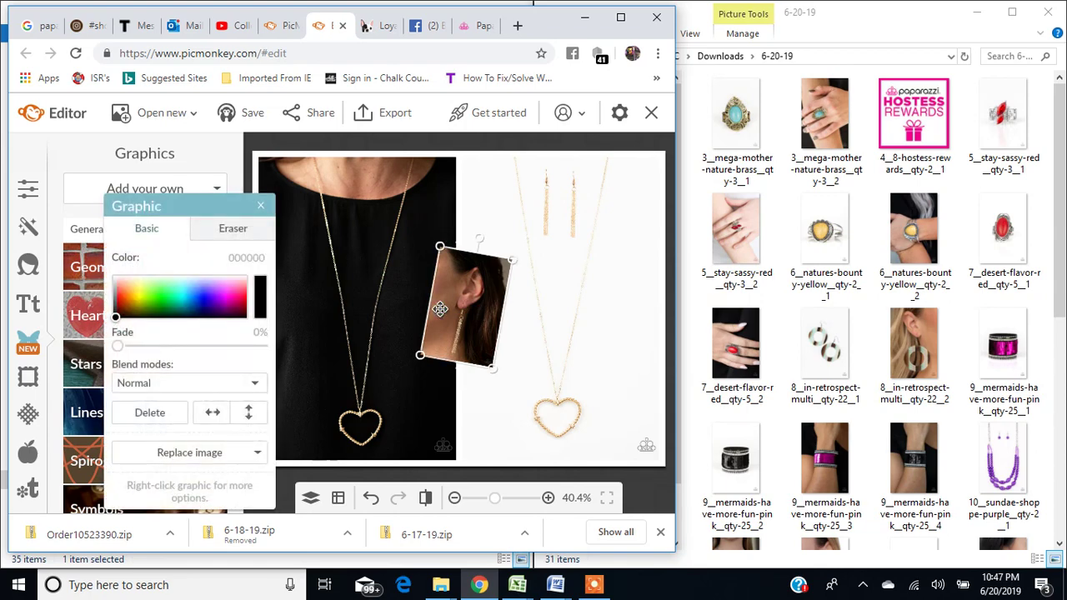
key(Delete)
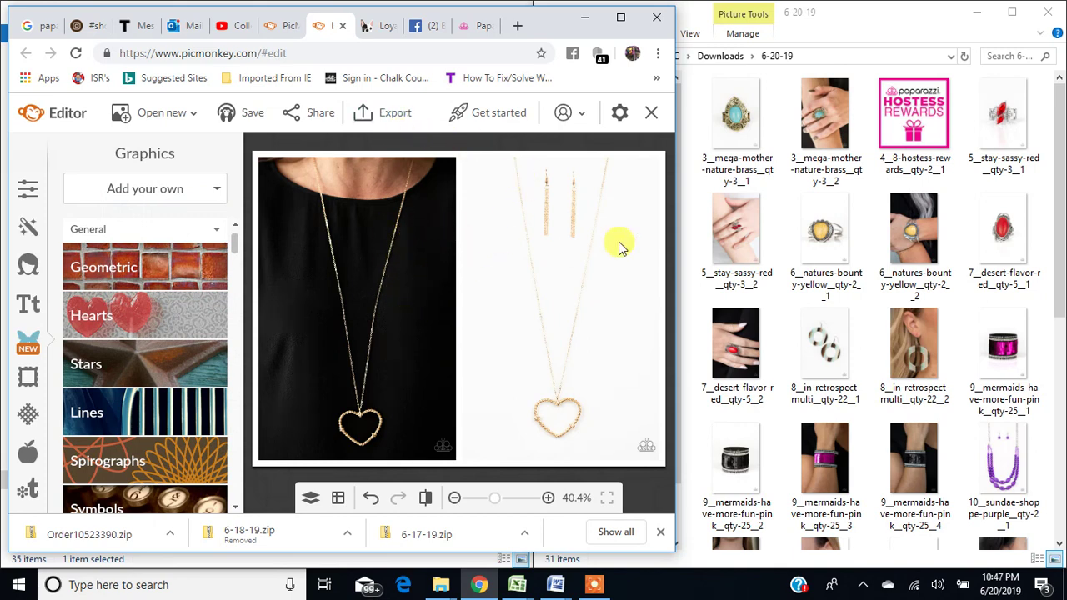
drag(675, 213, 799, 208)
click(379, 113)
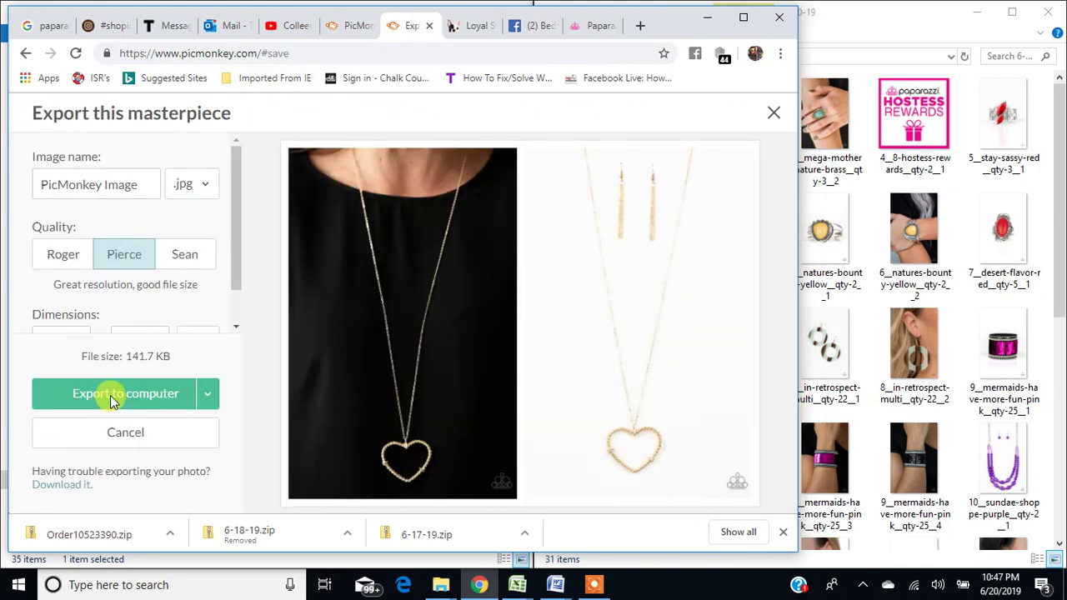
click(106, 431)
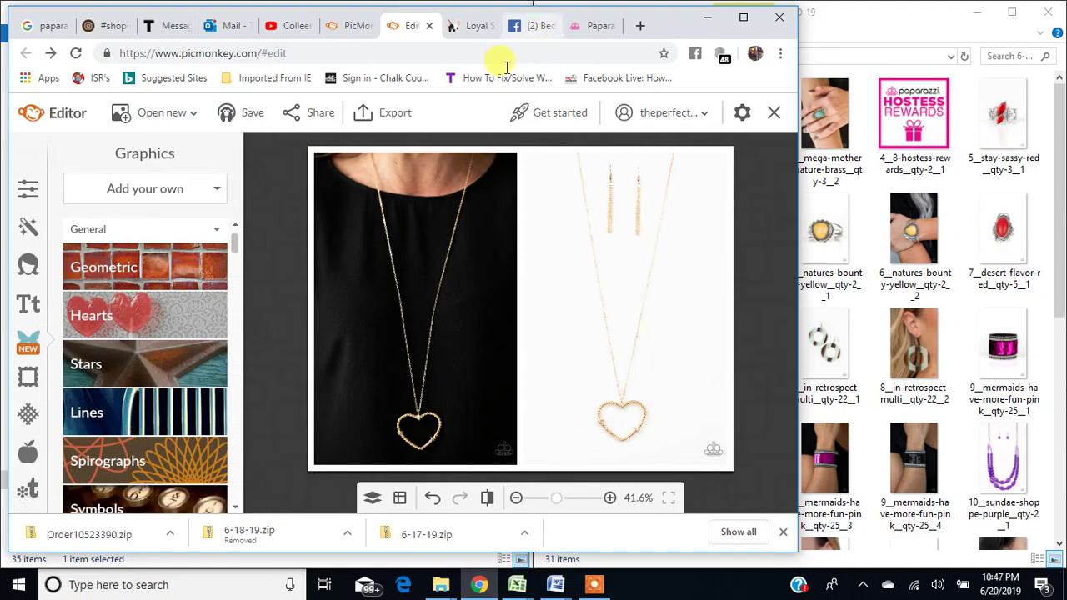
- Export the necklace collage to the computer as Straight From The Heart - Gold Necklace3 in the 6-20-19 folder
click(397, 113)
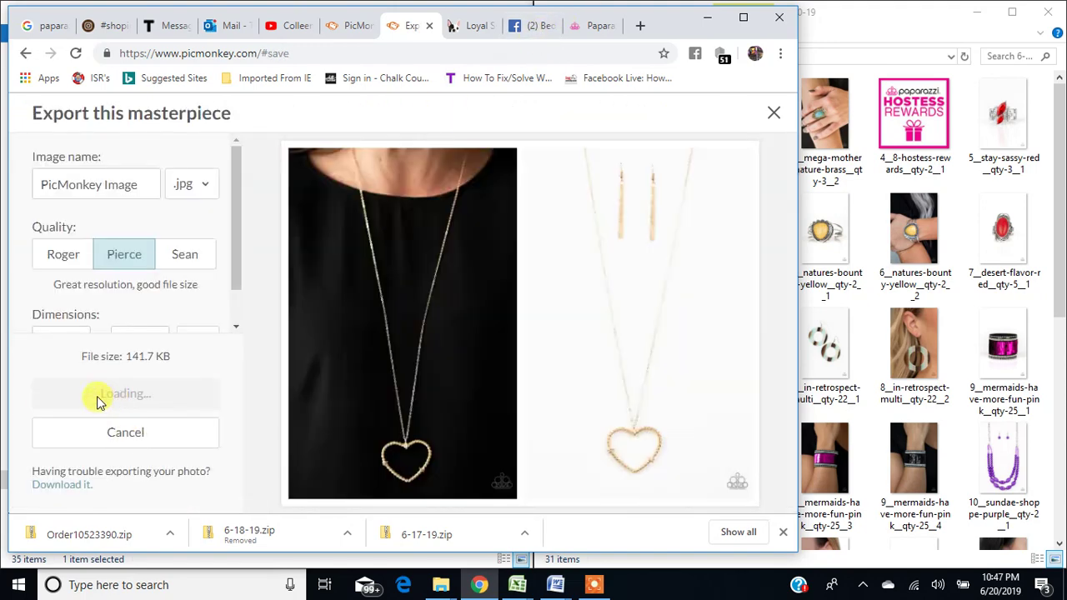
click(89, 397)
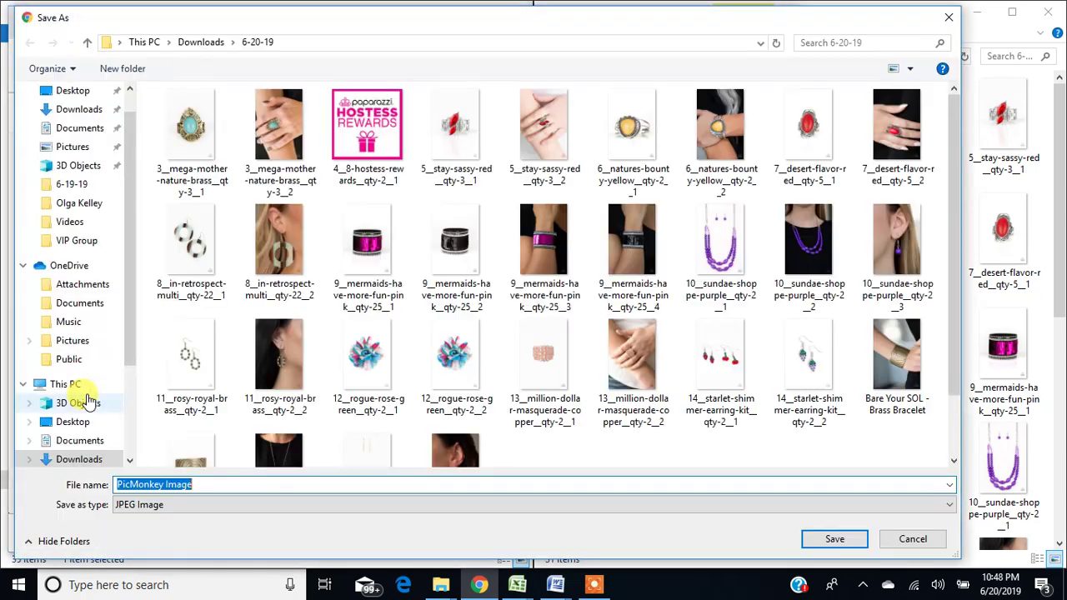
click(568, 453)
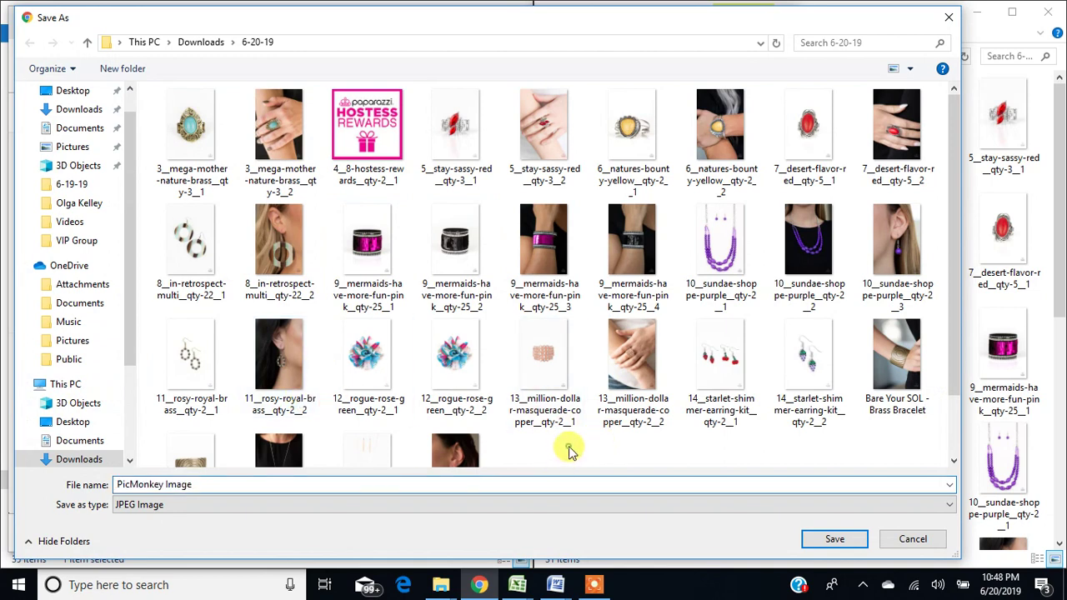
scroll(540, 434, down, 2)
click(132, 485)
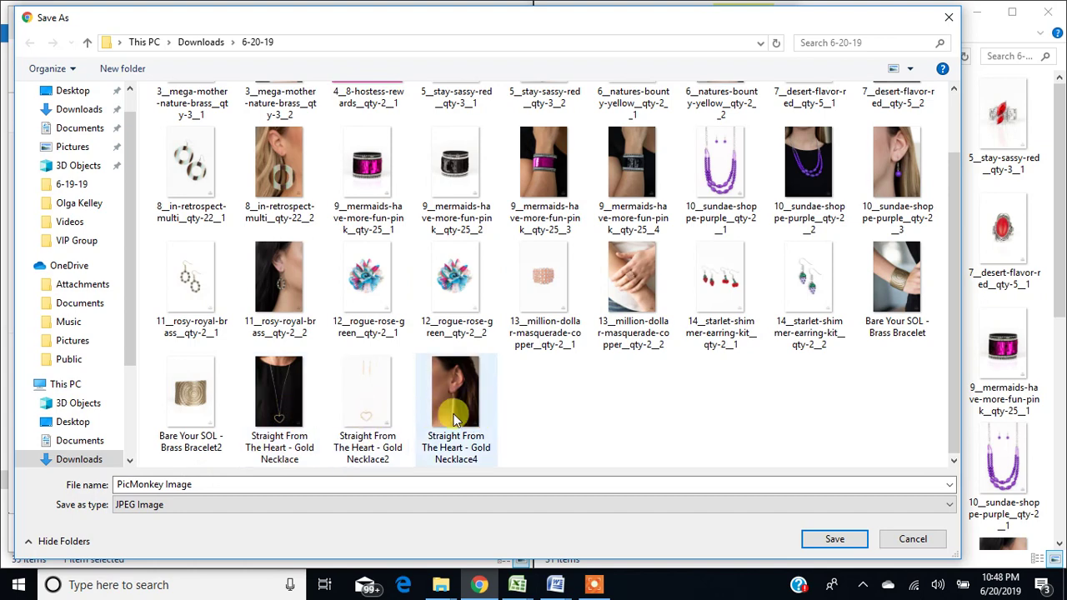
click(277, 448)
click(295, 486)
double_click(293, 486)
click(290, 484)
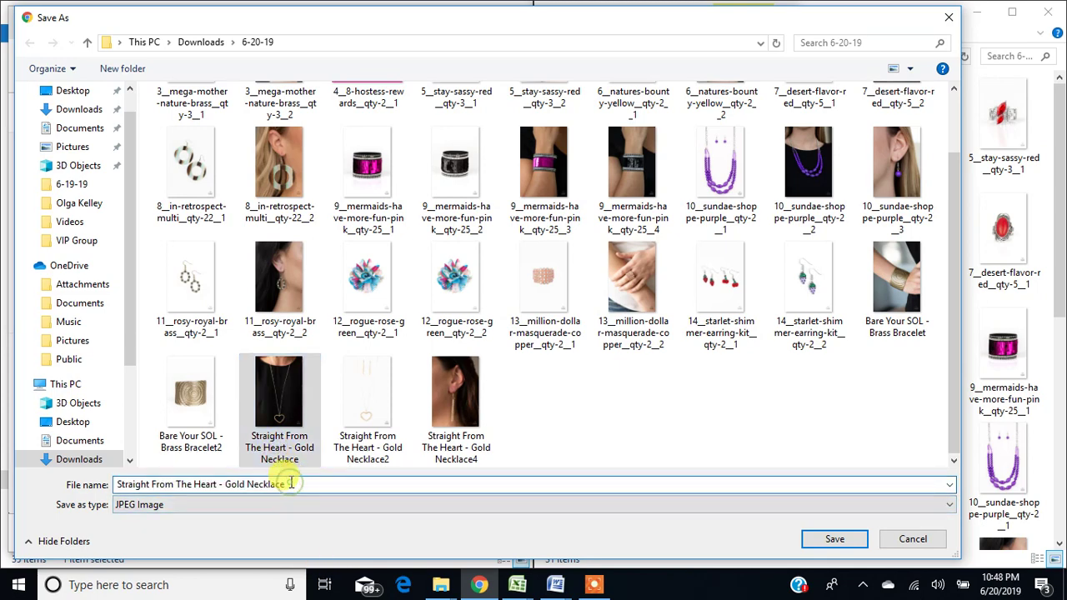
text(3)
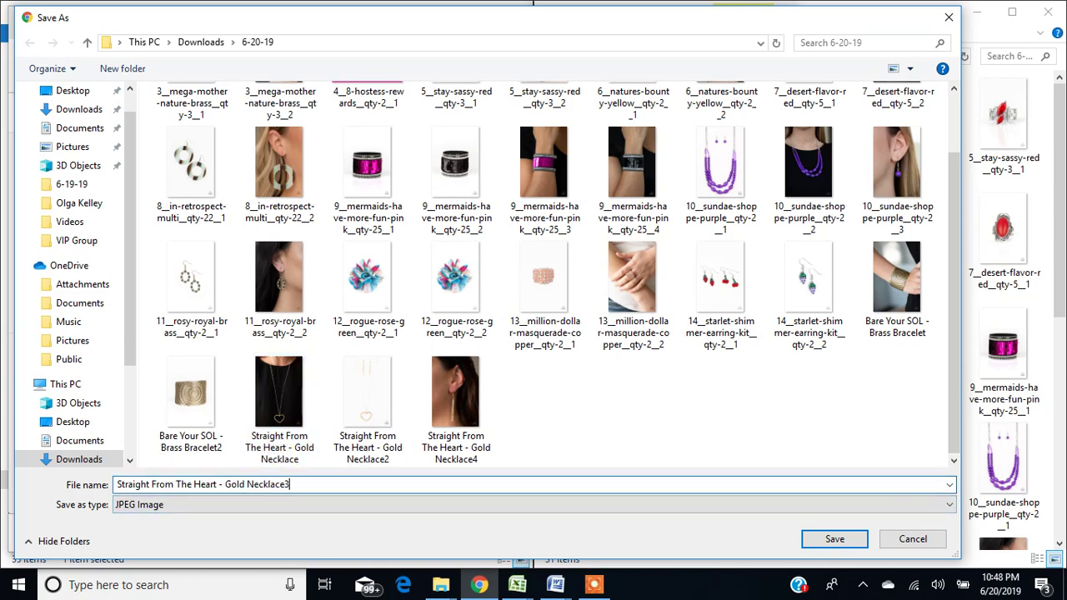
click(834, 538)
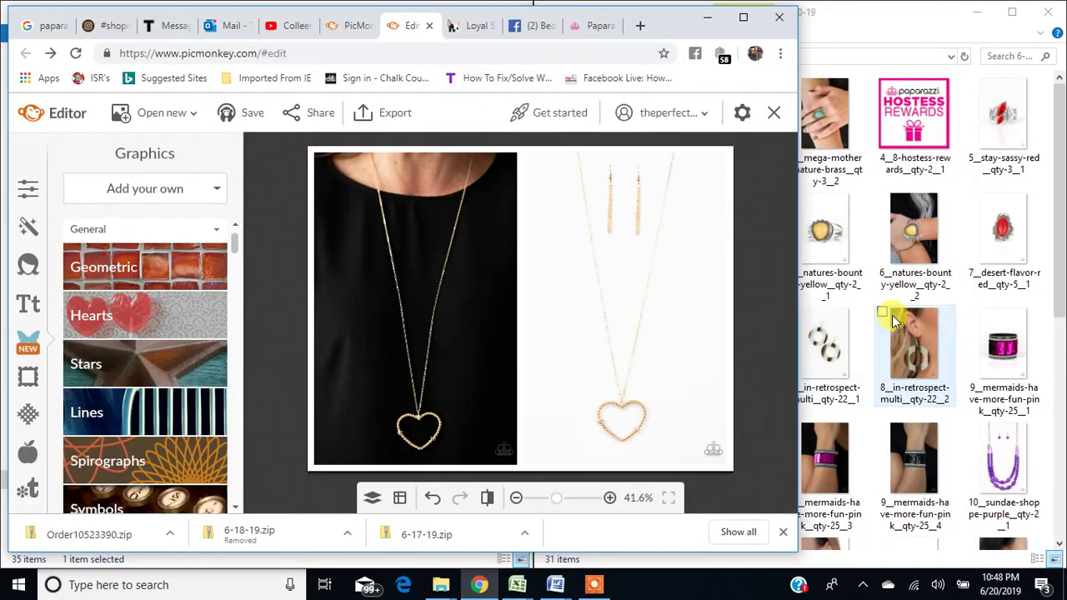
- Review the Straight From The Heart - Gold Necklace images in the 6-20-19 folder, including the saved collage
click(883, 317)
scroll(897, 313, down, 5)
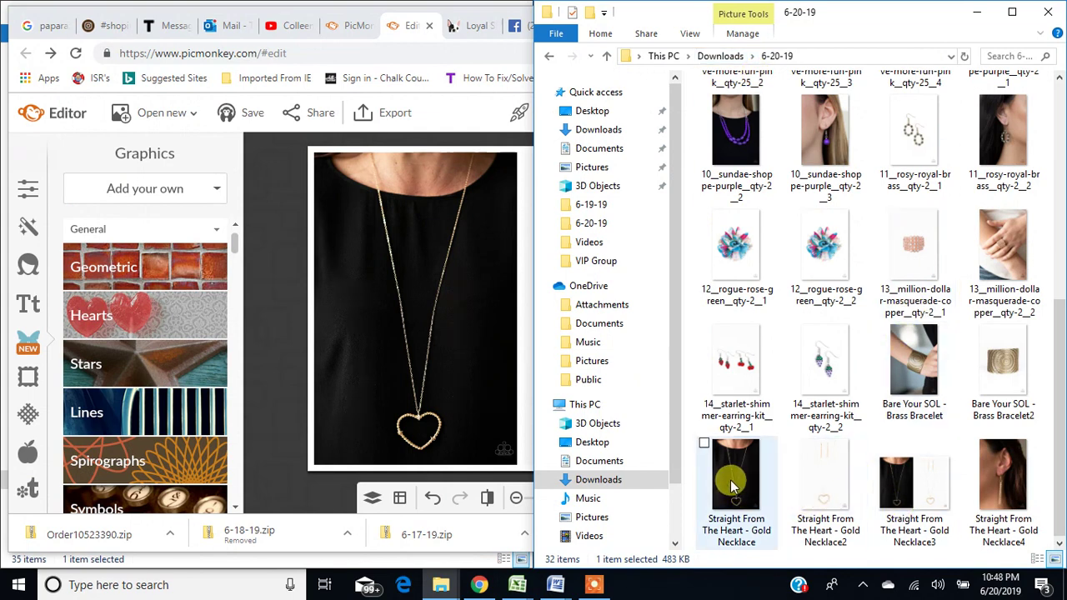
click(829, 497)
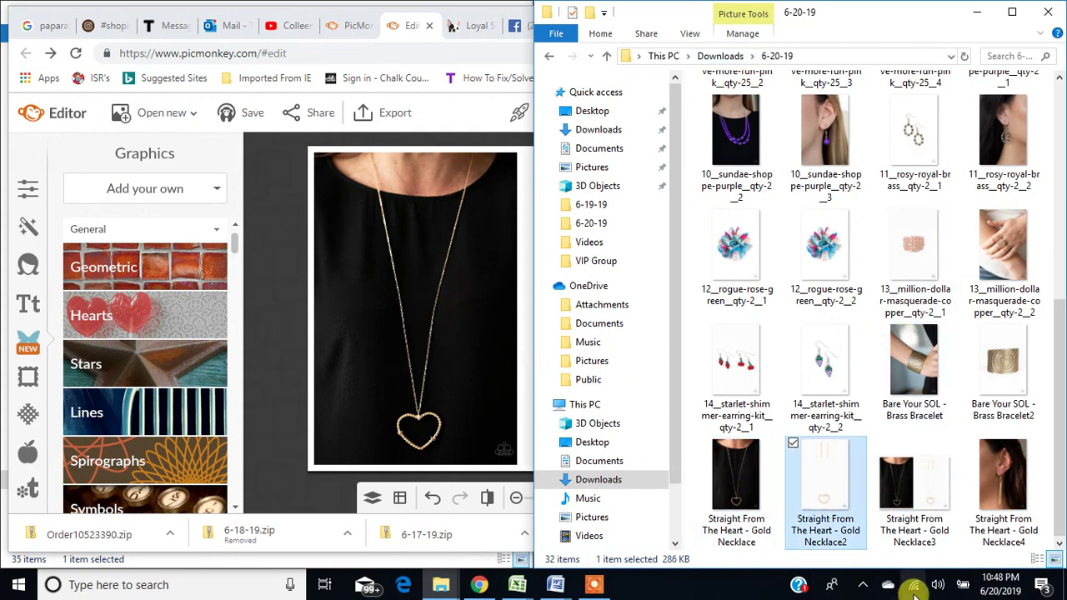
click(917, 488)
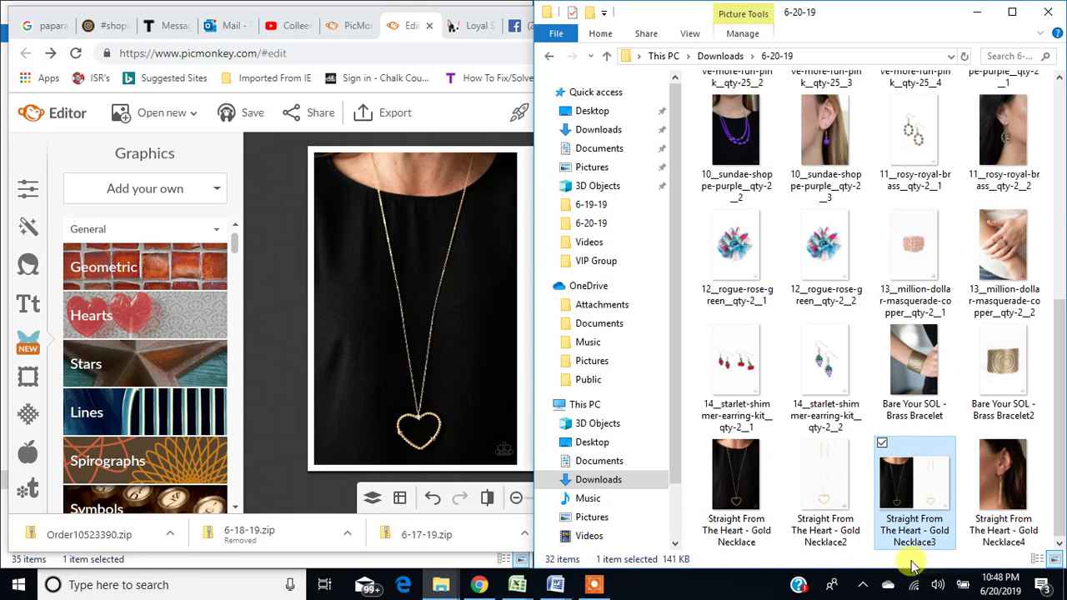
click(997, 492)
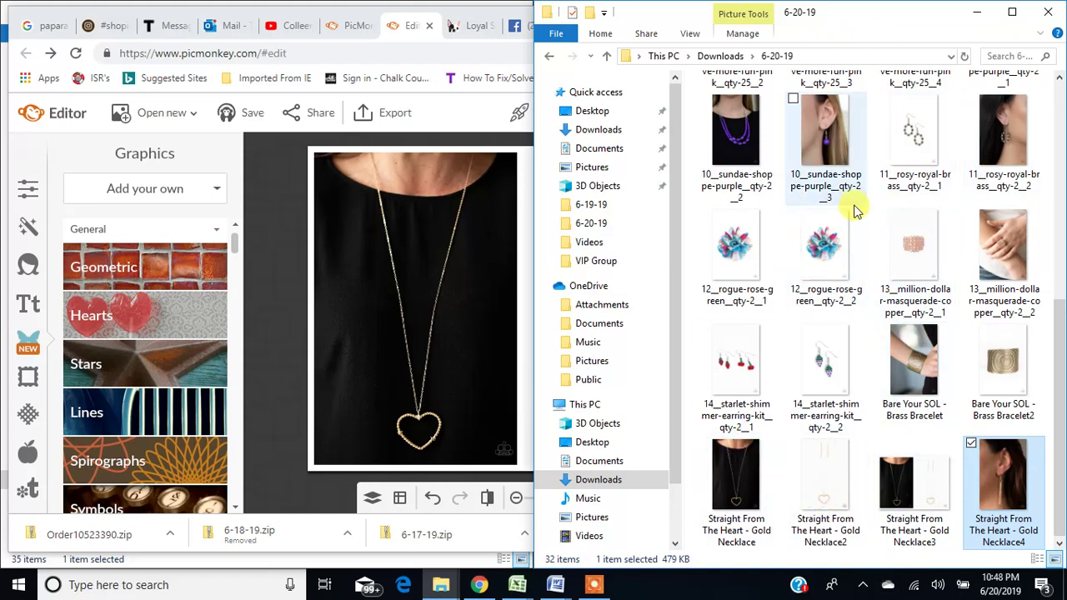
click(936, 491)
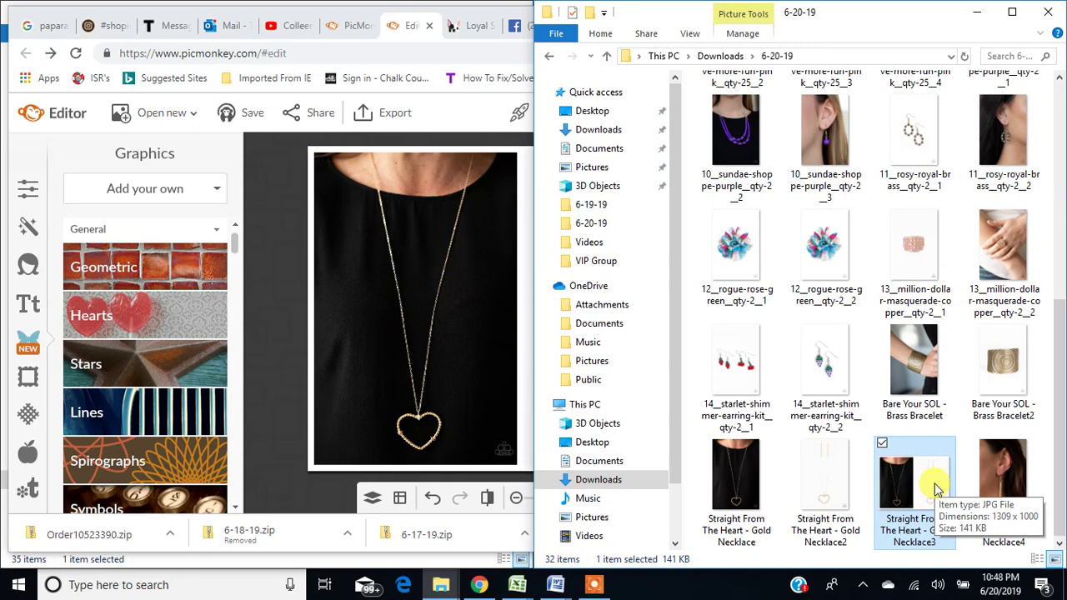
click(822, 482)
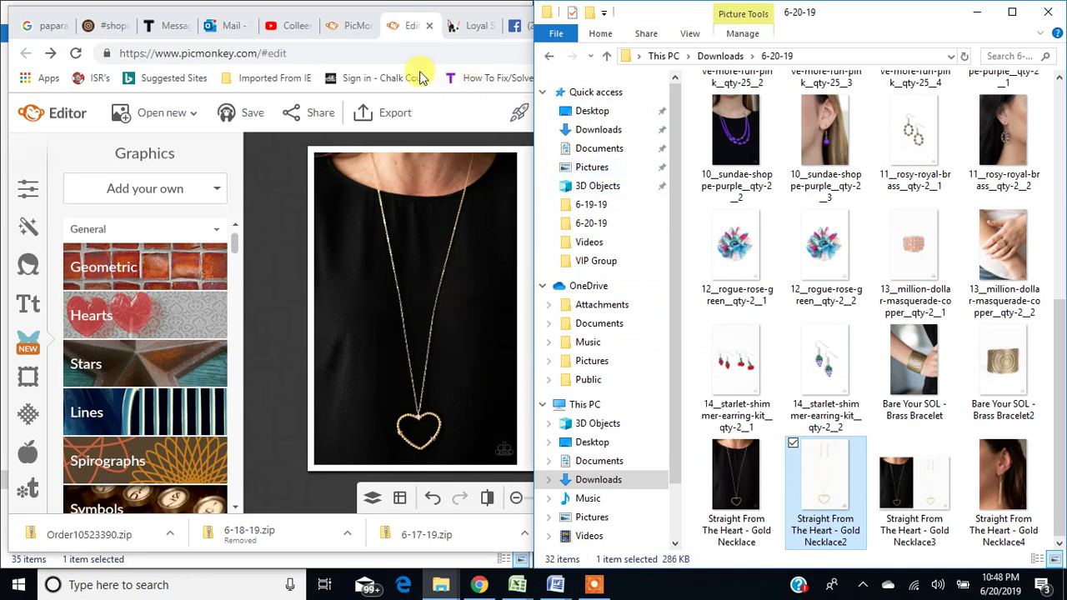
- Close the finished necklace collage in the Editor and start a new collage from the PicMonkey home page
click(439, 134)
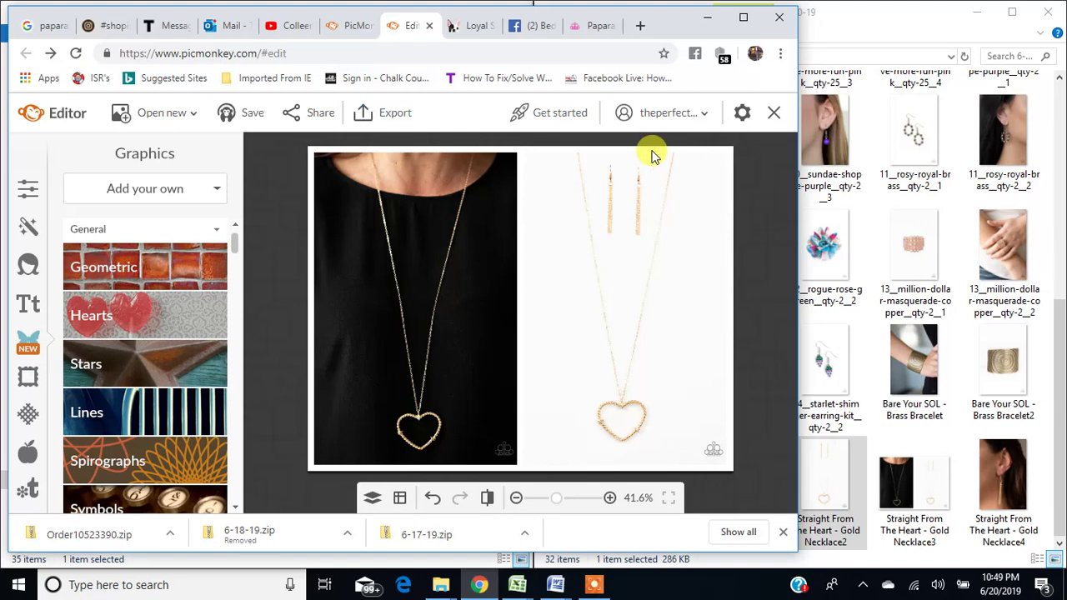
click(773, 113)
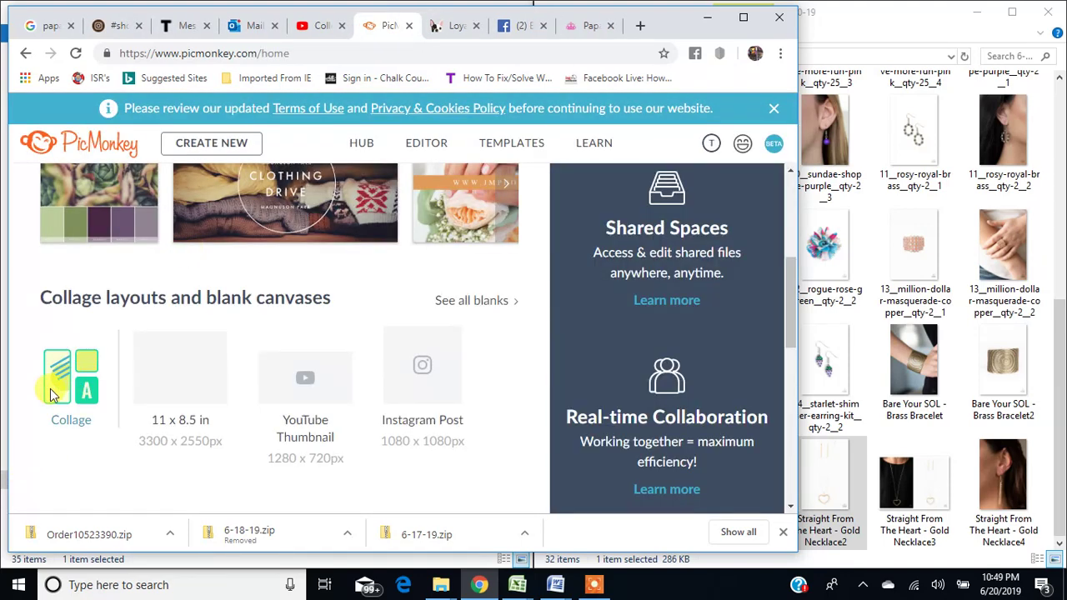
click(98, 370)
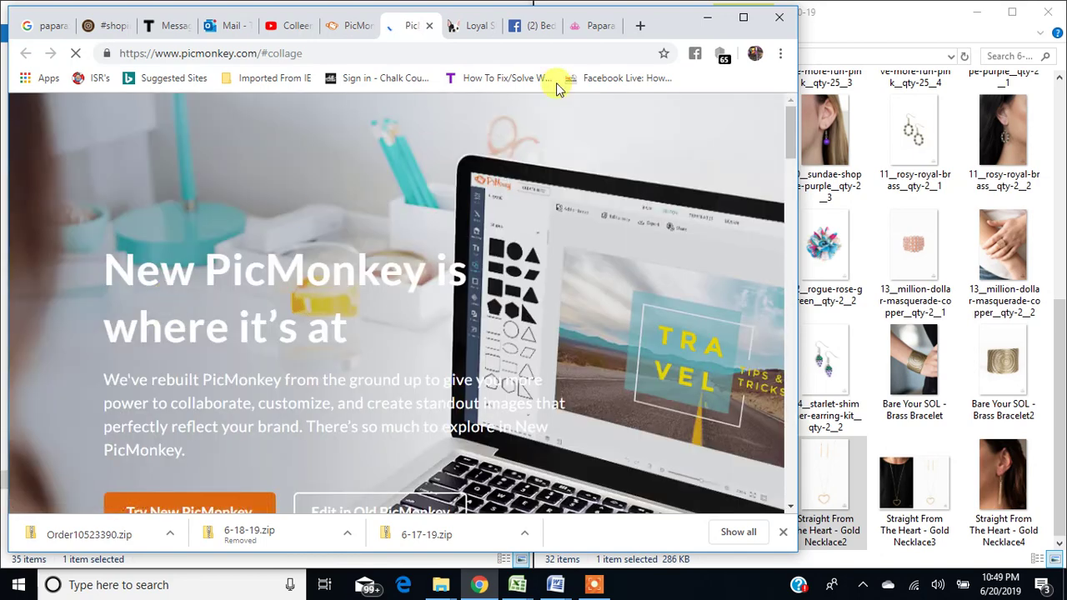
click(895, 408)
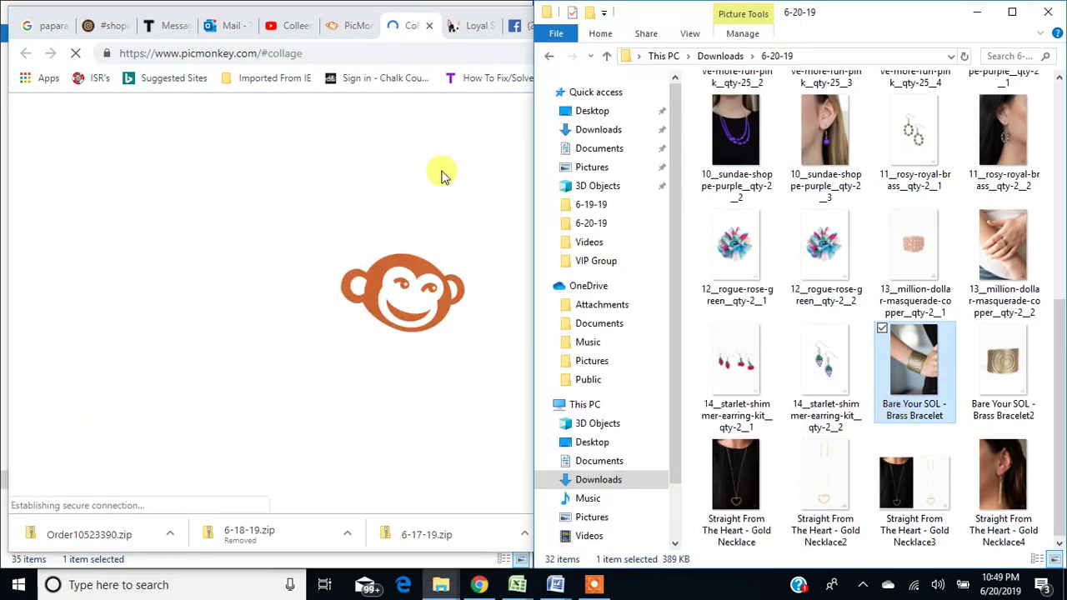
click(236, 187)
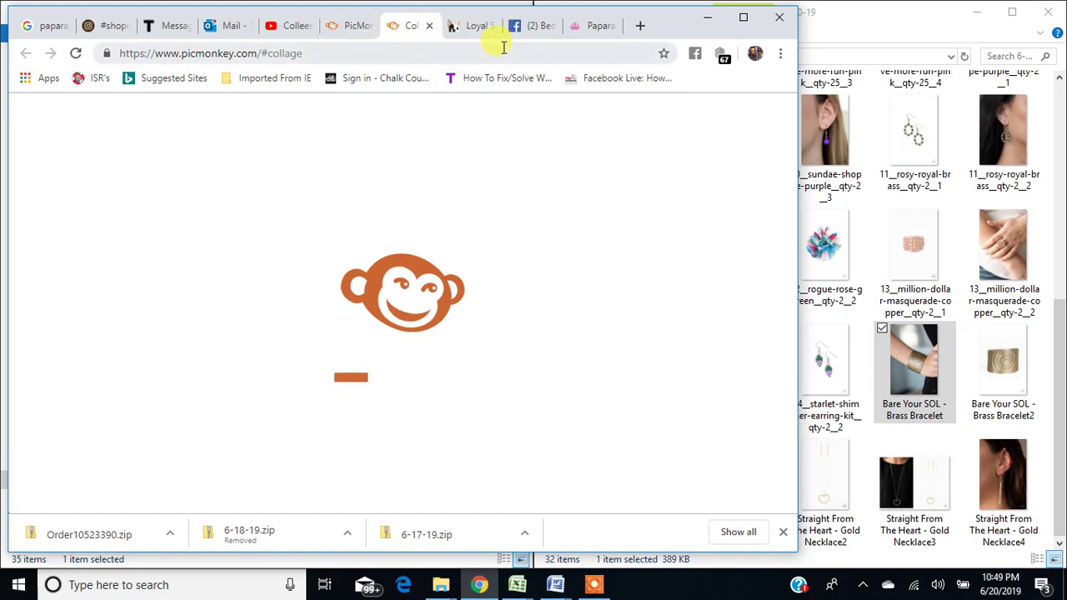
click(914, 250)
click(376, 146)
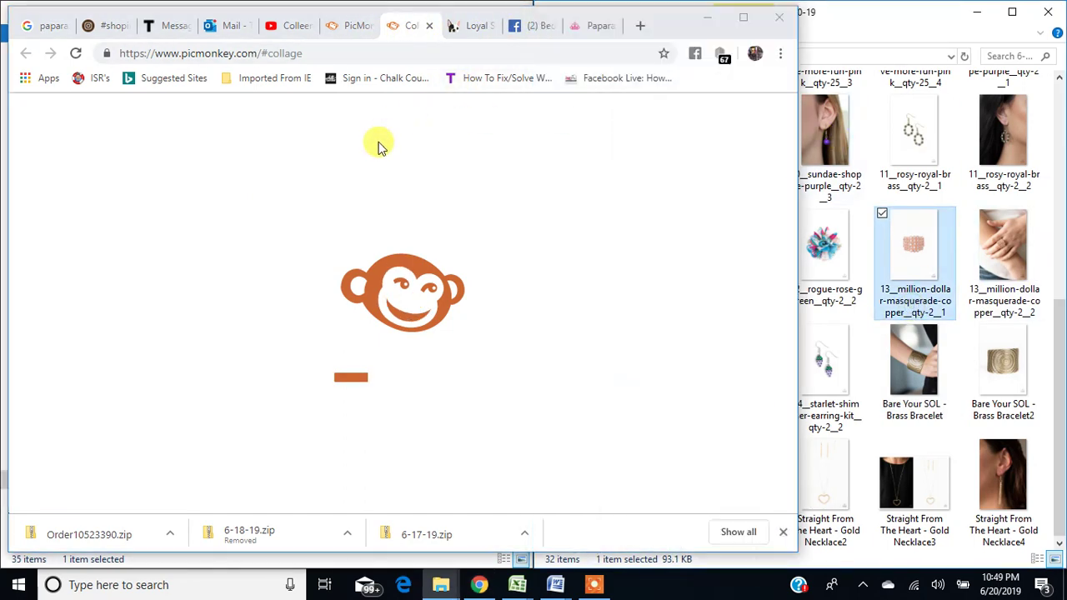
- Minimize the browser, open the 6-18-19 folder in Downloads and look over its images
click(705, 25)
click(865, 344)
click(720, 56)
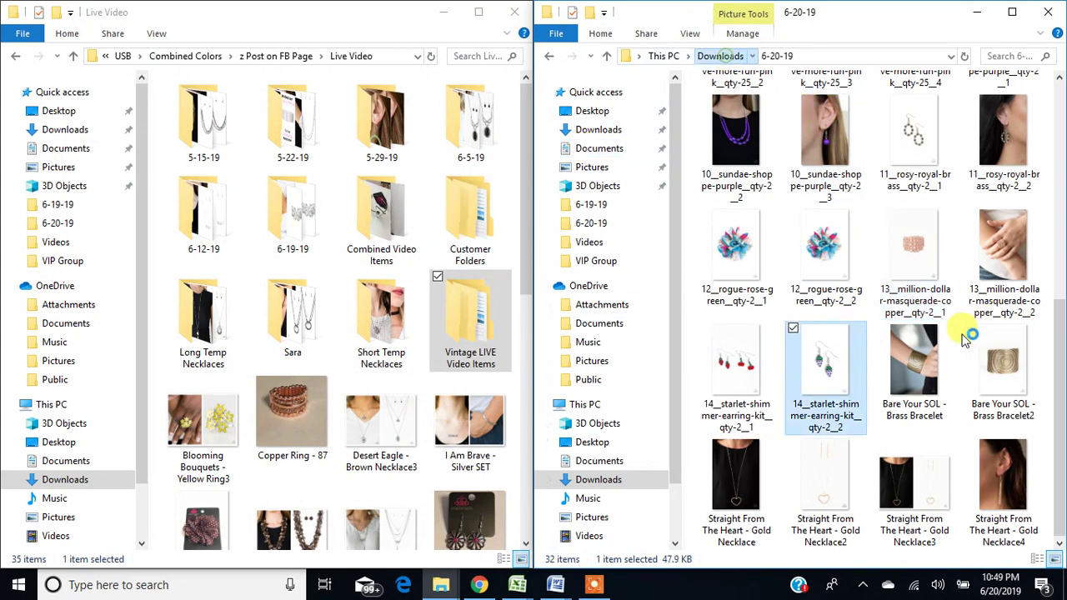
double_click(917, 417)
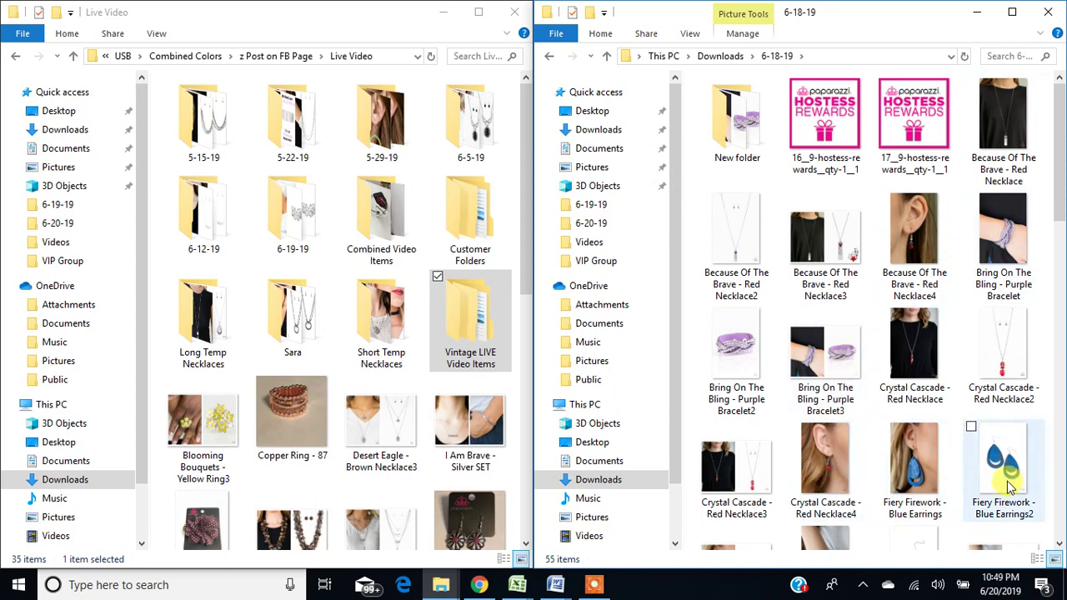
scroll(853, 376, down, 3)
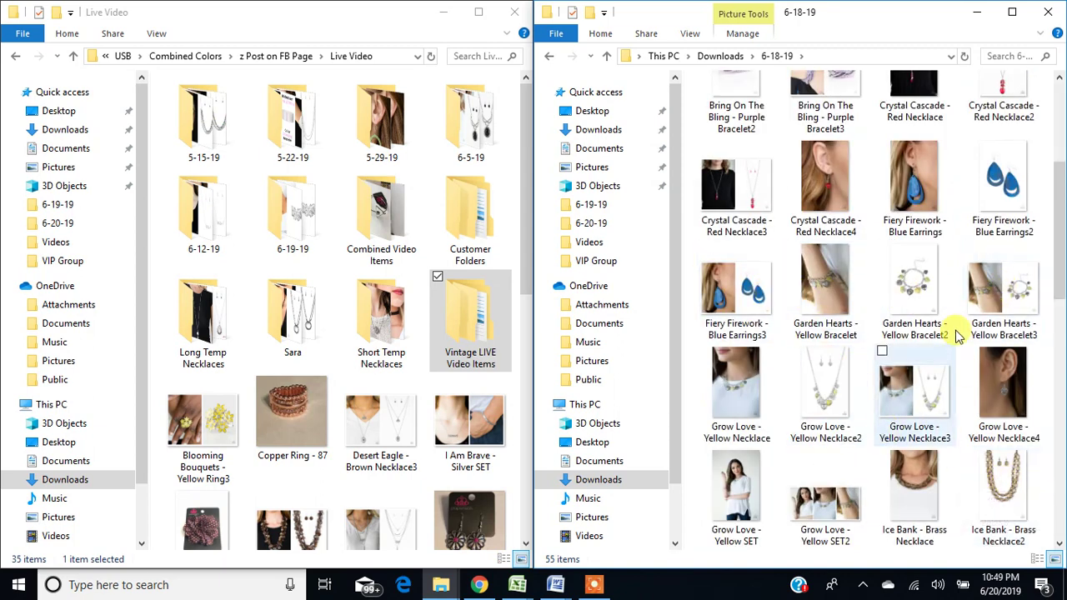
scroll(974, 321, up, 3)
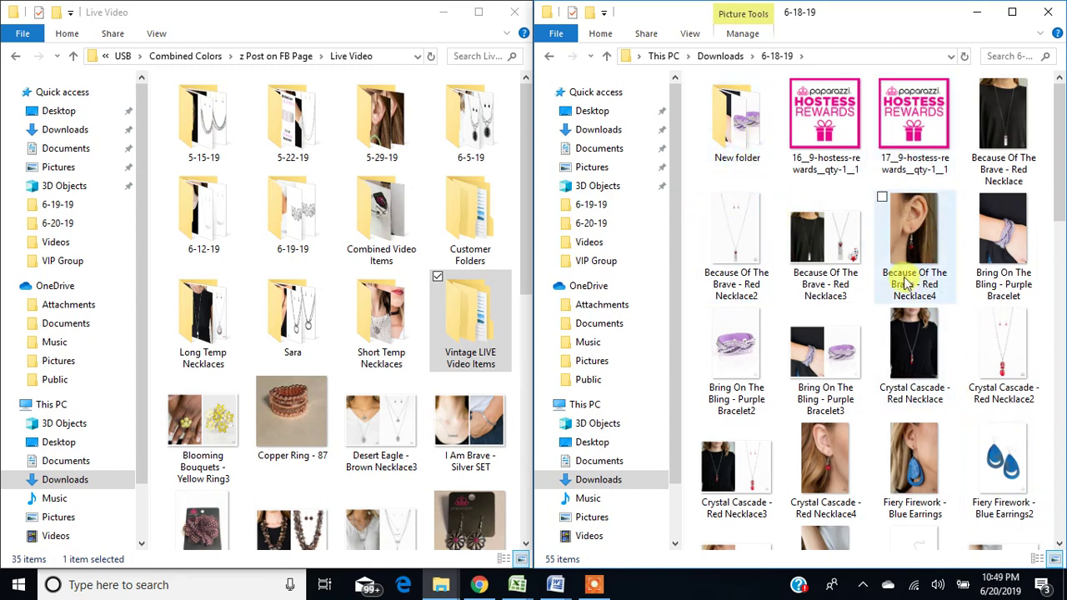
- Select the combined Because Of The Brave, Bring On The Bling, Fiery Firework, Garden Hearts and Grow Love images whose names end in 3
click(826, 250)
ctrl+click(842, 358)
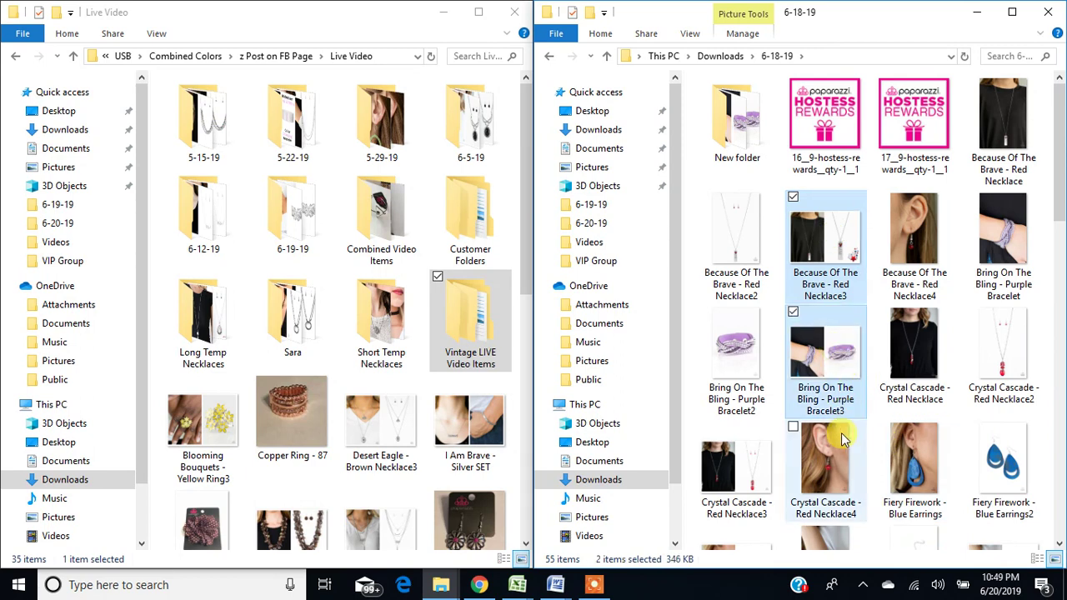
scroll(930, 433, down, 3)
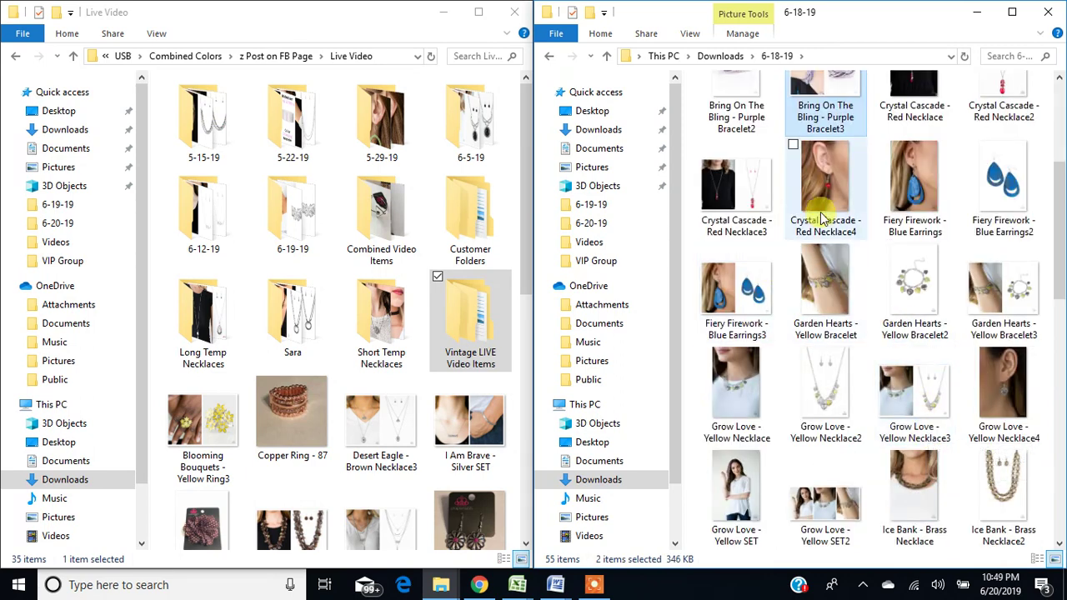
ctrl+click(732, 276)
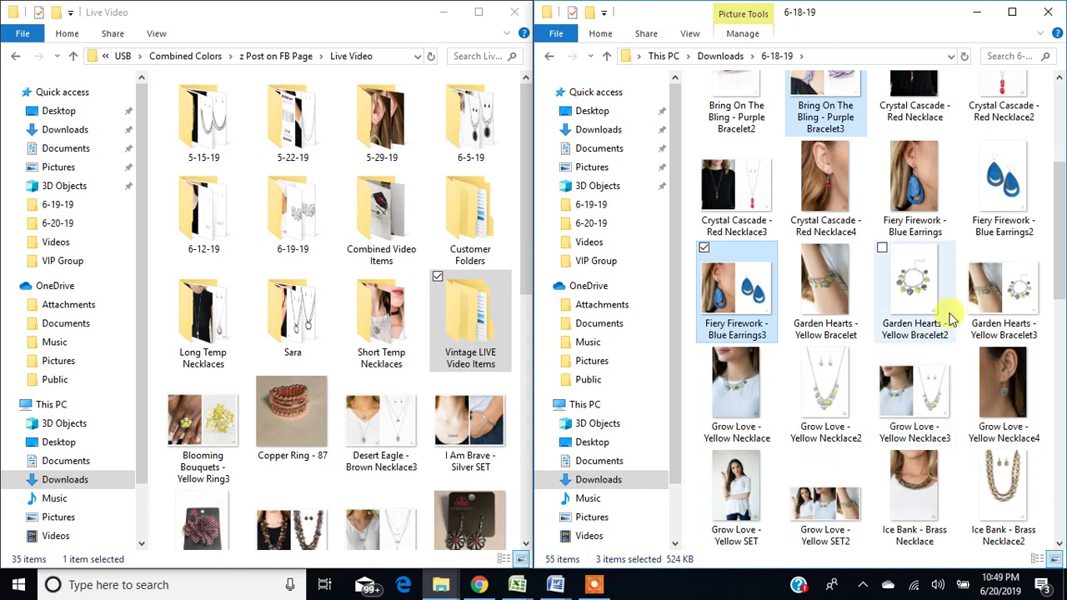
ctrl+click(1007, 293)
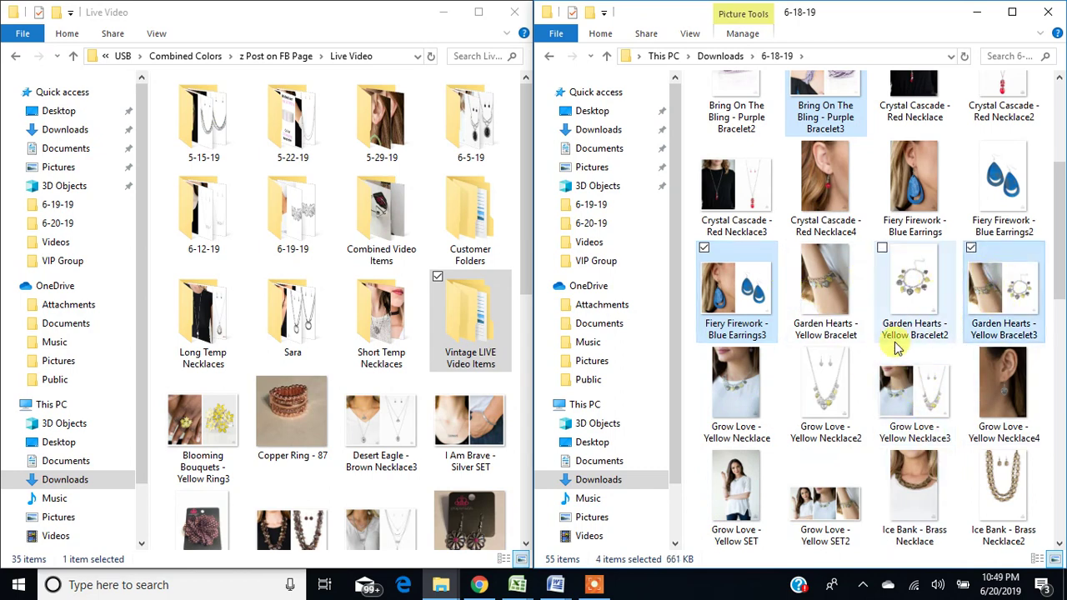
ctrl+click(932, 404)
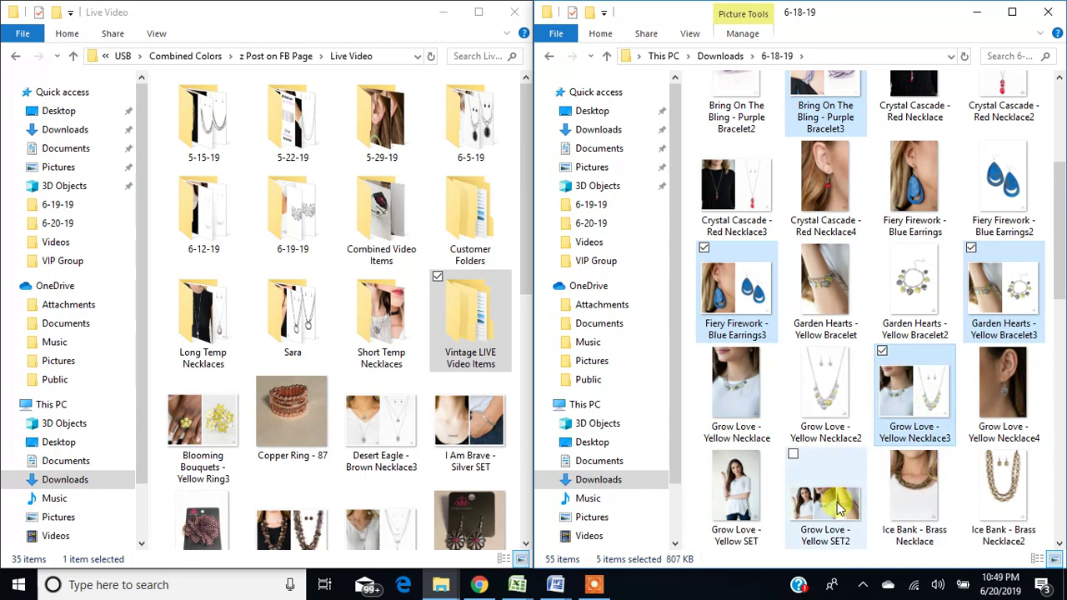
- Add the Ice Bank, Mainstream Maverick, Really Rock Band and Savannah Sunset images ending in 3 to the selection
scroll(838, 510, down, 4)
ctrl+click(746, 267)
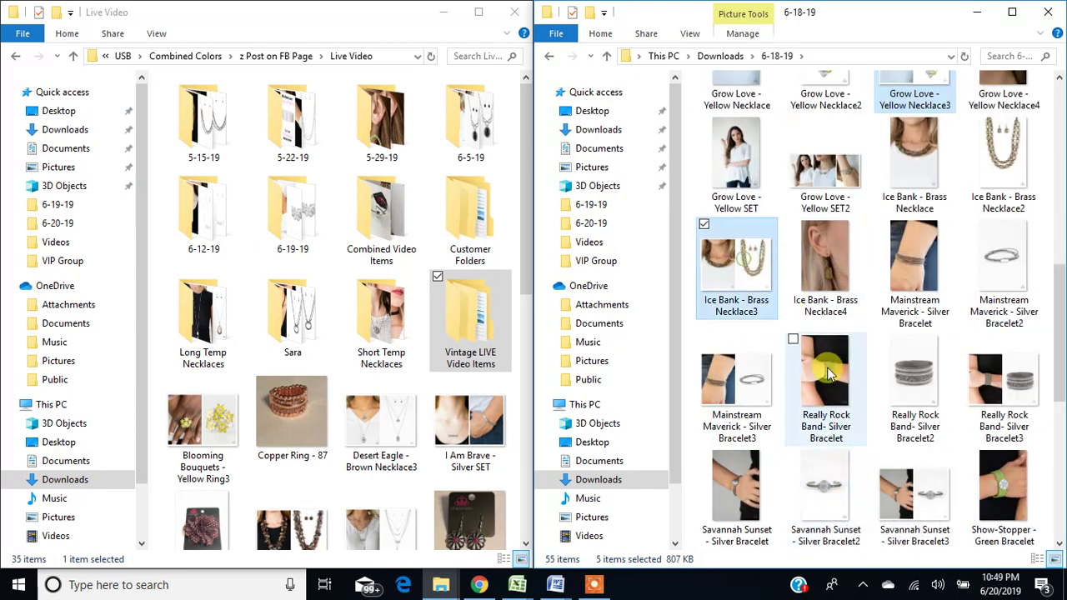
ctrl+click(746, 388)
ctrl+click(1007, 386)
ctrl+click(917, 494)
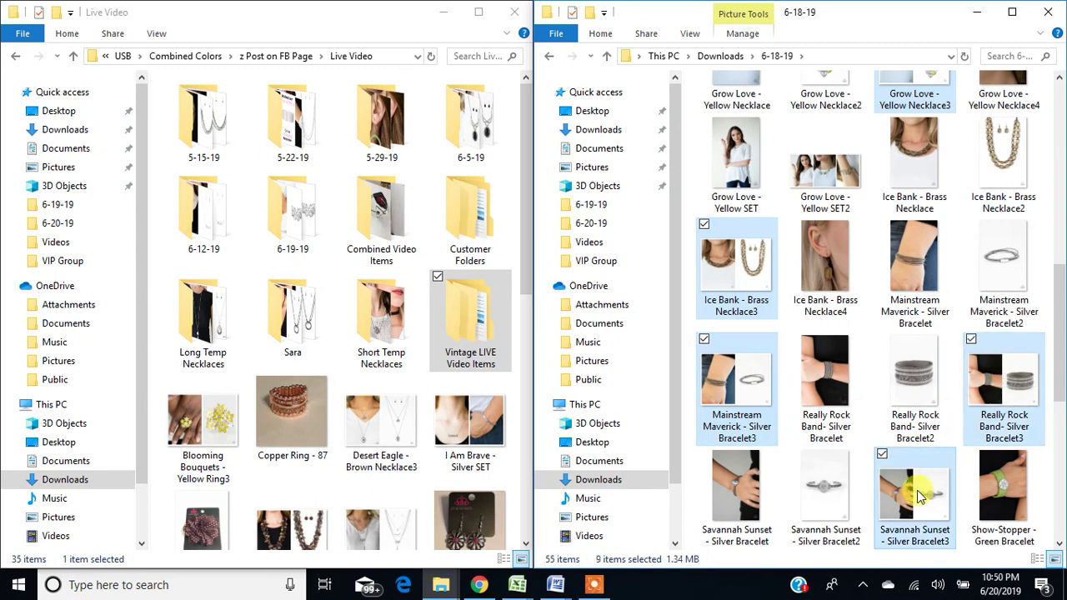
- Add the Show-Stopper, Sundae Shoppe, The Name Of The FAME, Tropical Trend and Without Skipping A BEAD images ending in 3 to the selection
scroll(919, 497, down, 3)
ctrl+click(838, 271)
ctrl+click(750, 373)
ctrl+click(753, 491)
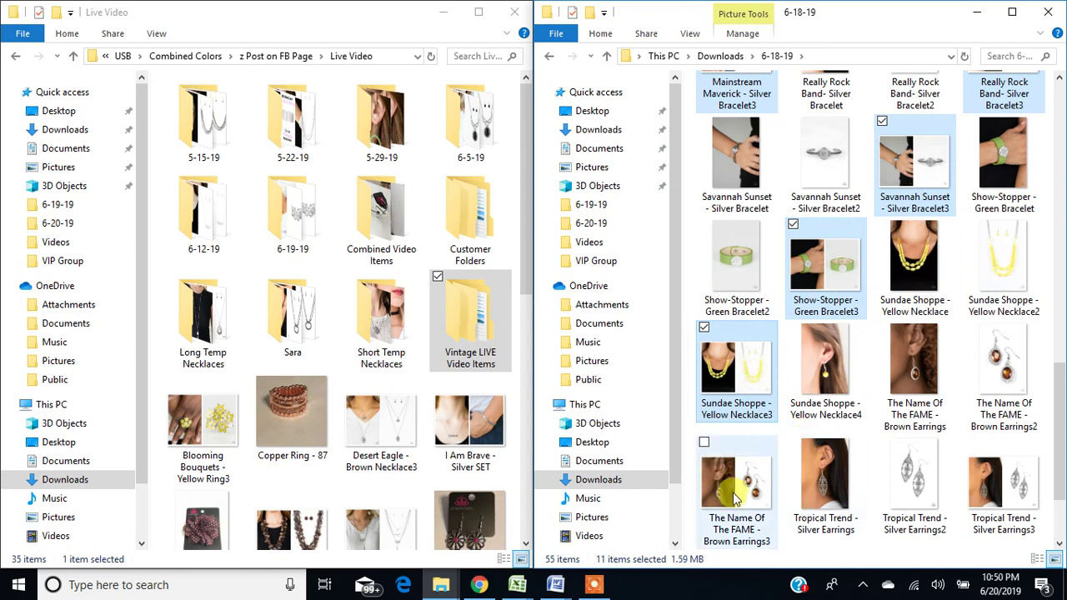
ctrl+click(1017, 479)
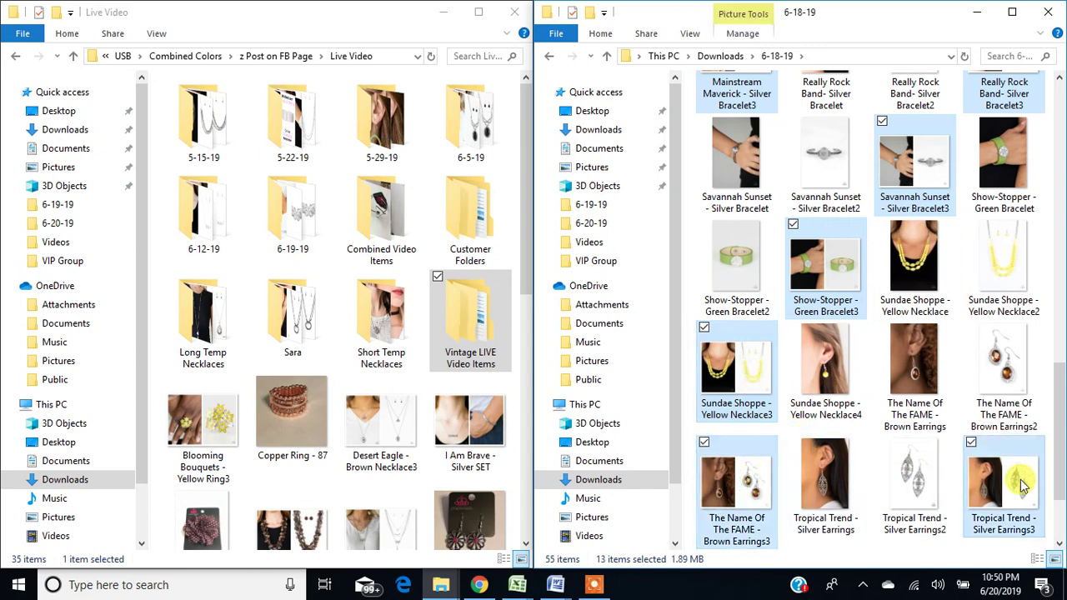
scroll(1024, 483, down, 1)
ctrl+click(922, 500)
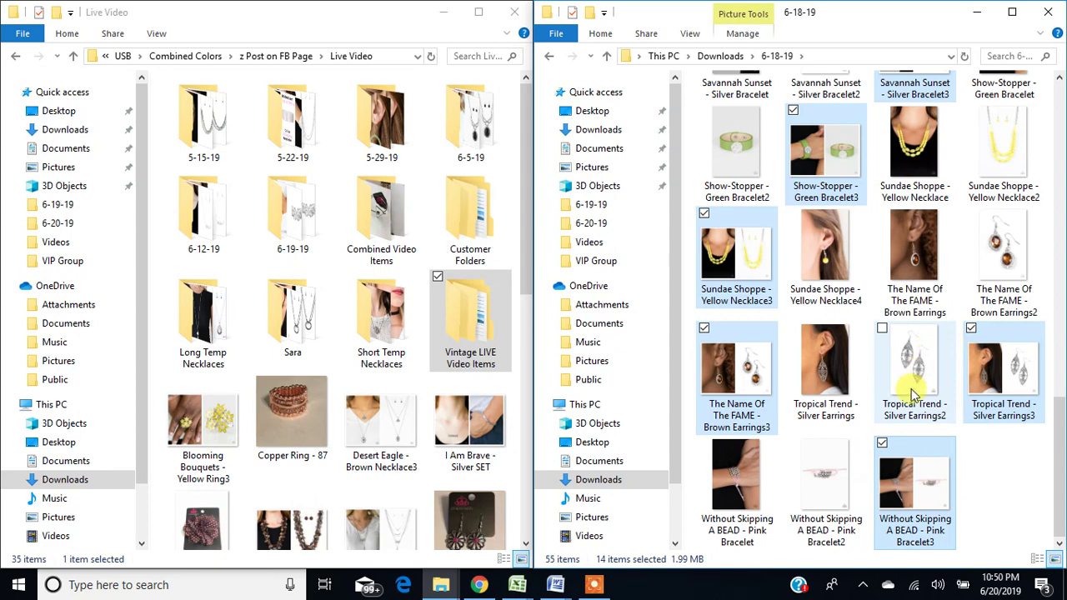
- Copy the selected images ending in 3 and open New folder inside the 6-18-19 folder
right_click(898, 474)
click(723, 383)
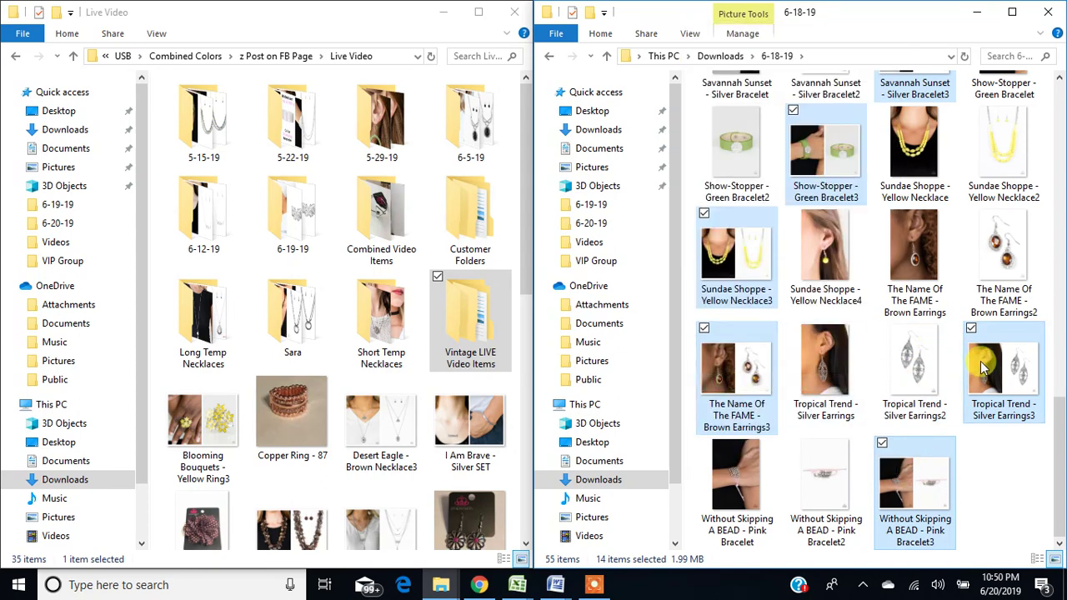
scroll(923, 370, up, 10)
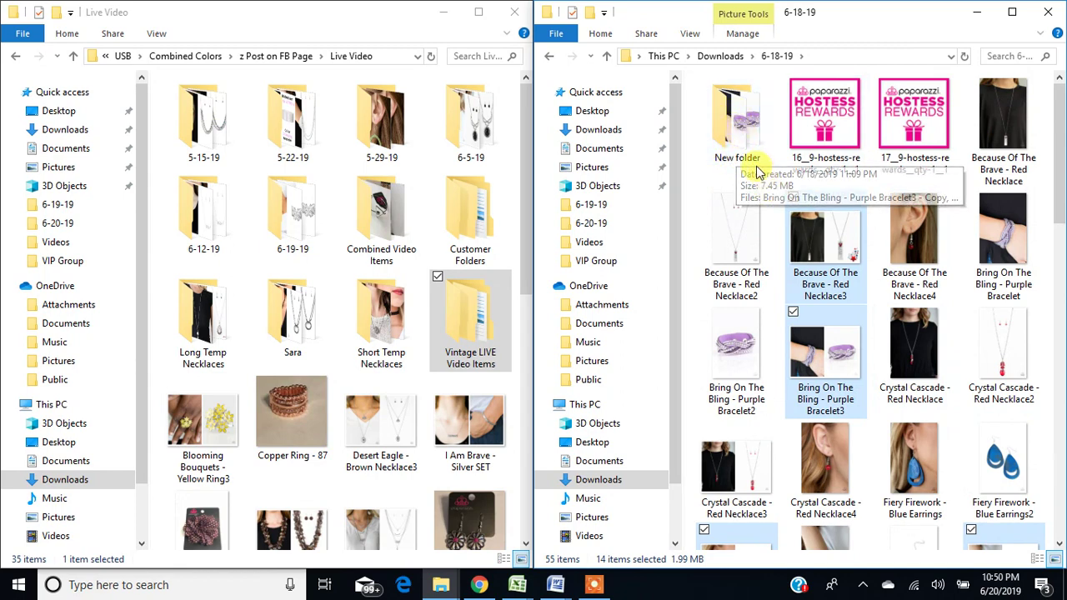
double_click(743, 141)
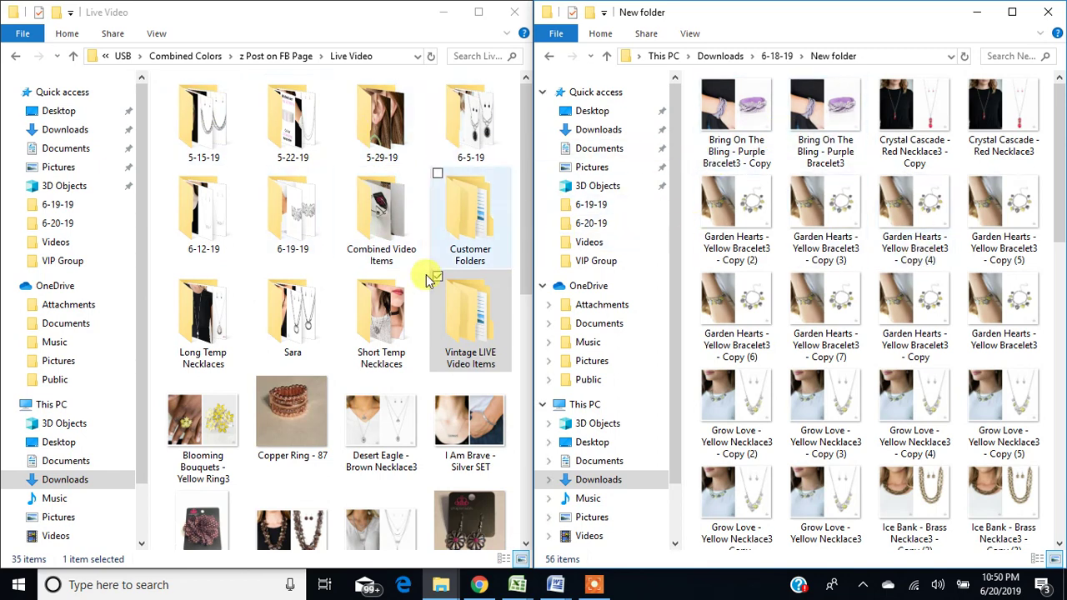
- Switch to the Paparazzi order page in Chrome and narrow its window to sit beside the New folder window
click(481, 586)
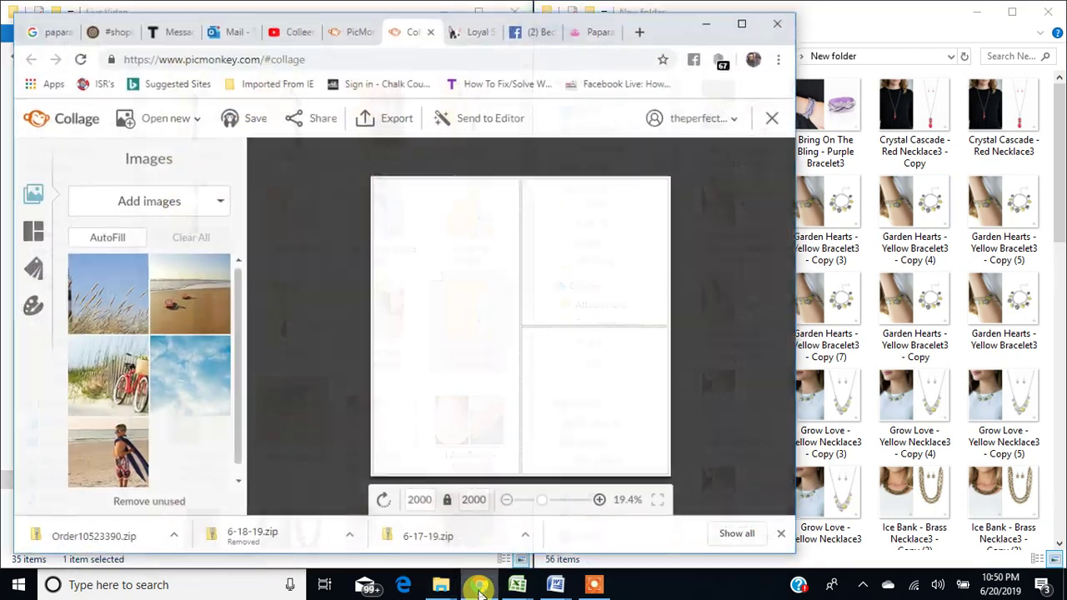
click(592, 26)
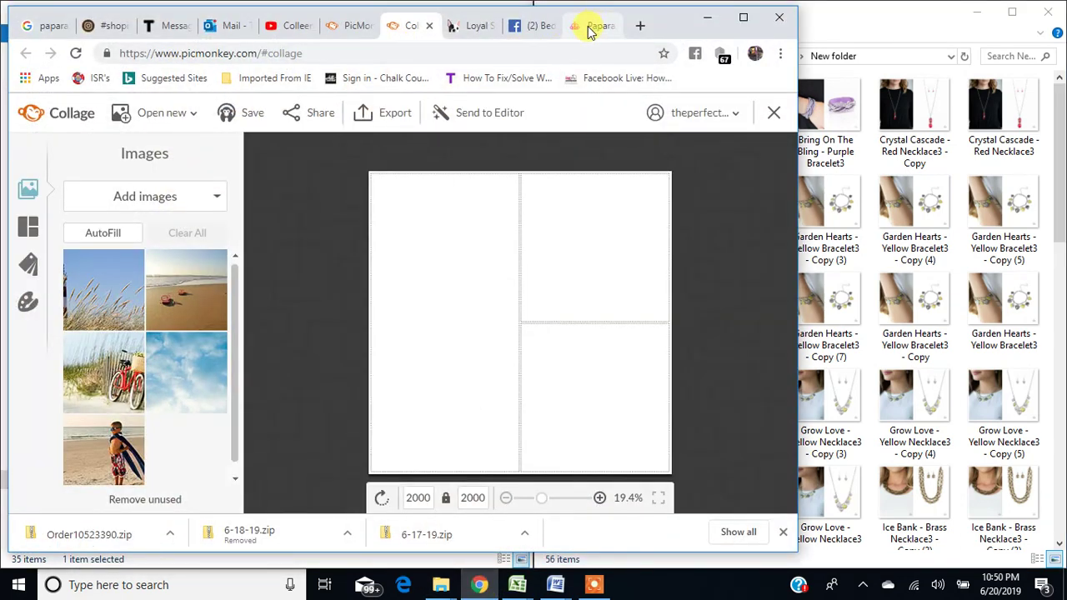
drag(799, 71, 543, 153)
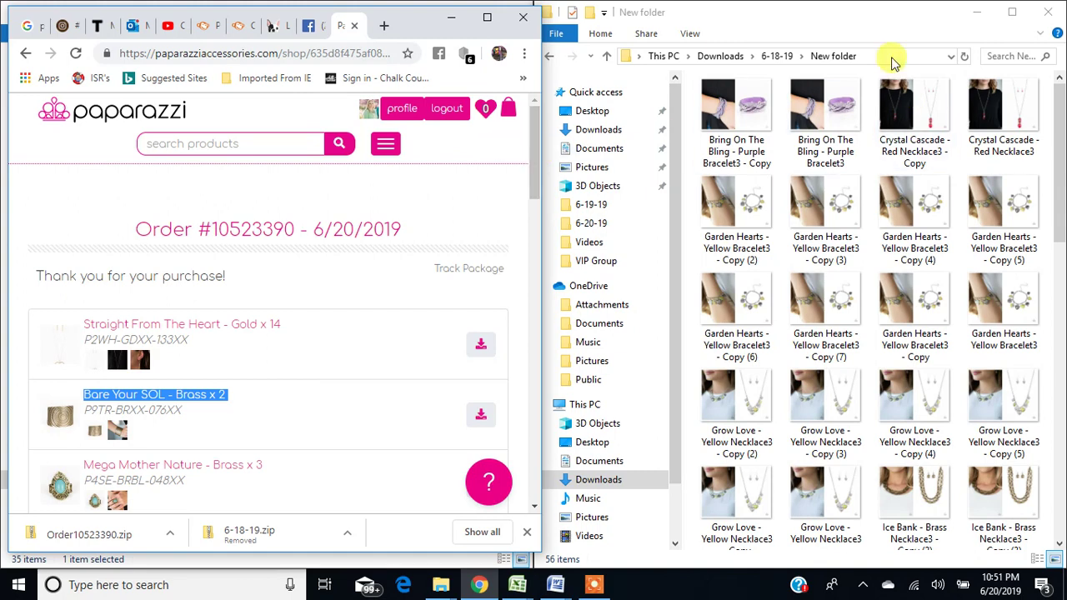
- Look through the 6/20/2019 order, return to the order history and open the order from 6/18/2019
click(755, 106)
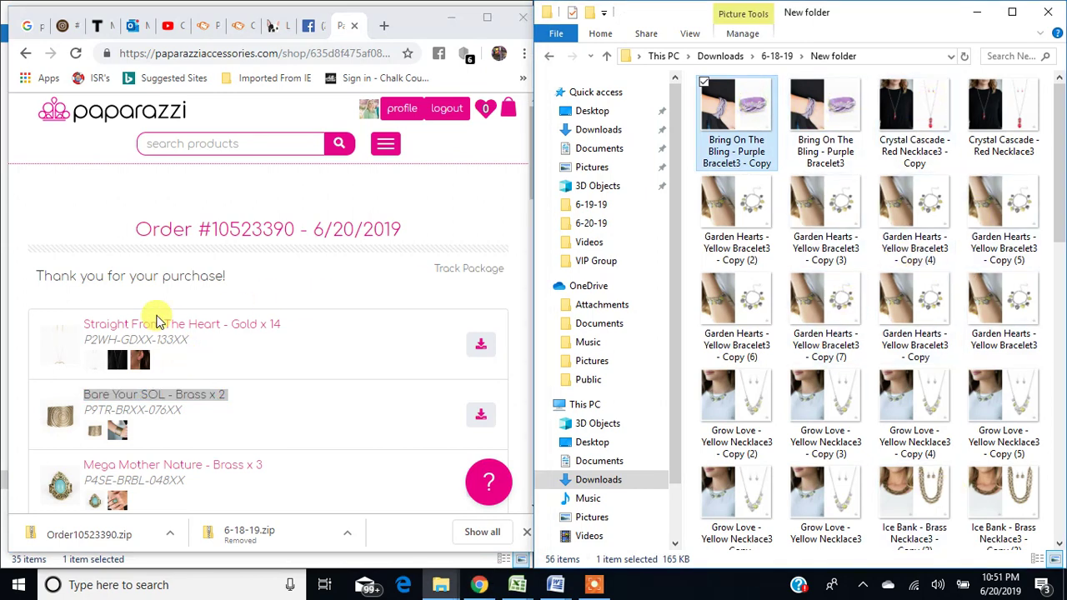
scroll(154, 321, down, 5)
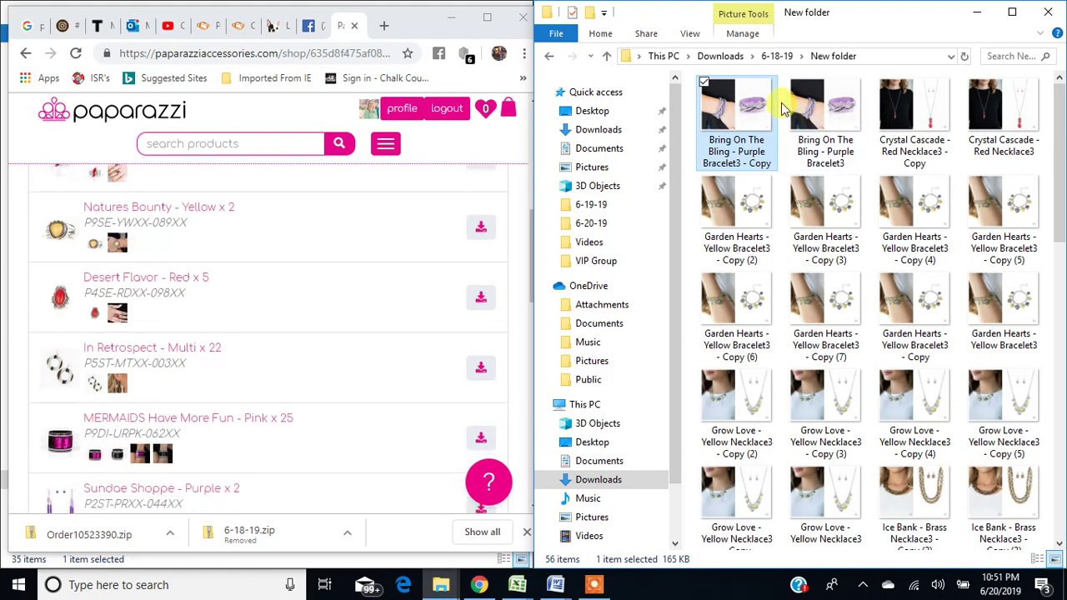
scroll(127, 354, down, 10)
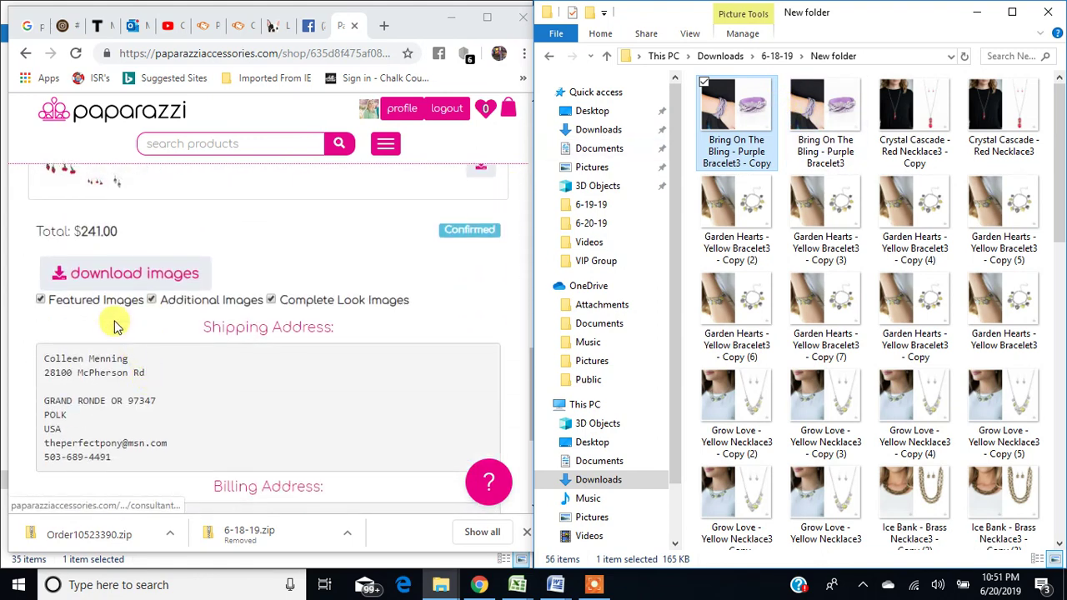
click(28, 56)
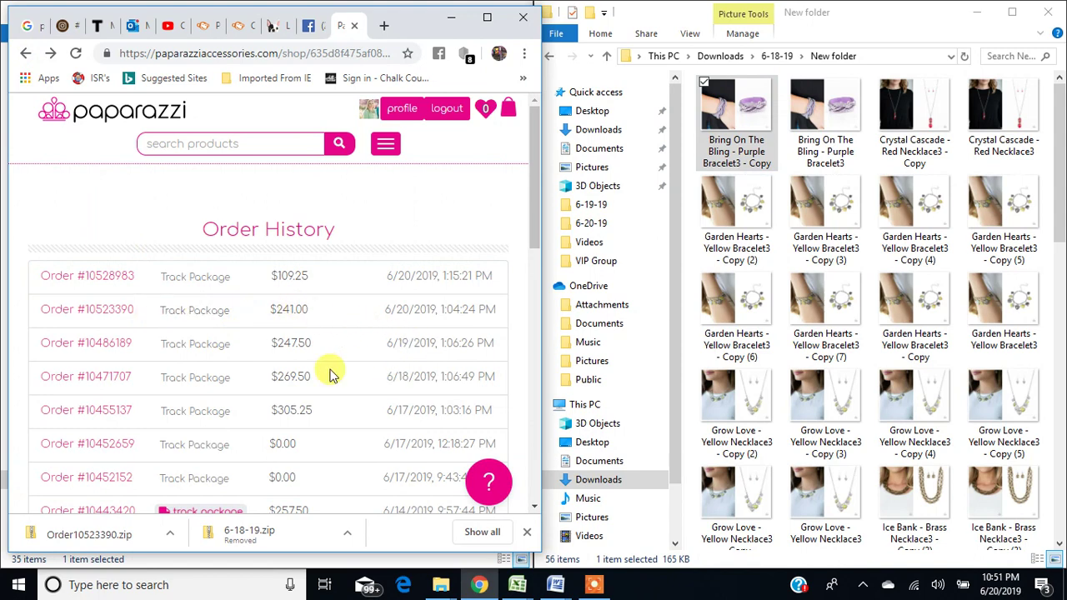
click(108, 377)
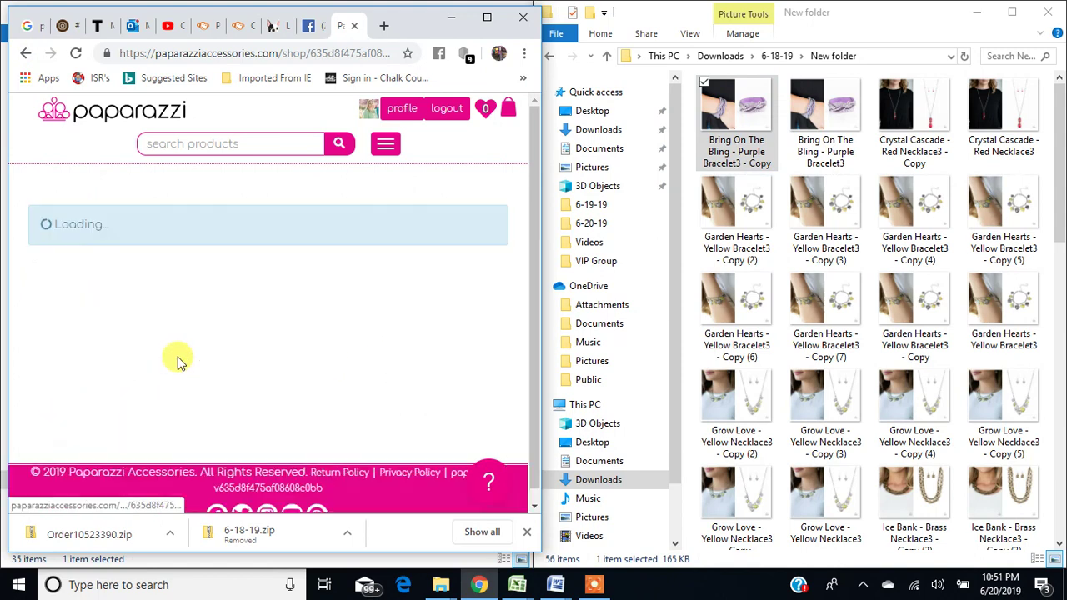
scroll(219, 284, down, 3)
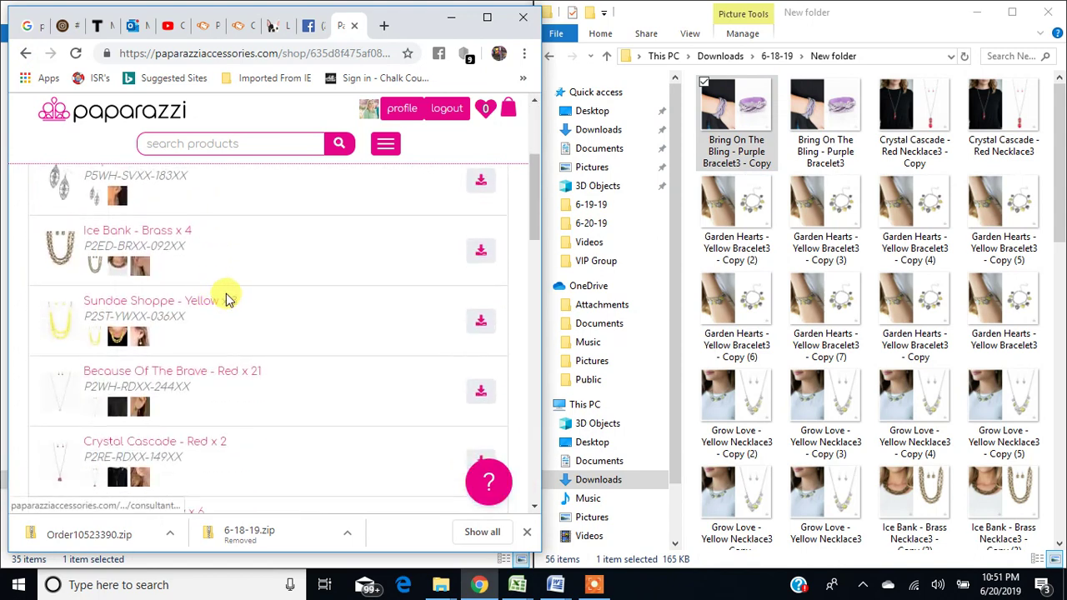
scroll(234, 298, up, 1)
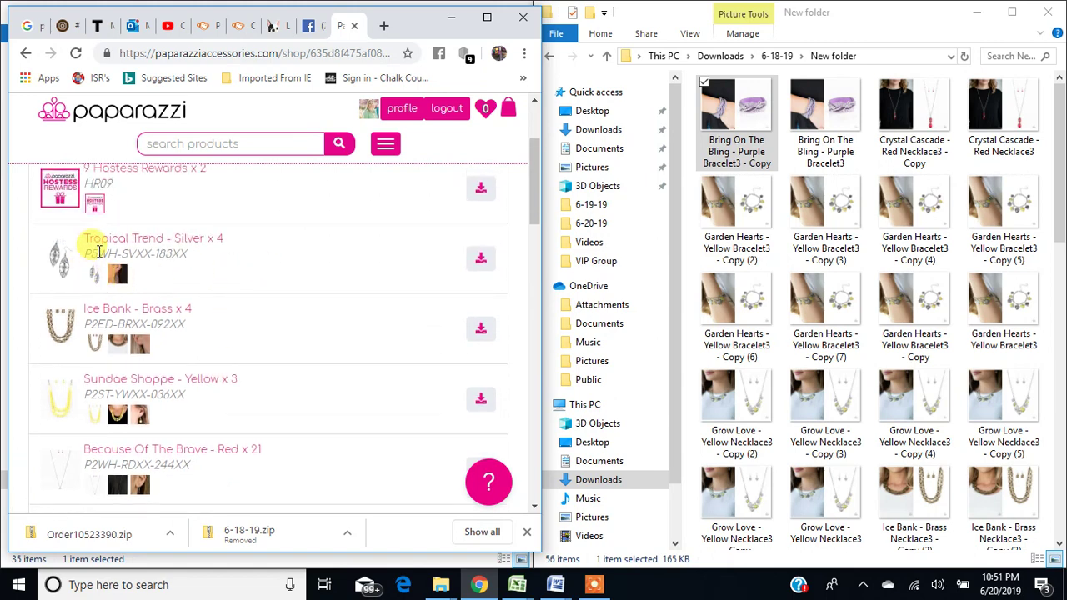
- Find the Tropical Trend - Silver Earrings3 images in New folder and select all four to compare with the ordered quantity
click(830, 334)
scroll(829, 334, down, 6)
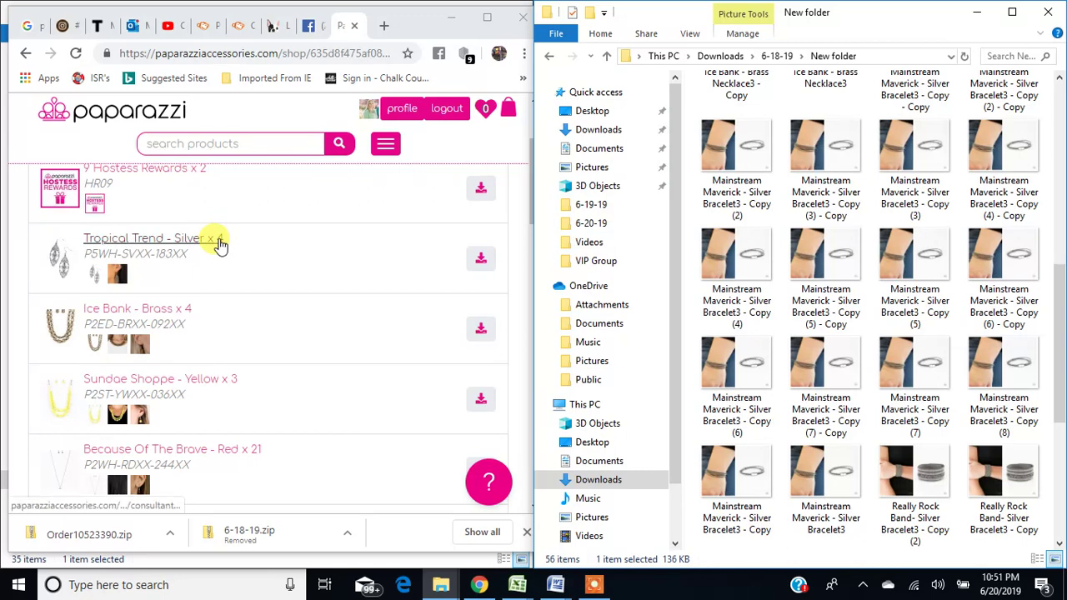
click(823, 405)
scroll(850, 437, down, 4)
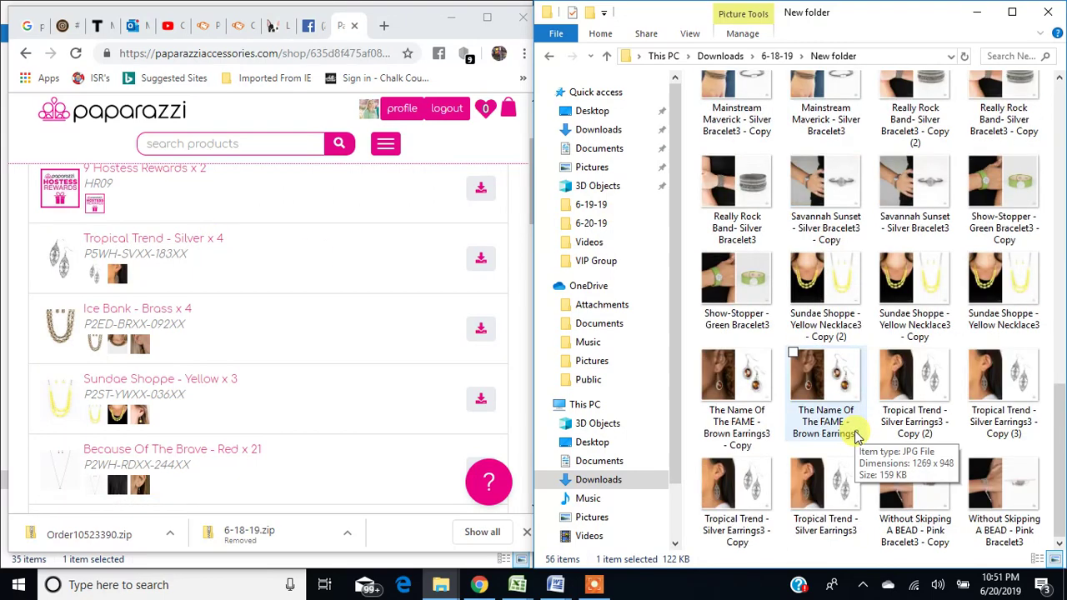
click(907, 392)
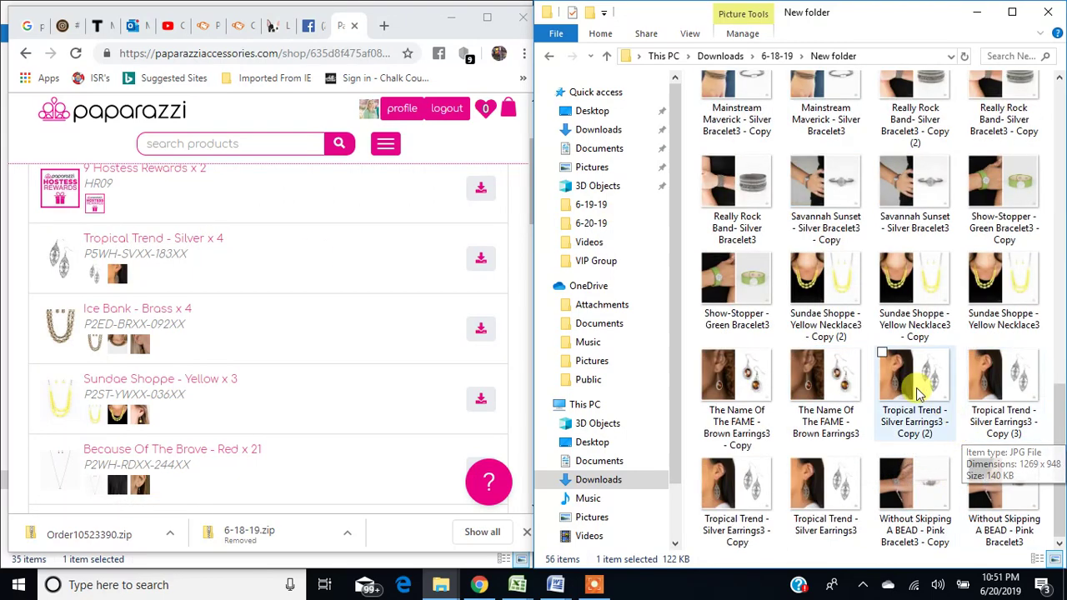
shift+click(846, 506)
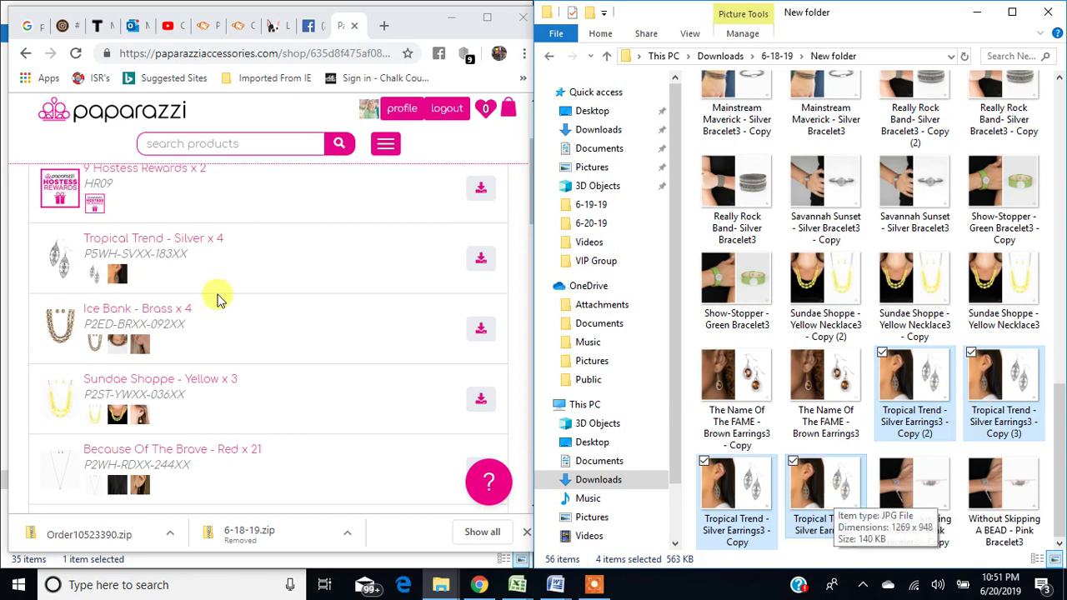
- Locate the Ice Bank - Brass Necklace3 copies in New folder and review the quantities further down the order
scroll(898, 359, up, 5)
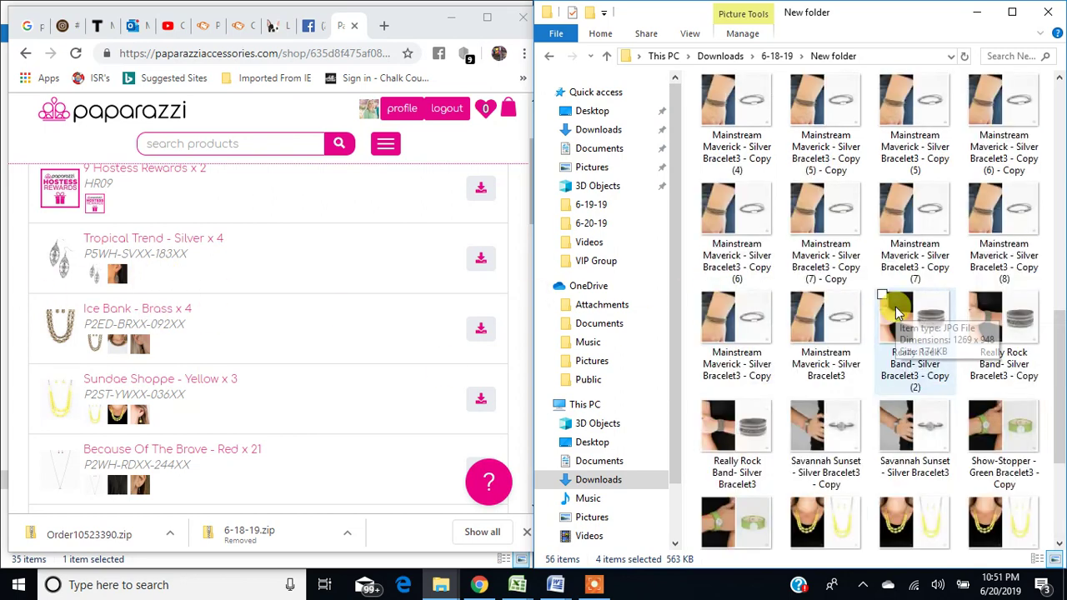
click(922, 106)
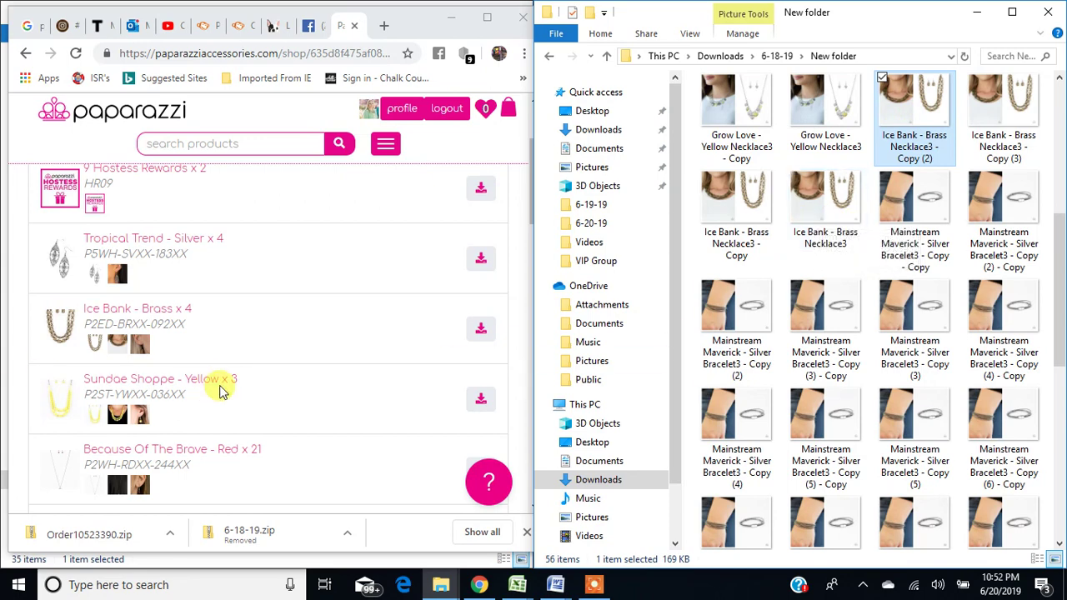
scroll(219, 431, down, 3)
scroll(164, 373, down, 4)
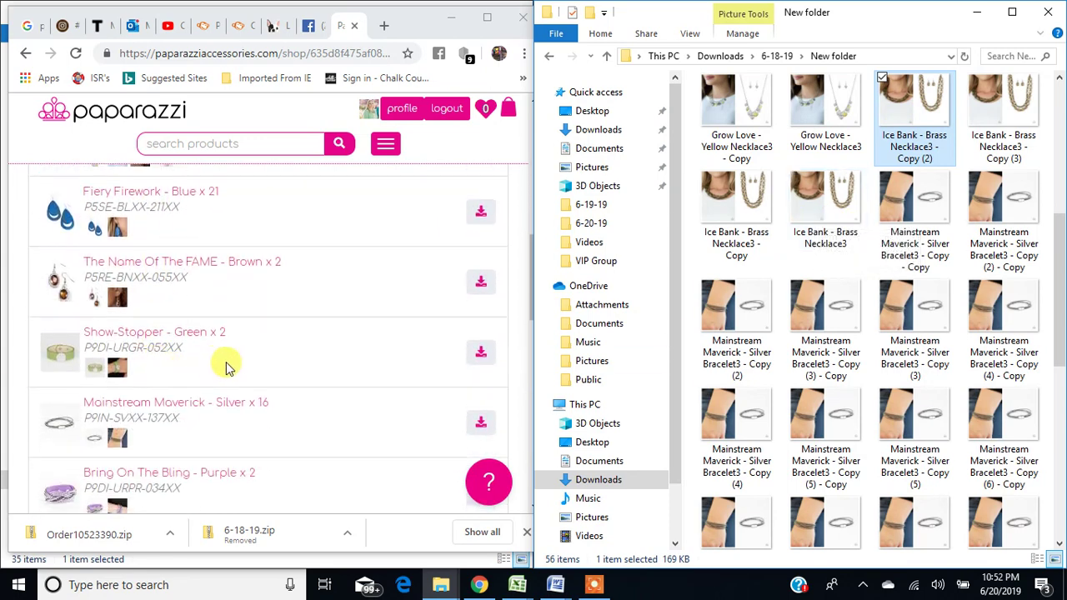
scroll(223, 367, down, 1)
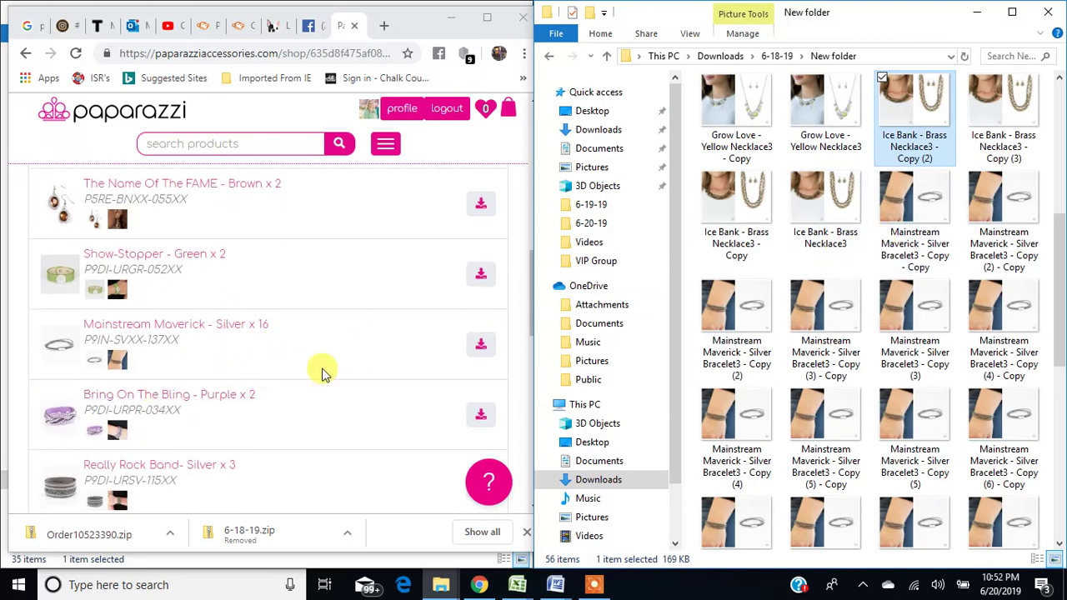
click(369, 360)
scroll(363, 367, up, 1)
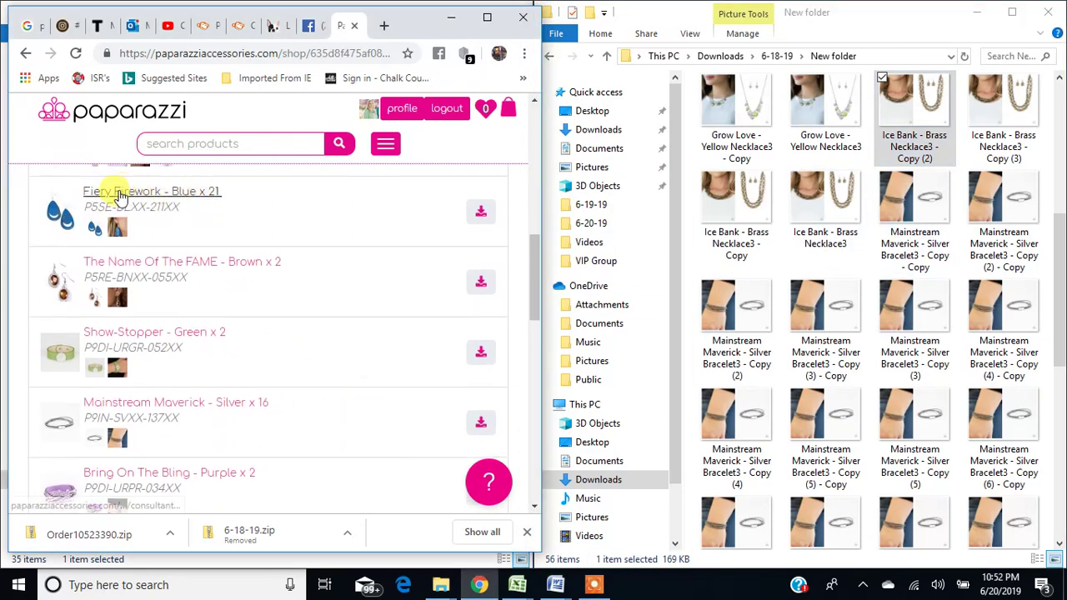
- Look through New folder for Fiery Firework images and locate The Name Of The FAME - Brown Earrings3 copies
click(874, 363)
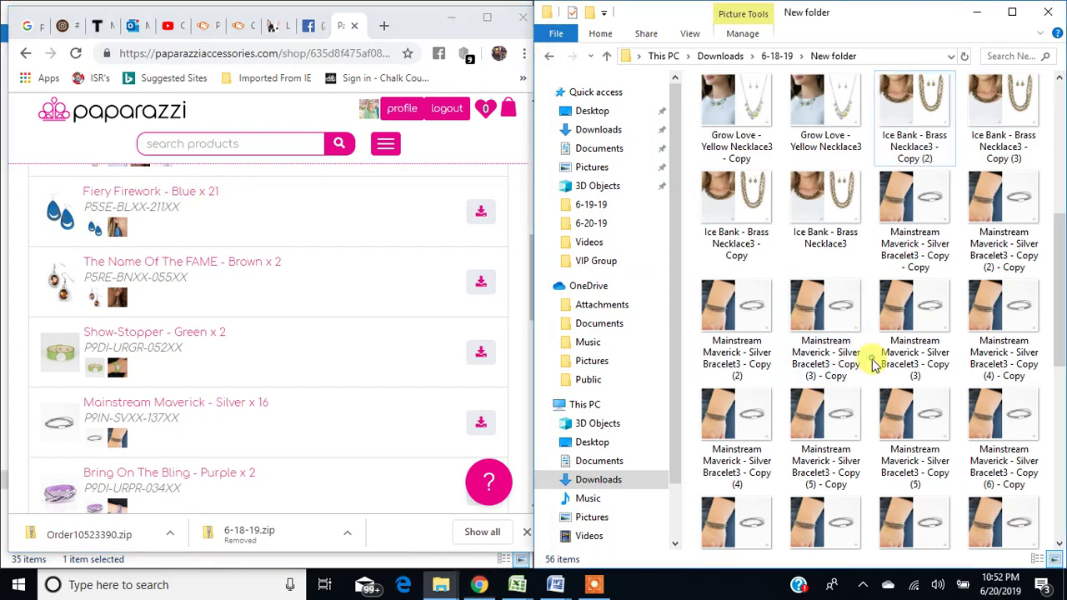
scroll(874, 363, down, 5)
scroll(884, 367, up, 7)
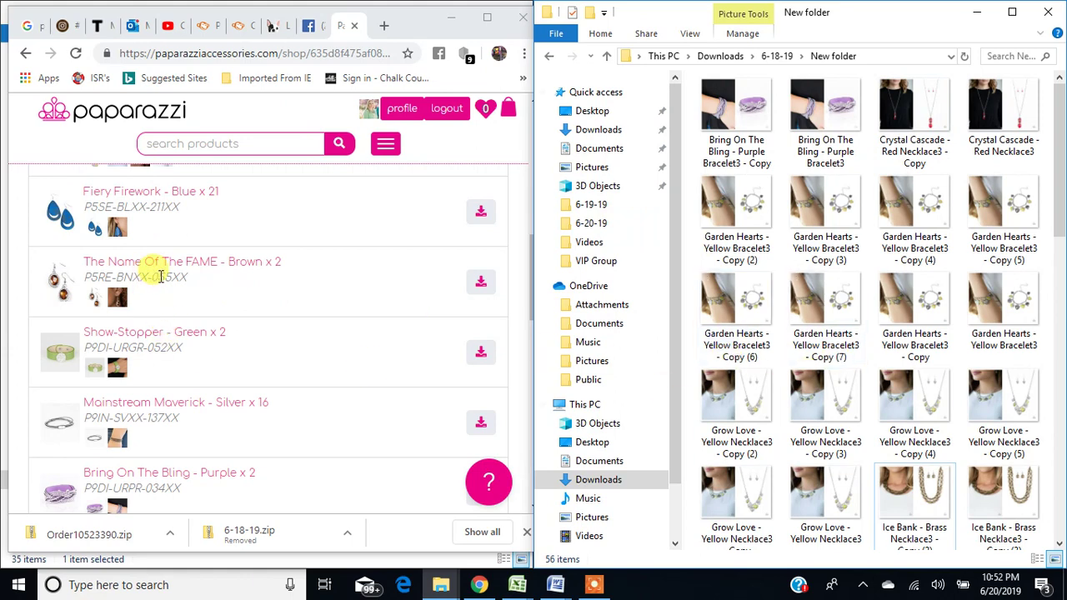
scroll(845, 381, down, 5)
scroll(845, 381, down, 4)
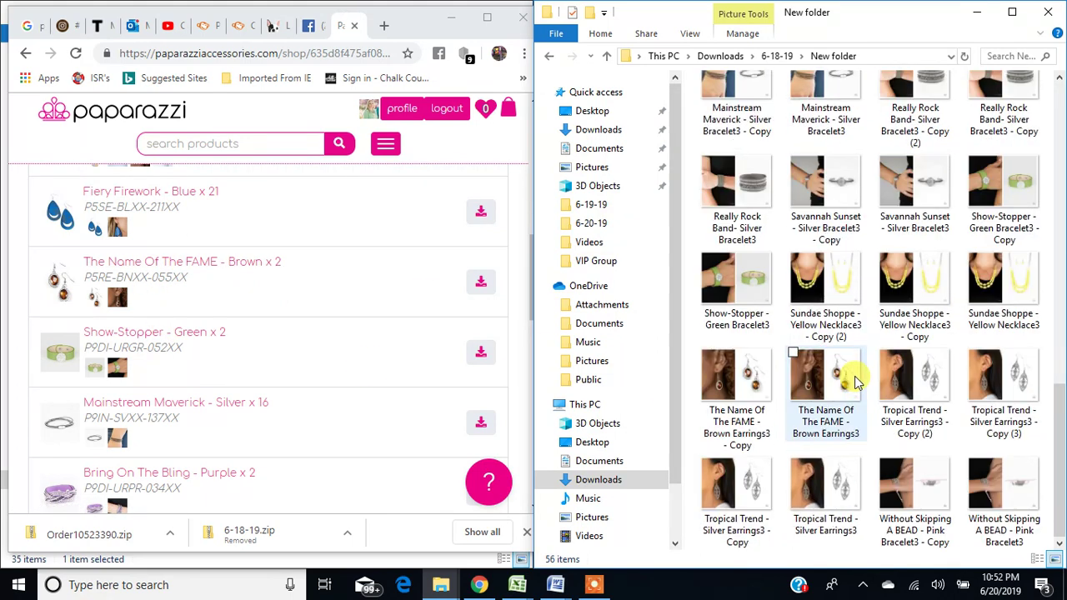
click(811, 392)
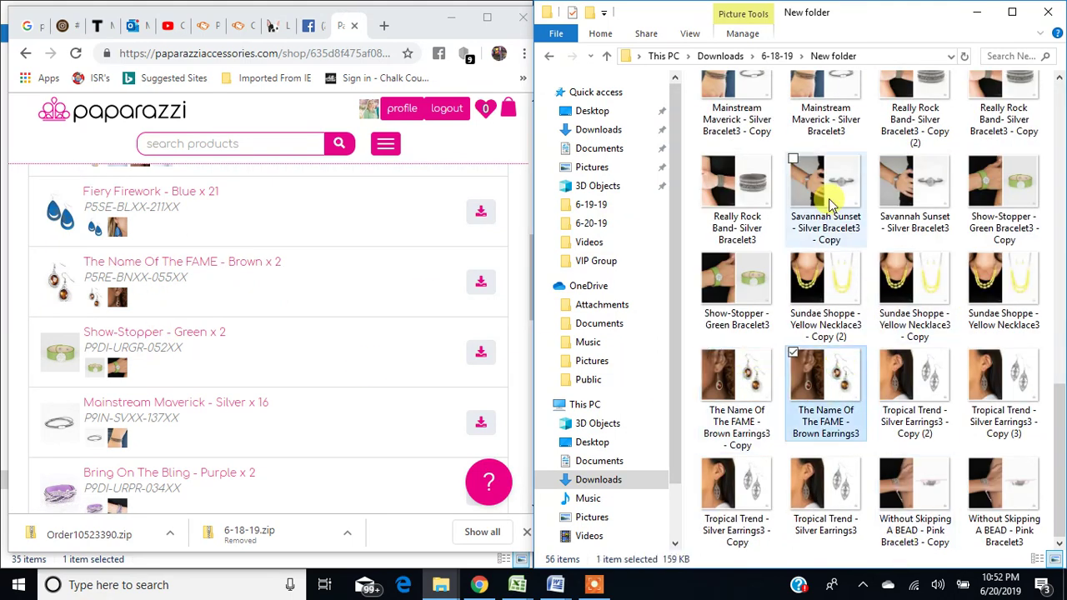
- Check the Bring On The Bling, Crystal Cascade and Grow Love copies in New folder, and minimize the browser
scroll(821, 279, up, 10)
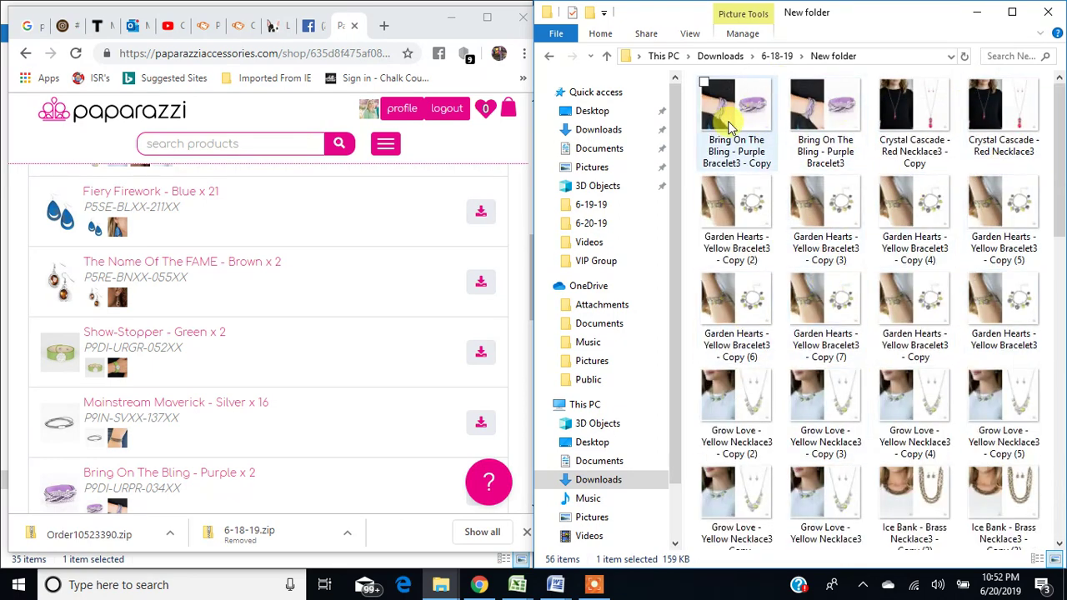
mouse_move(1052, 105)
mouse_down()
mouse_move(1053, 427)
mouse_move(1042, 267)
mouse_move(1056, 102)
mouse_up()
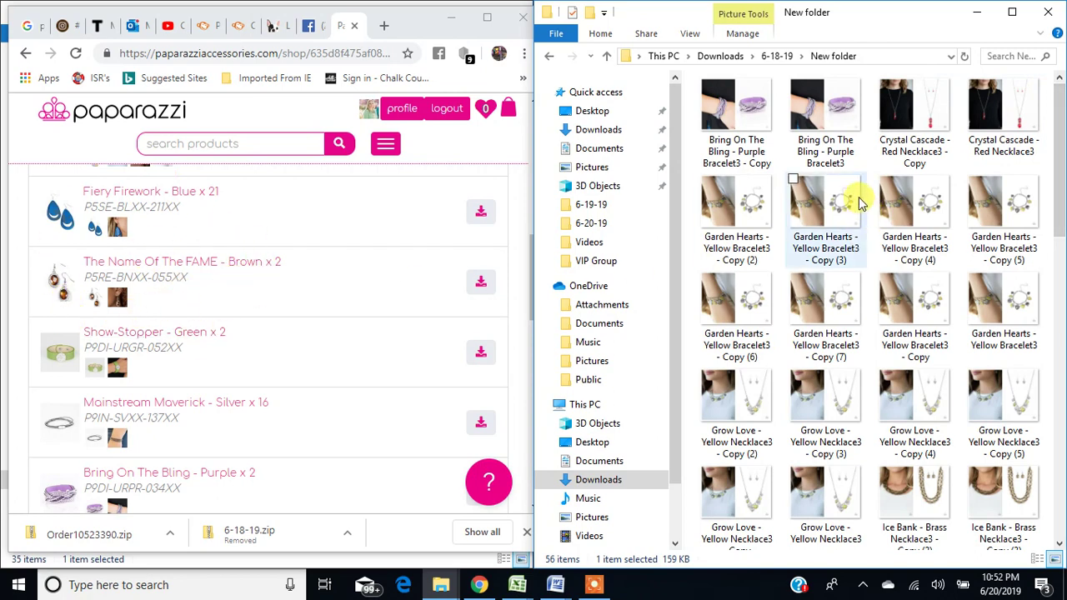
click(754, 120)
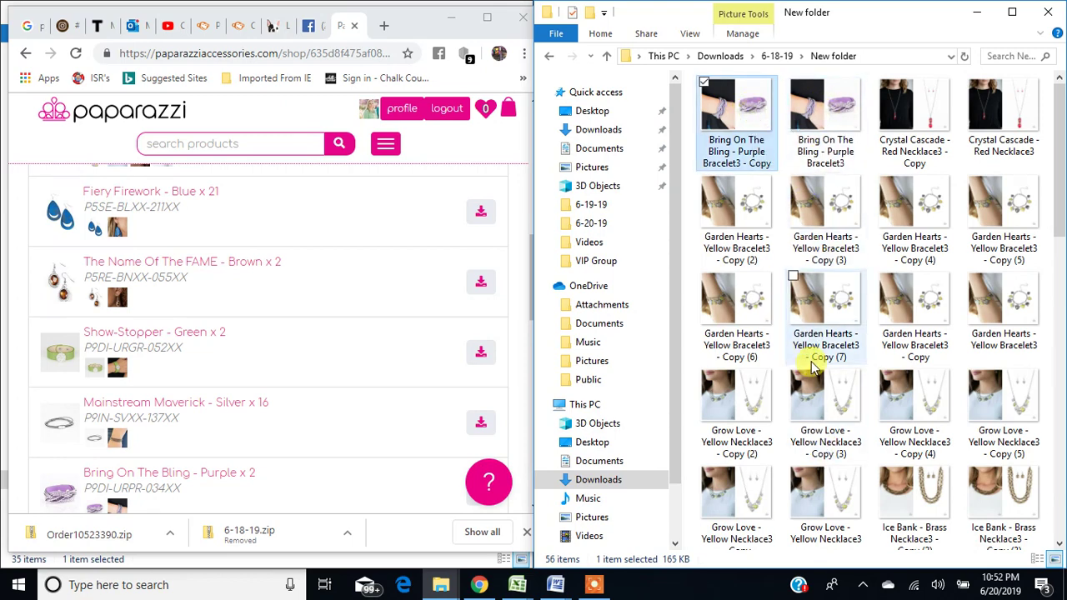
click(909, 146)
click(996, 142)
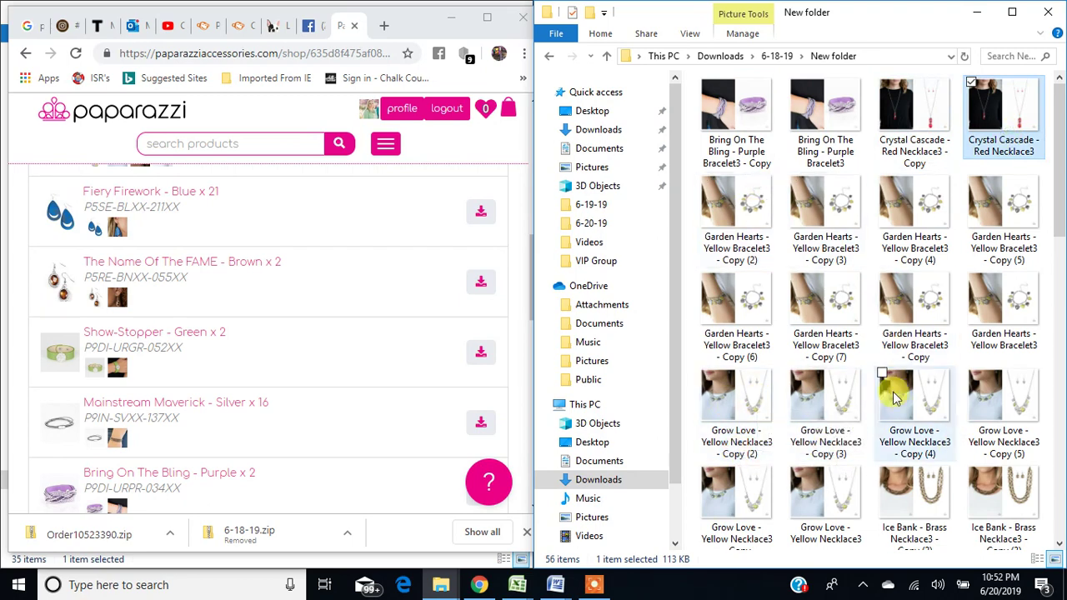
click(737, 396)
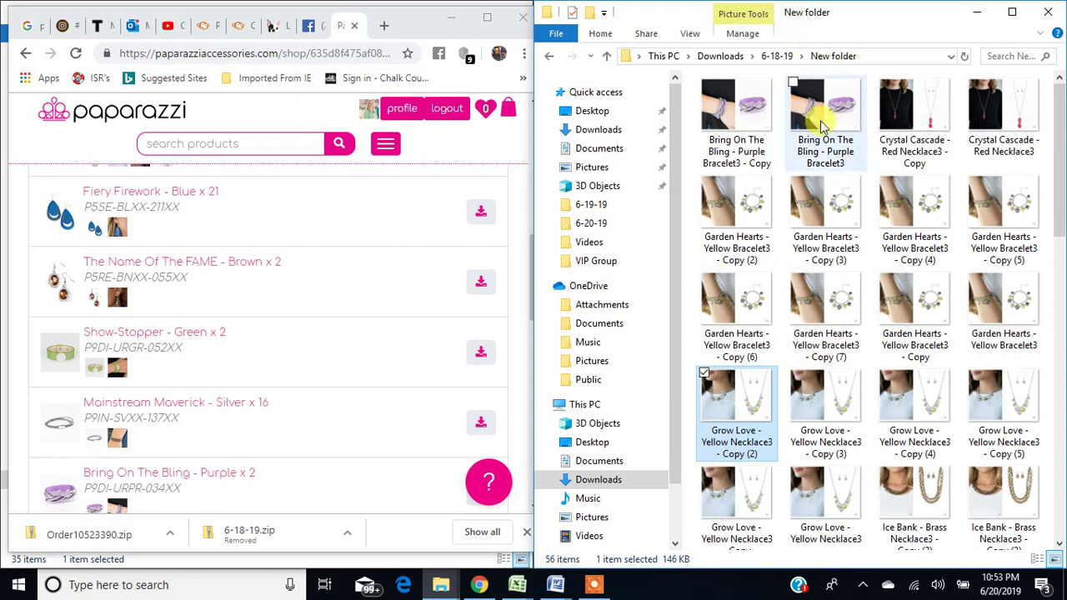
click(450, 20)
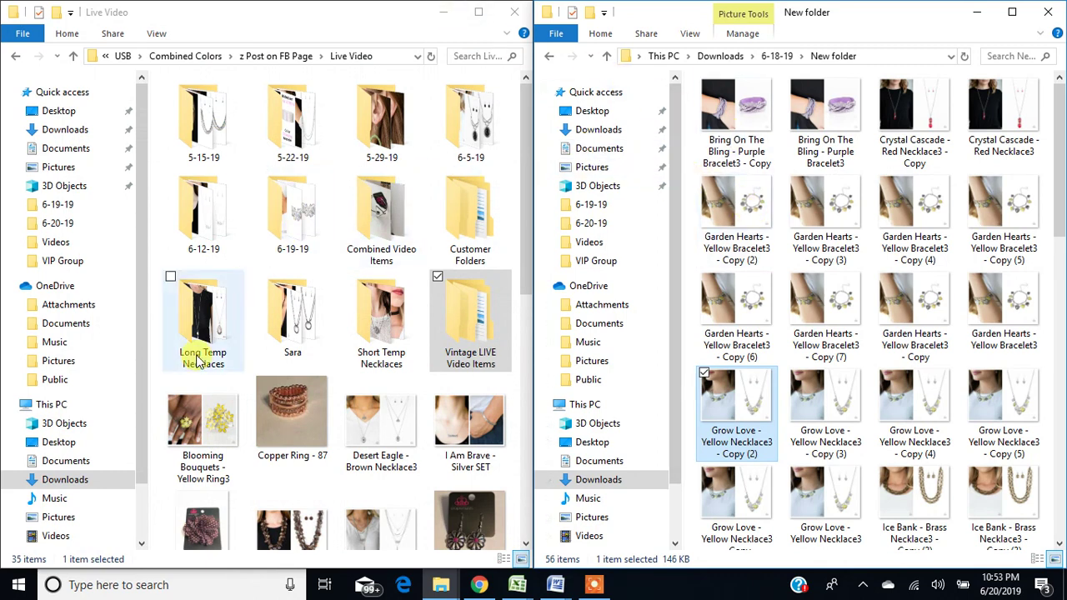
- Look through the 6-19-19 folder in Live Video for how its order images are organized, and return to Live Video
double_click(291, 221)
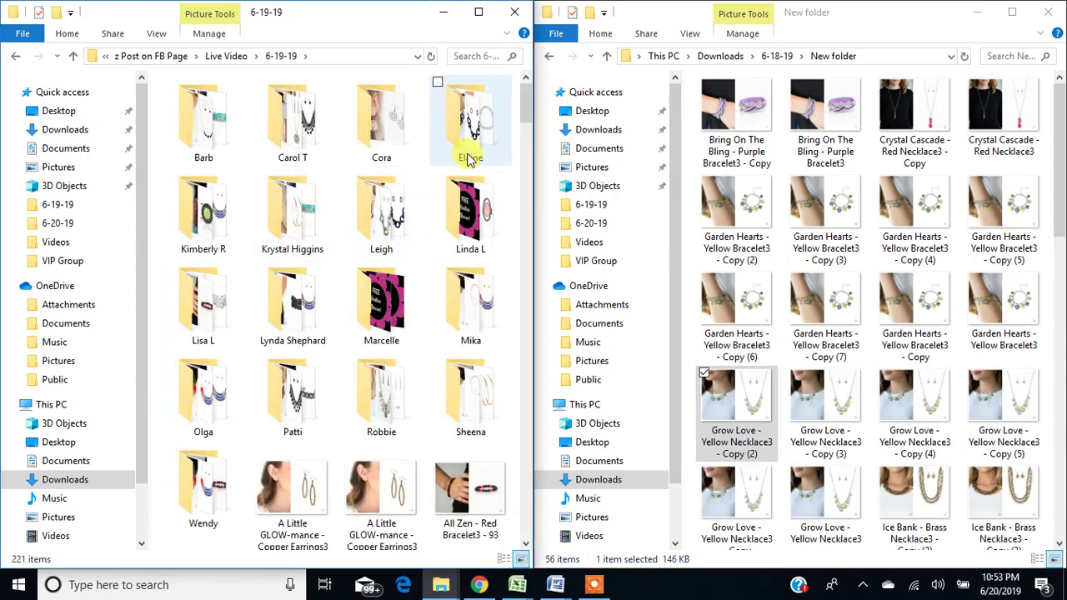
scroll(467, 158, down, 3)
scroll(500, 171, up, 3)
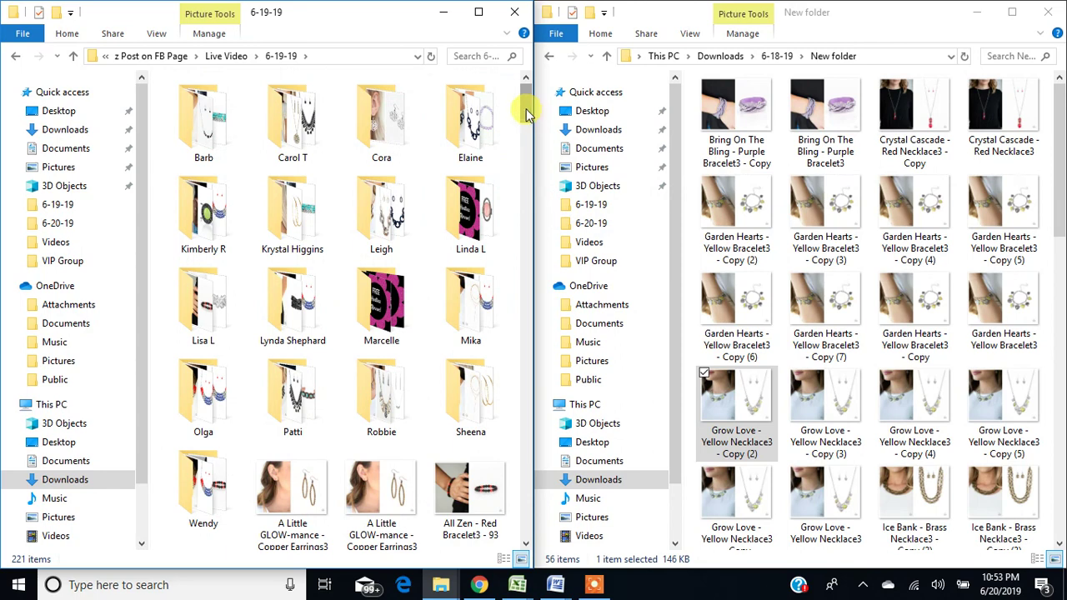
click(909, 209)
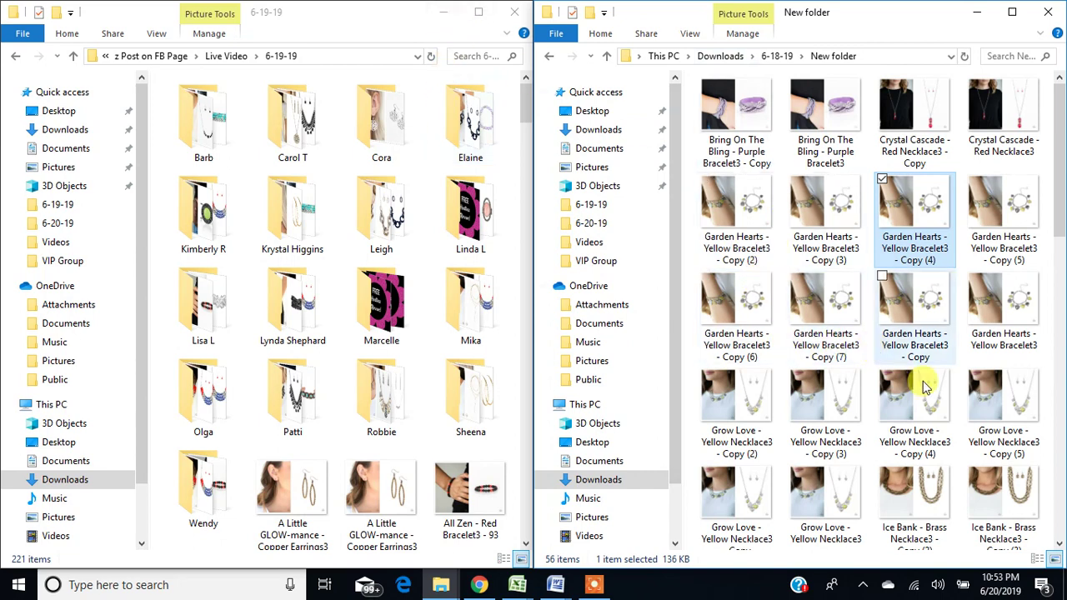
click(261, 81)
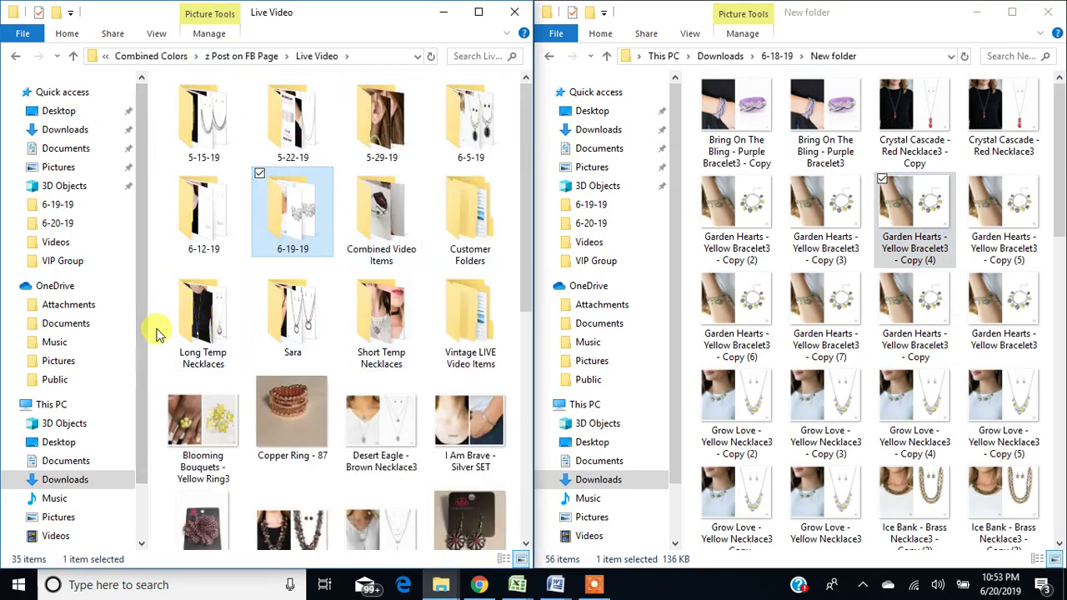
click(159, 334)
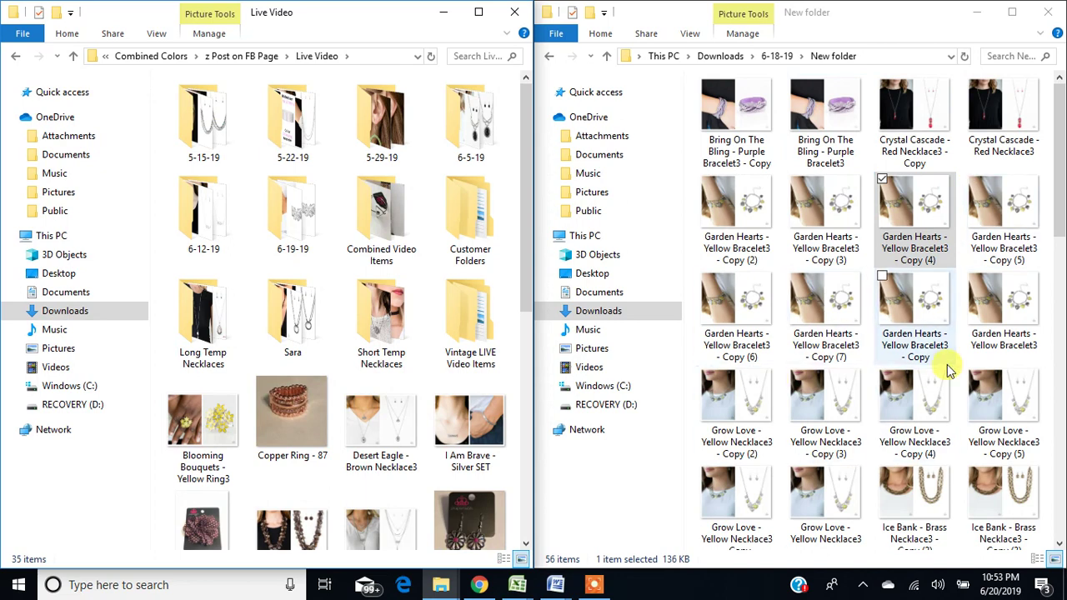
- Review the dated order folders in Downloads, check the collage copies in 6-17-19's New folder, and return to Downloads
click(721, 56)
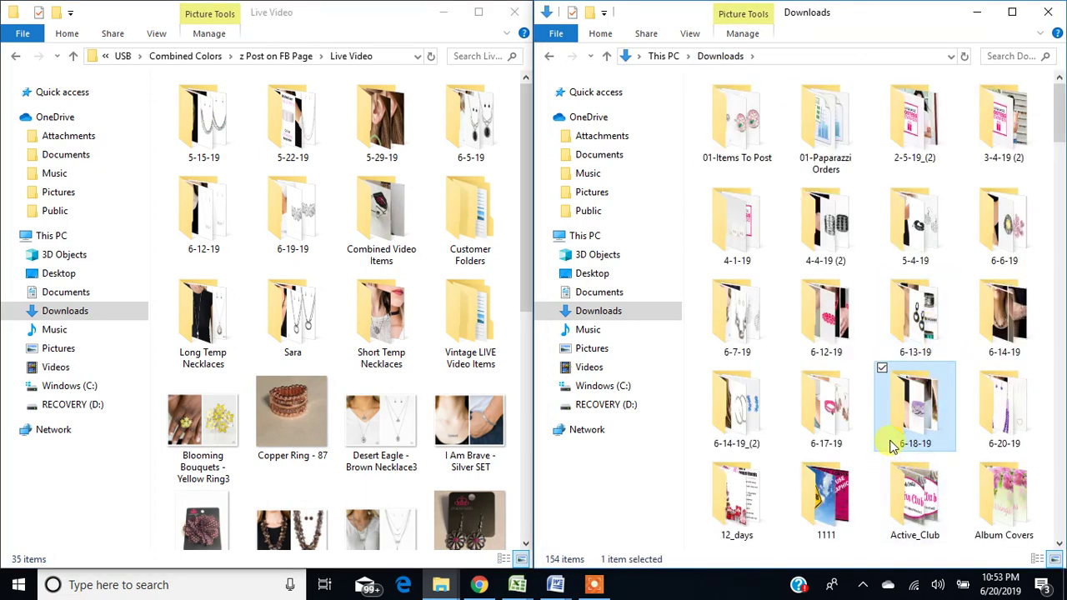
click(1003, 414)
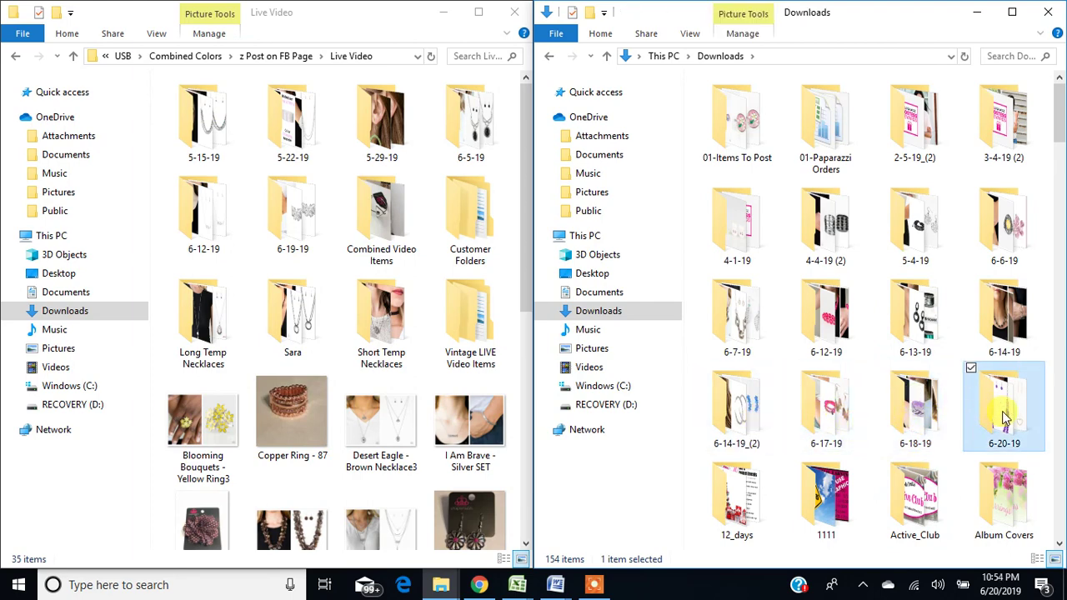
click(741, 410)
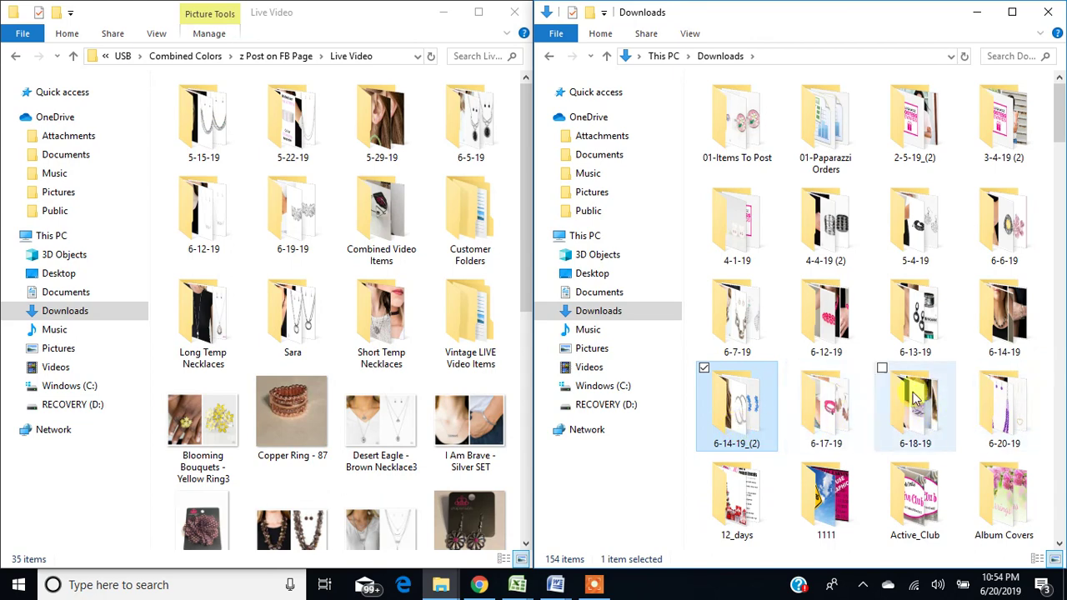
double_click(828, 421)
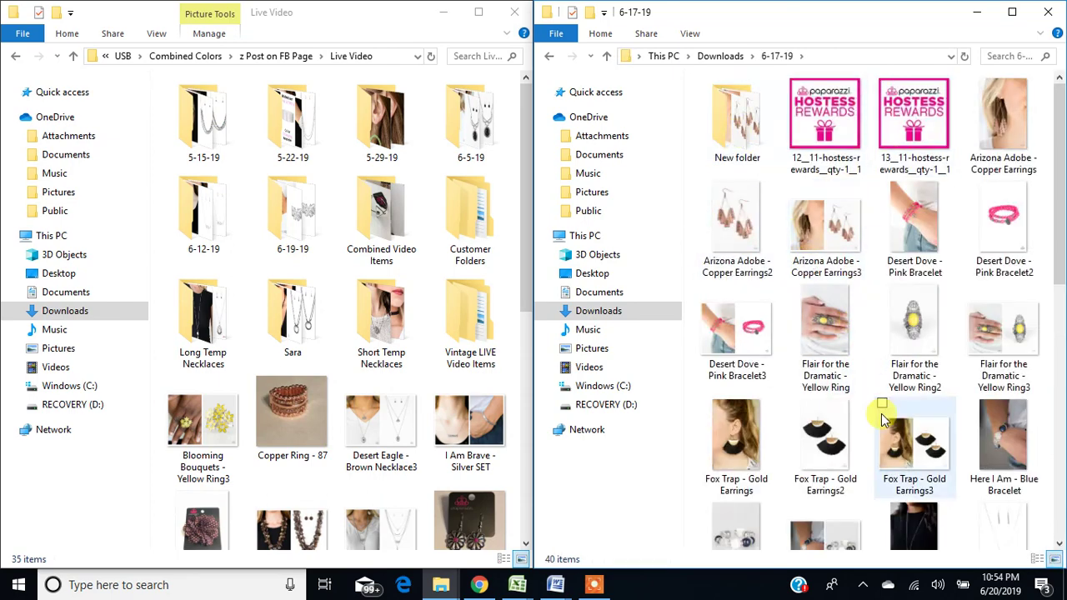
double_click(751, 112)
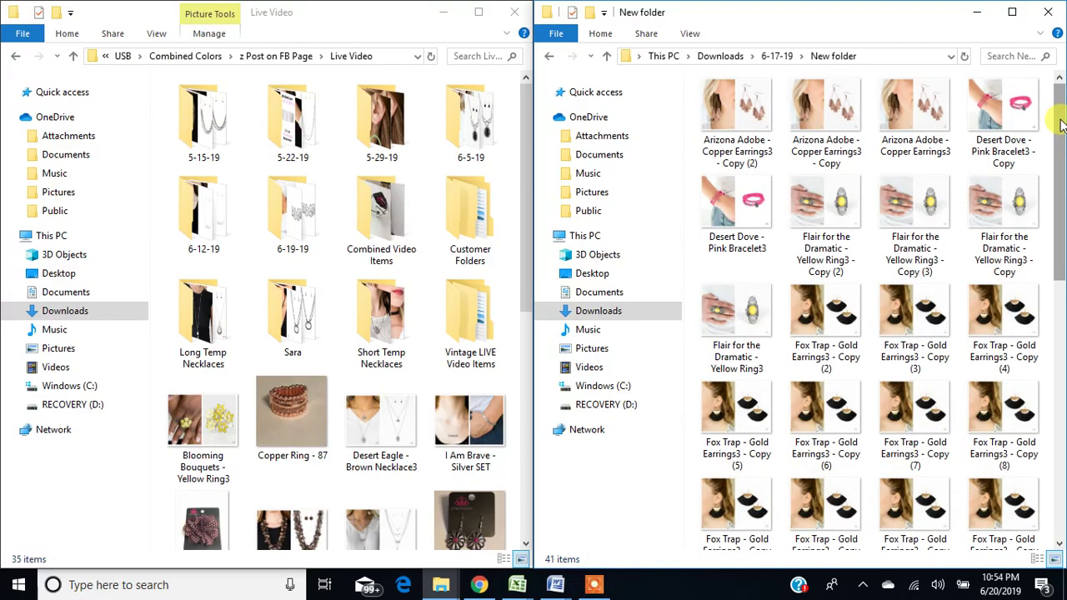
drag(1064, 138, 1029, 409)
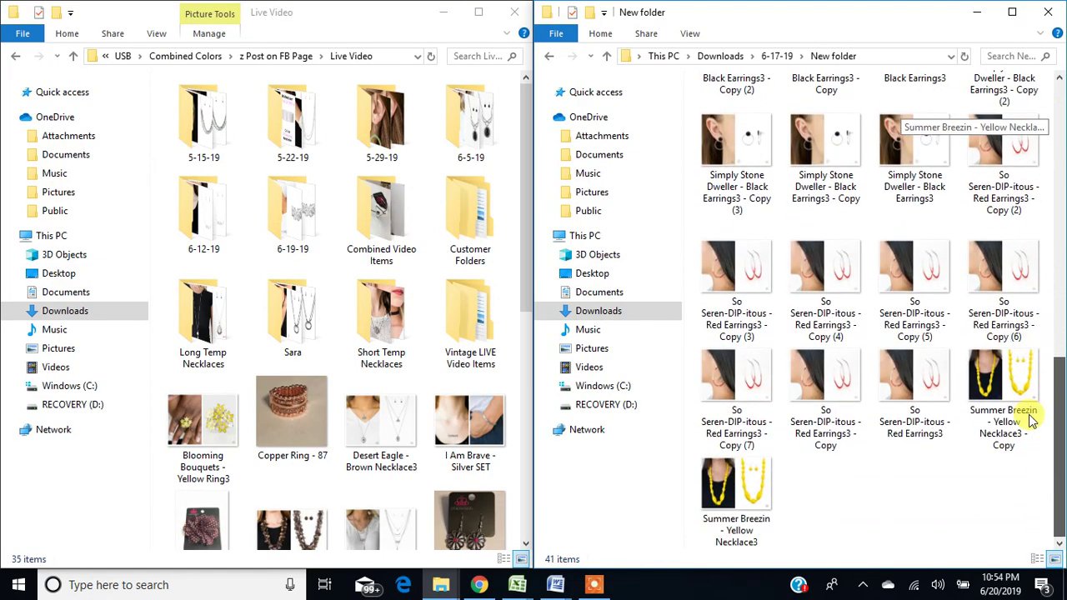
click(721, 56)
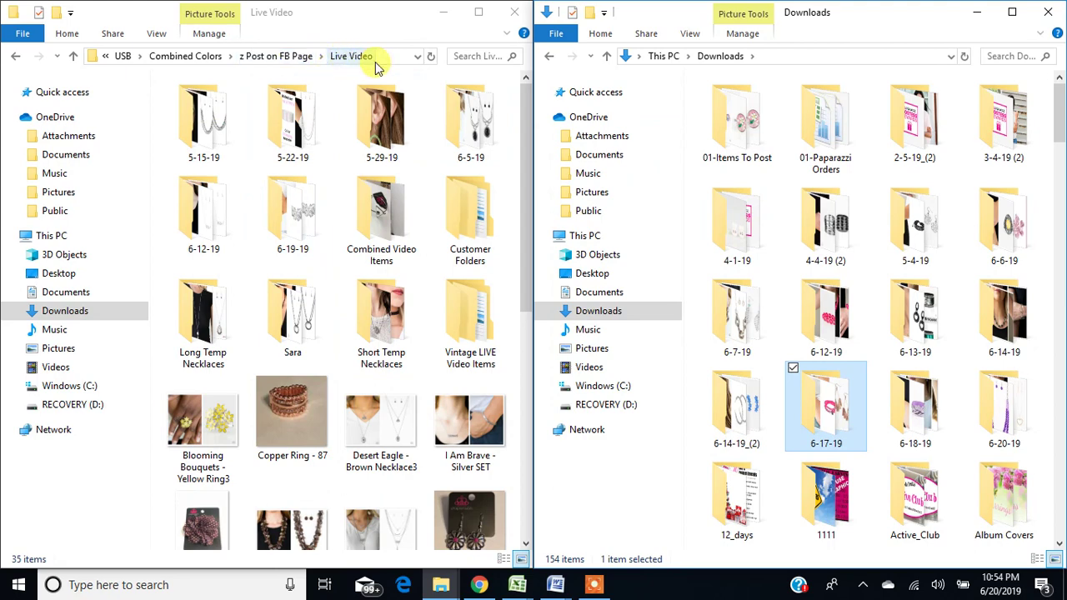
- Create a folder named 6-20-19 inside Live Video and open it
right_click(331, 270)
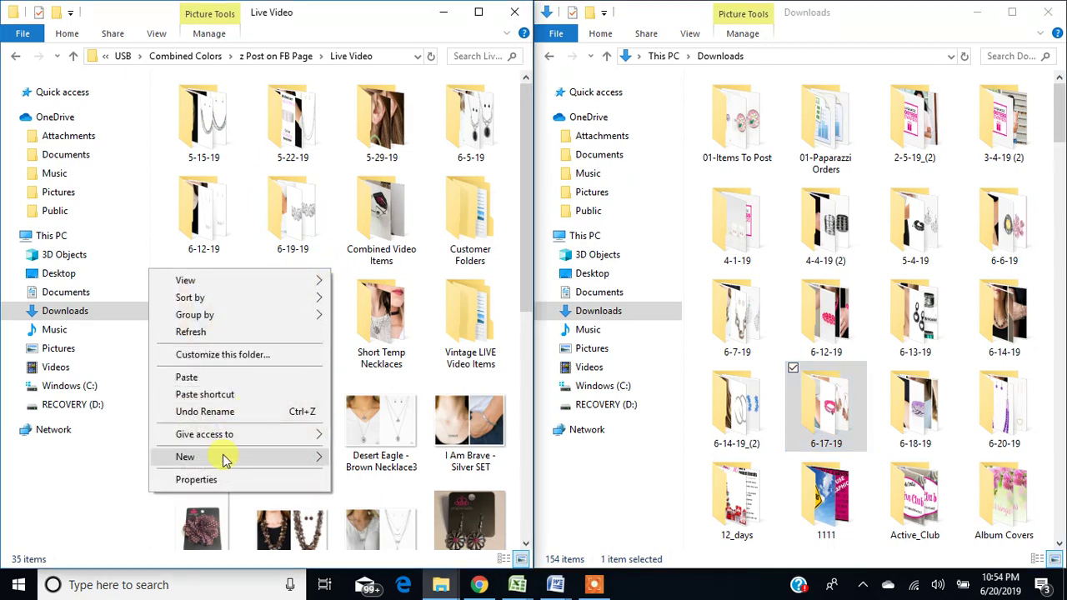
mouse_move(231, 463)
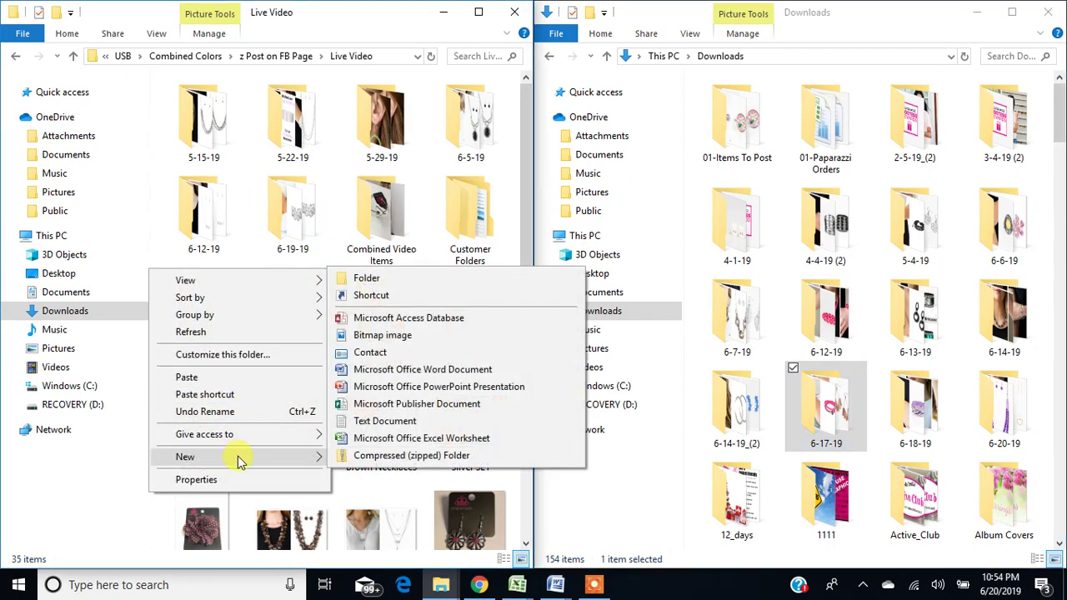
click(379, 280)
text(6-20-19)
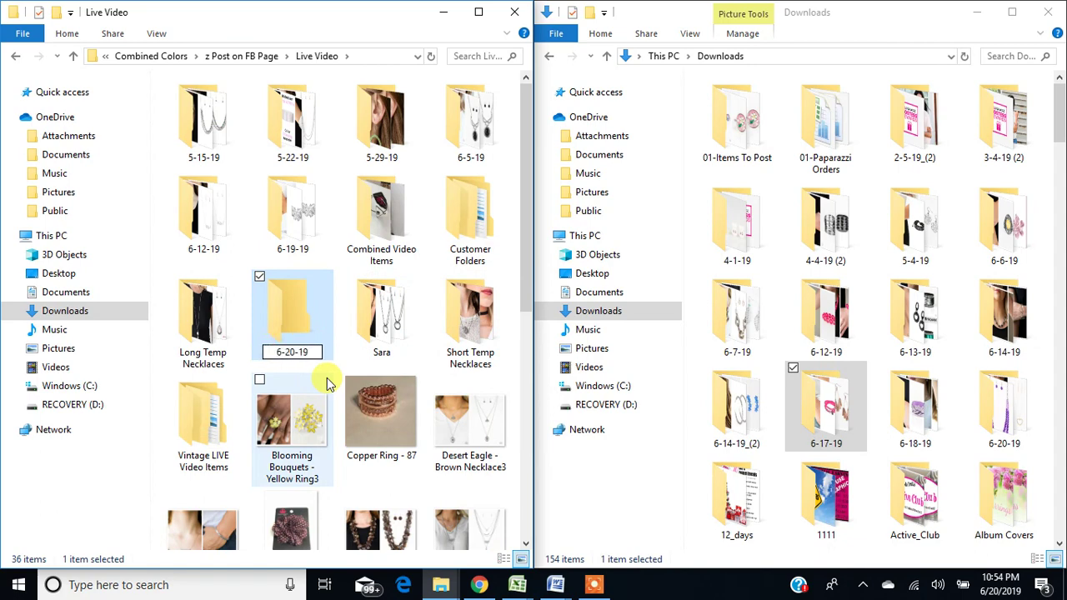
click(298, 317)
key(Return)
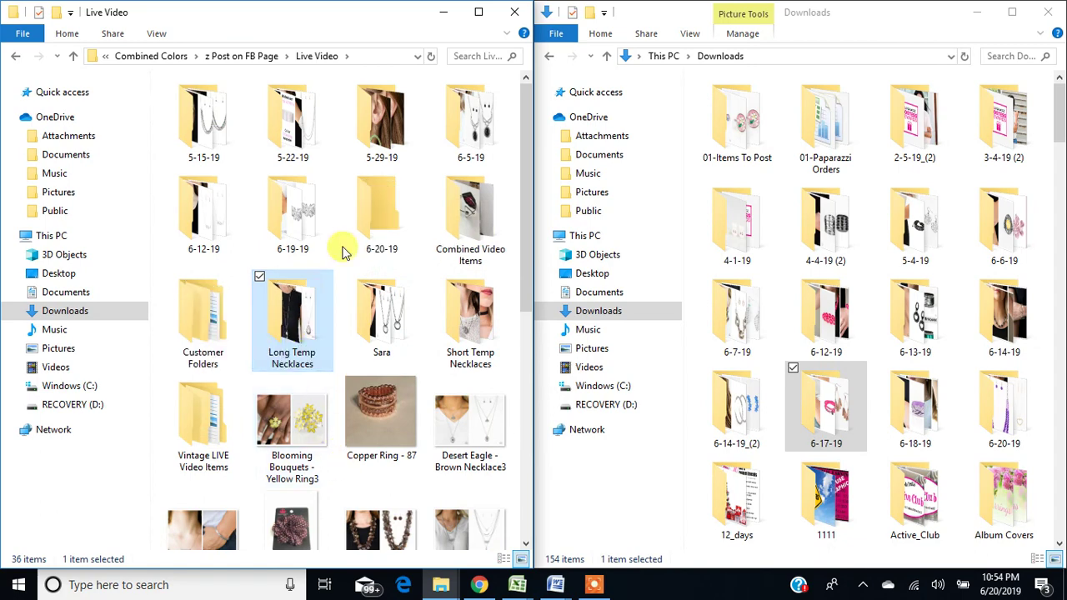
double_click(381, 206)
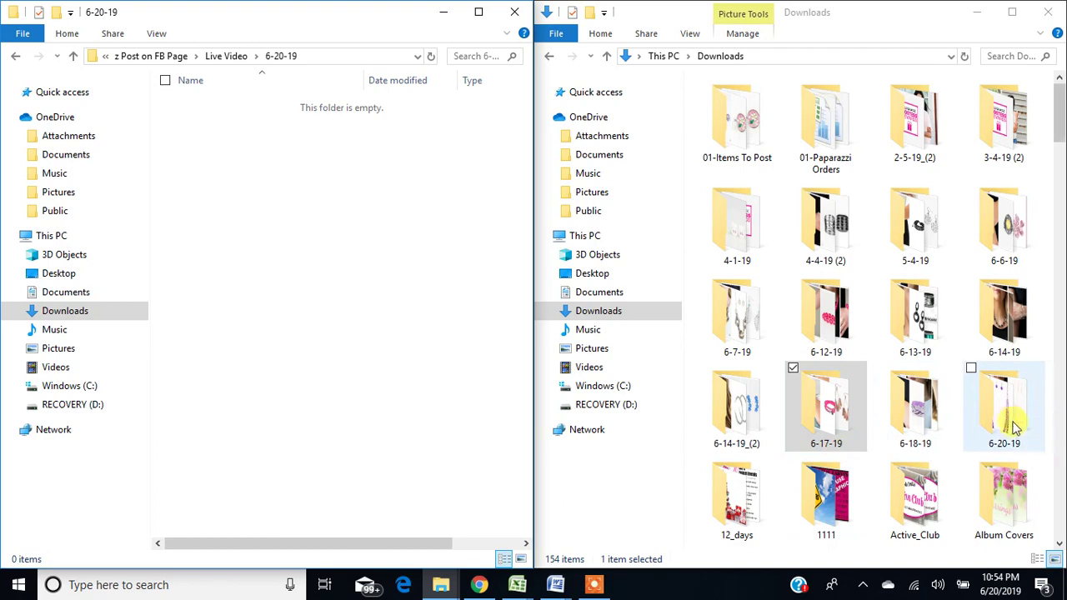
- Move both Bring On The Bling bracelet images from 6-18-19's New folder into Live Video's 6-20-19 folder and show them as thumbnails
double_click(920, 411)
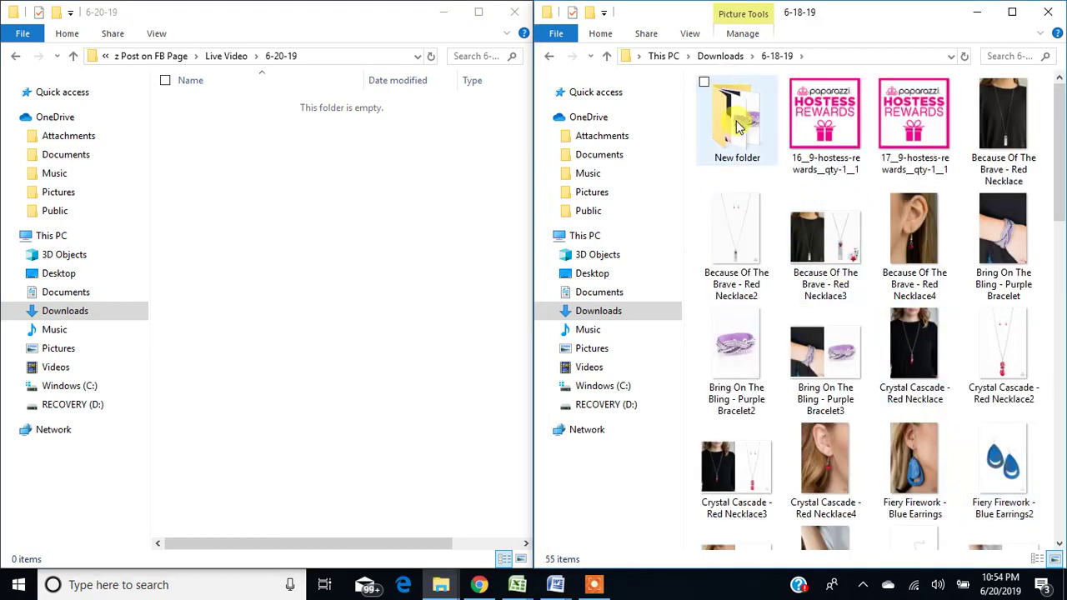
double_click(738, 125)
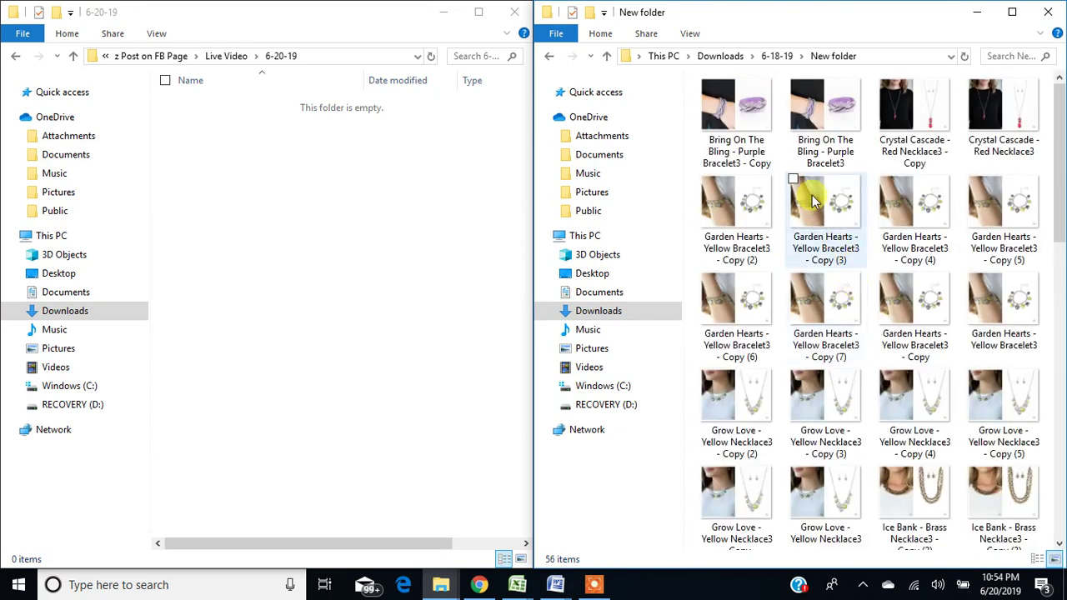
click(734, 102)
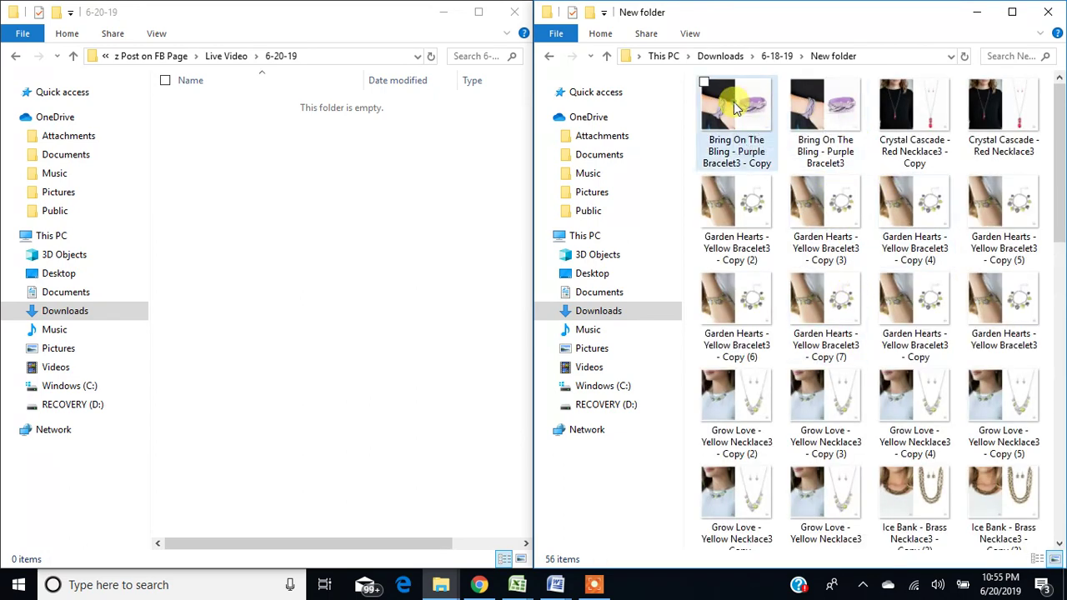
ctrl+click(822, 106)
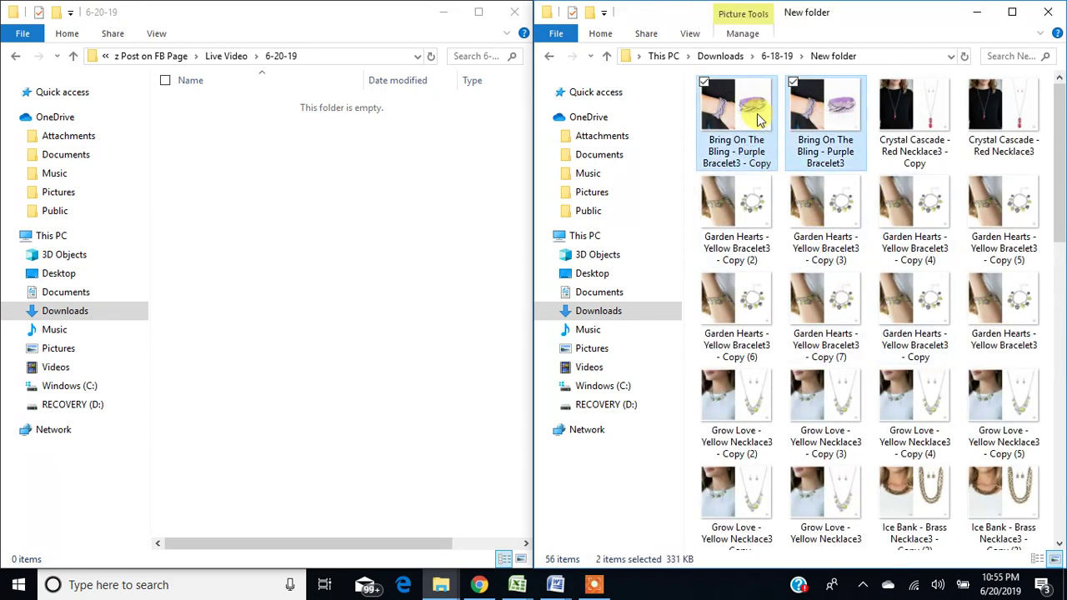
drag(746, 113, 337, 219)
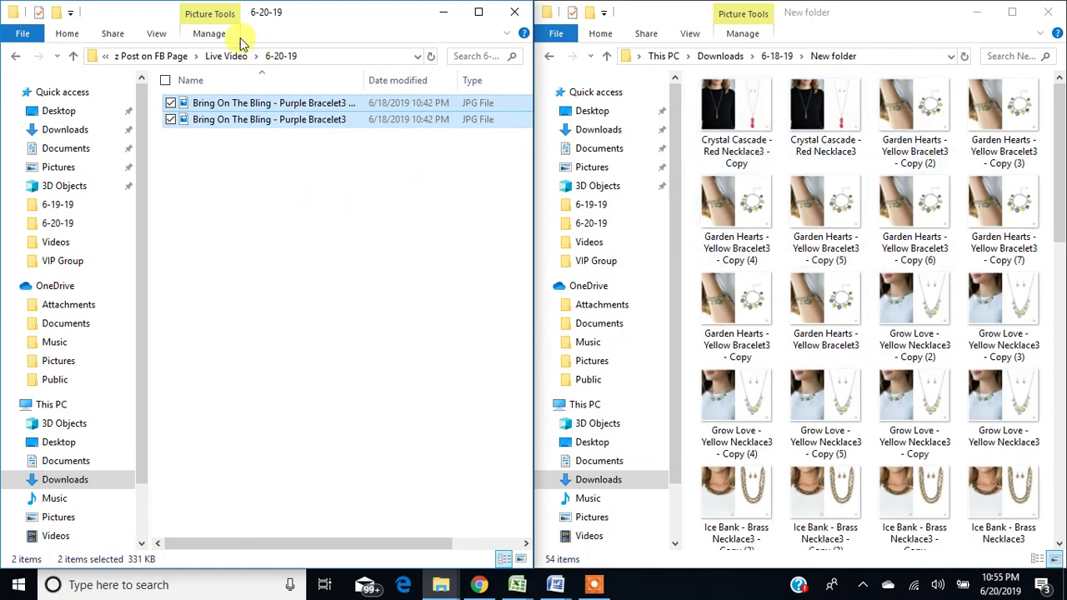
click(166, 35)
click(233, 58)
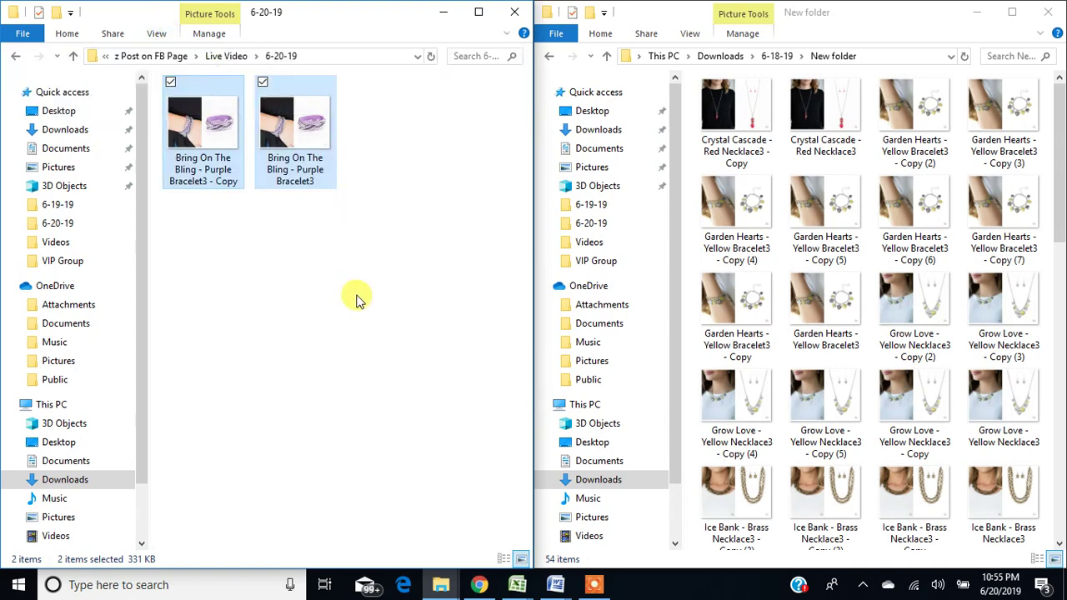
- Move all the Garden Hearts bracelet and Grow Love necklace images into Live Video's 6-20-19 folder
click(908, 104)
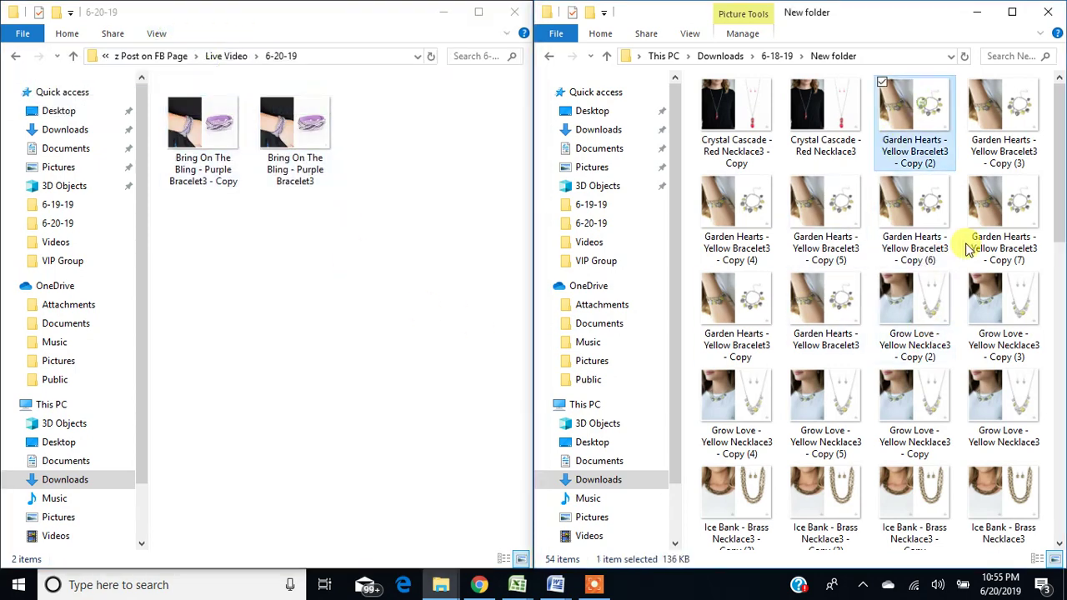
shift+click(1011, 409)
drag(898, 213, 317, 305)
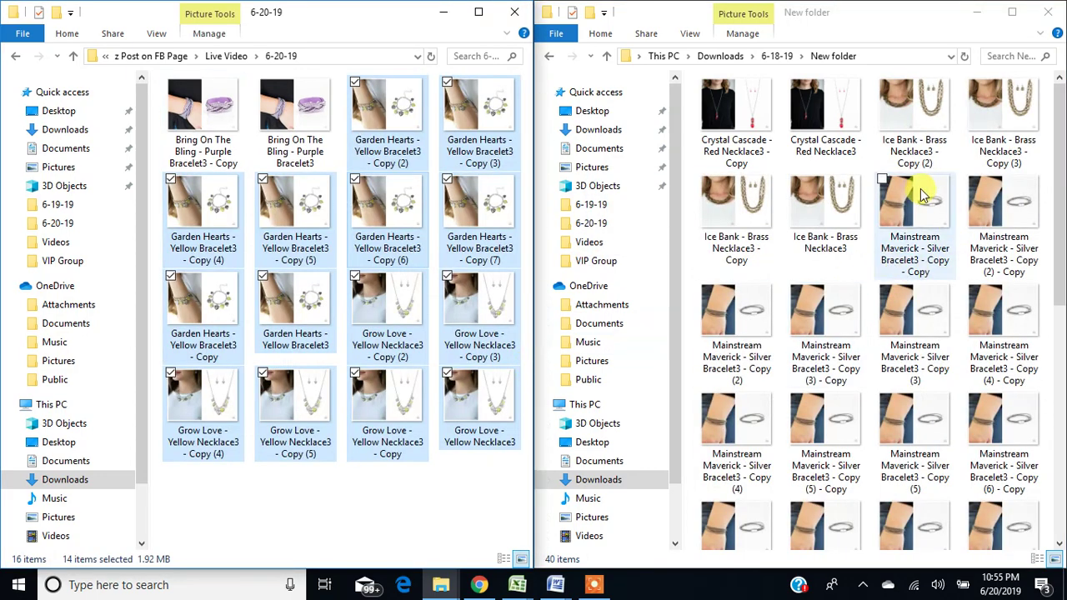
- Move all the Mainstream Maverick - Silver Bracelet3 images into Live Video's 6-20-19 folder
click(924, 196)
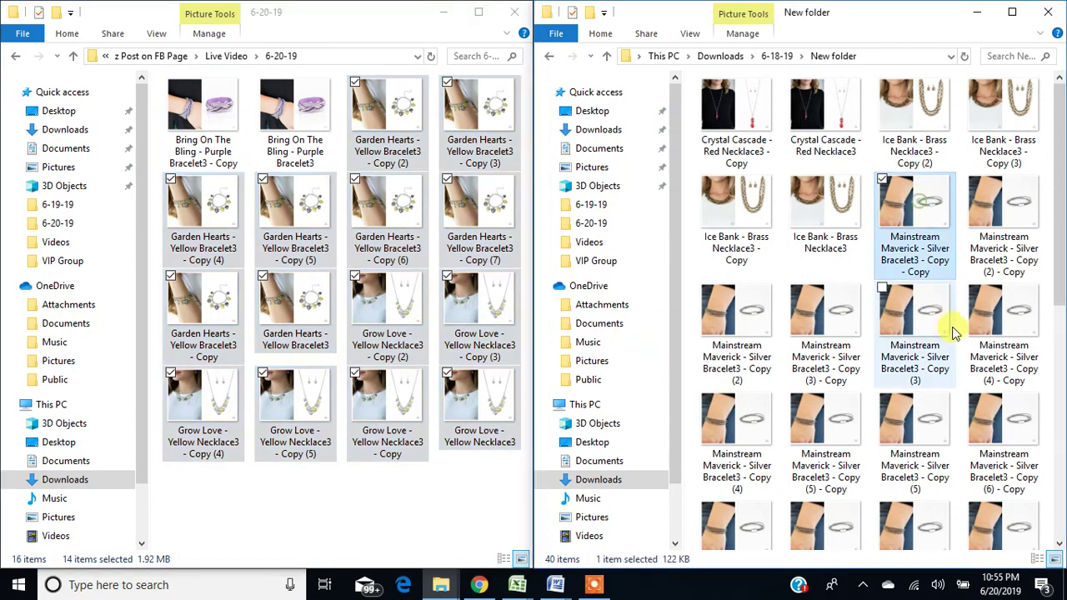
scroll(951, 329, down, 3)
shift+click(825, 370)
drag(834, 321, 351, 433)
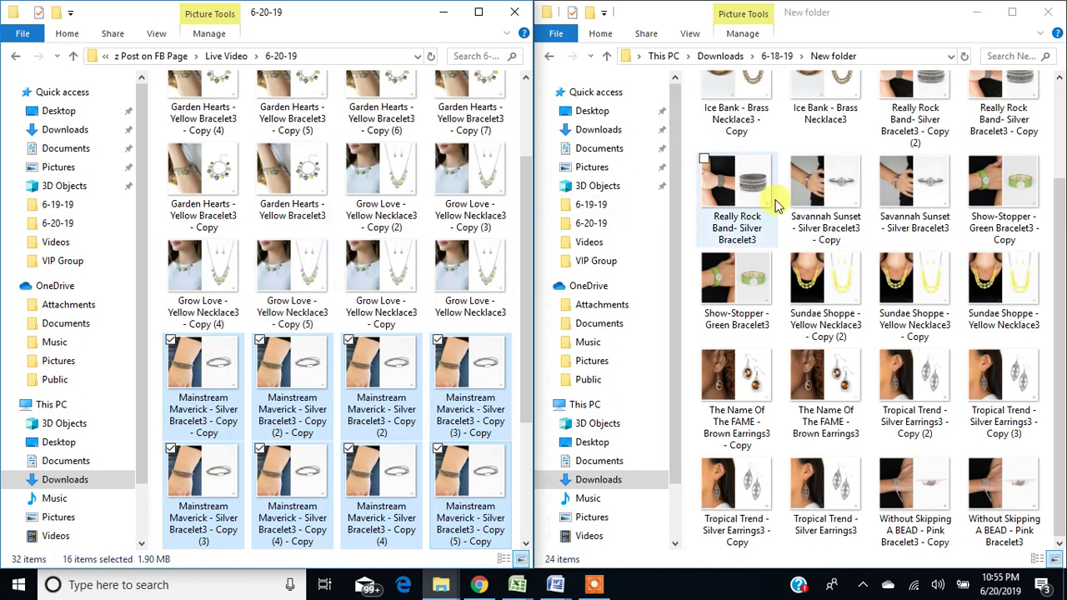
- Select all the Mainstream Maverick copies in the 6-20-19 folder to check their number, and review the other moved images
scroll(275, 267, down, 3)
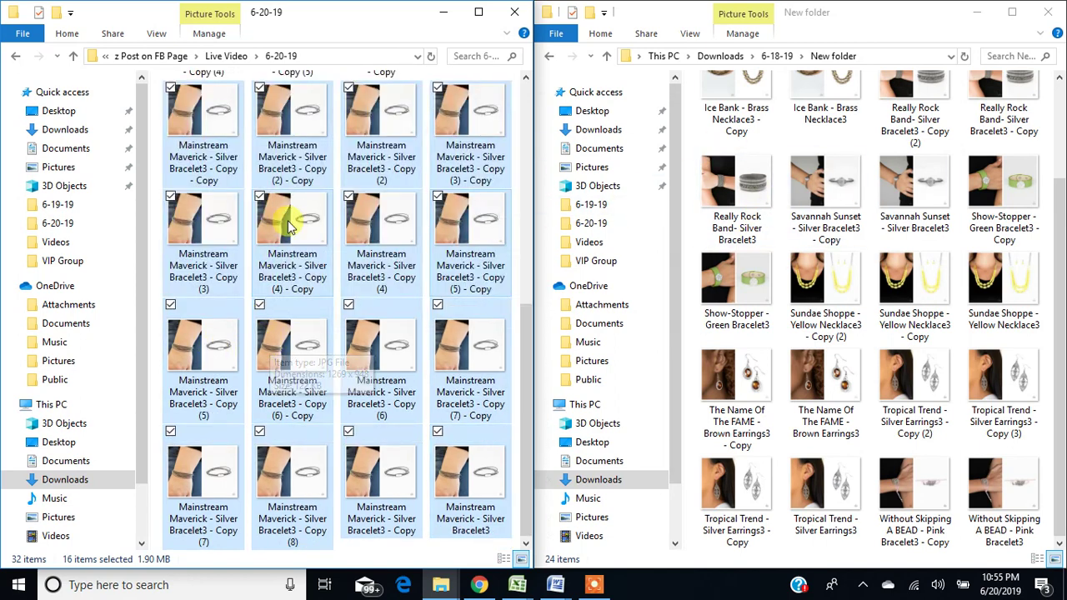
click(204, 116)
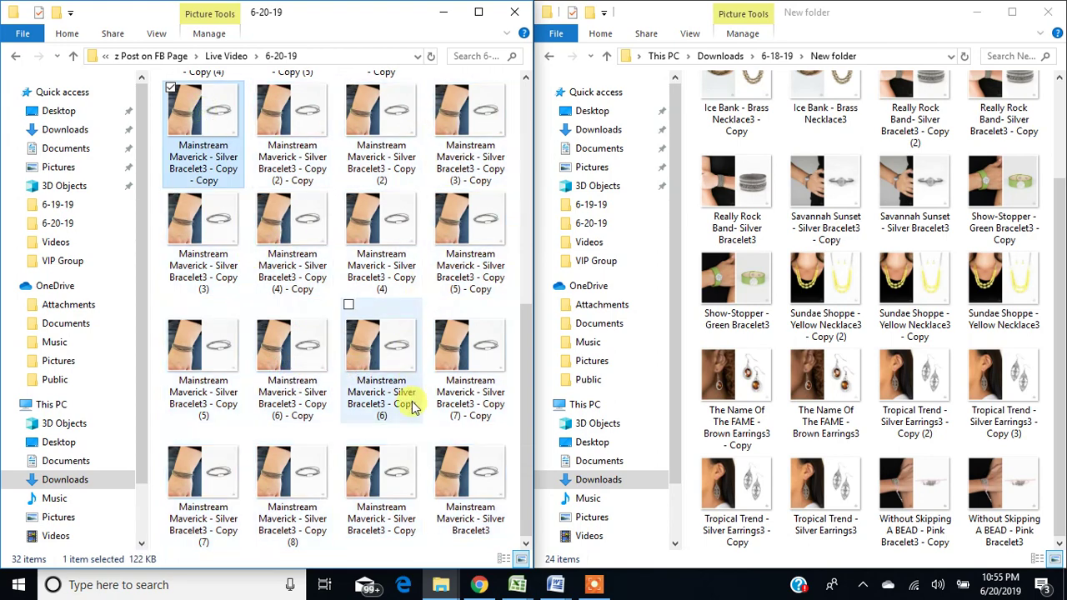
shift+click(469, 485)
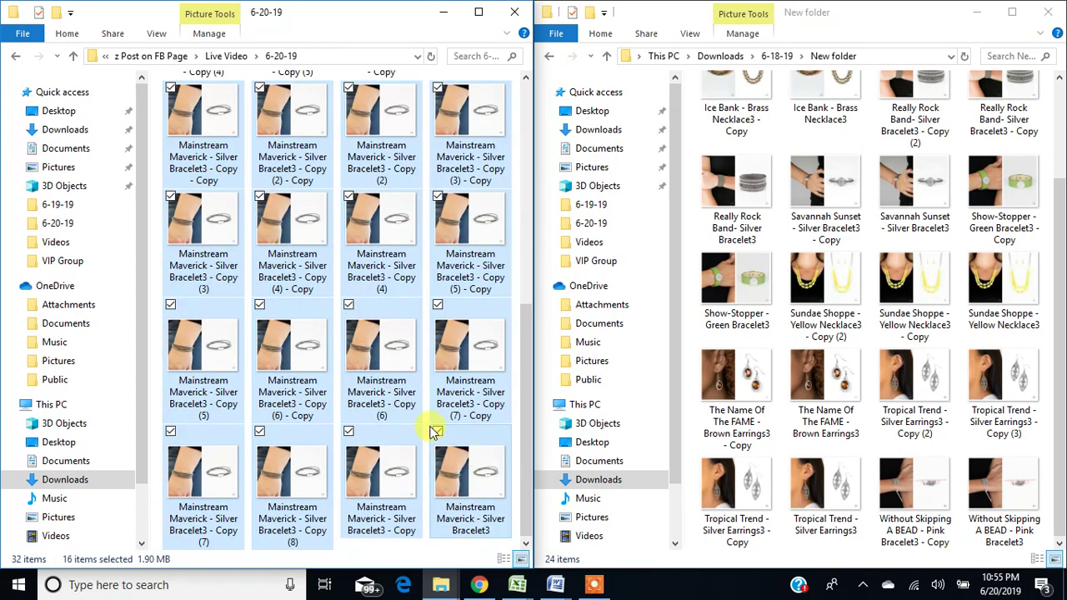
scroll(439, 444, up, 5)
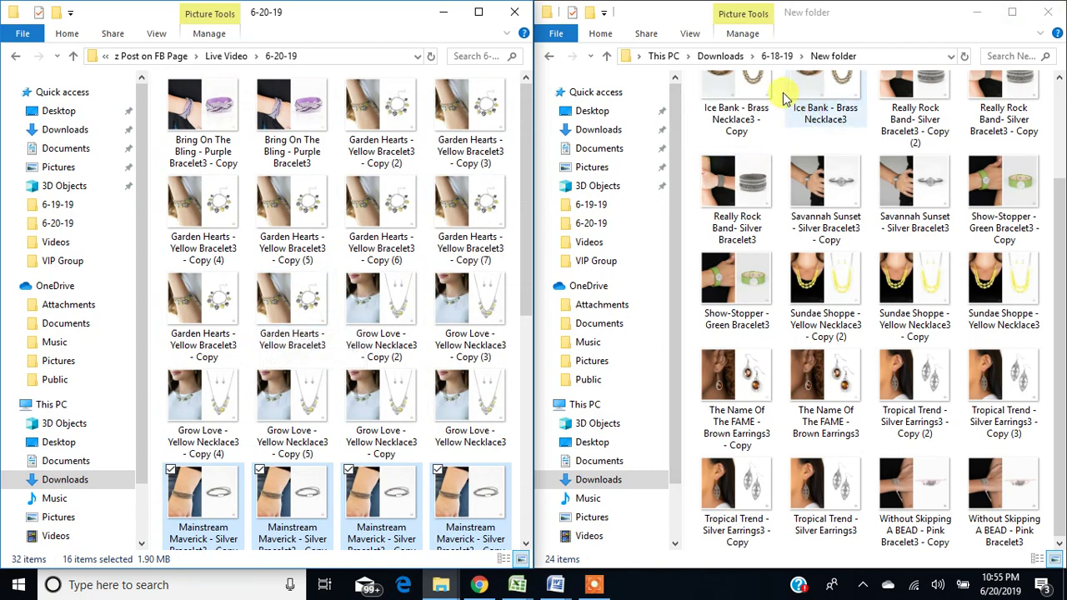
- Look in 6-17-19's New folder and select all the Flair for the Dramatic yellow ring and Fox Trap gold earring images, and return to Downloads
click(721, 56)
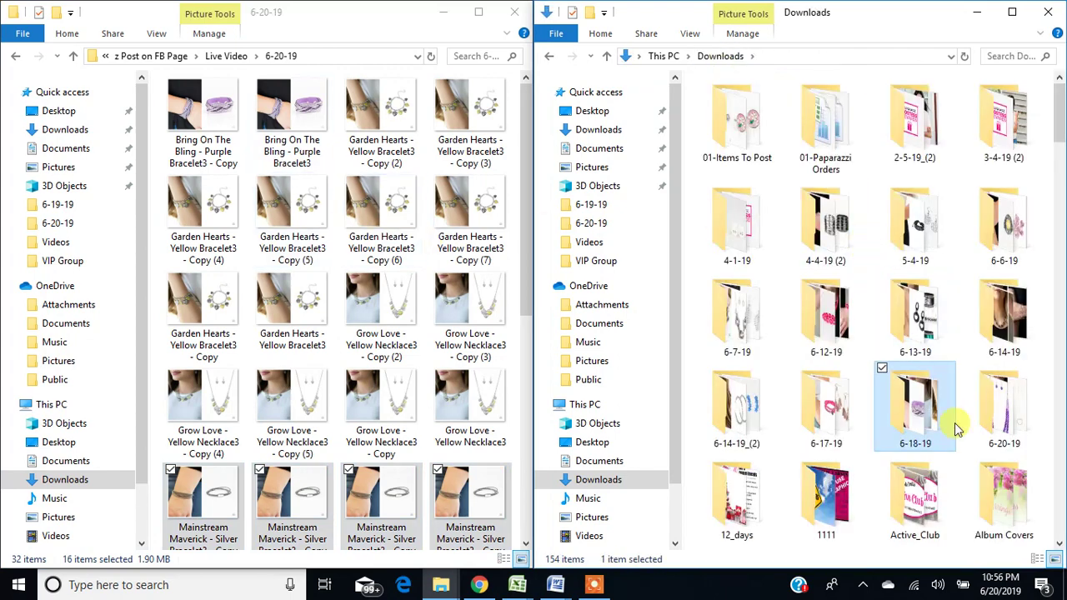
double_click(824, 407)
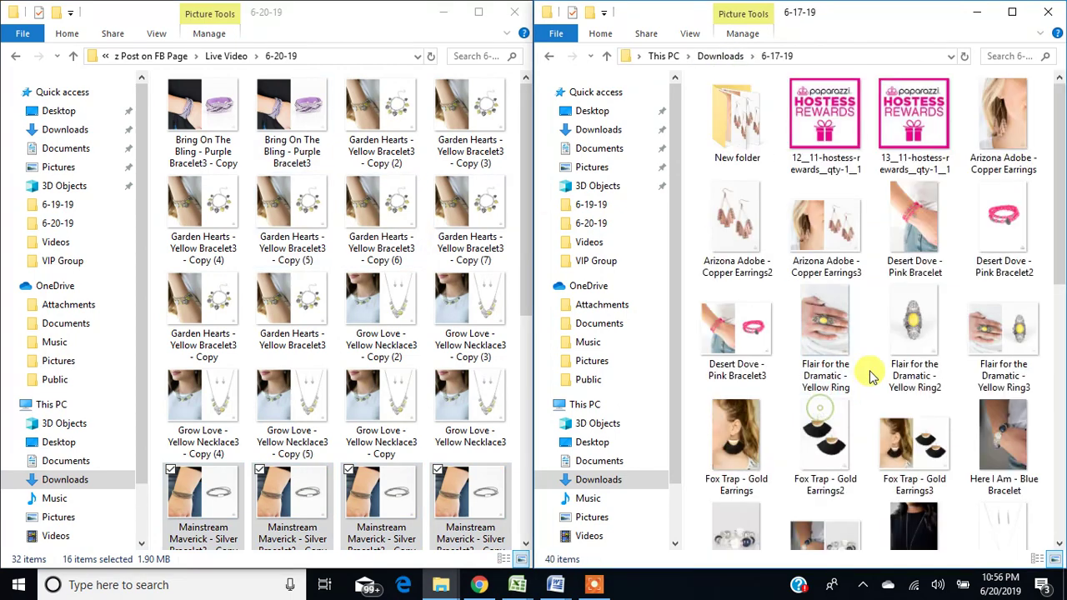
double_click(750, 129)
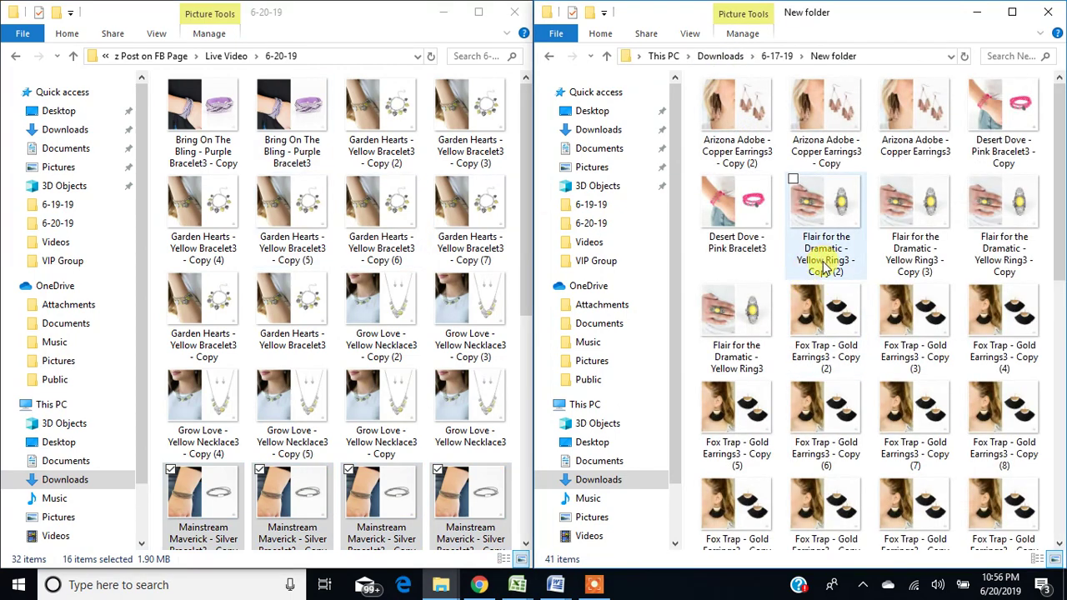
click(824, 250)
shift+click(737, 317)
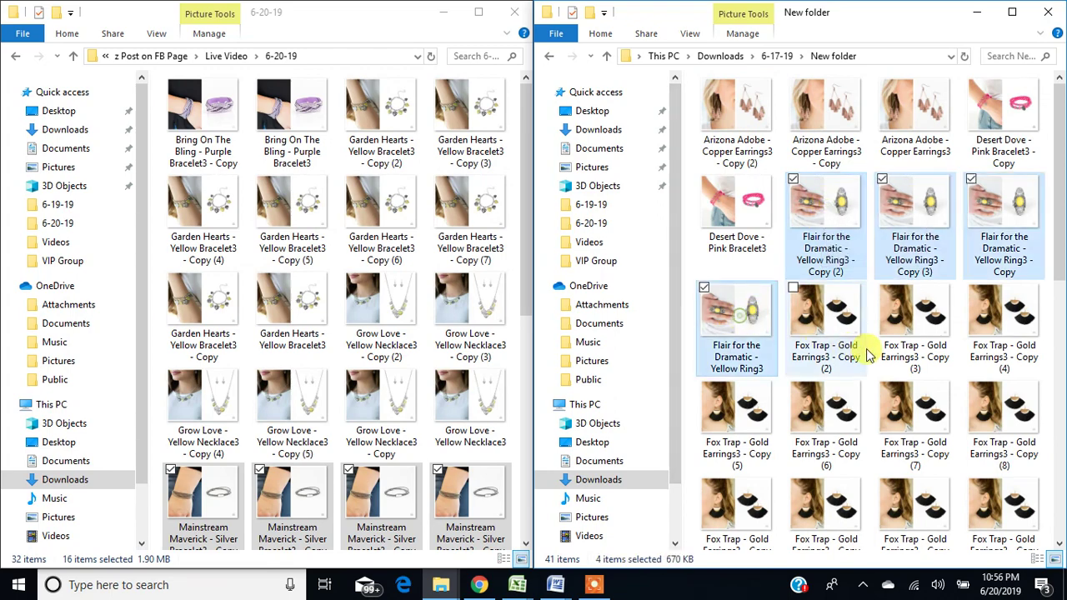
scroll(918, 375, down, 5)
scroll(940, 216, up, 2)
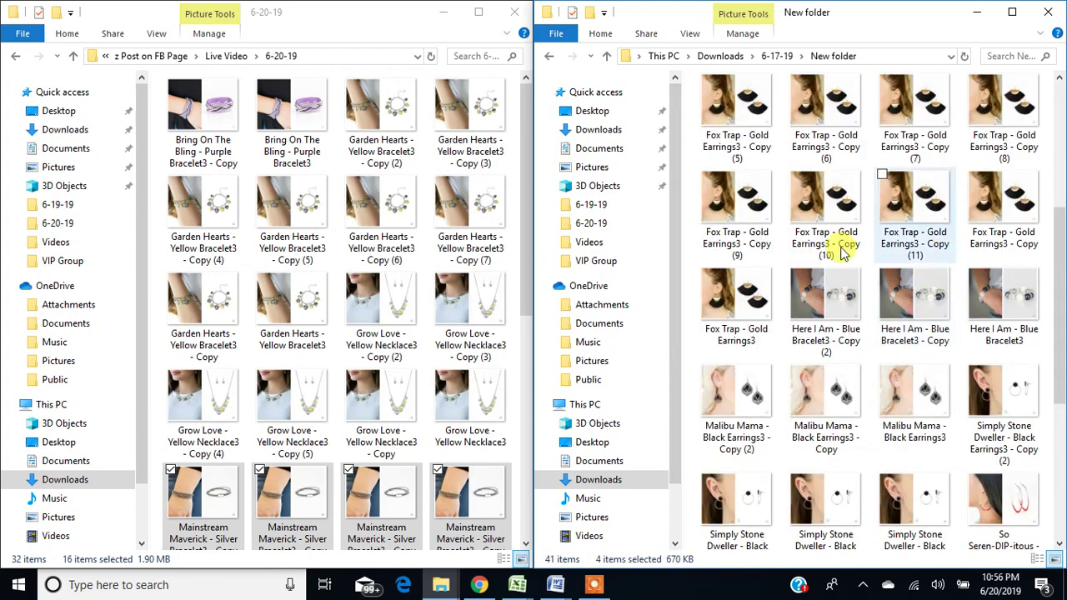
shift+click(738, 305)
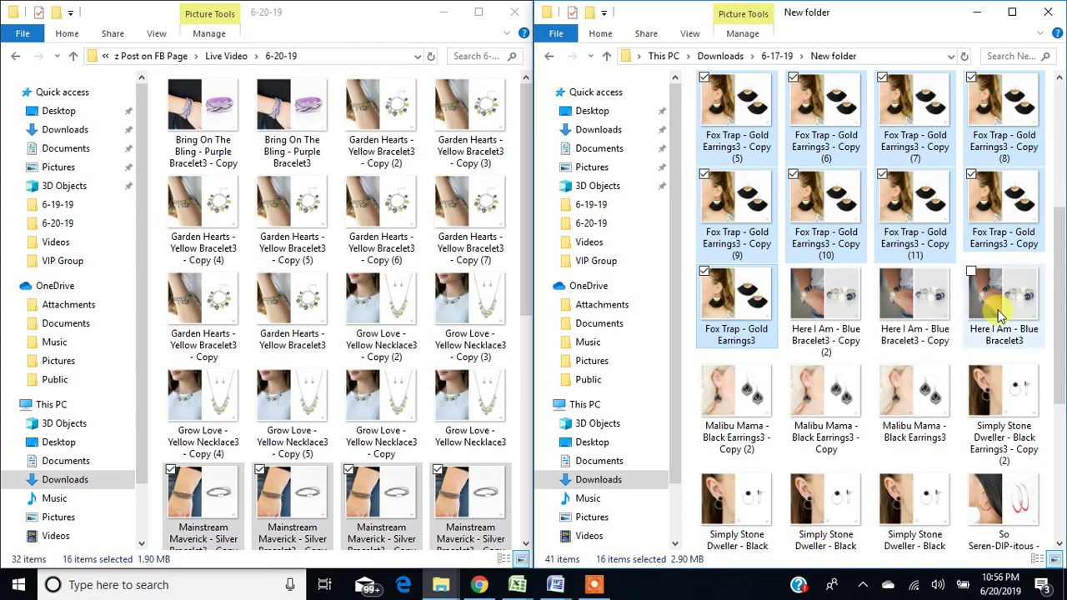
scroll(914, 382, up, 3)
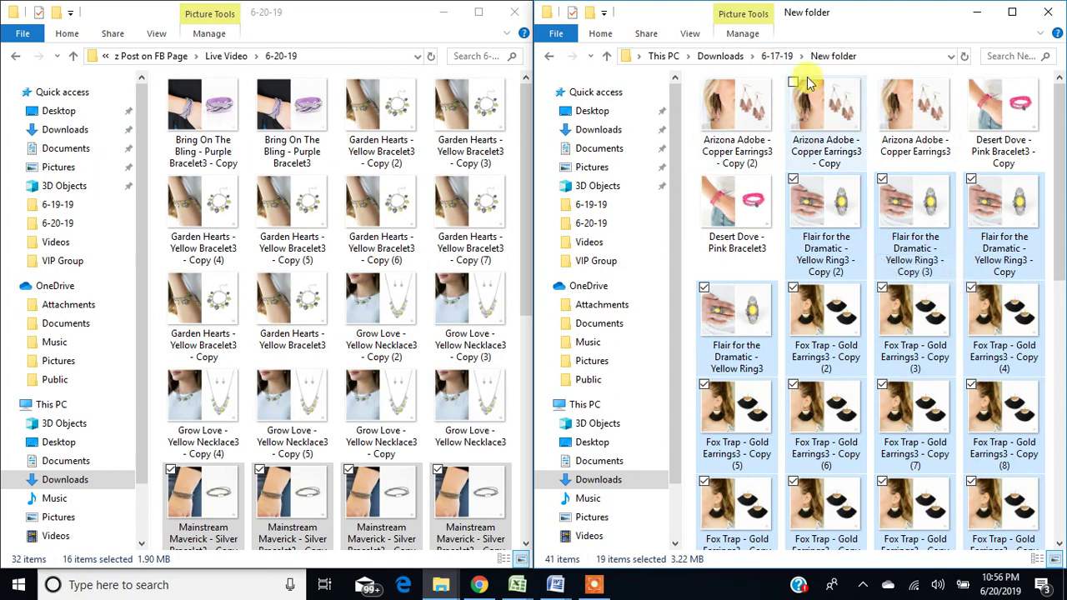
click(720, 56)
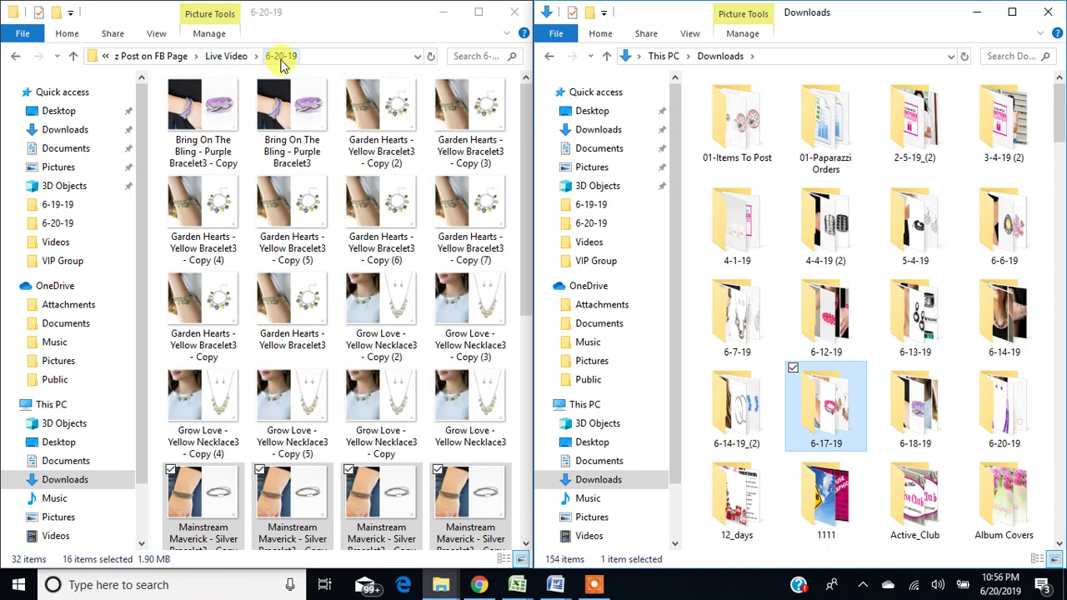
click(290, 299)
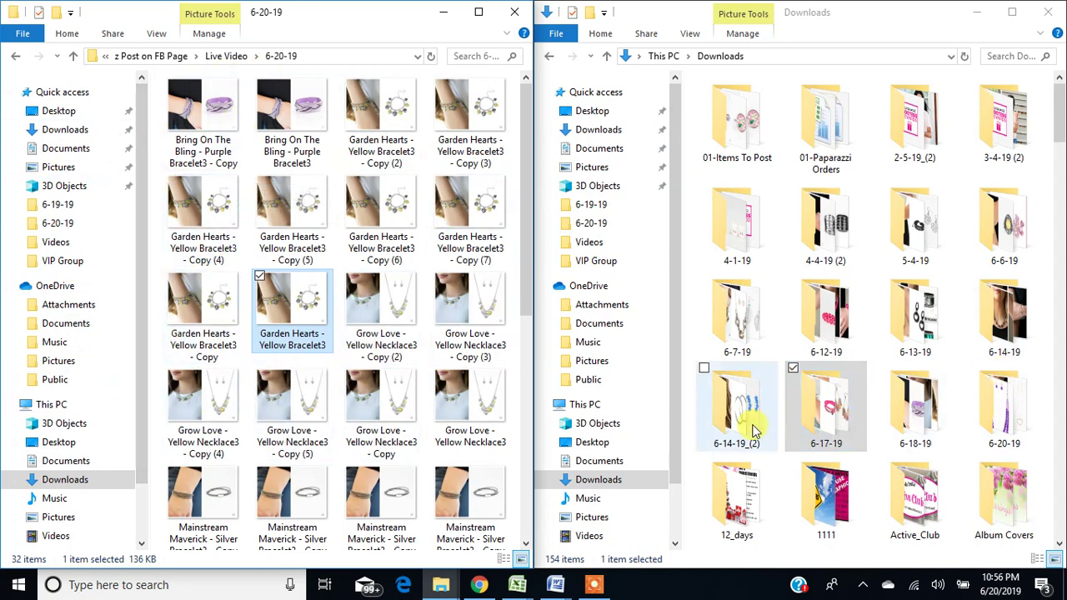
click(736, 417)
key(Right)
key(Right)
key(Right)
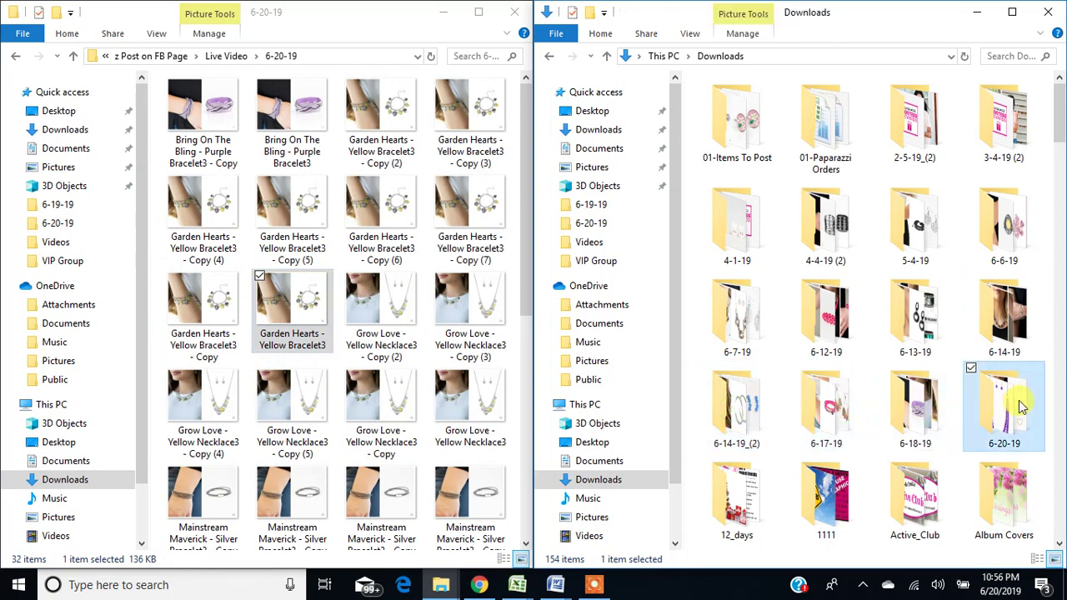
click(817, 242)
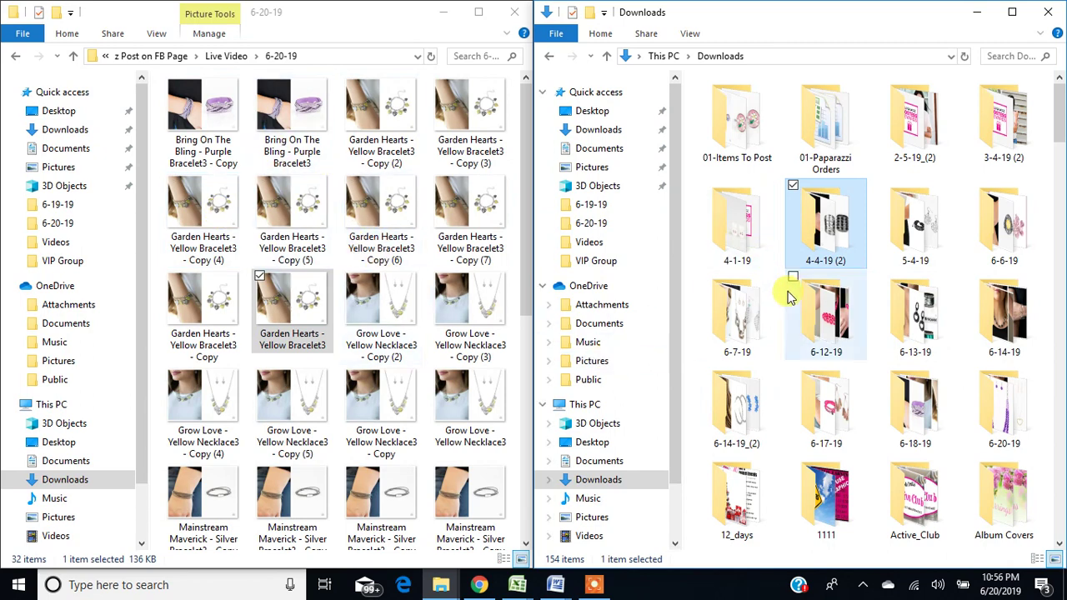
double_click(839, 407)
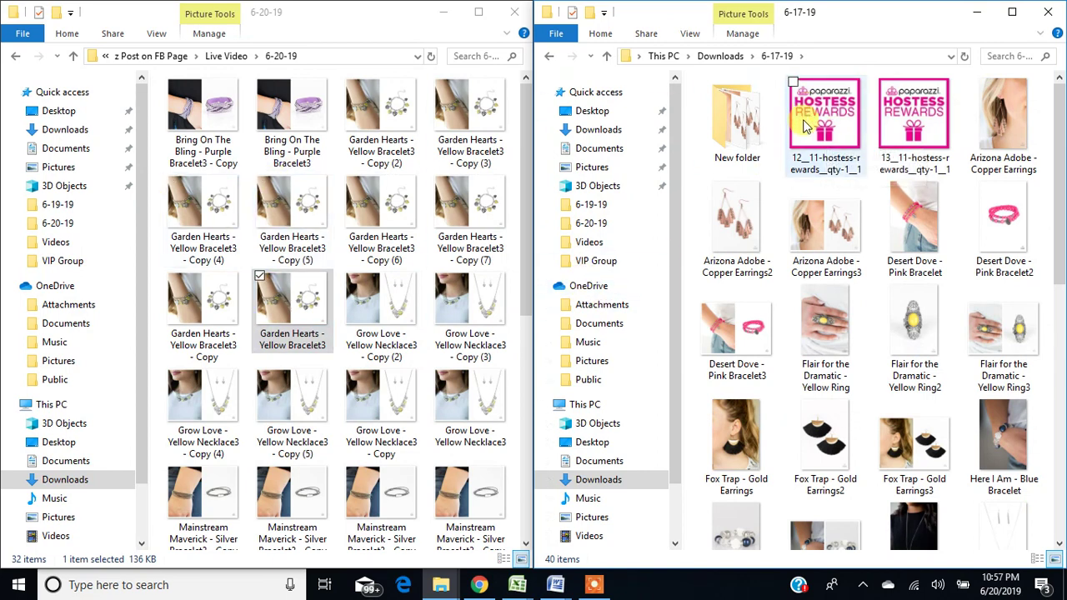
click(722, 57)
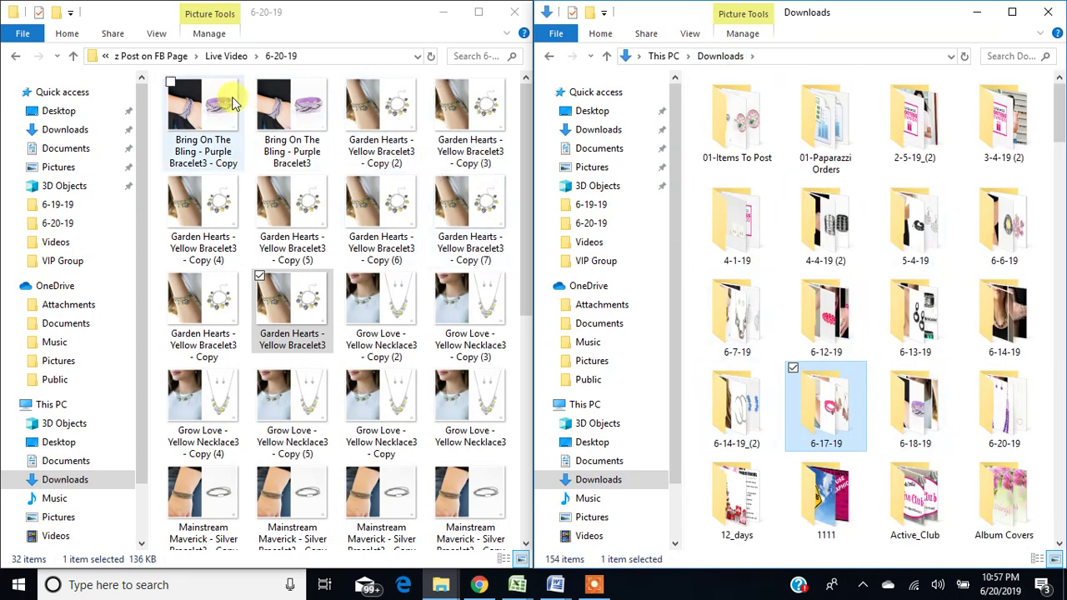
- Move the 6-20-19 window aside and switch to Chrome's Bedazzle Me Pretty $5 Bling VIP Group page, widening the browser window
drag(302, 16, 803, 25)
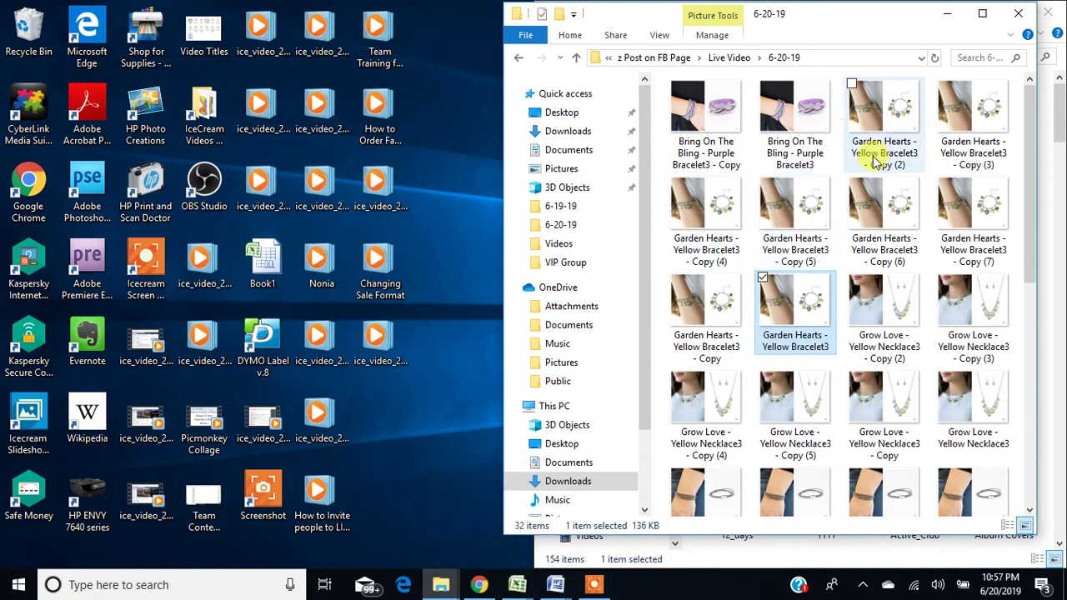
click(481, 589)
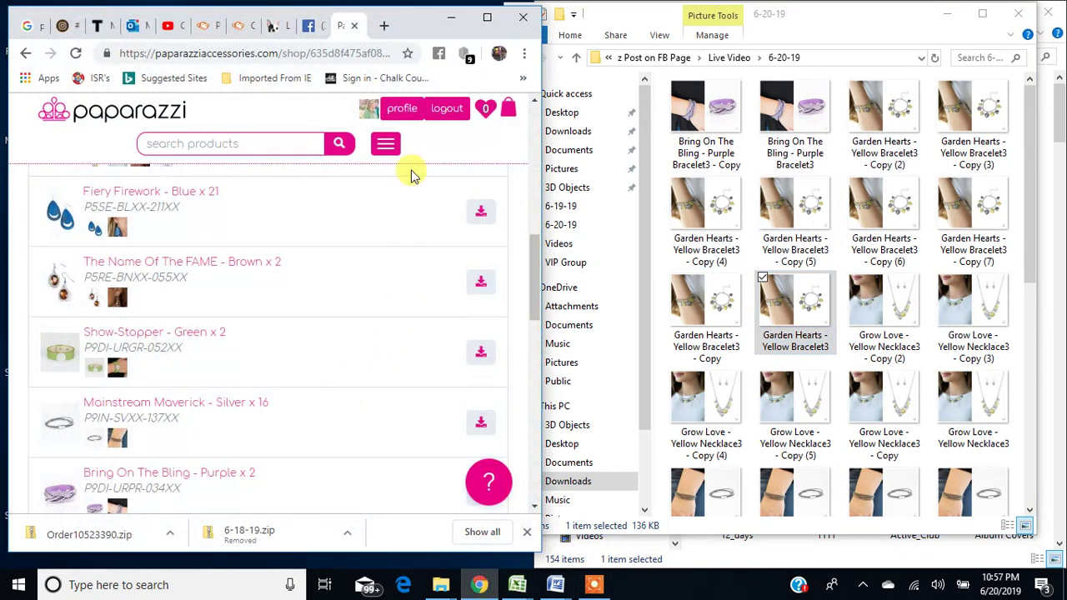
click(309, 28)
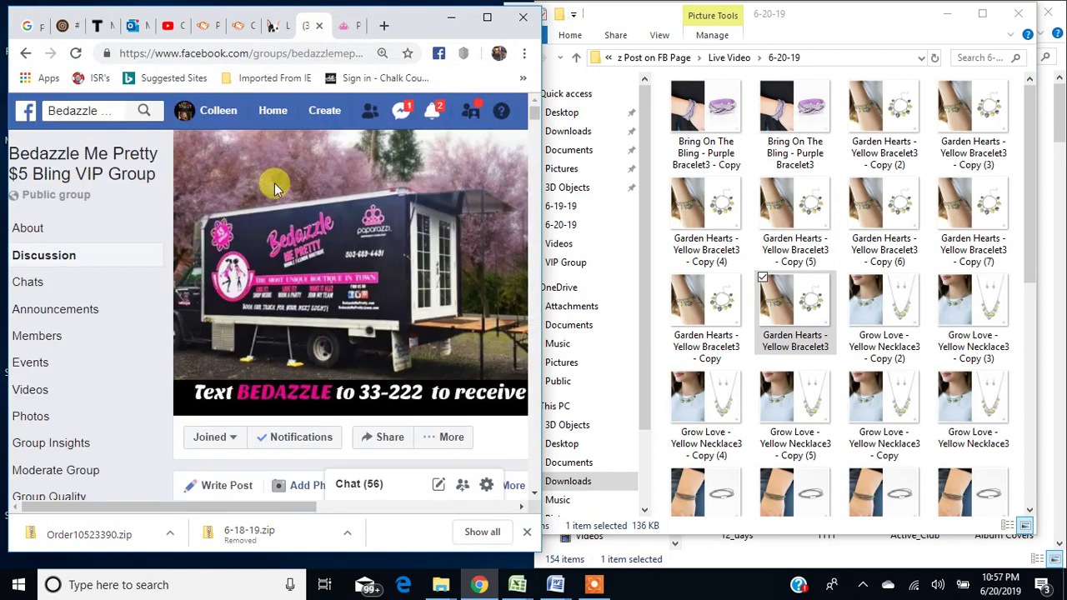
drag(537, 181, 726, 188)
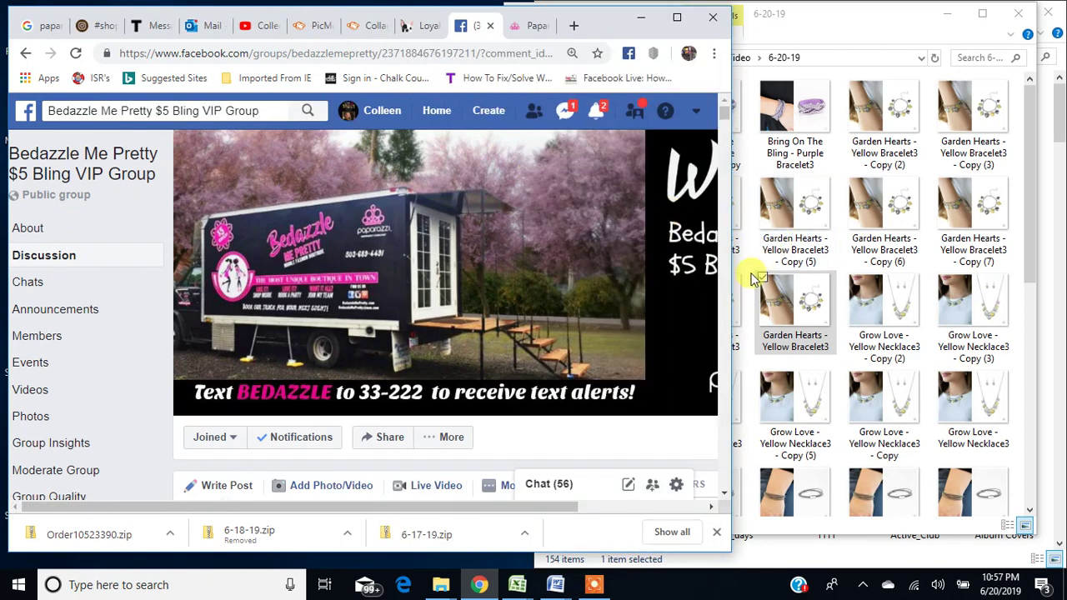
- Show the VIP group's photo albums and widen the browser window until the album creation option is in view
scroll(686, 324, down, 3)
scroll(213, 255, up, 1)
scroll(212, 255, up, 2)
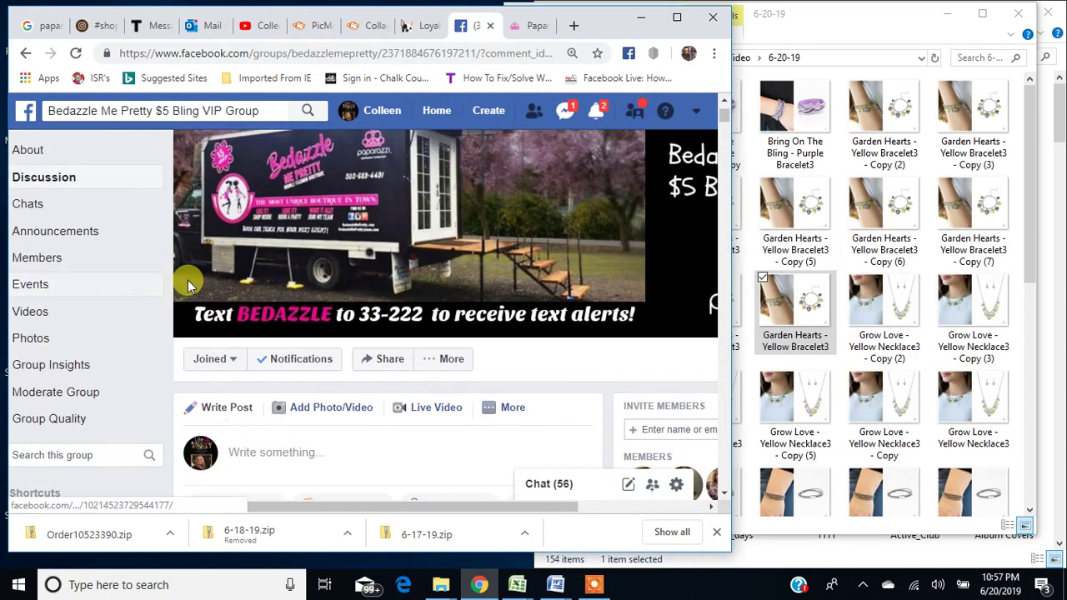
click(29, 342)
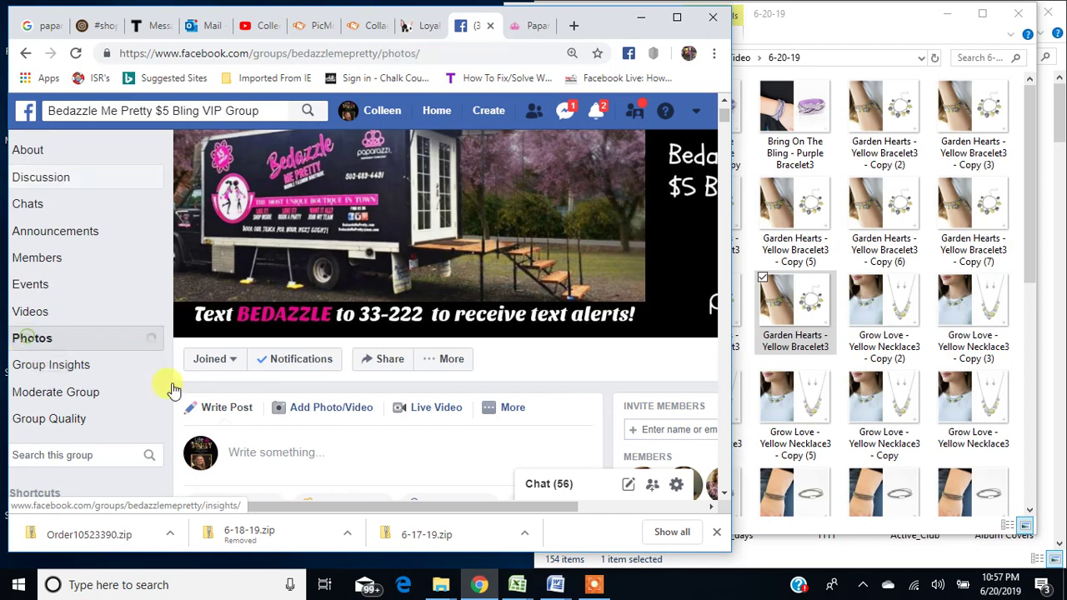
scroll(357, 365, down, 2)
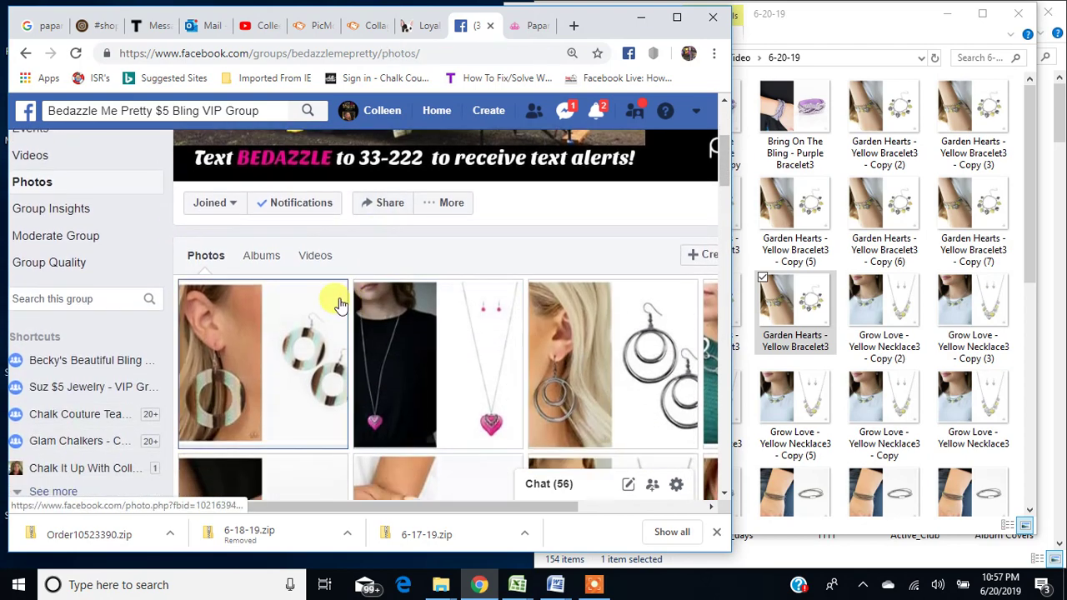
click(261, 259)
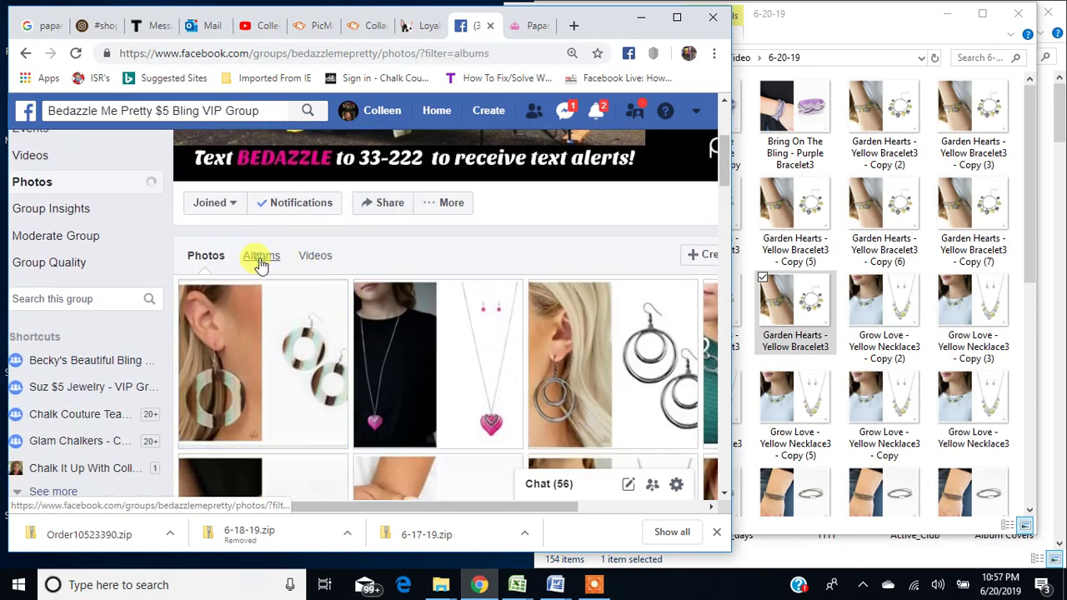
drag(730, 242, 943, 232)
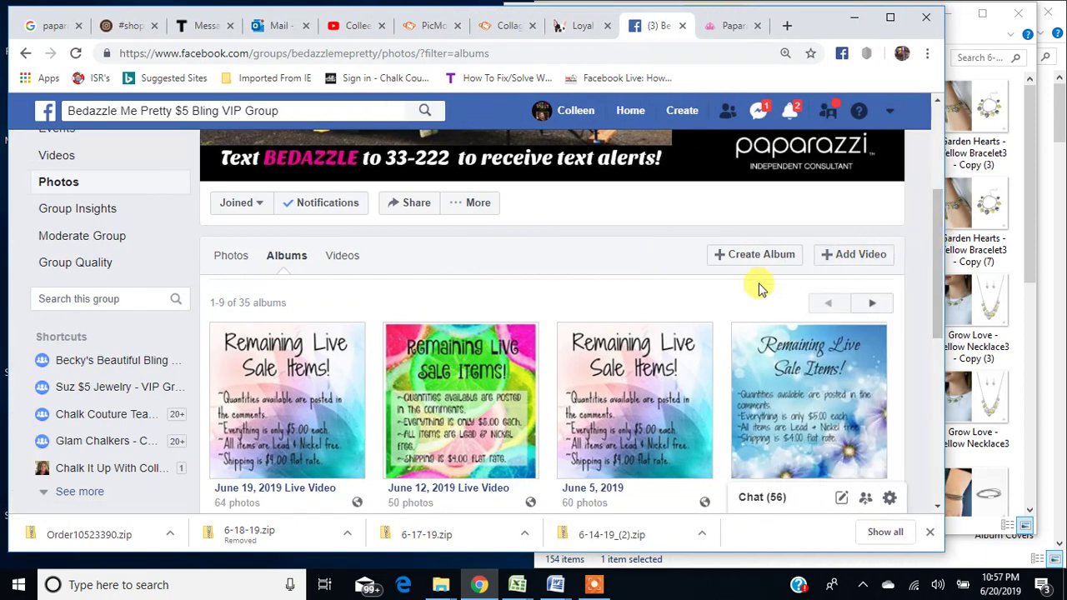
- Review the group's existing live sale albums and start a new album, bringing up the file chooser for its photos
scroll(758, 287, down, 2)
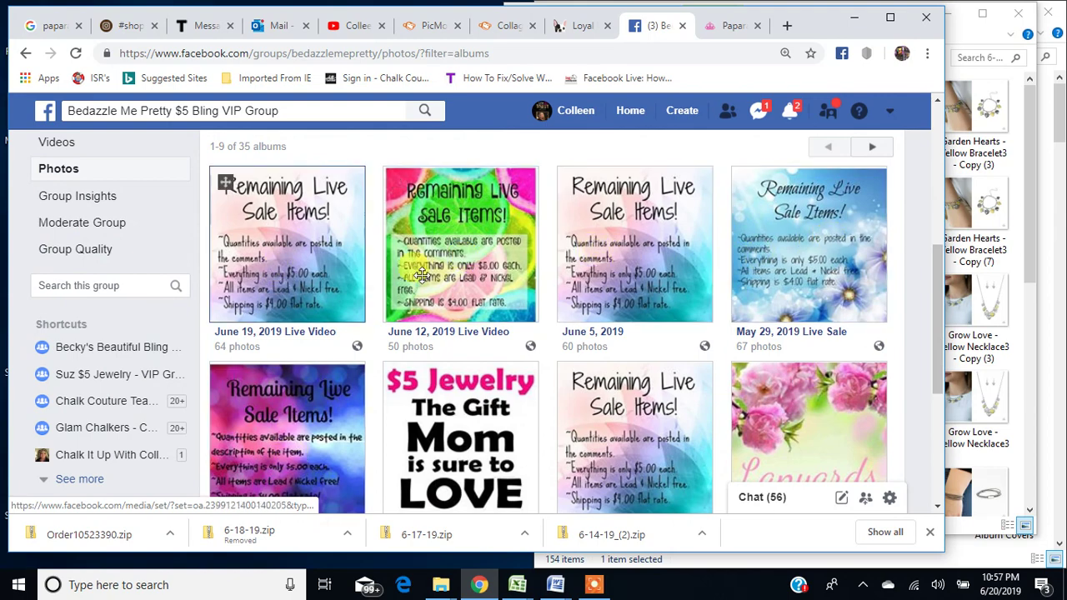
scroll(753, 243, up, 2)
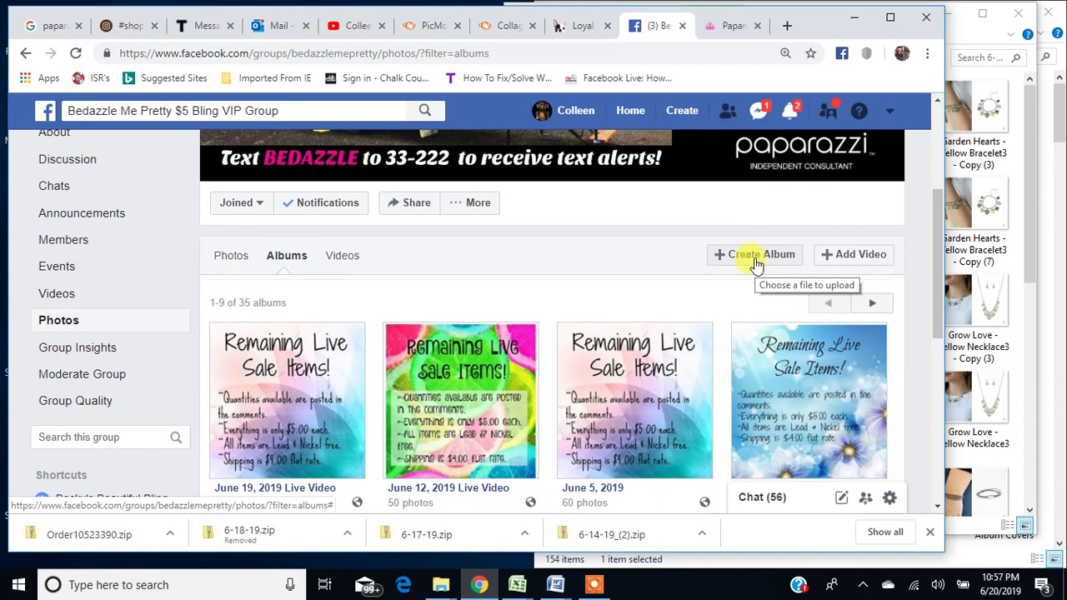
click(757, 263)
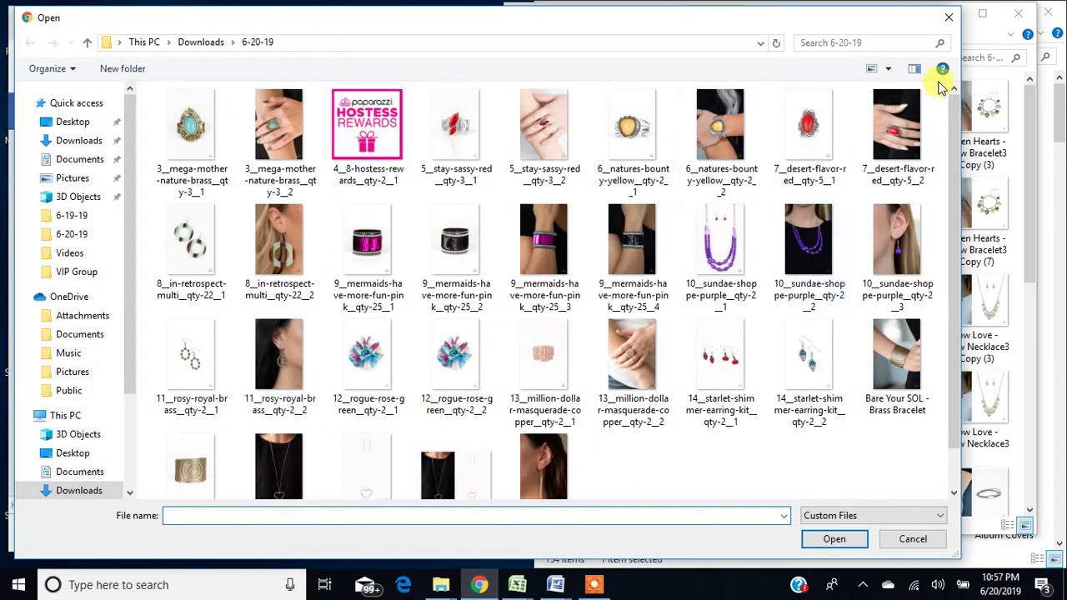
- Browse from Downloads through USB, Combined Colors, z Post on FB Page and Live Video to the 6-20-19 photo folder
click(201, 41)
scroll(560, 305, down, 2)
scroll(560, 304, down, 15)
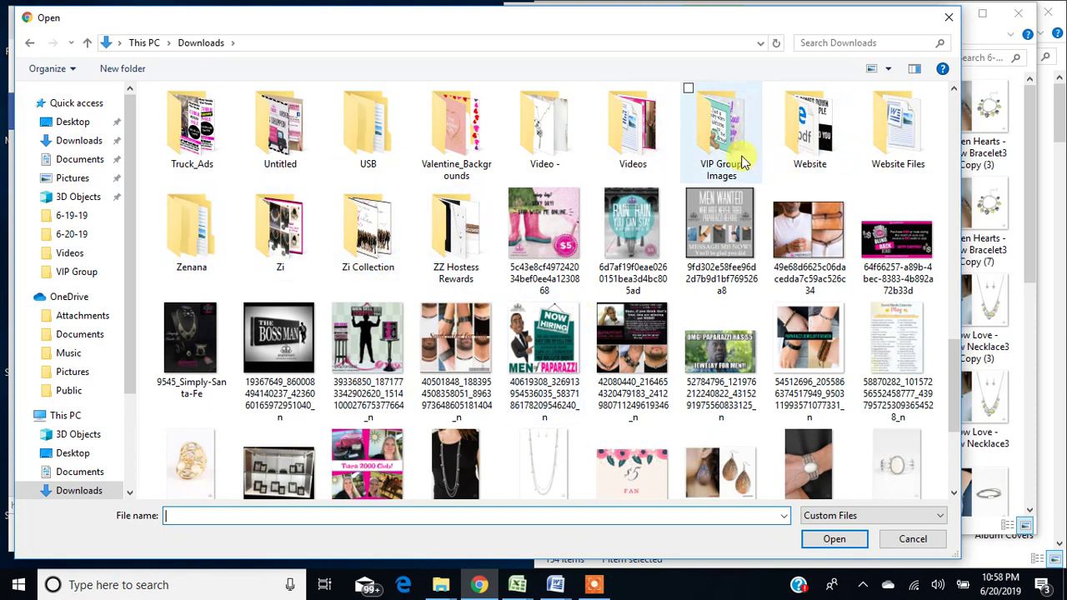
double_click(351, 128)
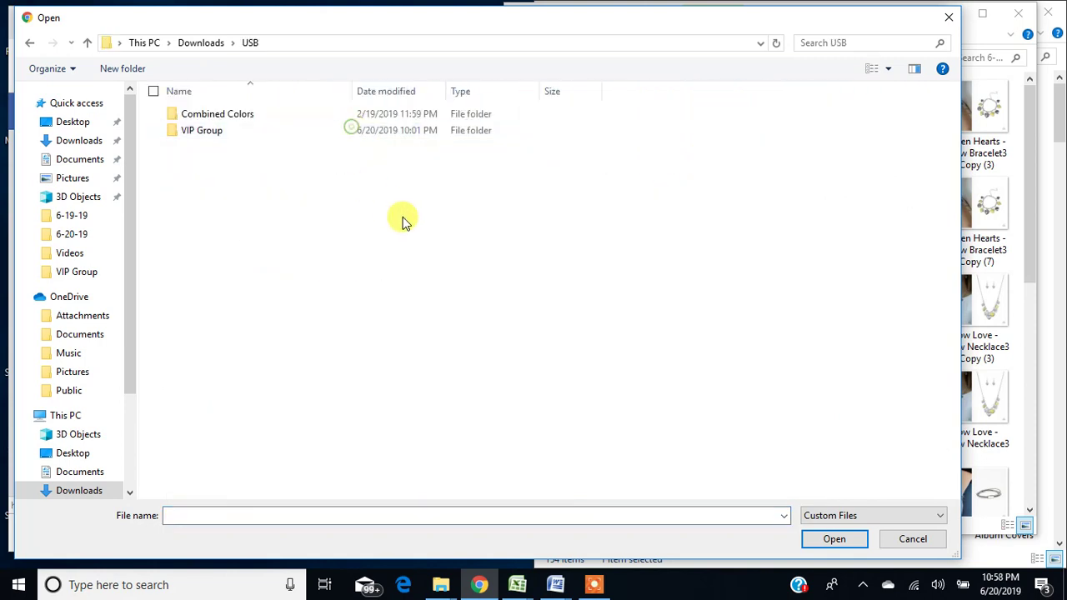
double_click(210, 118)
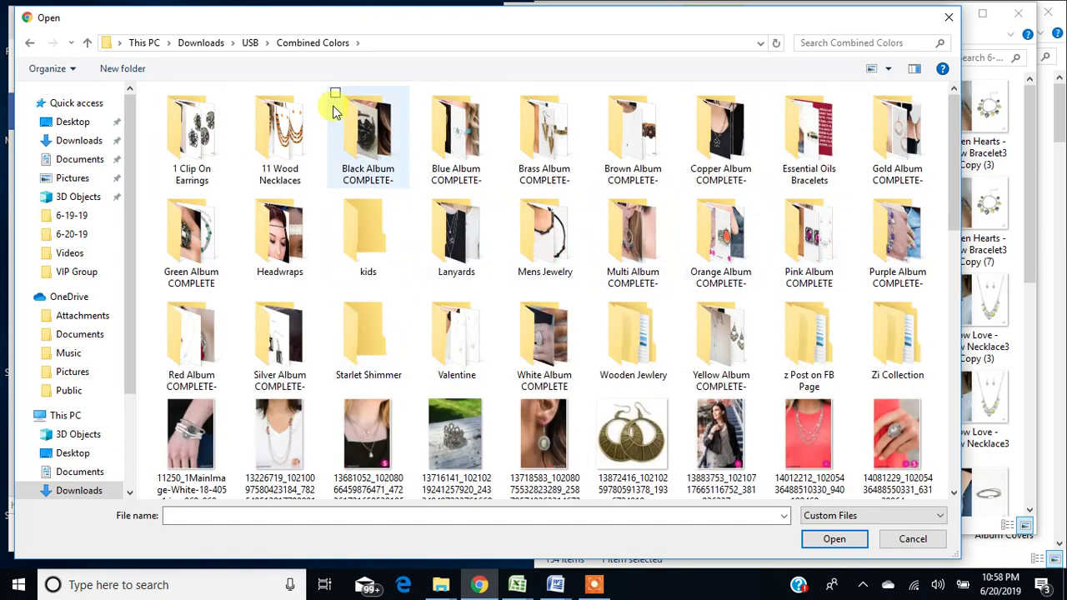
double_click(805, 342)
double_click(291, 133)
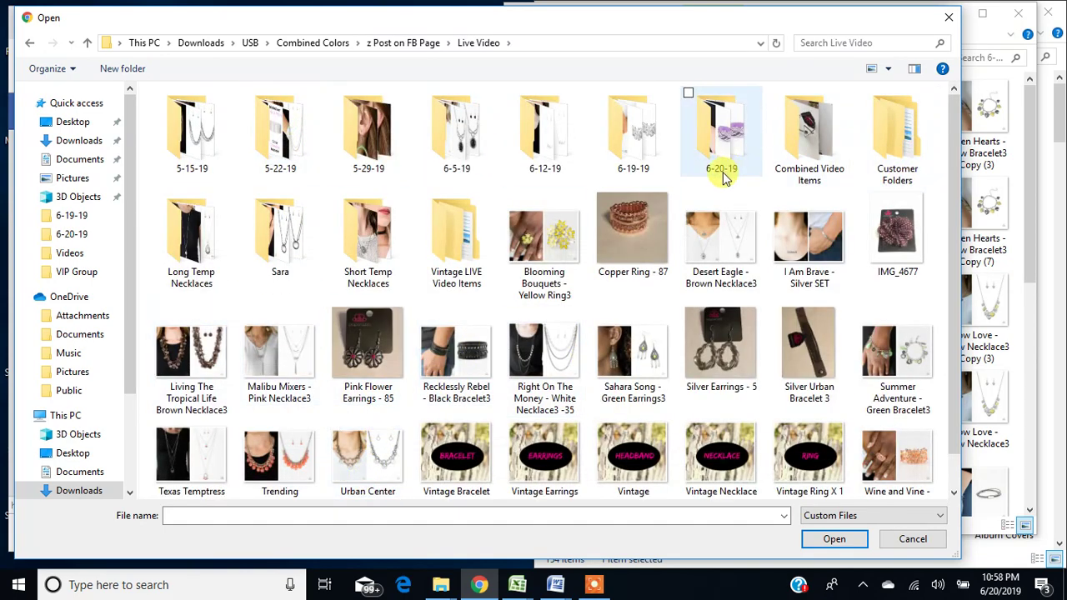
click(726, 142)
double_click(725, 142)
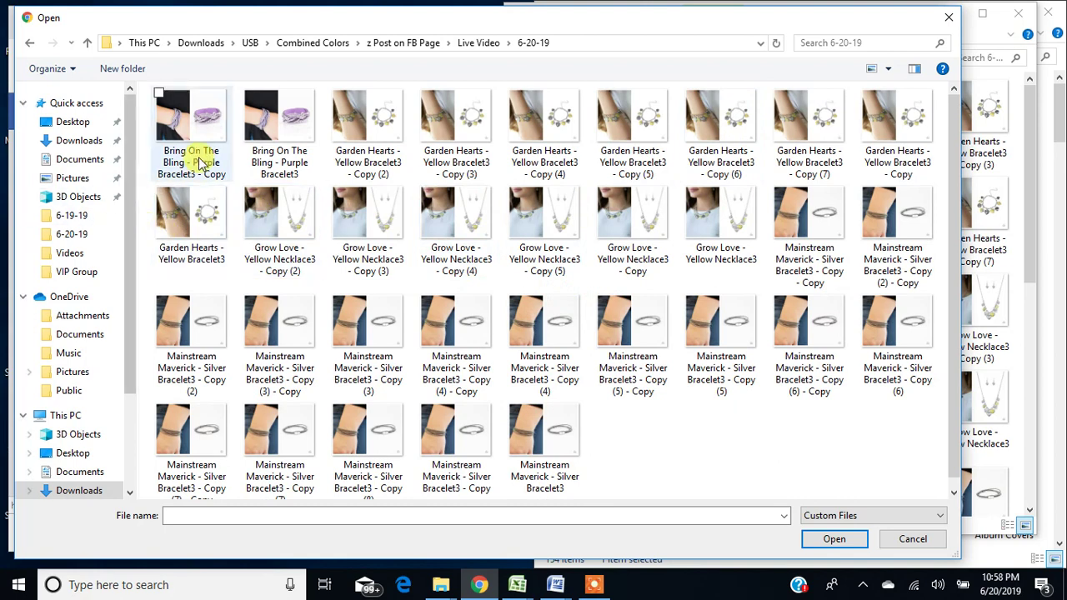
- Upload one photo each of Bring On The Bling, Garden Hearts, Grow Love and Mainstream Maverick to the new album
click(196, 125)
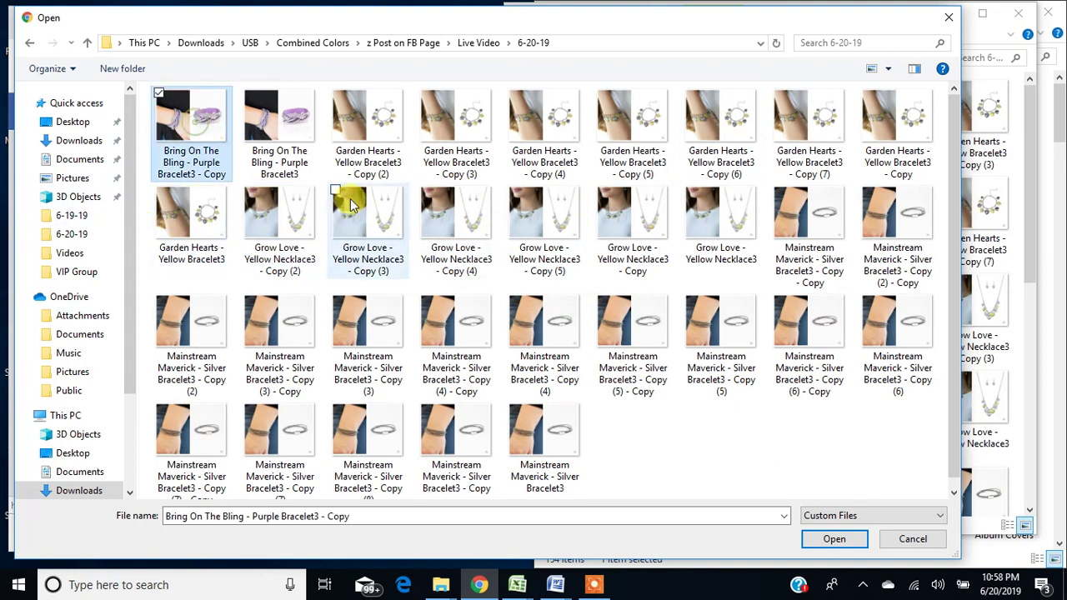
ctrl+click(367, 125)
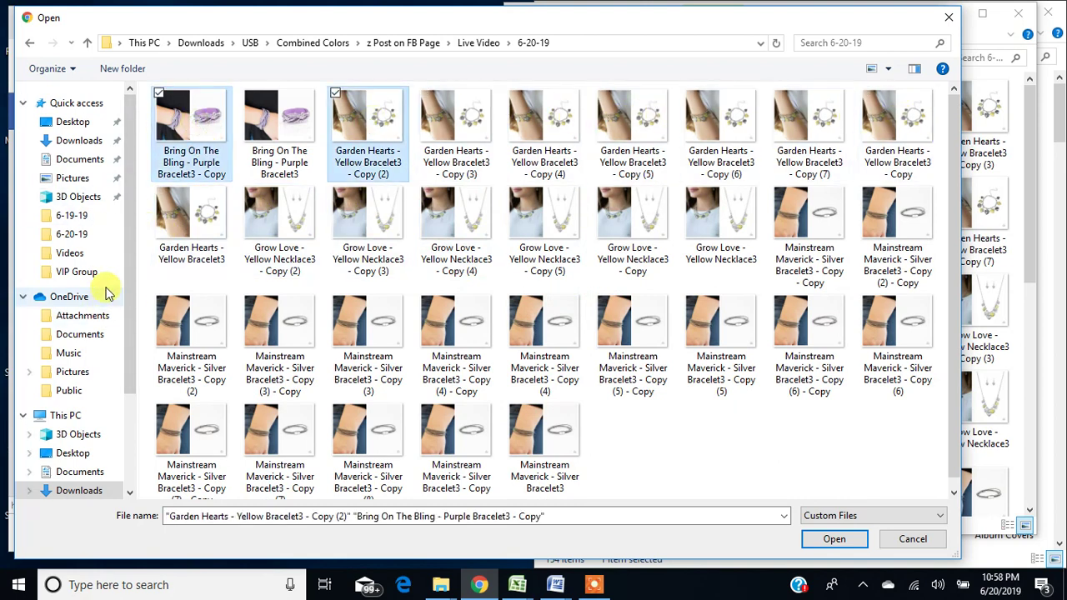
ctrl+click(307, 210)
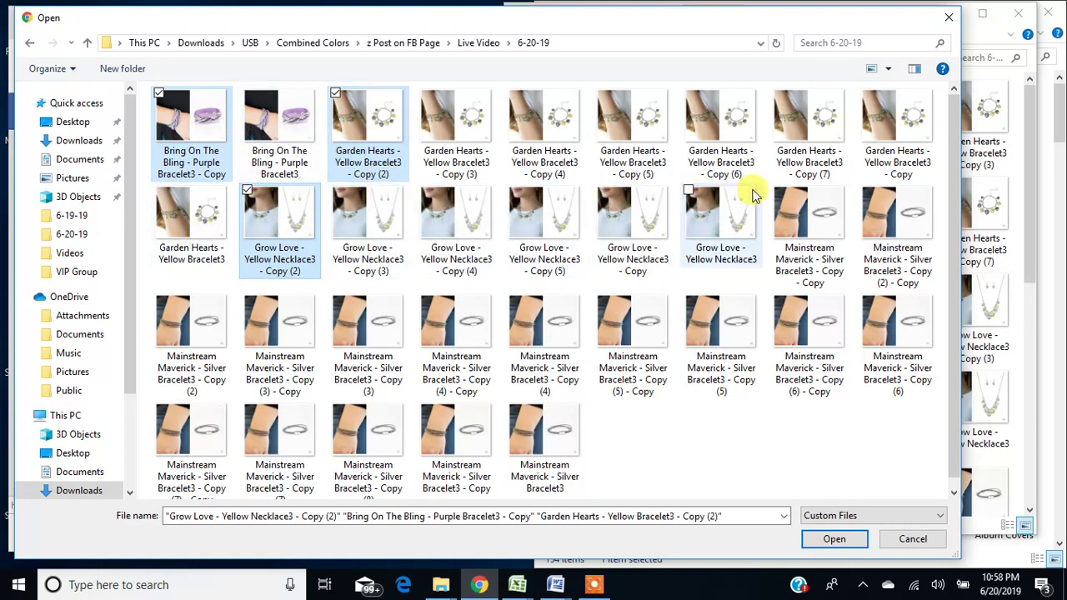
ctrl+click(815, 213)
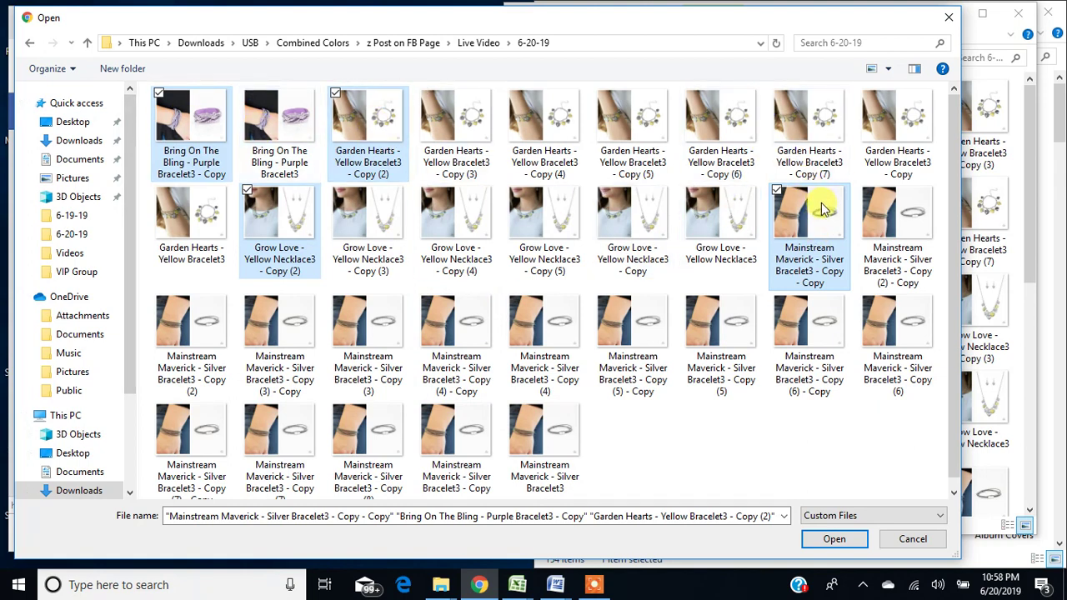
click(841, 540)
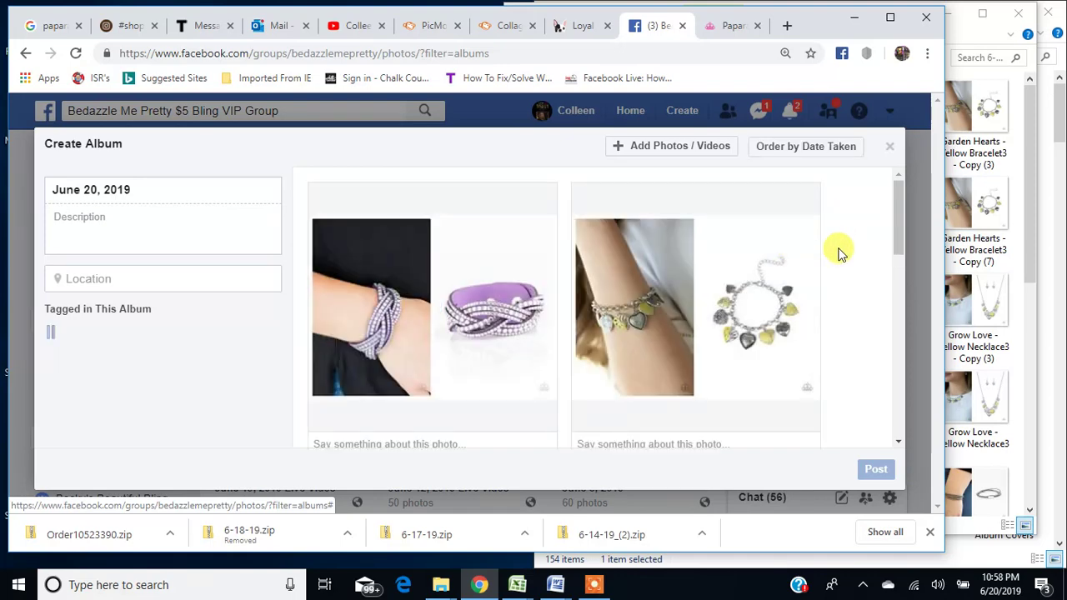
- Title the album "June 20, 2019 Live Video" and narrow the browser window to uncover the 6-20-19 folder beside it
scroll(836, 250, down, 3)
scroll(838, 265, down, 9)
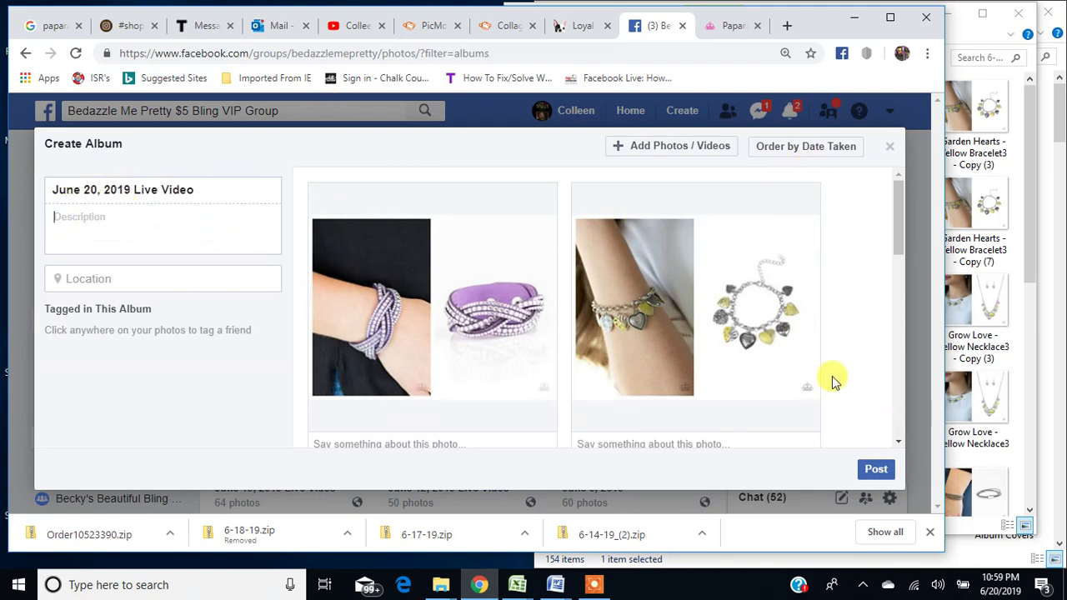
drag(941, 242, 557, 330)
drag(307, 443, 365, 443)
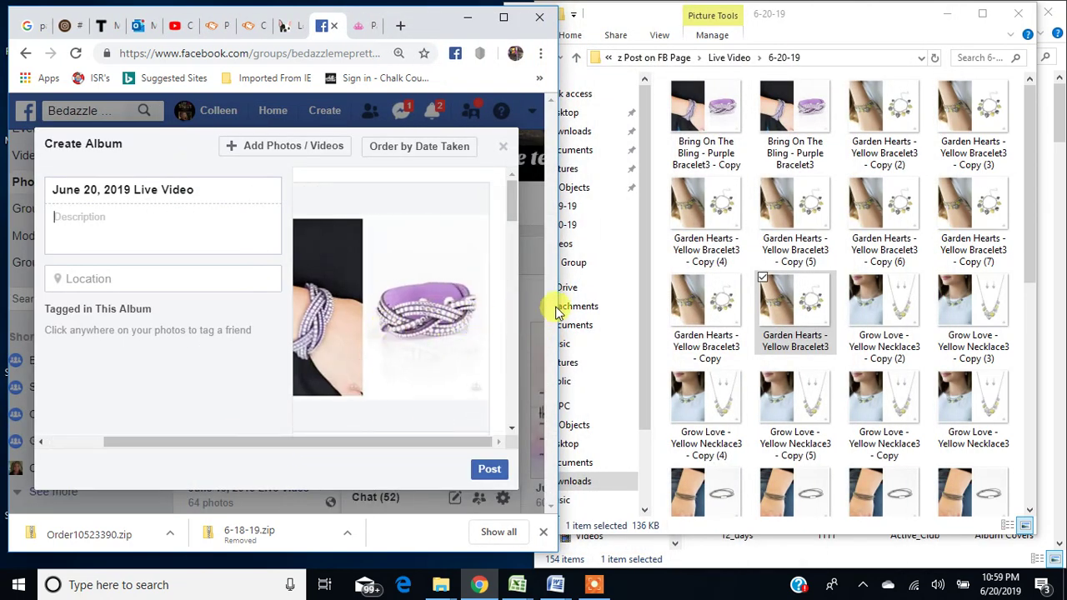
drag(557, 306, 625, 325)
- Copy "Bring On The Bling - Purple Bracelet" from the first photo's file name and paste it as the purple bracelet's caption
scroll(431, 352, down, 2)
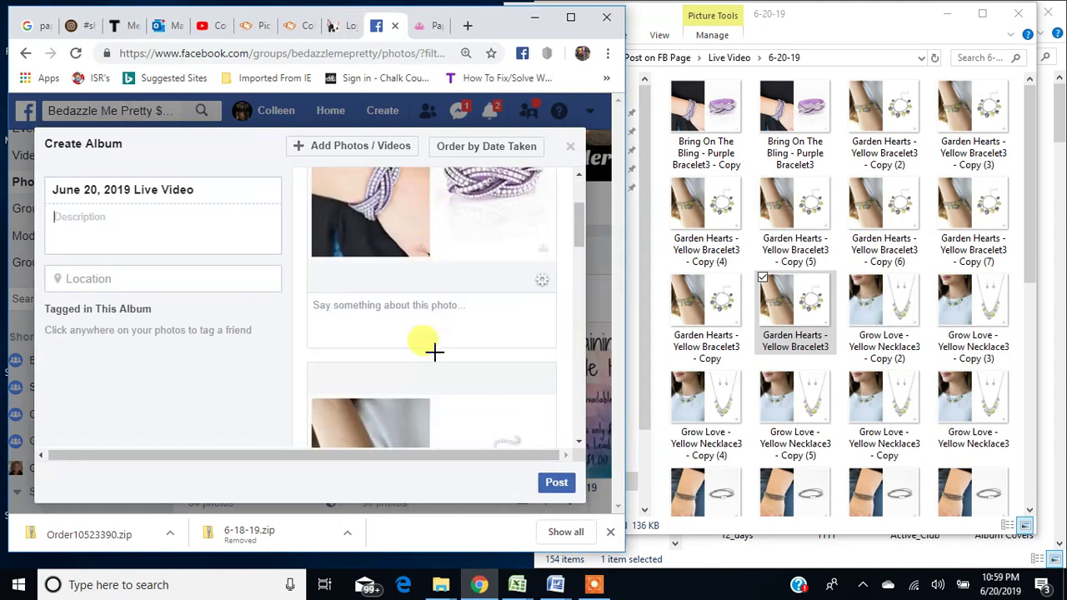
scroll(433, 357, up, 1)
click(707, 150)
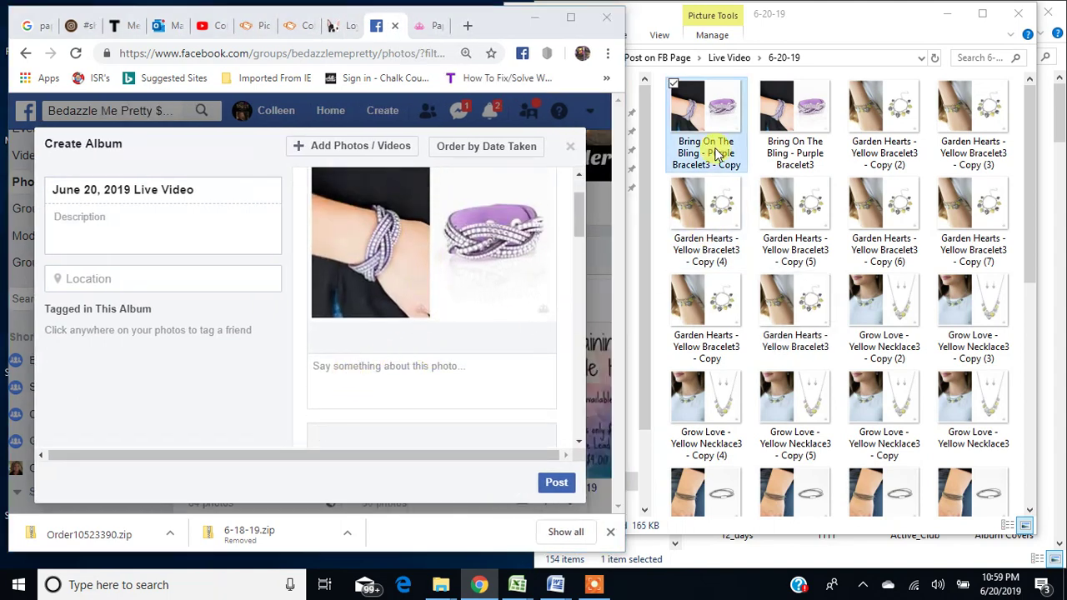
click(708, 158)
click(708, 160)
double_click(707, 160)
click(707, 162)
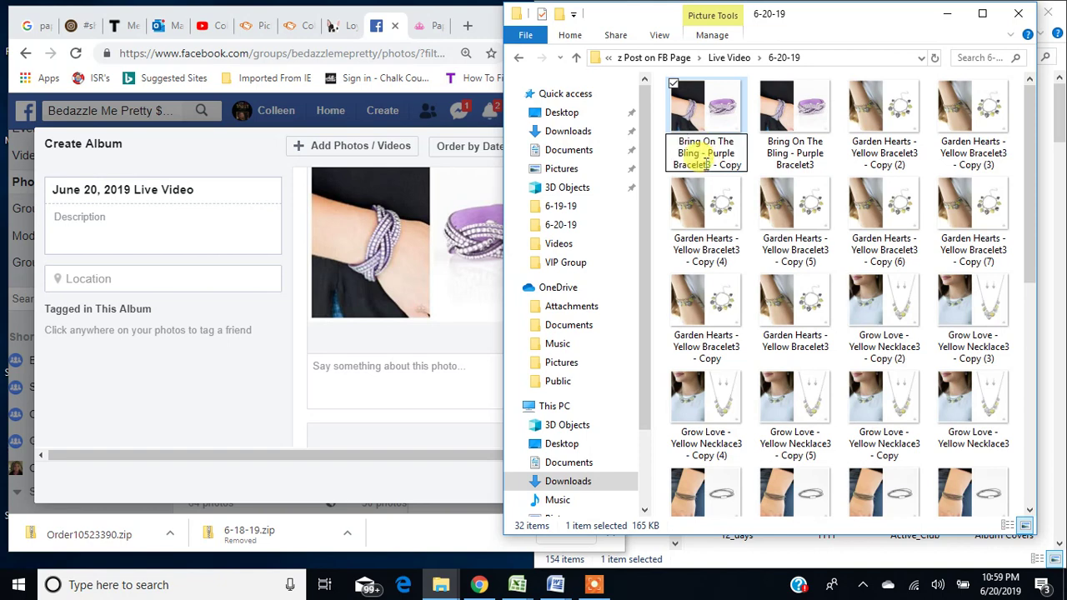
drag(707, 163, 672, 127)
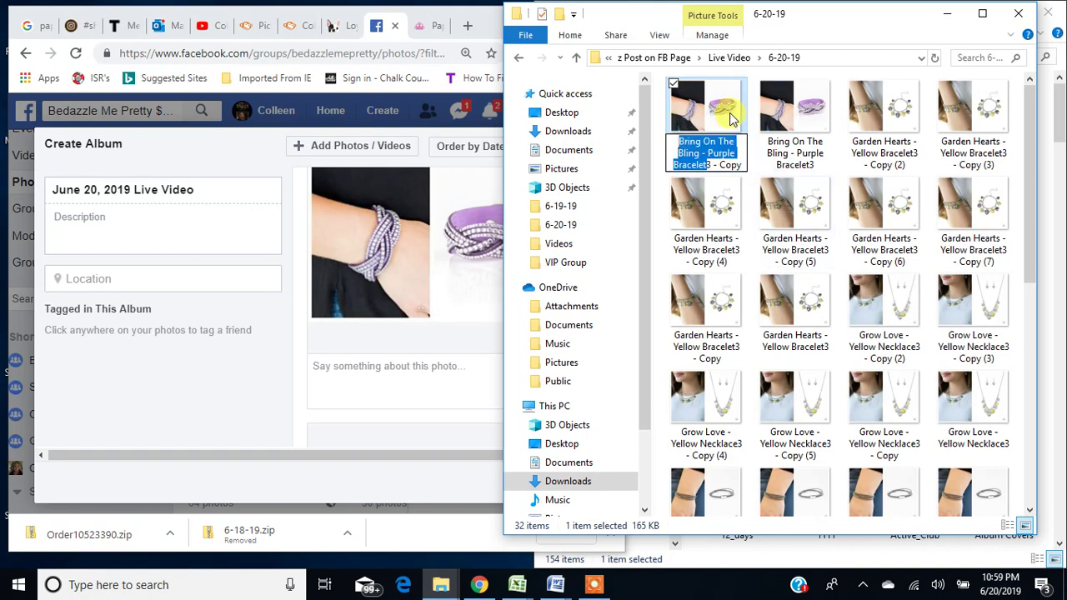
click(369, 361)
key(ctrl+v)
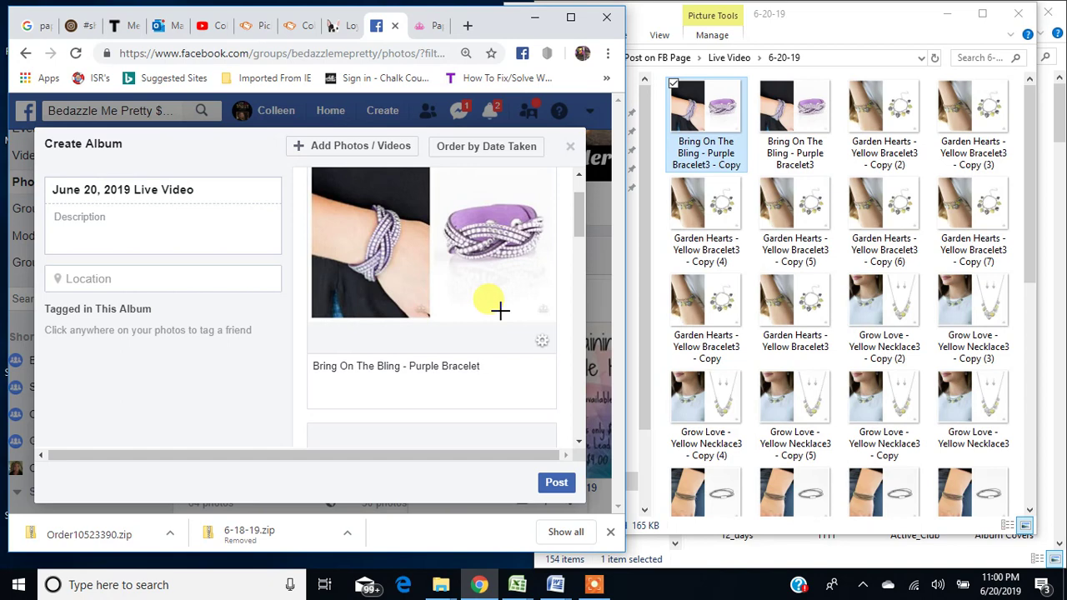
- Add a second line reading "Video item #" to the purple bracelet's caption and select that line
scroll(495, 348, down, 4)
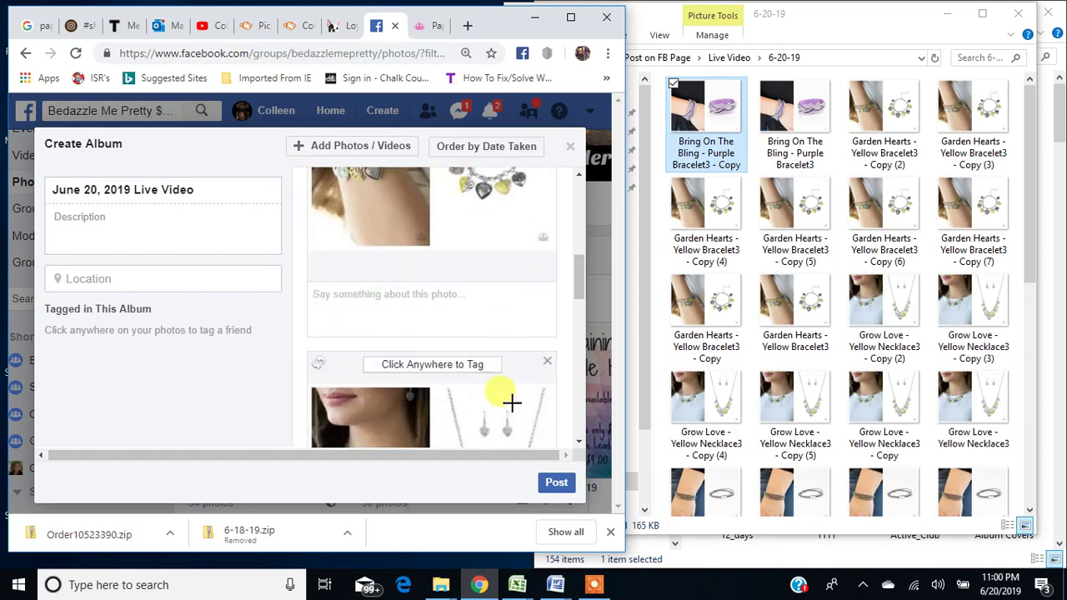
scroll(512, 412, down, 3)
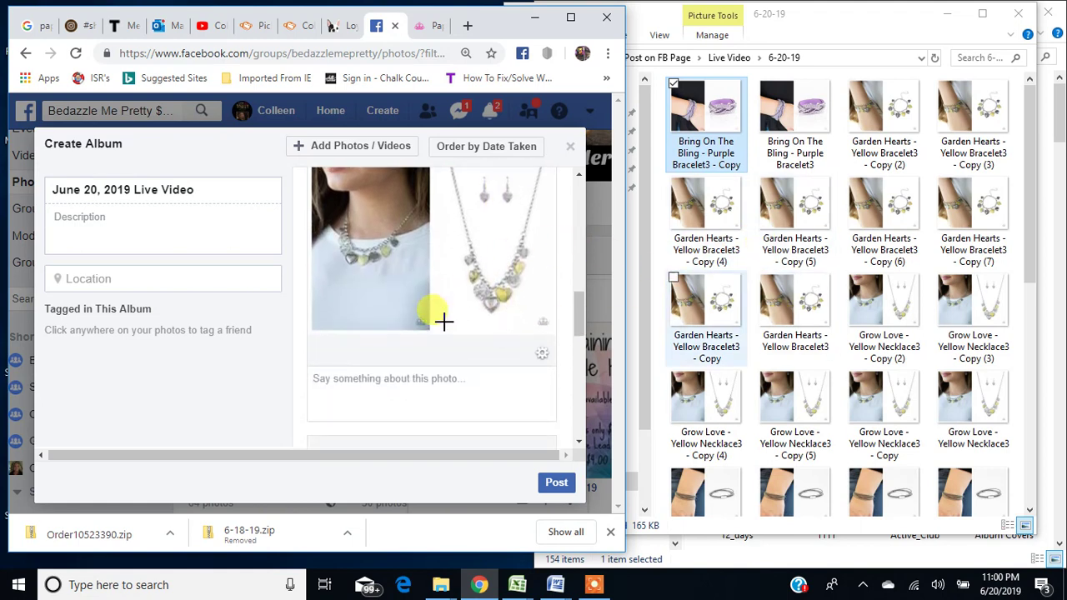
scroll(441, 318, down, 1)
scroll(441, 322, up, 4)
click(489, 368)
key(Return)
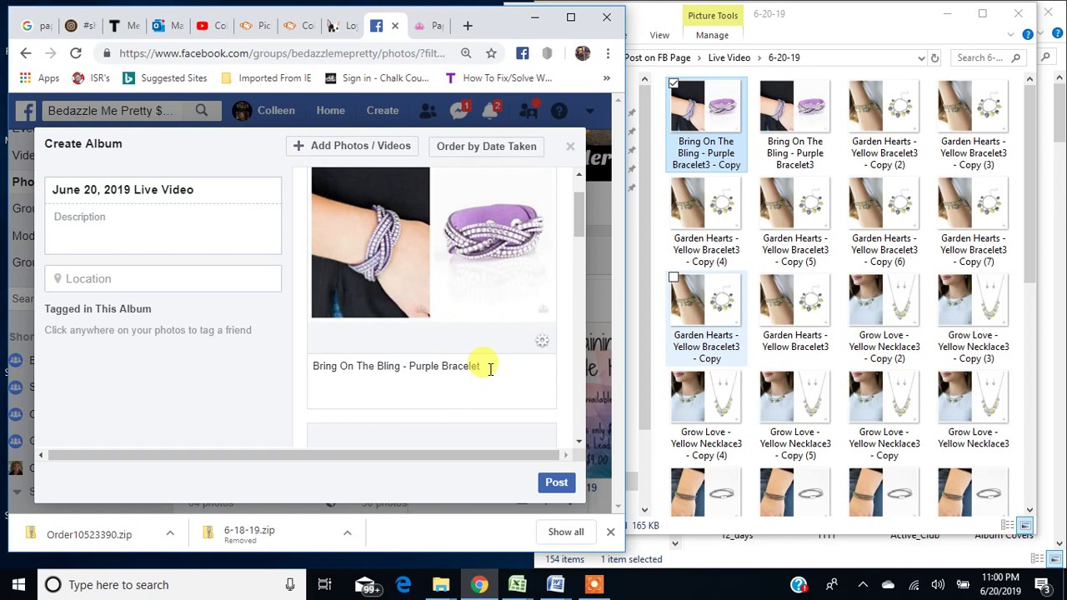
text(Video item #)
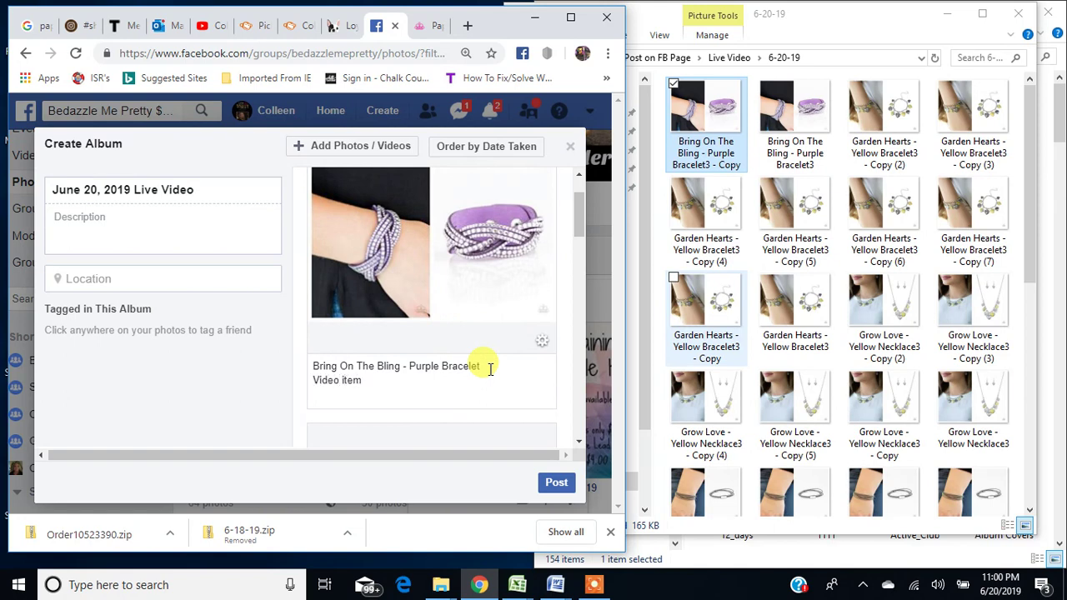
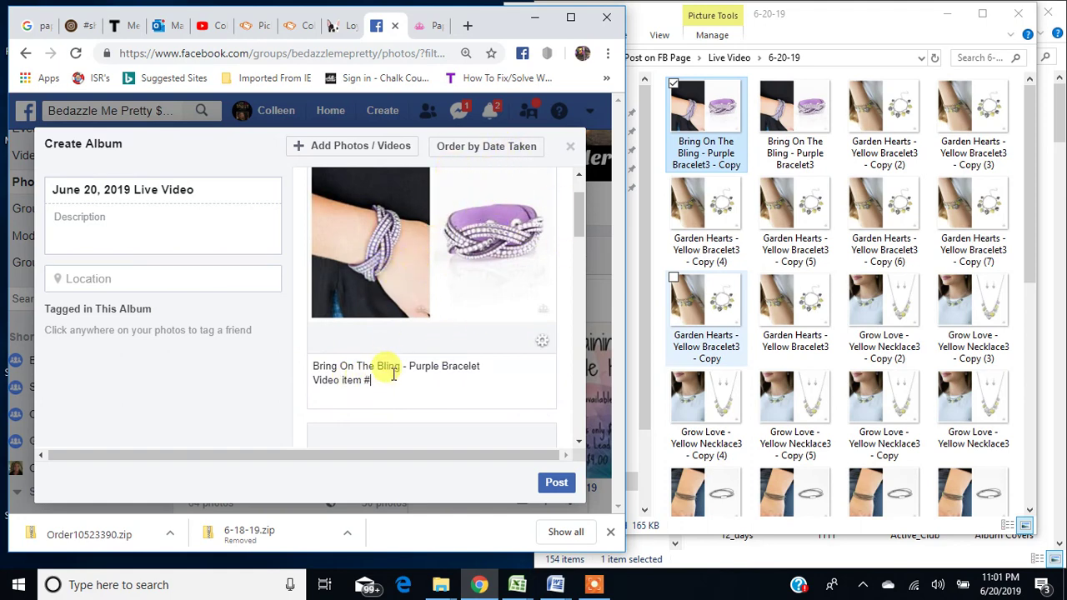
drag(314, 382, 475, 386)
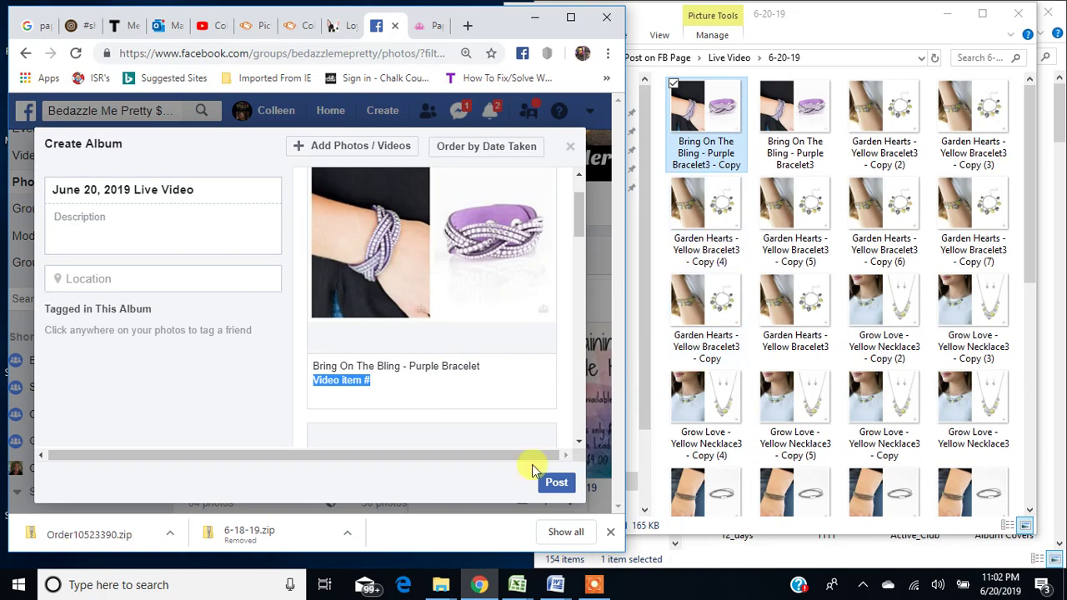
- Close the June 20, 2019 Live Video album draft without posting and discard its changes
scroll(421, 305, down, 2)
scroll(421, 326, down, 8)
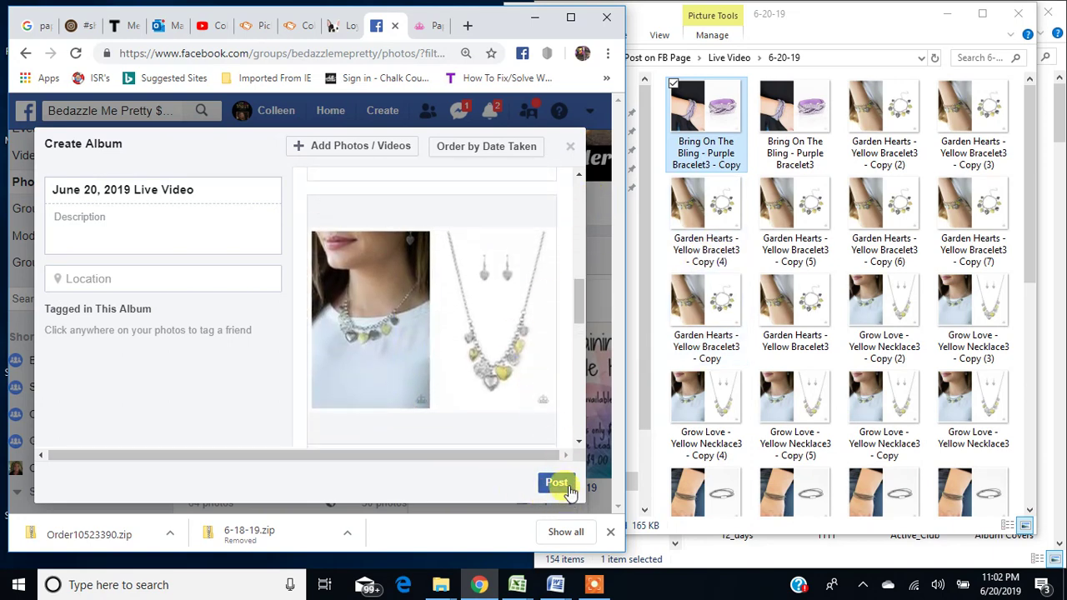
click(572, 149)
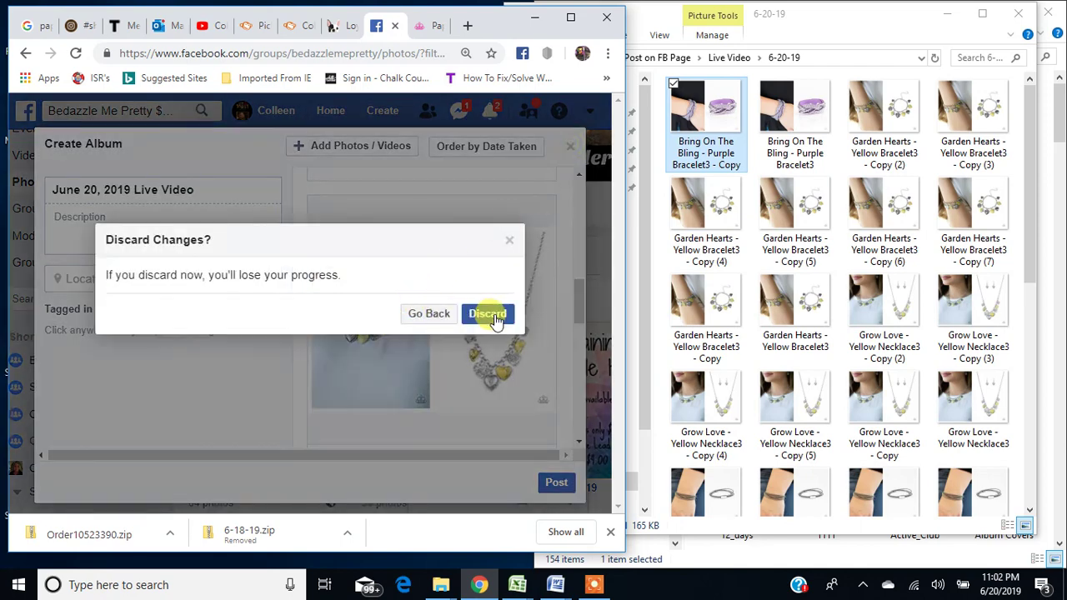
click(440, 317)
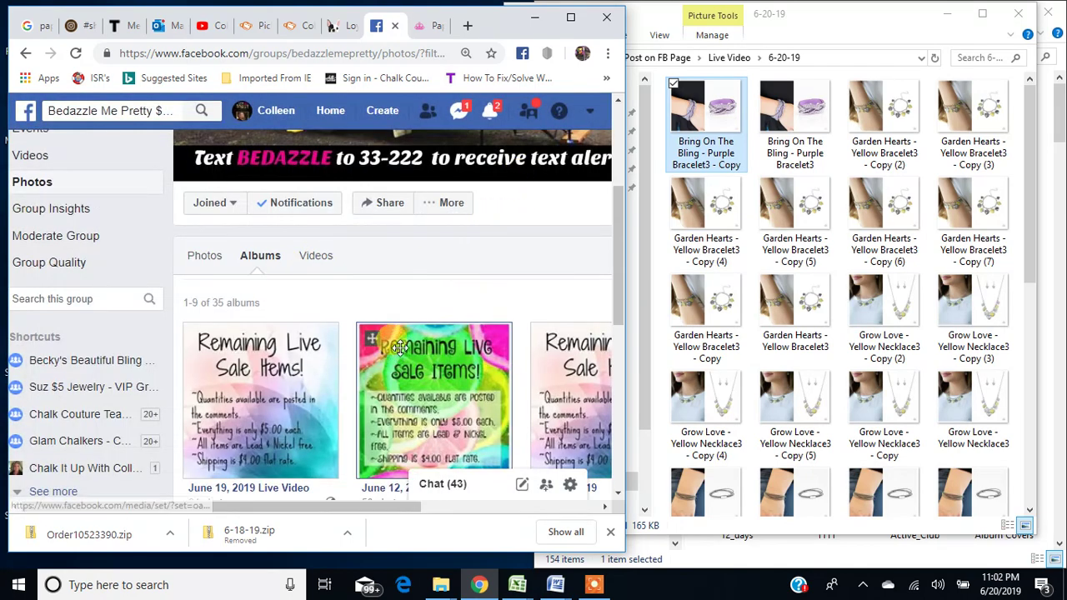
- Widen the browser window and look through the group's existing photo albums
scroll(576, 267, down, 2)
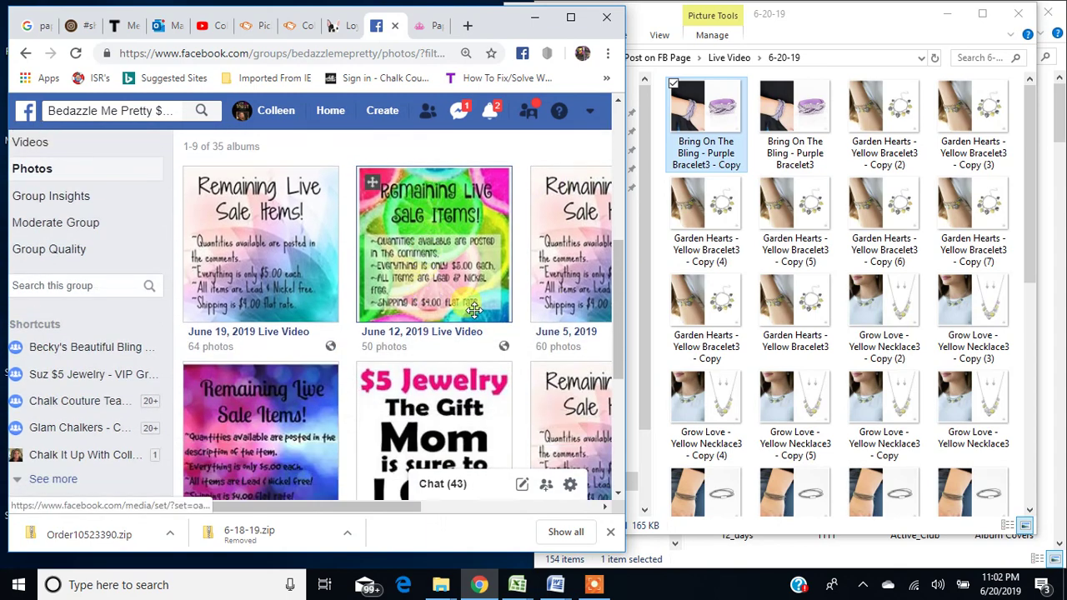
drag(625, 256, 973, 257)
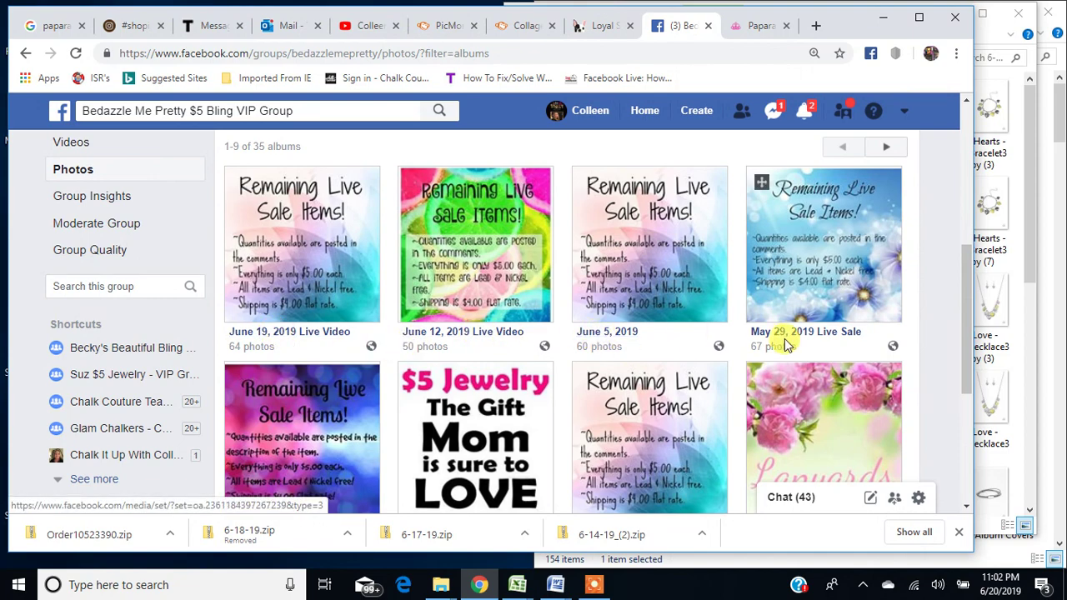
scroll(368, 426, down, 1)
scroll(368, 425, down, 2)
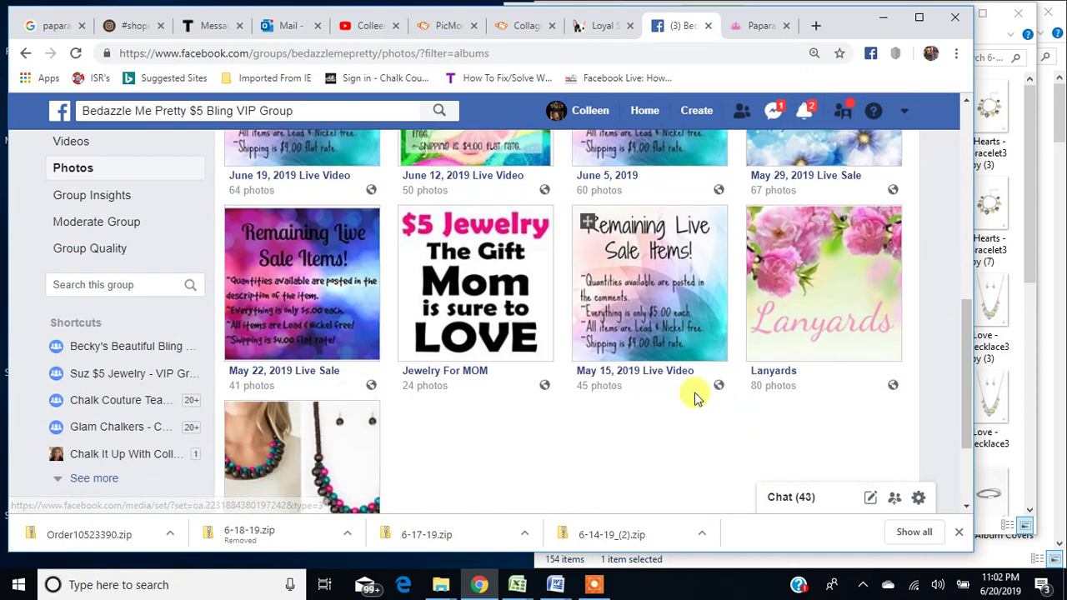
scroll(400, 441, up, 2)
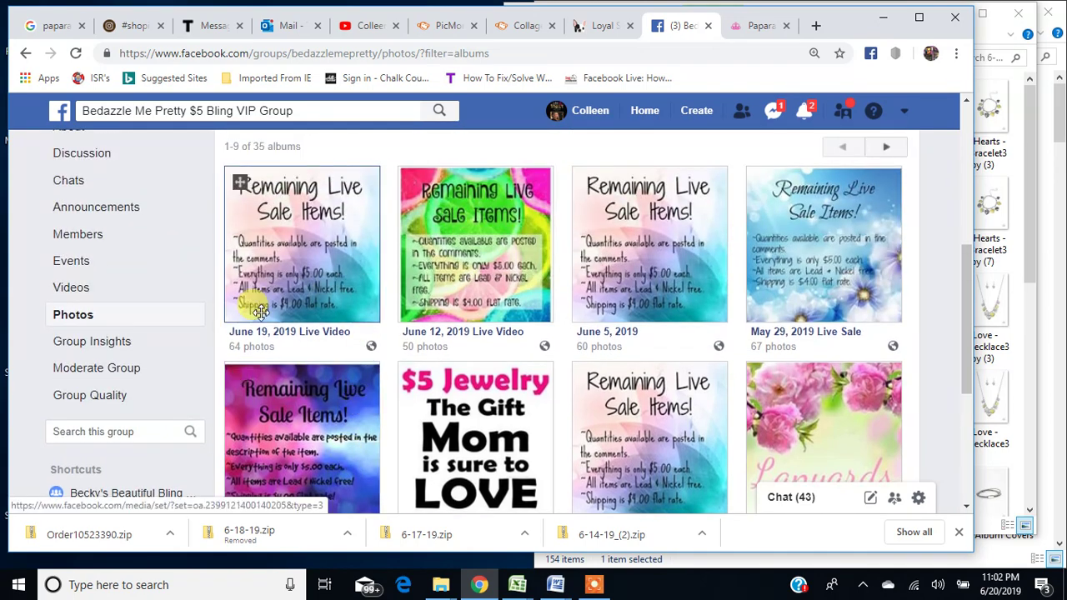
- Open the June 12, 2019 Live Video album and look through its jewelry photos
click(489, 331)
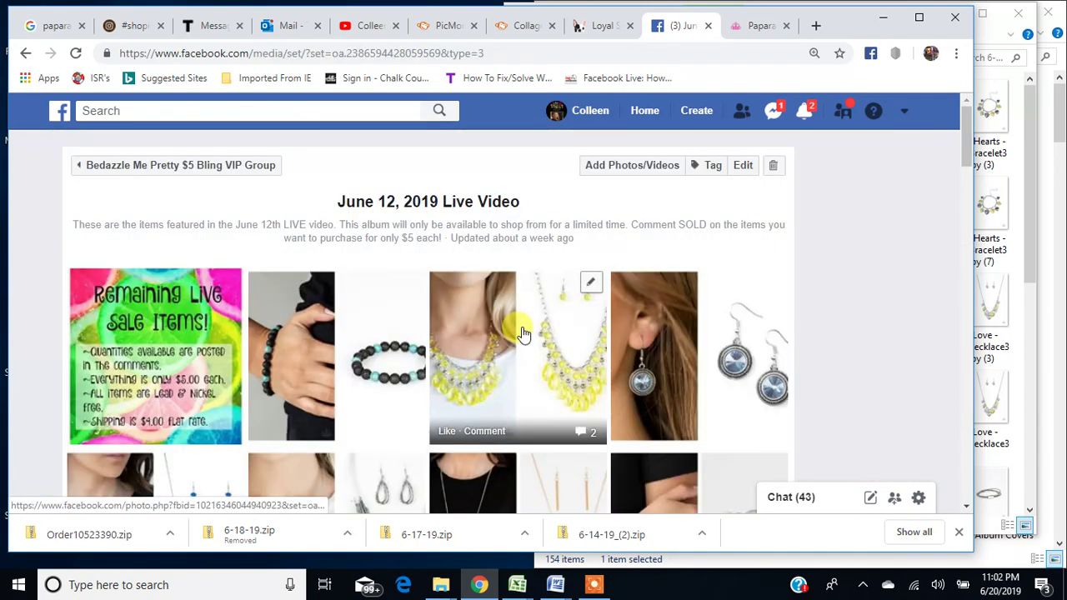
scroll(468, 333, down, 1)
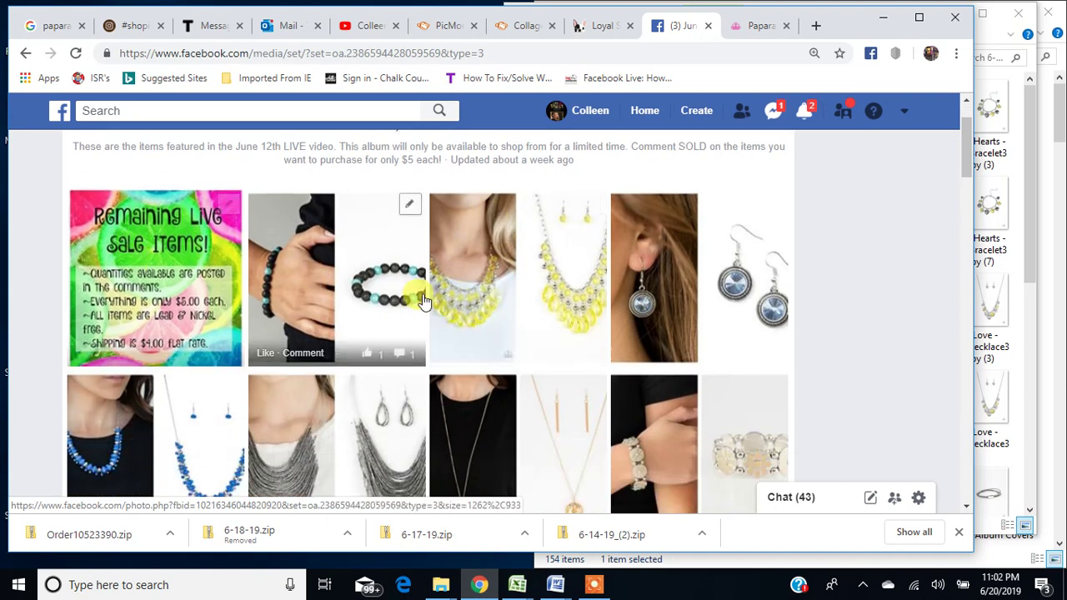
scroll(517, 312, down, 5)
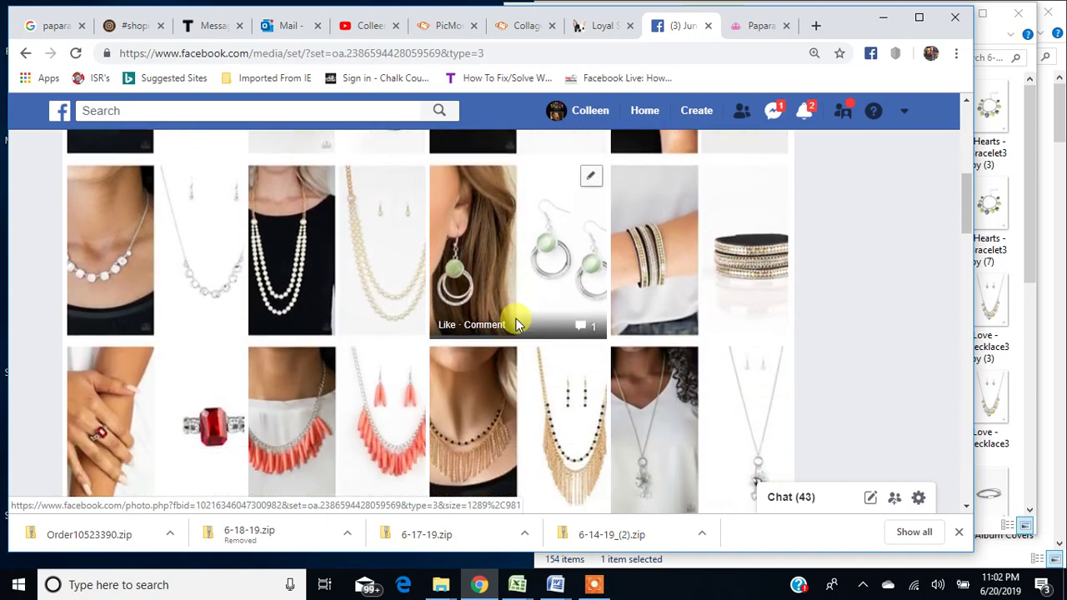
scroll(515, 329, down, 6)
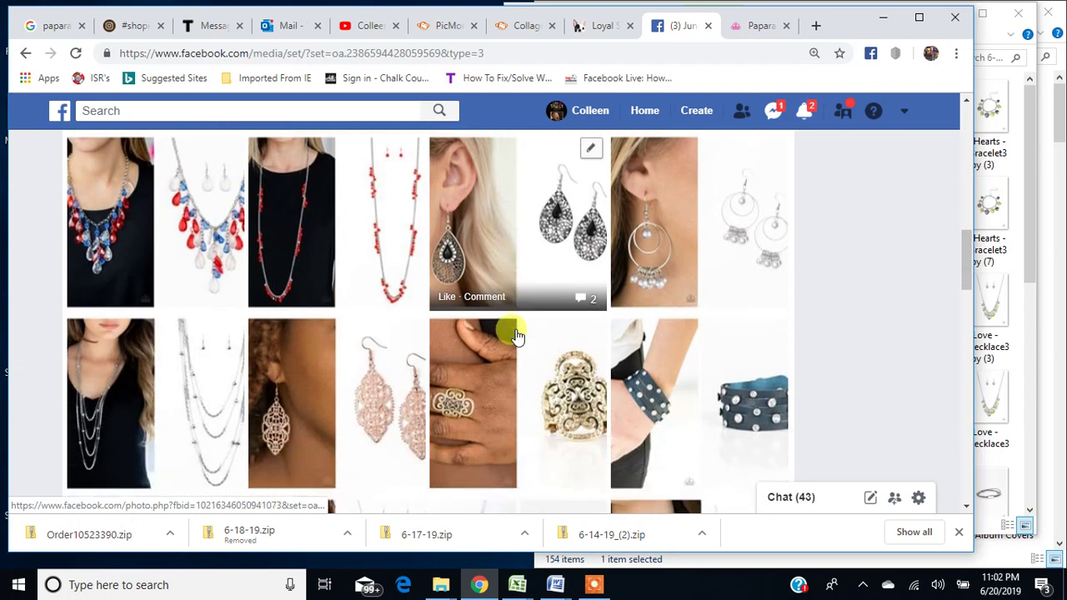
scroll(515, 334, down, 5)
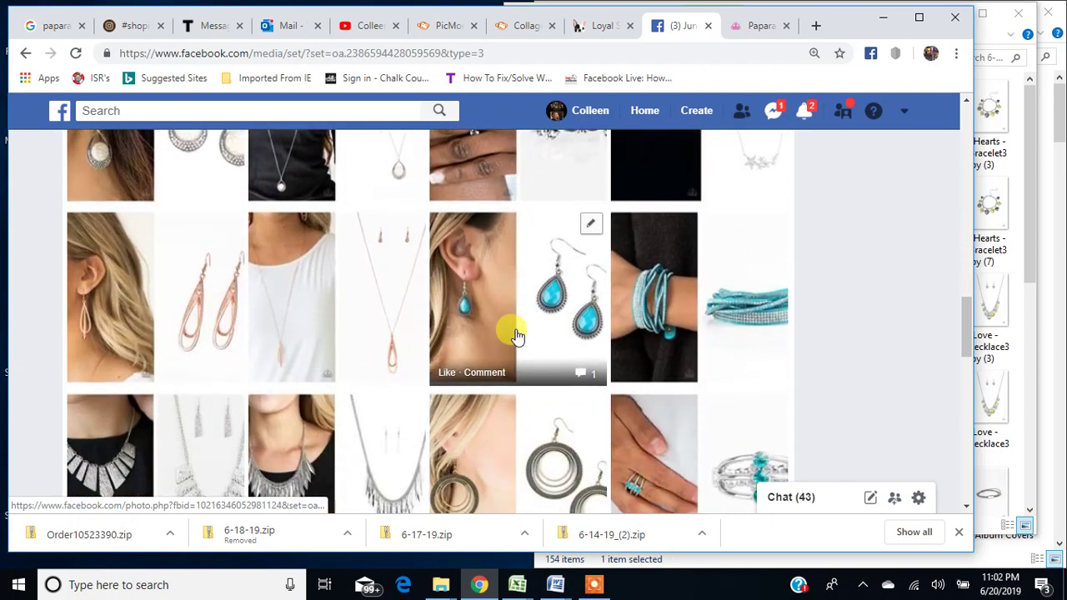
- Open the All Zen - Blue Bracelet photo in the June 12 album, narrow the browser window and view its caption and comments
scroll(515, 335, down, 5)
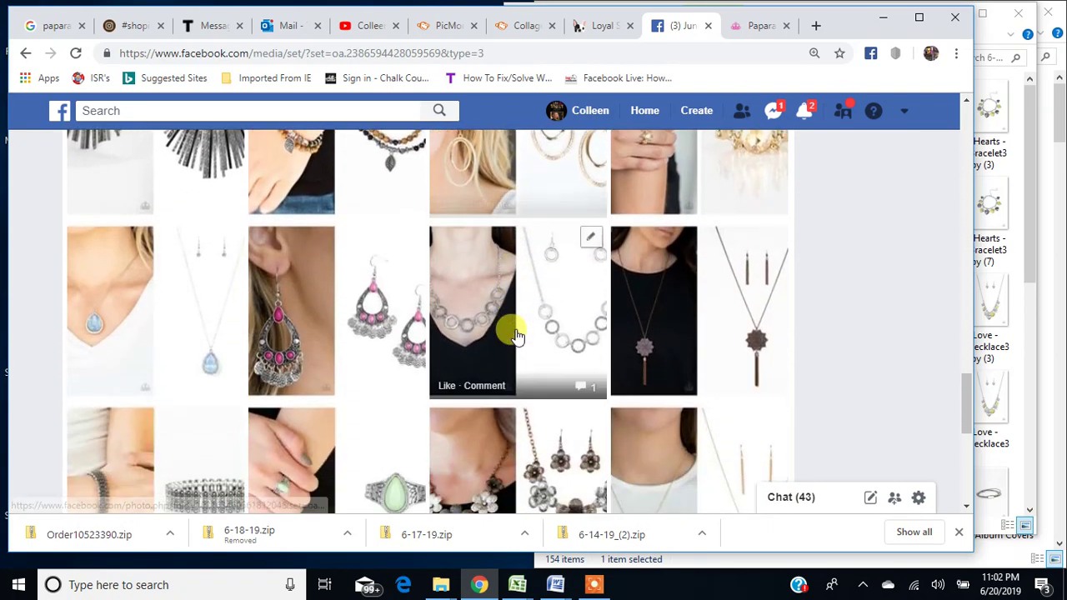
scroll(817, 358, up, 6)
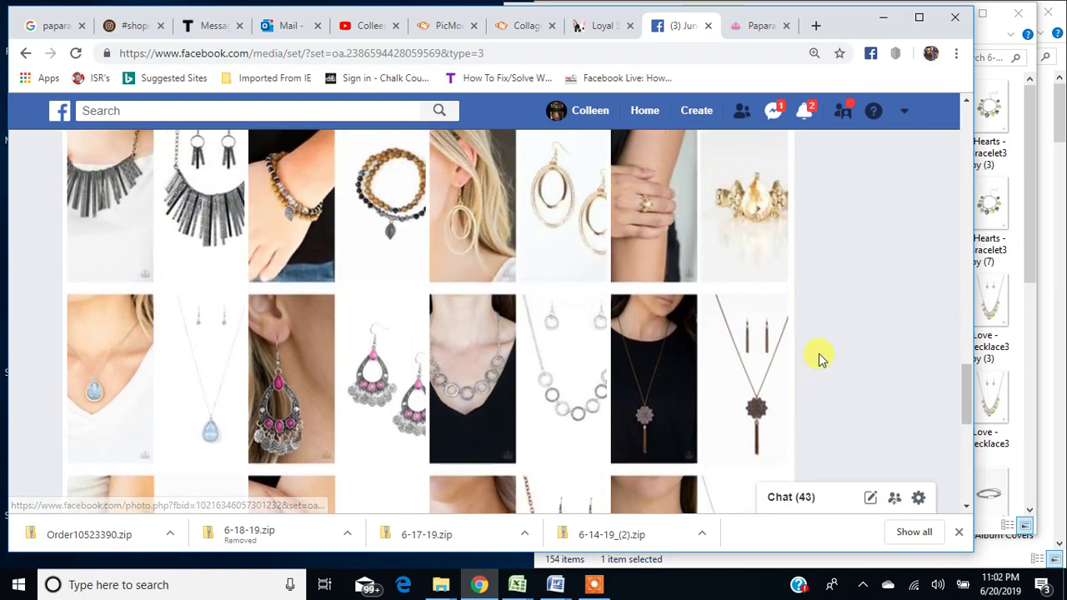
scroll(817, 358, up, 10)
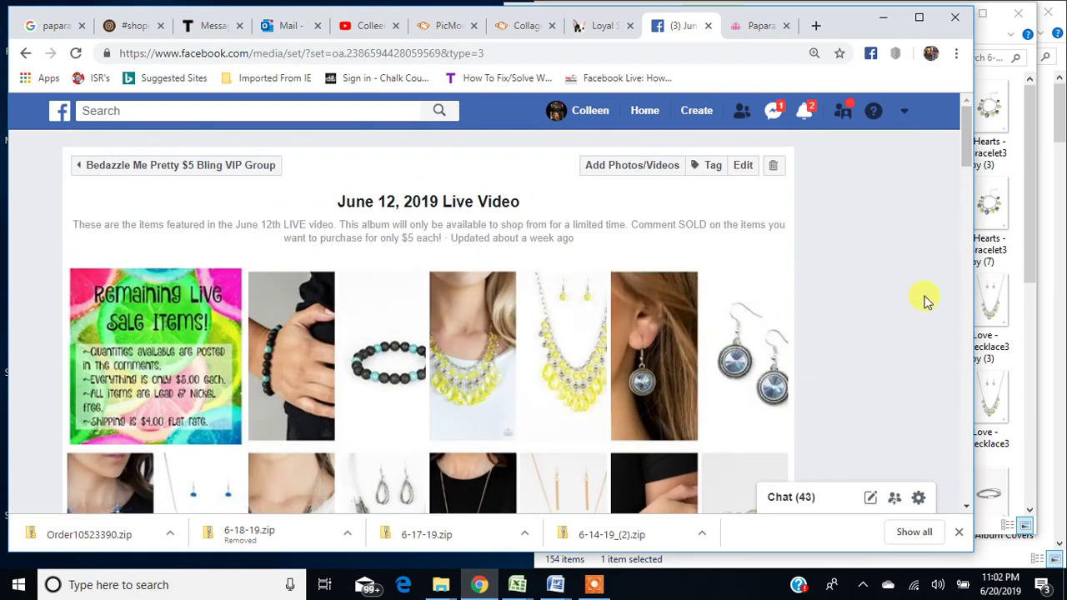
click(336, 347)
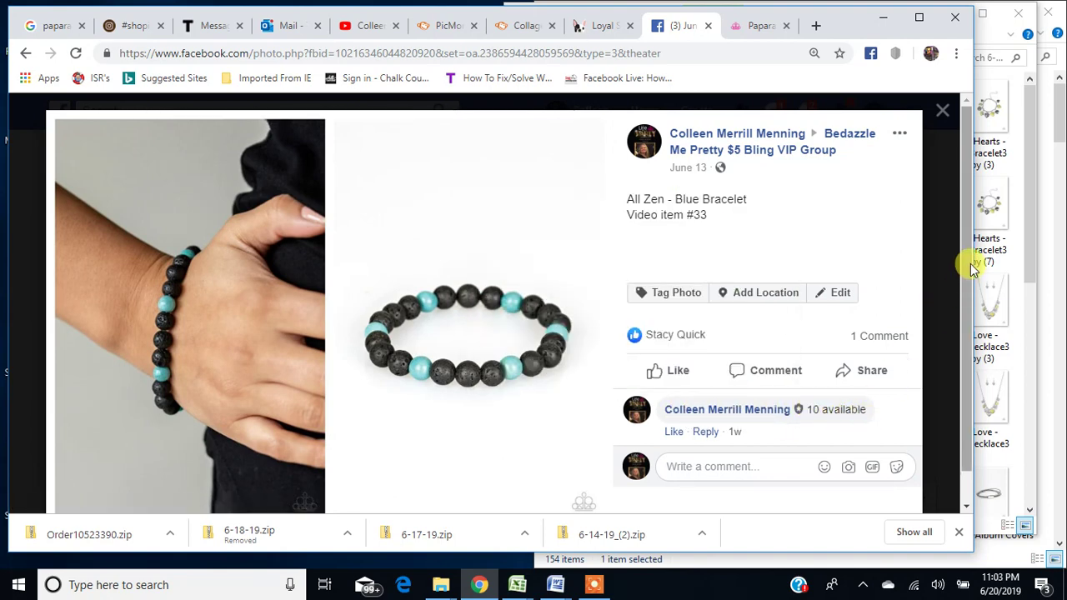
drag(972, 263, 609, 281)
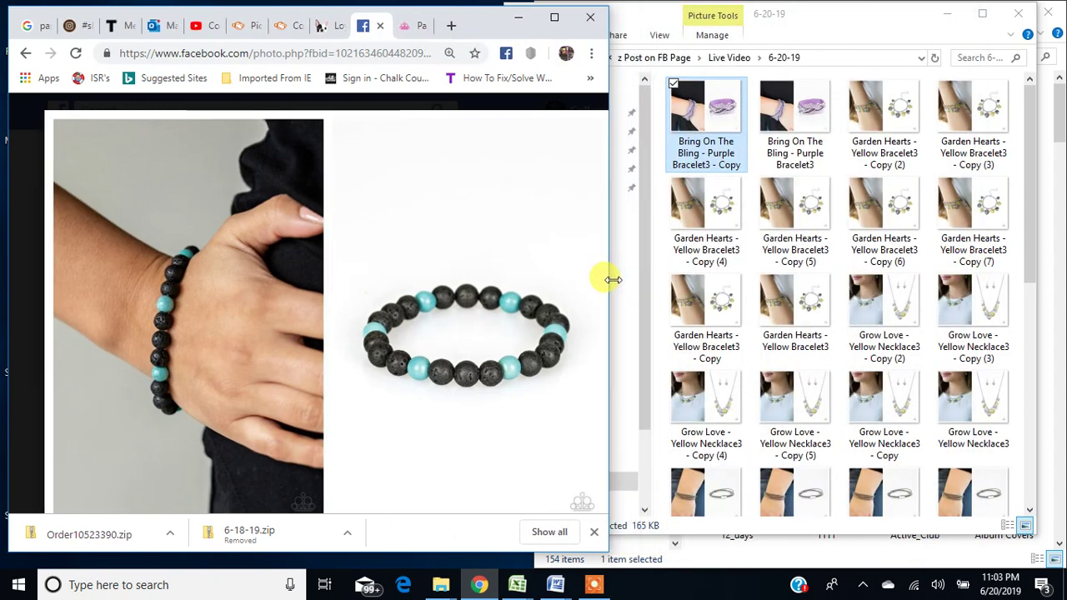
drag(322, 505, 385, 502)
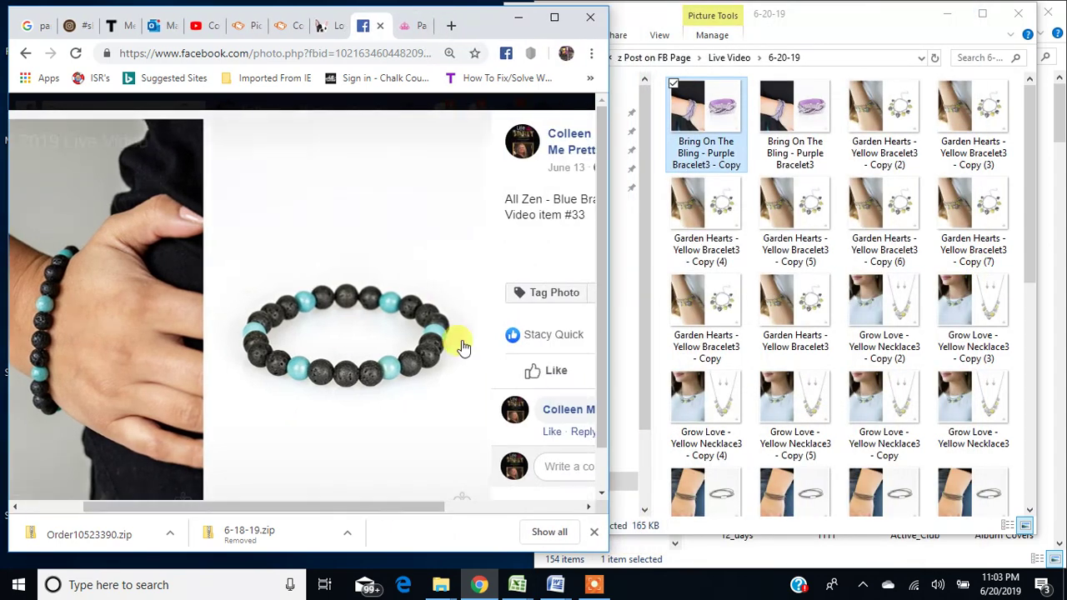
drag(419, 506, 546, 506)
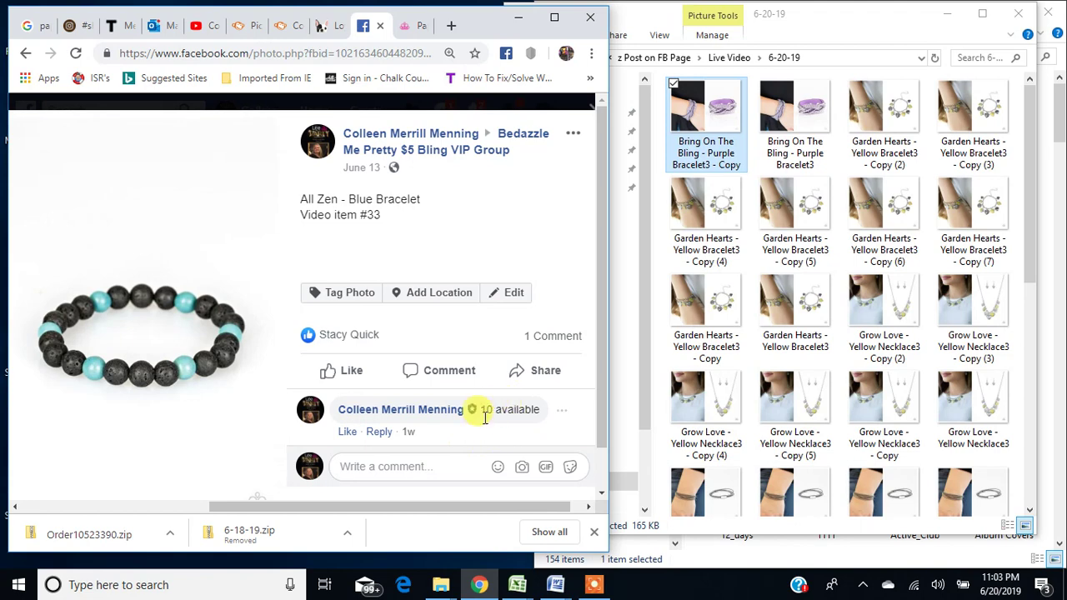
- Browse the four album photos after the blue bracelet, checking their captions and availability comments, and return to the album
click(258, 316)
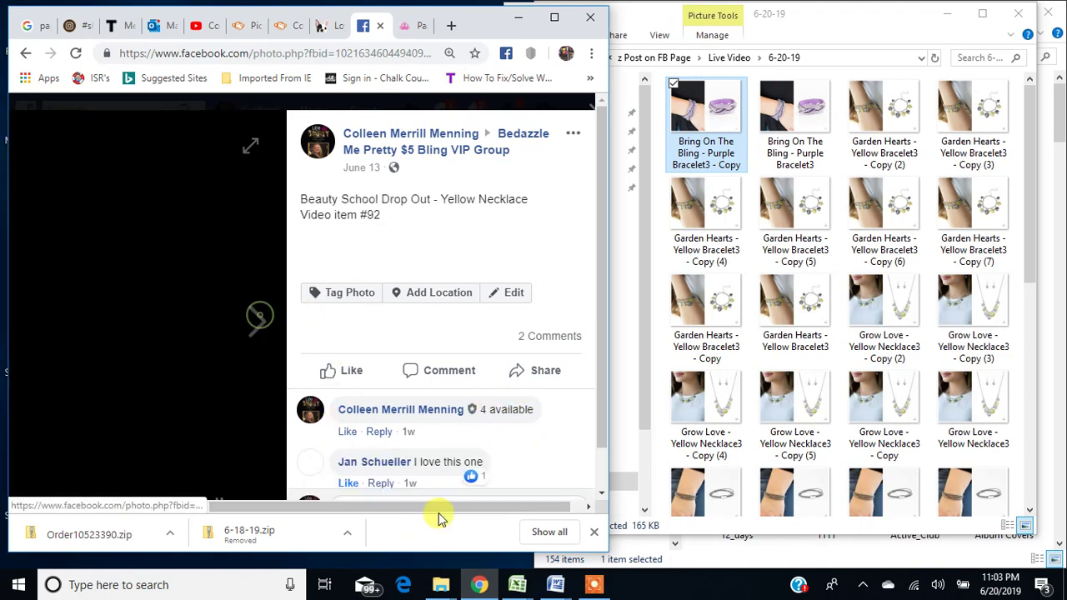
scroll(486, 442, down, 1)
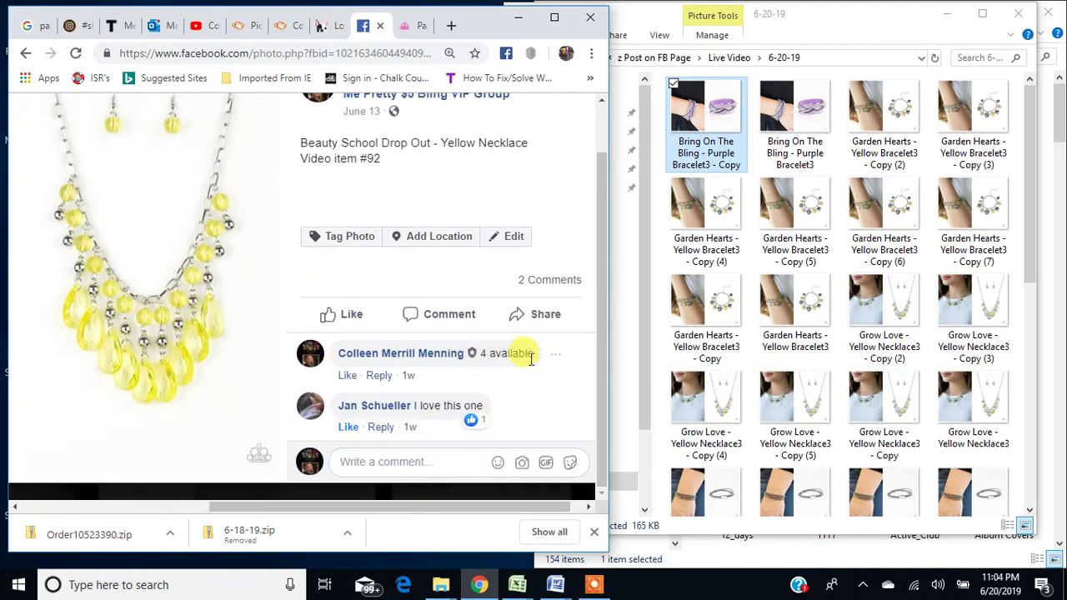
click(256, 277)
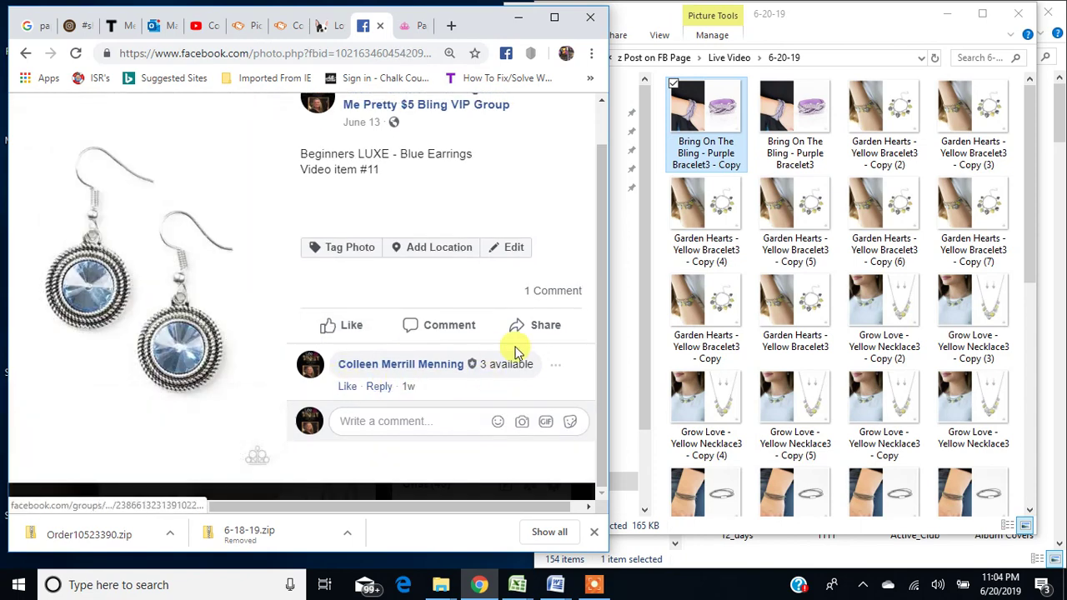
click(256, 272)
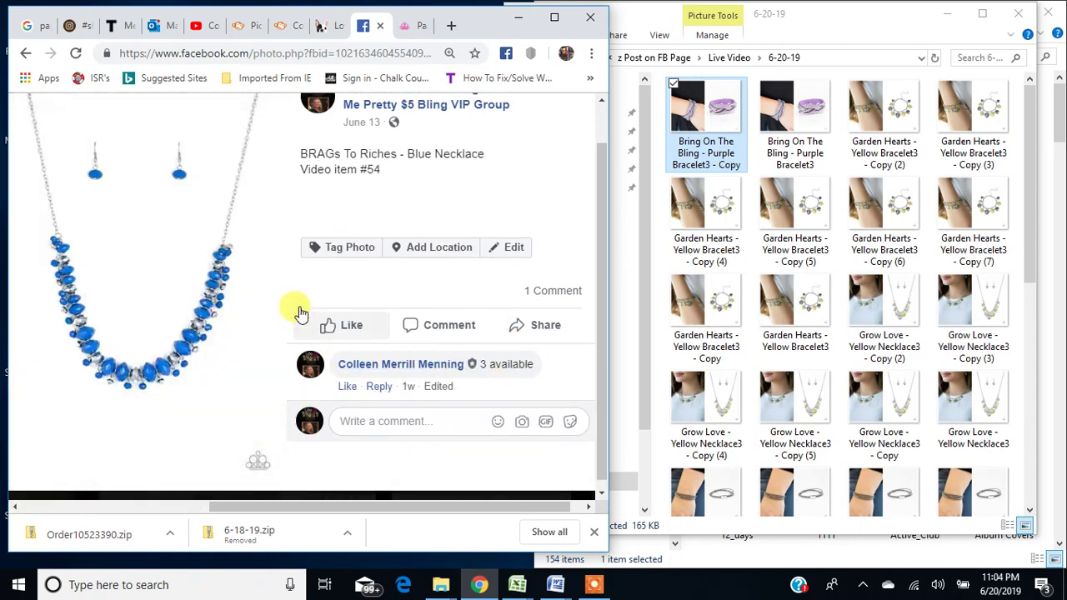
click(259, 279)
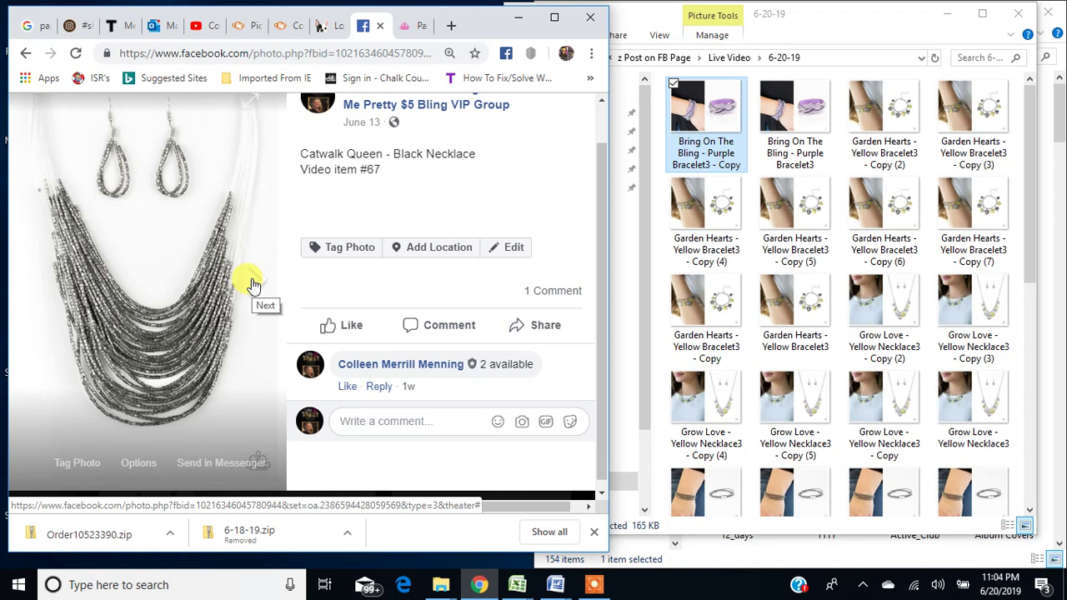
click(236, 409)
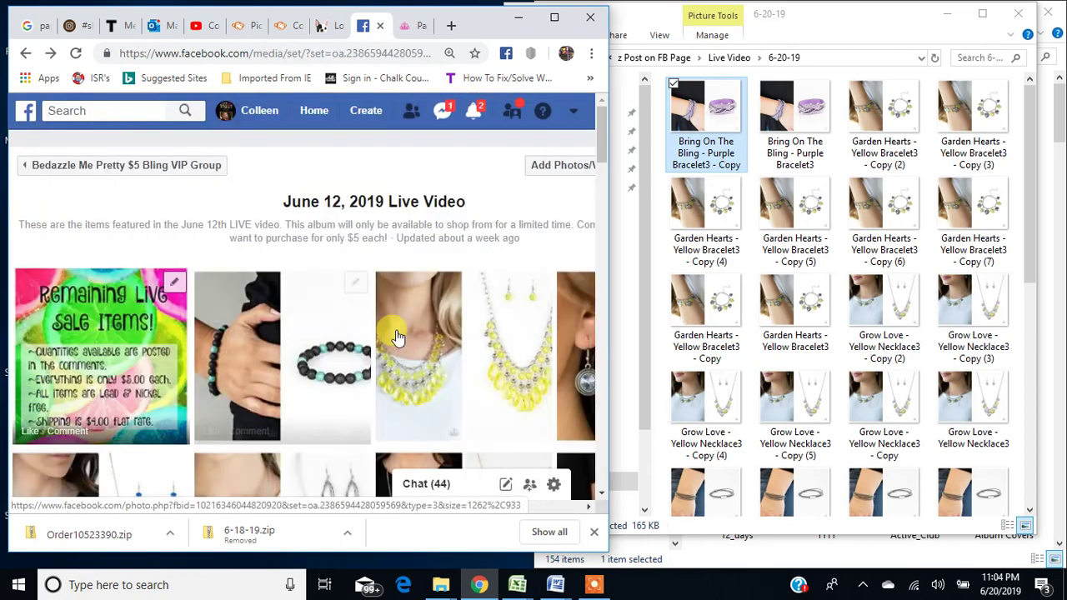
- Look over more of the album's items, review the All Zen - Blue Bracelet photo's caption and comment again, and close it
scroll(428, 331, down, 8)
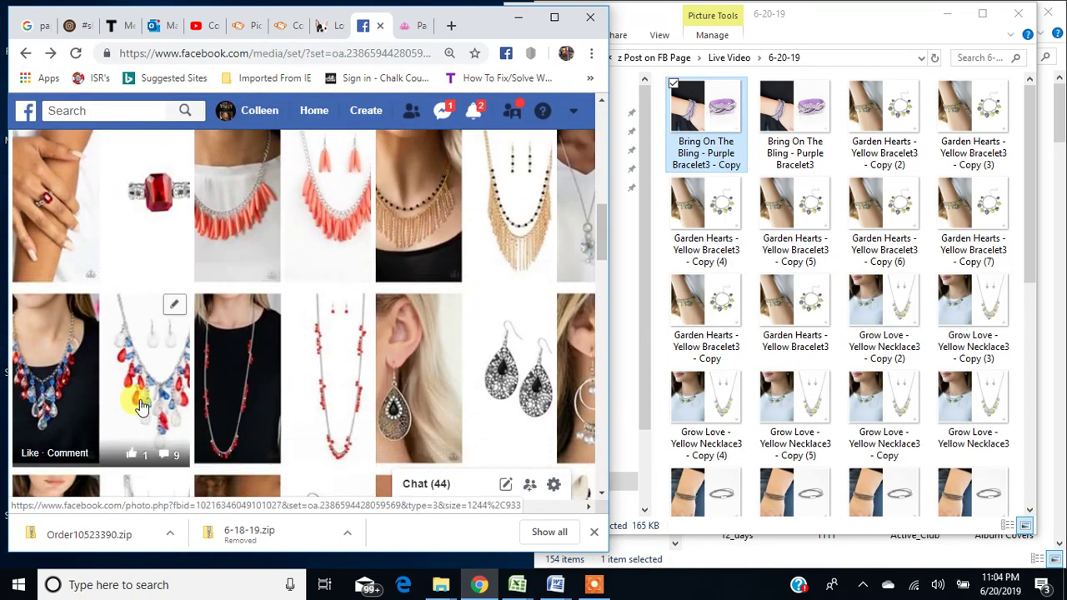
scroll(326, 325, up, 5)
scroll(330, 351, up, 3)
click(294, 345)
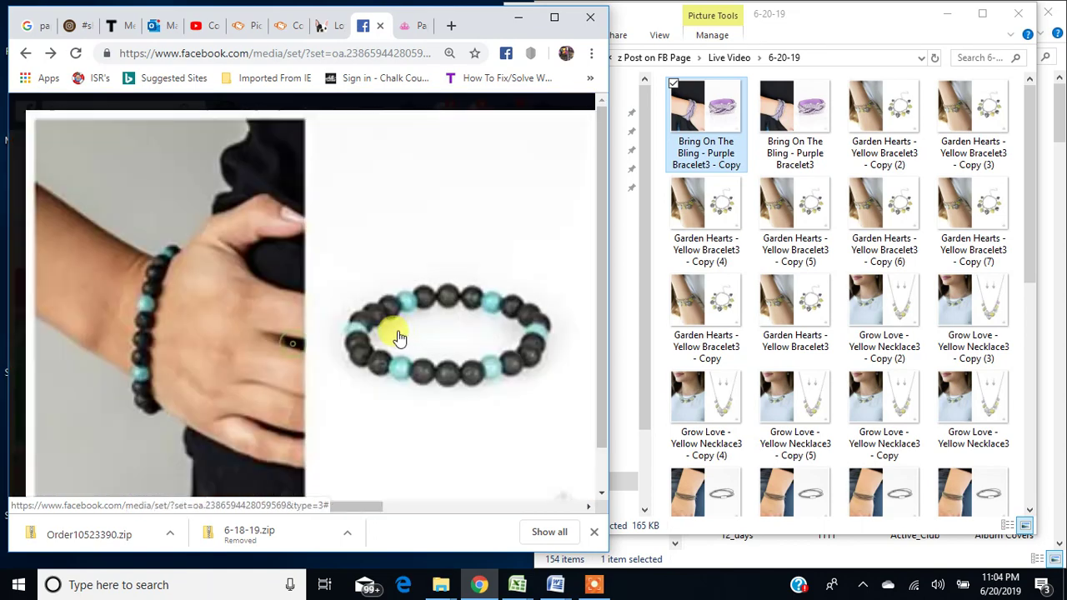
drag(375, 505, 542, 504)
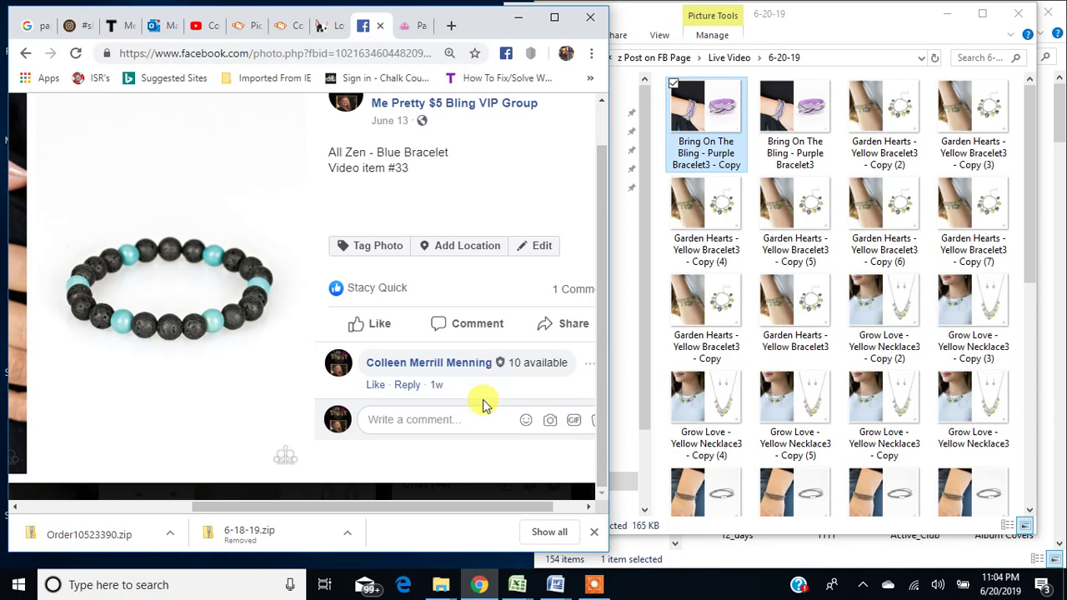
click(200, 494)
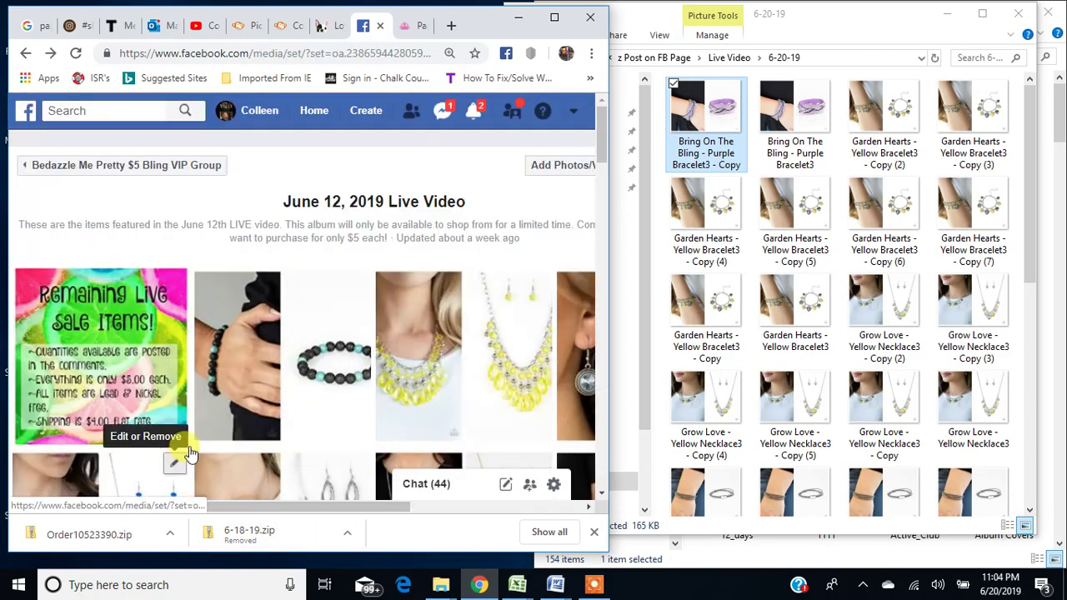
- Return to the Bedazzle Me Pretty $5 Bling VIP Group page, widen the browser window and find the June 19, 2019 Live Video announcement
click(150, 165)
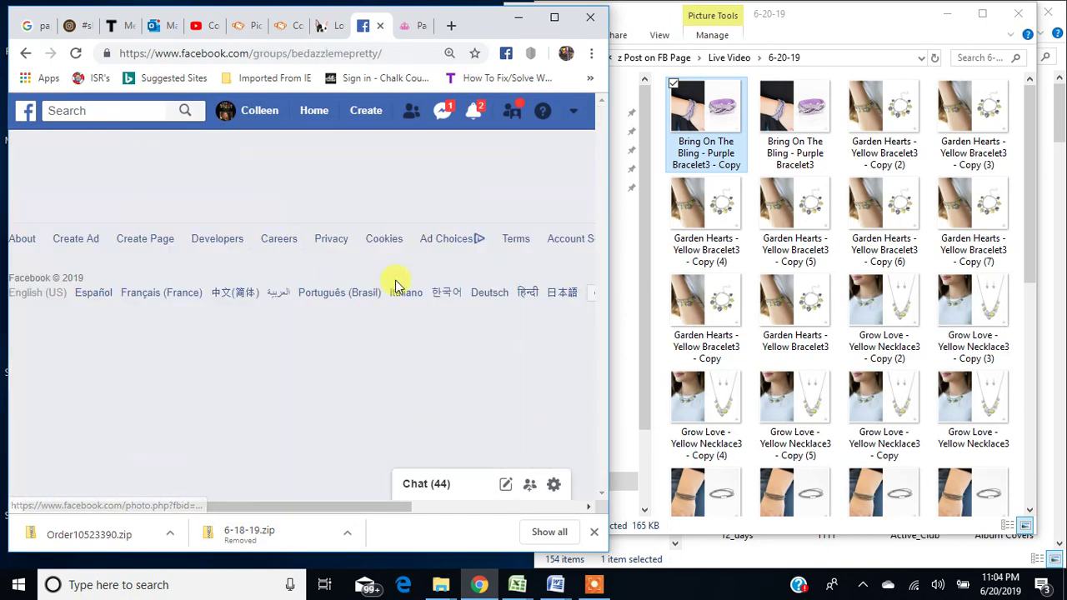
drag(611, 201, 1017, 217)
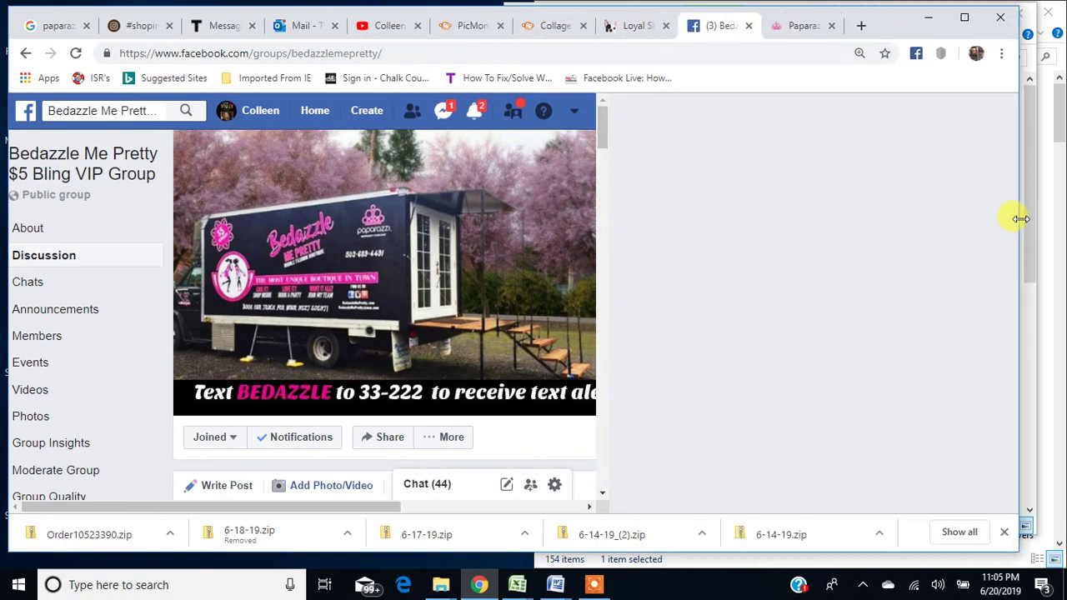
scroll(642, 348, down, 10)
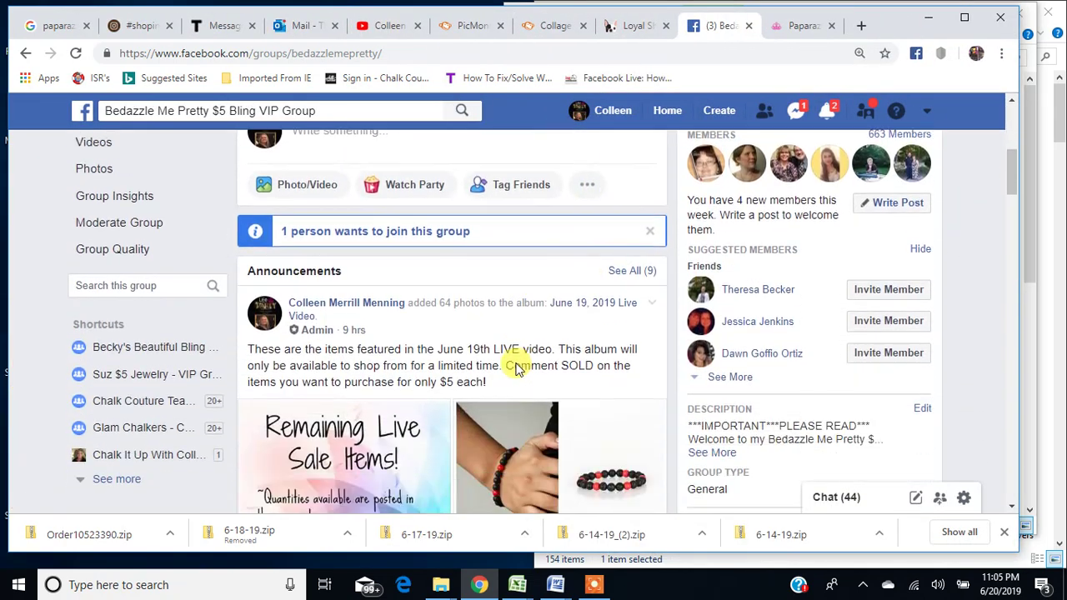
scroll(515, 367, up, 2)
scroll(572, 300, up, 3)
- Examine the June 19, 2019 Live Video announcement's photos and its post options without changing any of them
click(652, 312)
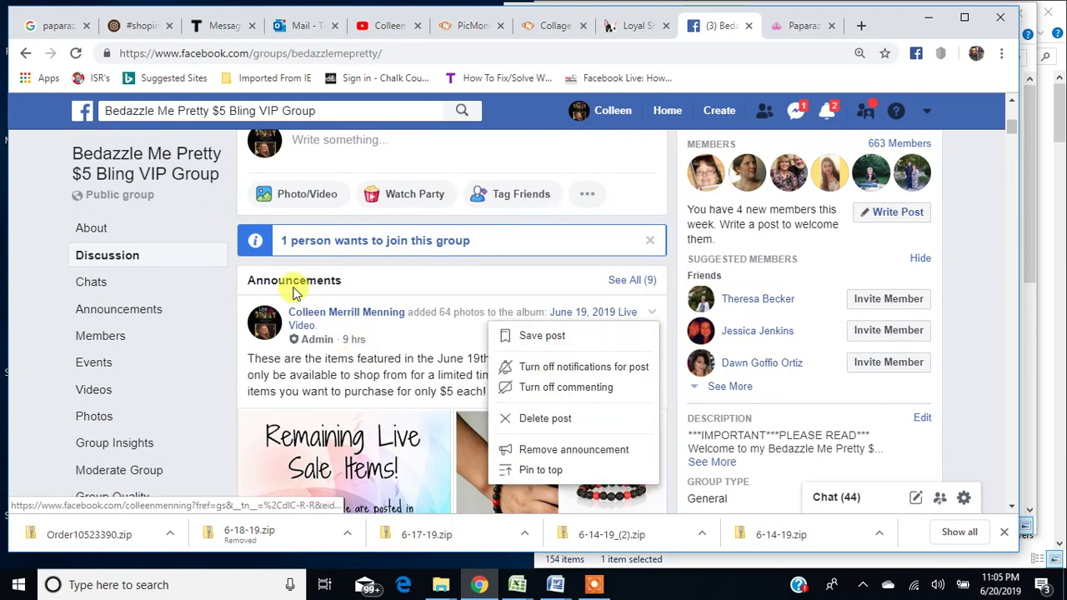
click(428, 266)
scroll(331, 292, down, 3)
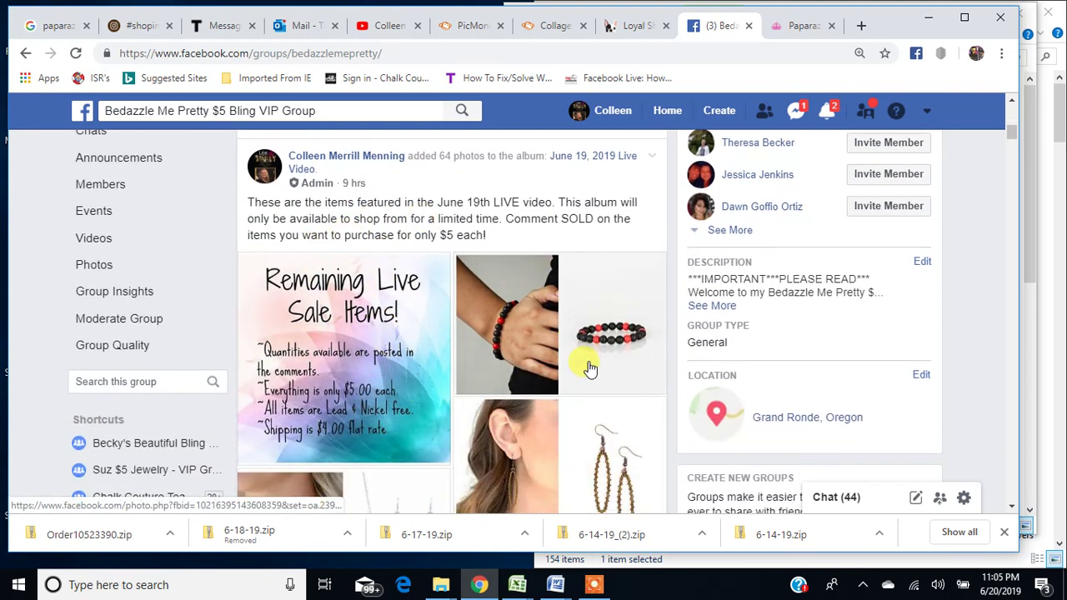
scroll(609, 379, down, 2)
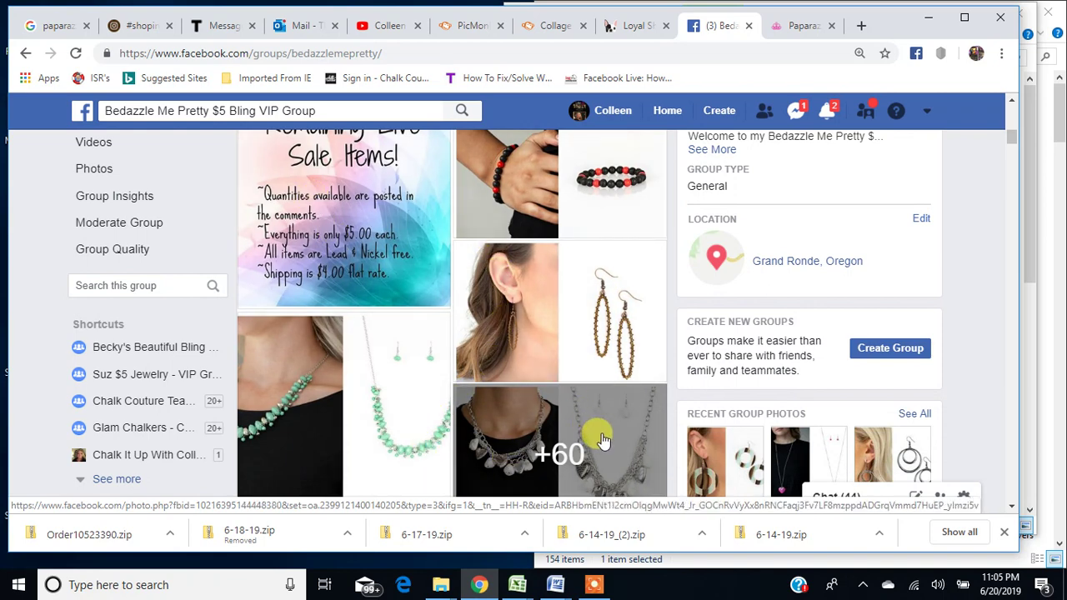
scroll(602, 441, up, 2)
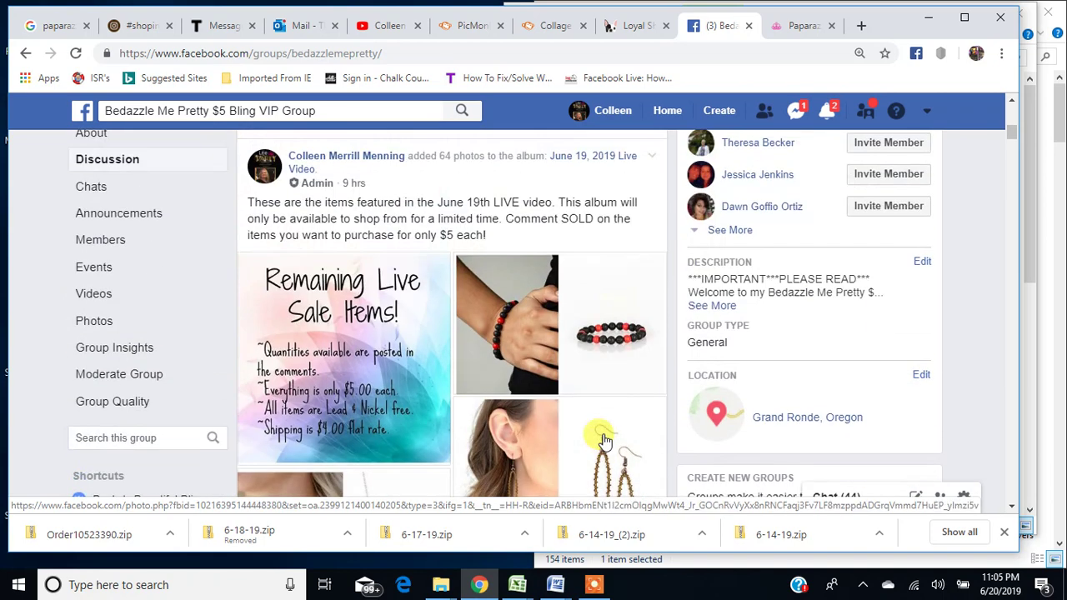
click(653, 157)
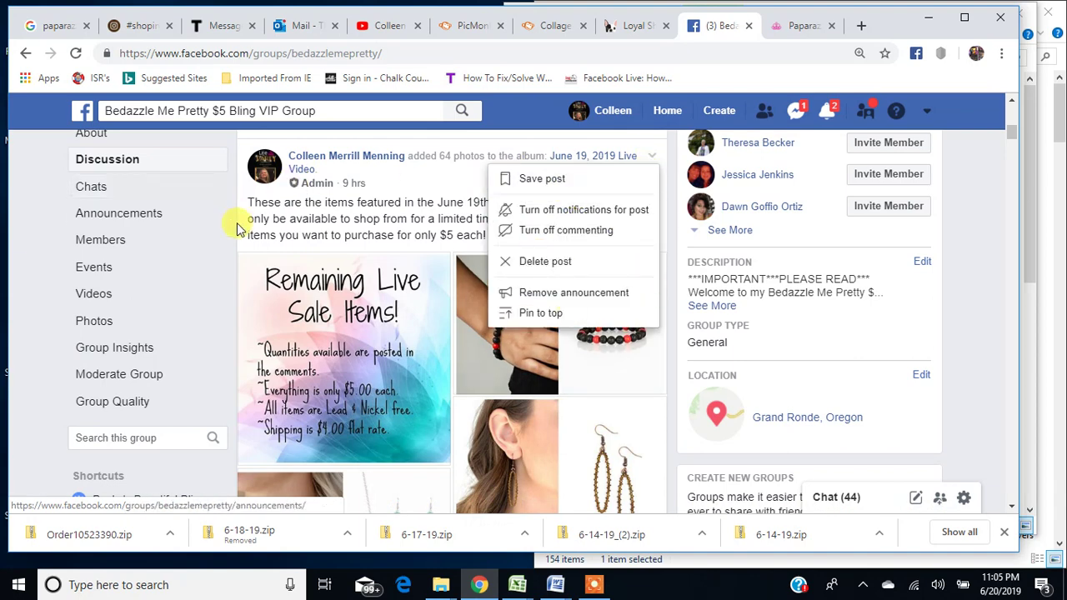
click(424, 232)
- Look through the group's discussion feed for individual jewelry photo posts that members have commented on
scroll(423, 245, down, 3)
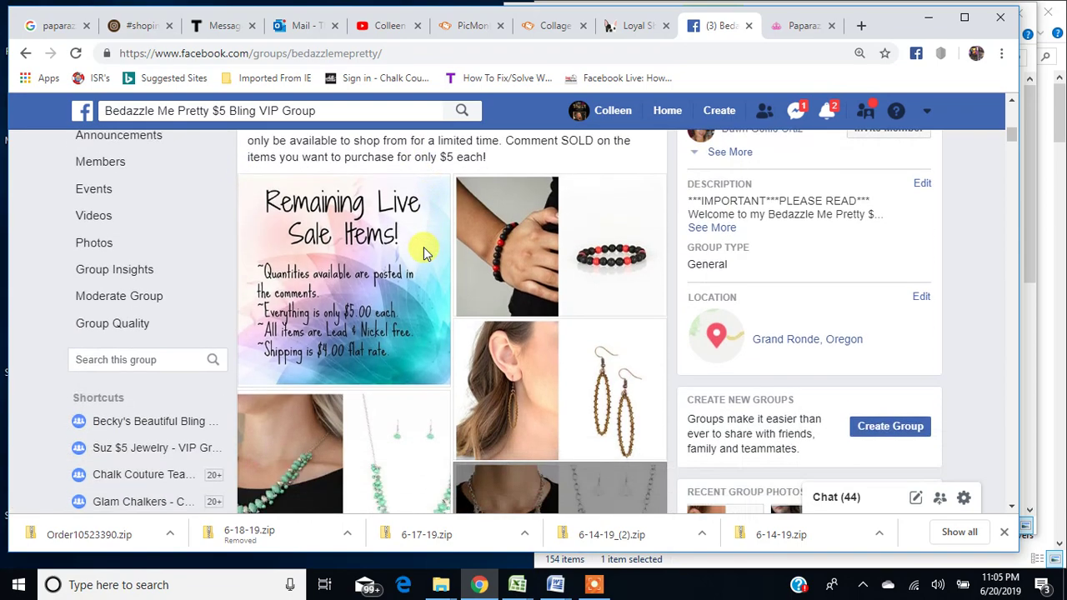
scroll(423, 252, down, 6)
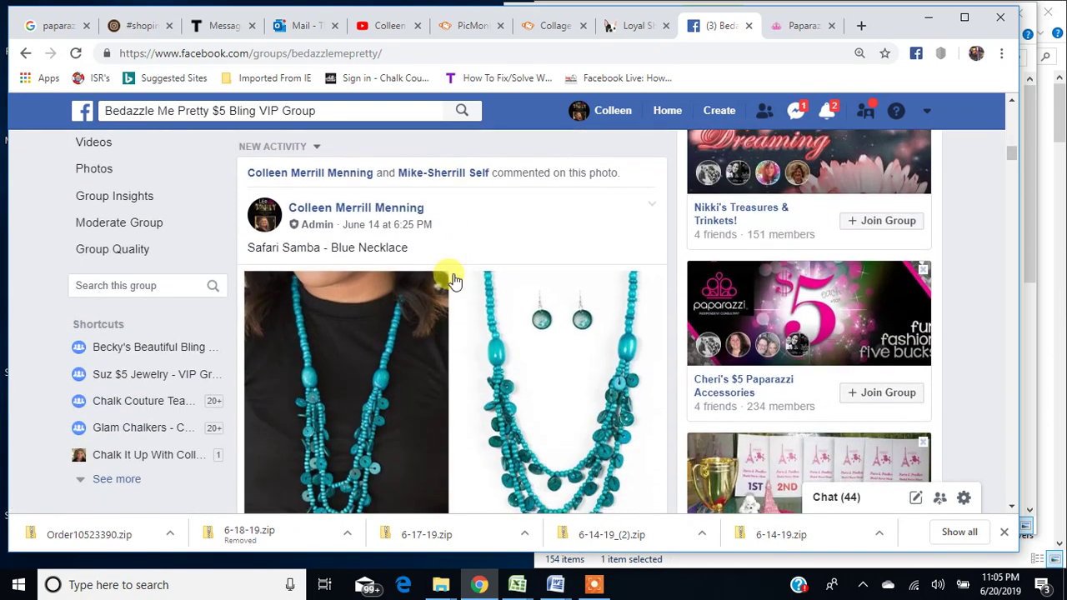
scroll(454, 280, down, 7)
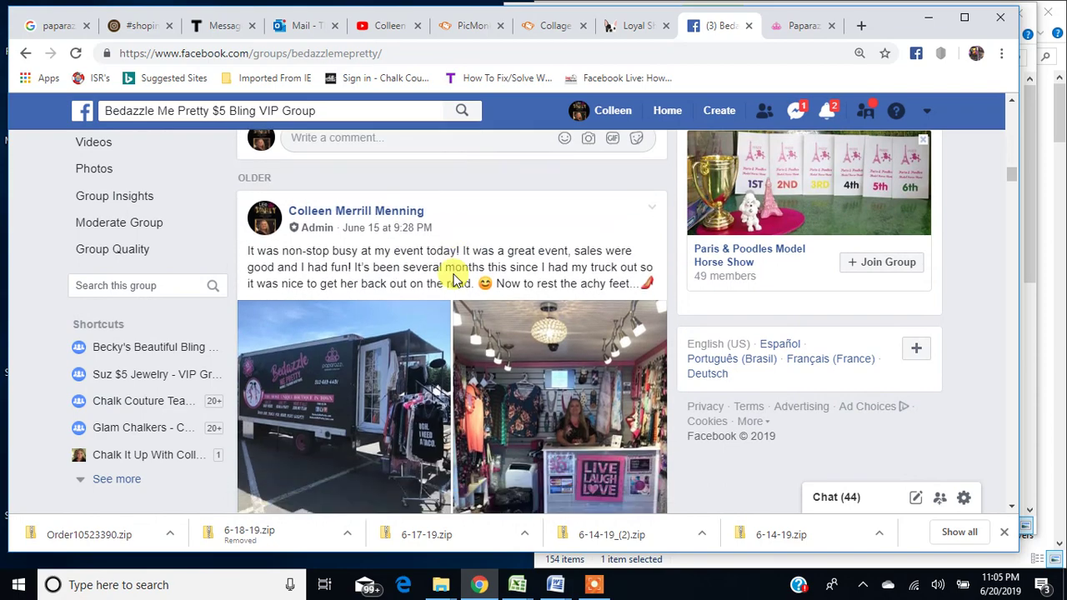
scroll(453, 280, down, 5)
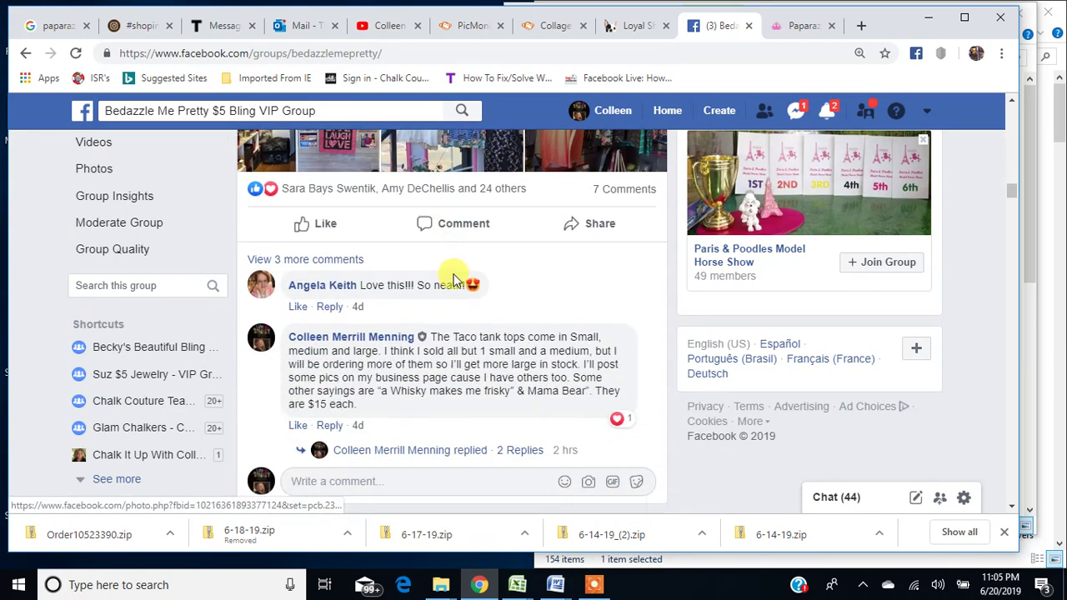
scroll(454, 280, down, 7)
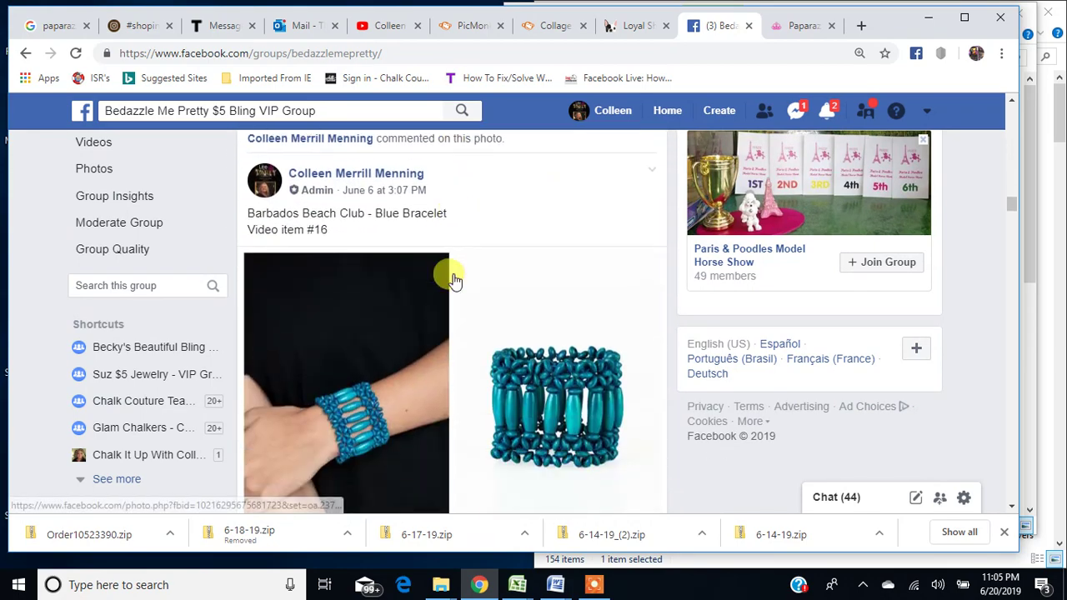
scroll(453, 279, down, 8)
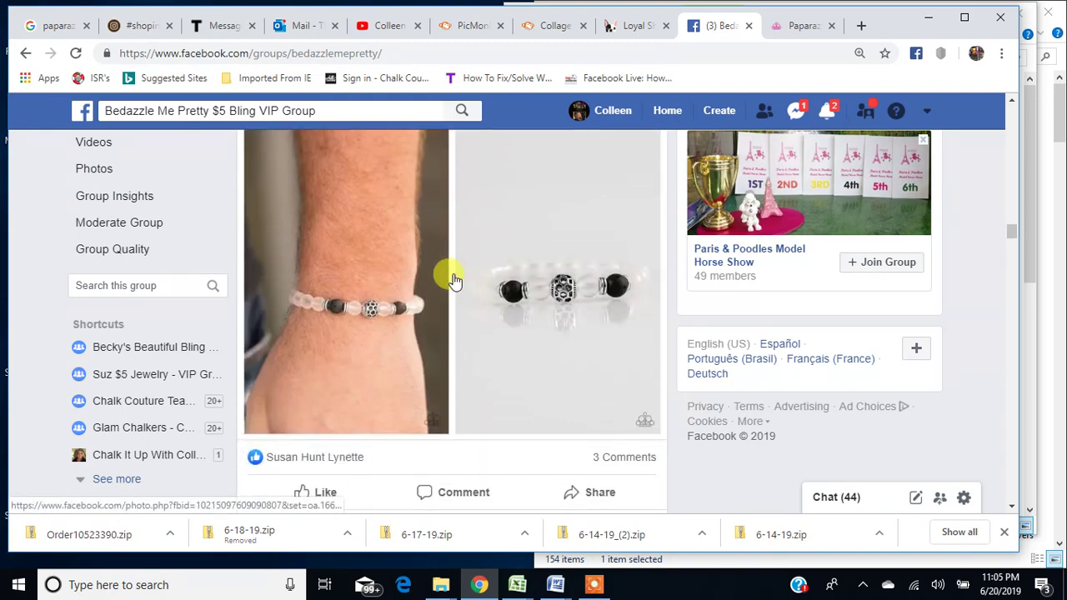
scroll(453, 279, down, 8)
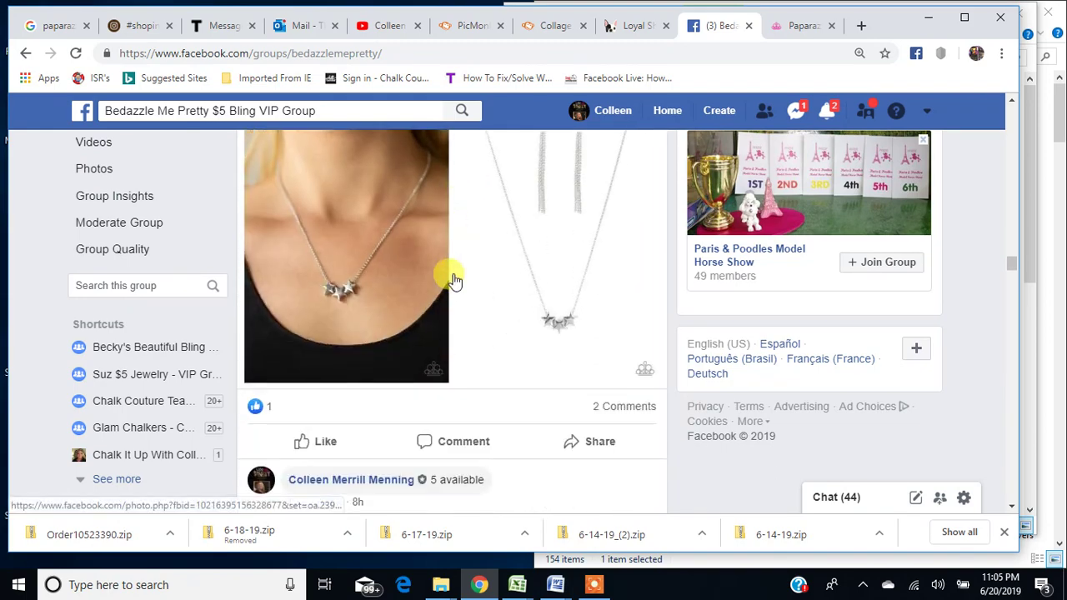
- Examine the Shoot For The Stars - Silver Necklace post, briefly highlighting its two-line caption before viewing the photo
scroll(554, 267, up, 10)
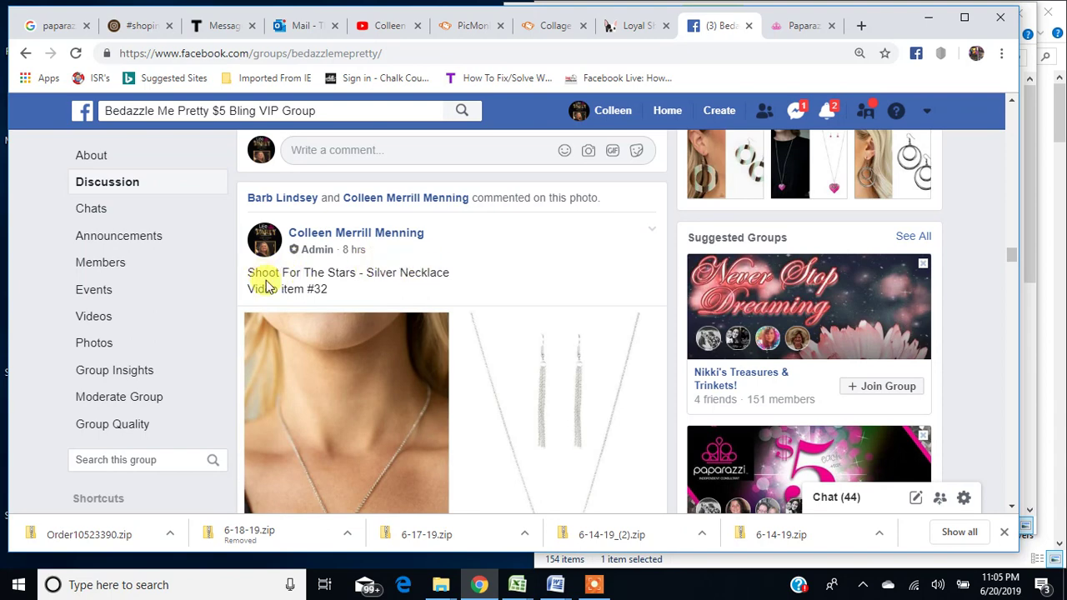
drag(246, 281, 445, 288)
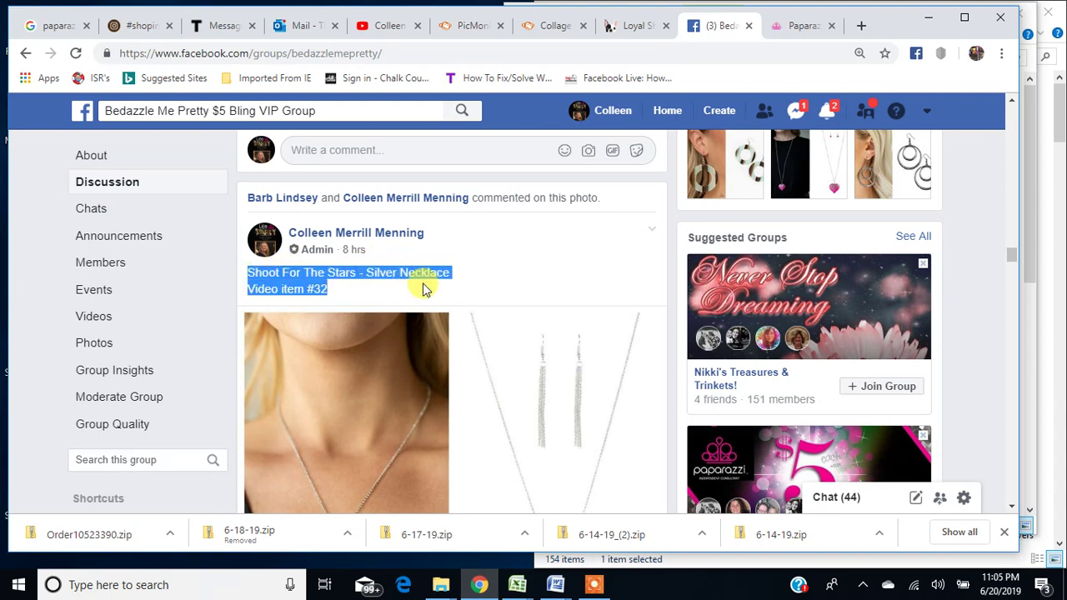
click(363, 289)
scroll(465, 295, down, 2)
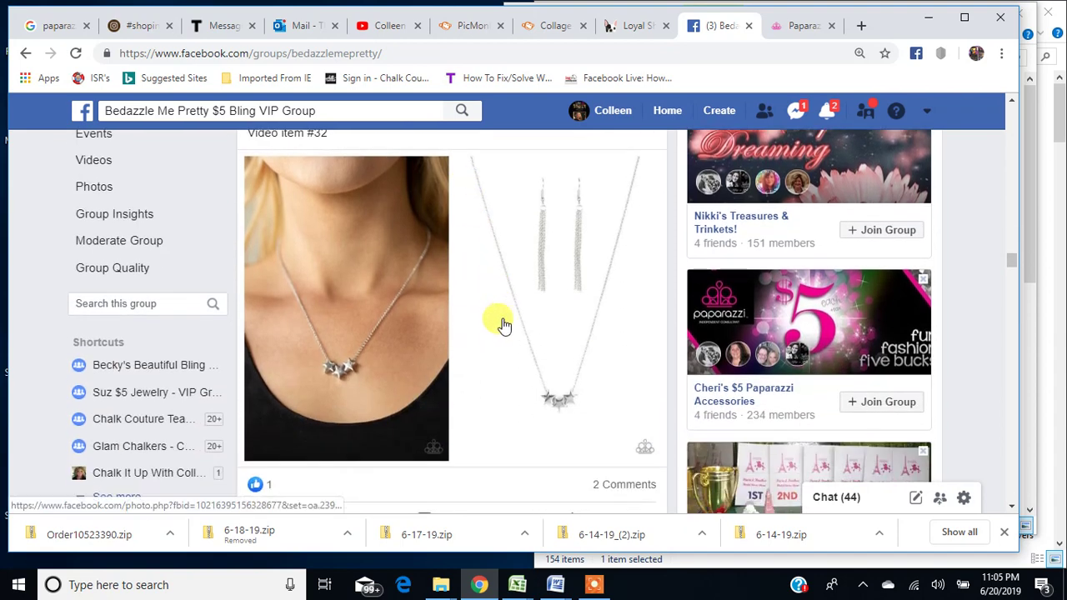
- Review the availability and purchase comments beneath the Shoot For The Stars - Silver Necklace photo
scroll(504, 310, down, 2)
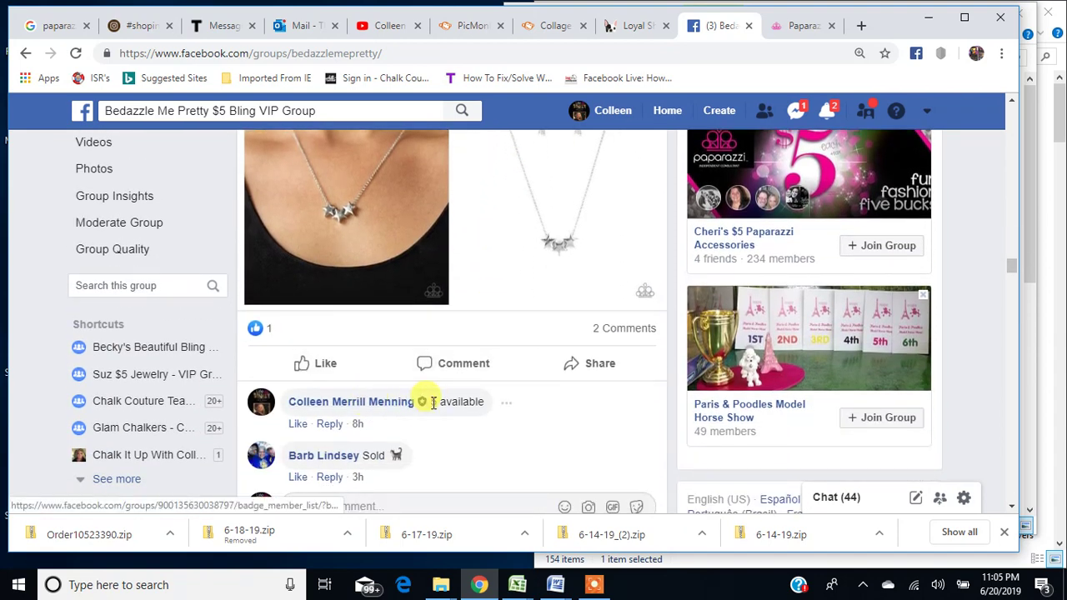
scroll(467, 407, down, 1)
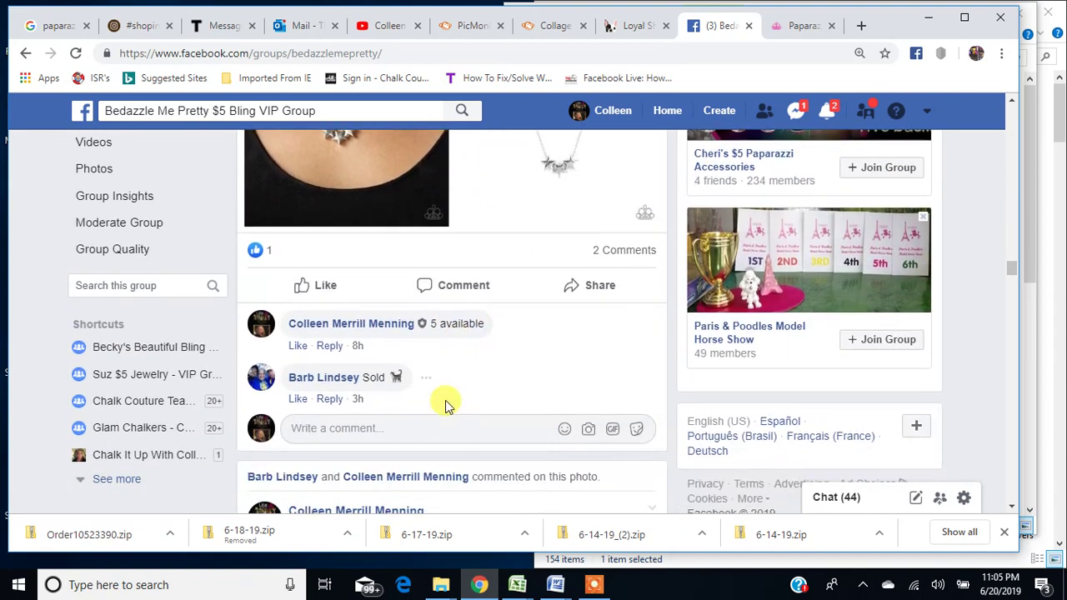
scroll(533, 392, down, 1)
- Examine the Mod Modest - White Ring post against the neighbouring item post, highlighting its two-line caption with the video item number
scroll(532, 392, down, 3)
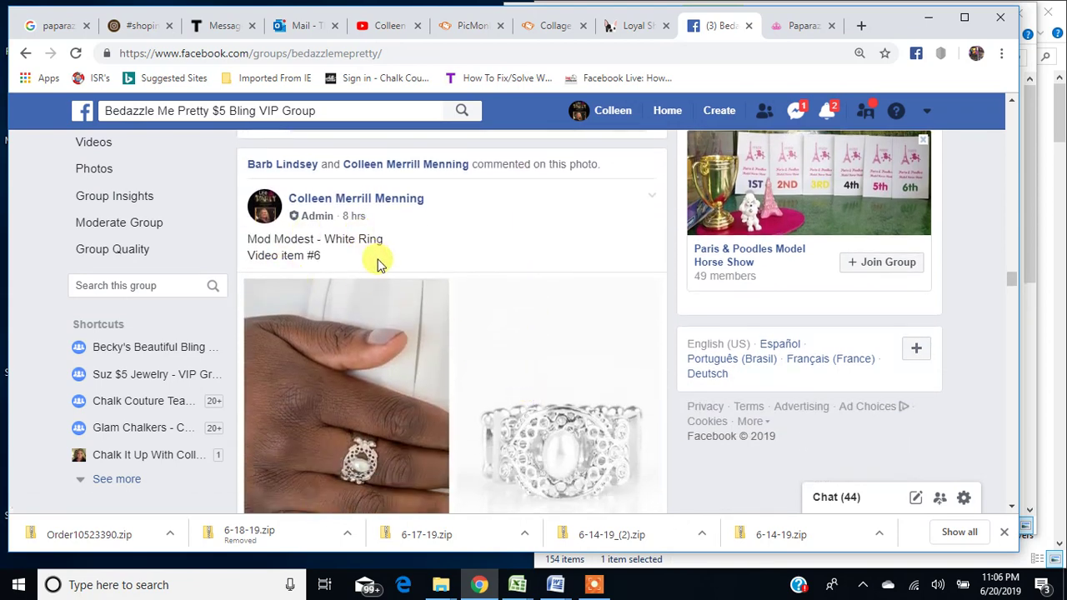
scroll(431, 295, down, 4)
scroll(445, 400, down, 4)
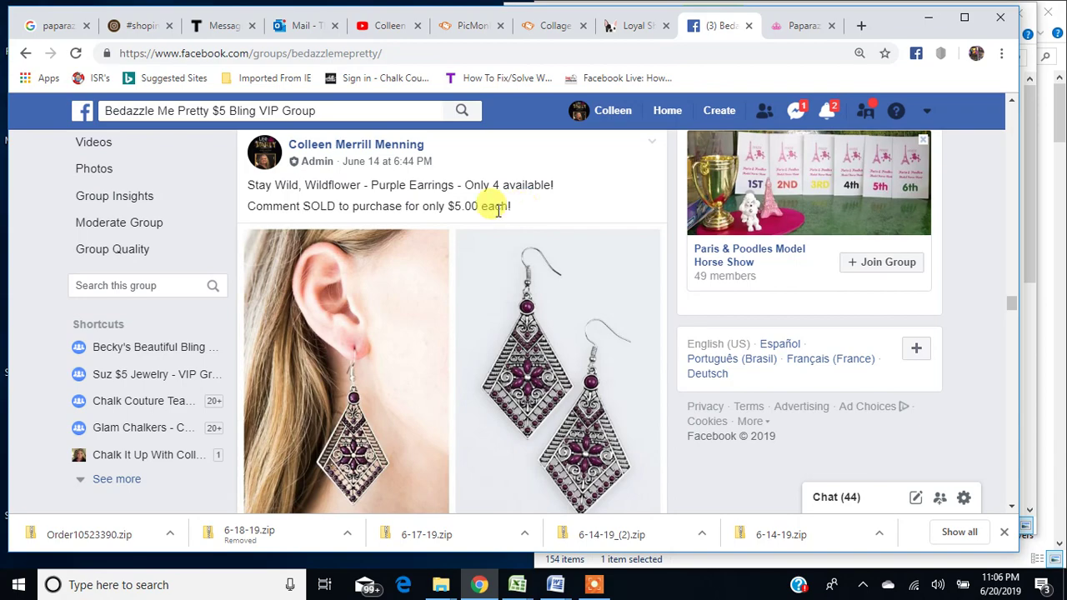
scroll(489, 283, up, 4)
scroll(482, 290, up, 3)
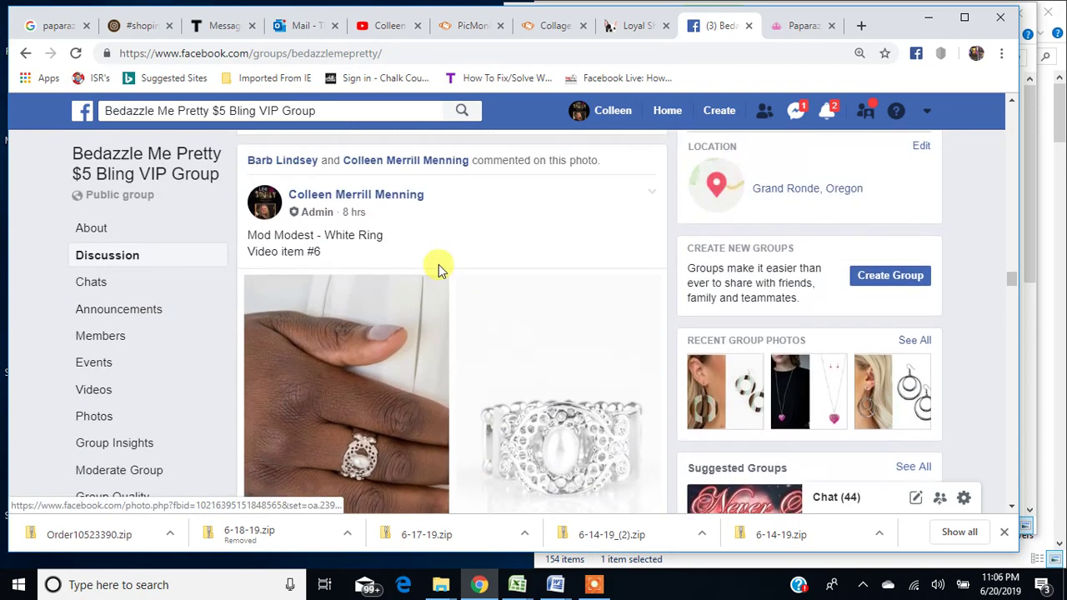
drag(248, 239, 318, 256)
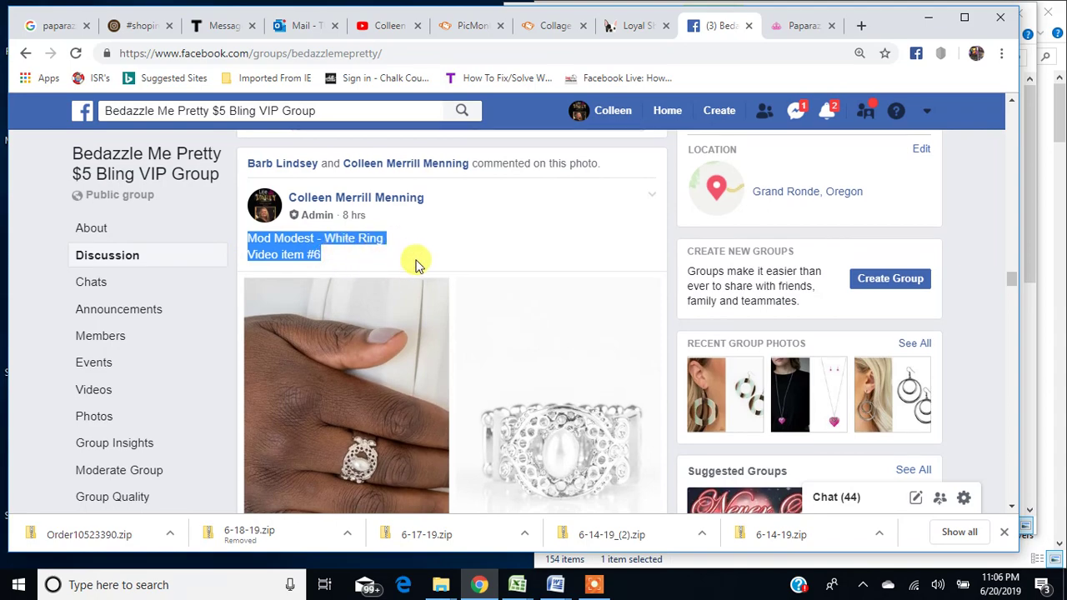
- Examine the Stay Wild, Wildflower - Purple Earrings post's caption and its member comments, clearing any highlighted text
scroll(417, 265, down, 10)
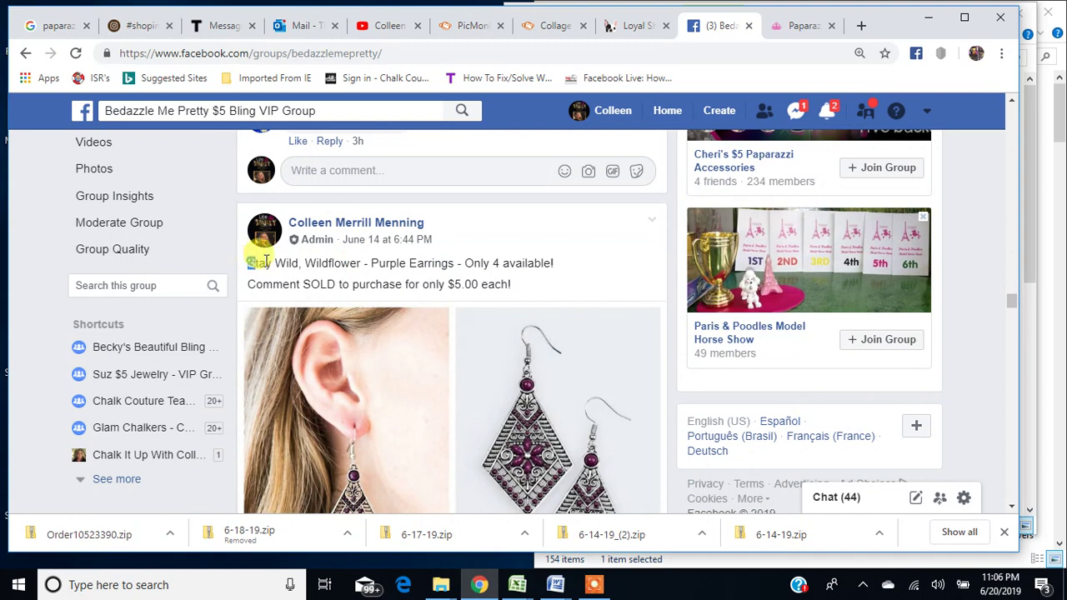
drag(470, 278, 511, 298)
click(548, 286)
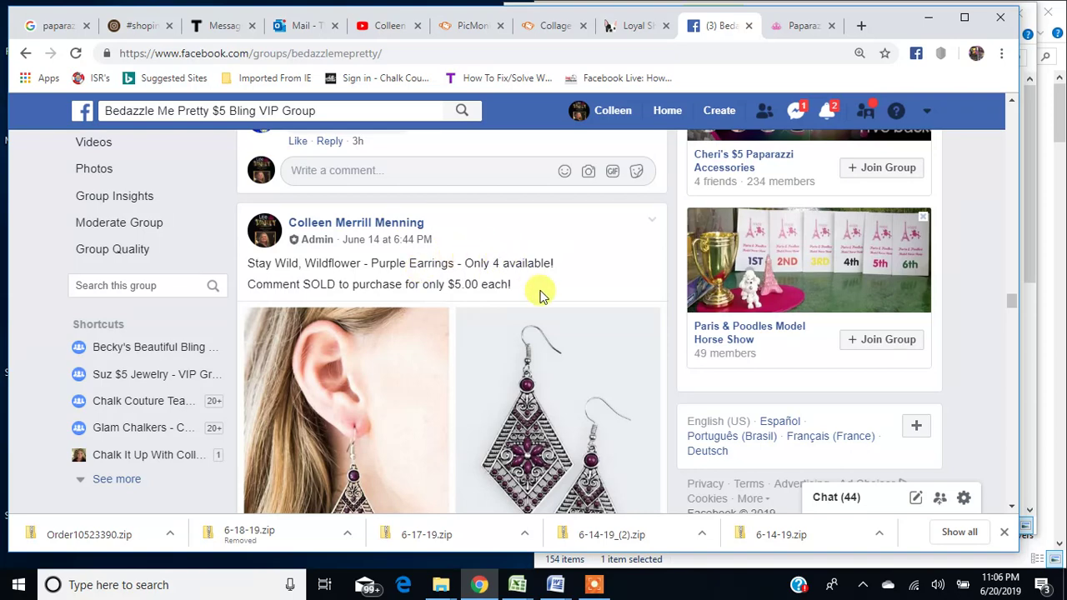
scroll(539, 291, down, 5)
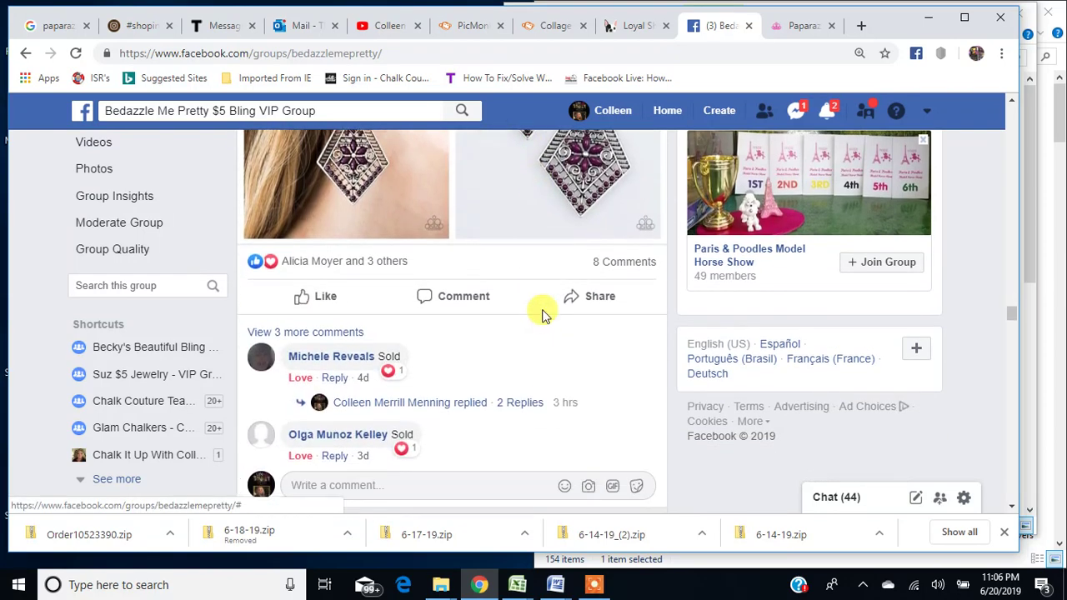
- Examine the Hidden Groves - Brass Bracelet and Better Shape Up - Copper Ring posts, including their captions and comment replies
scroll(542, 319, down, 6)
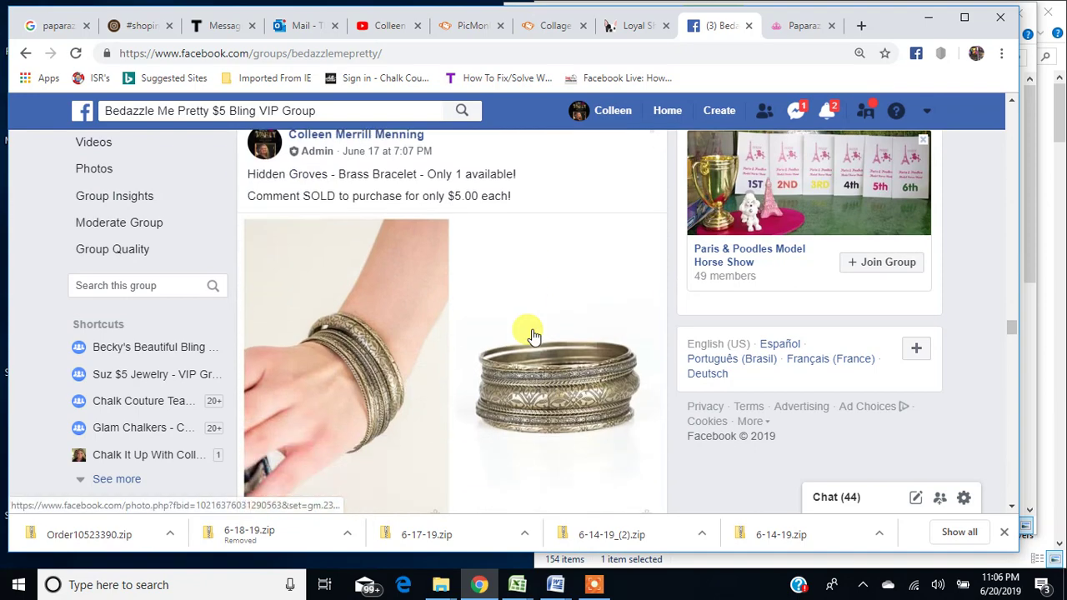
scroll(534, 334, up, 3)
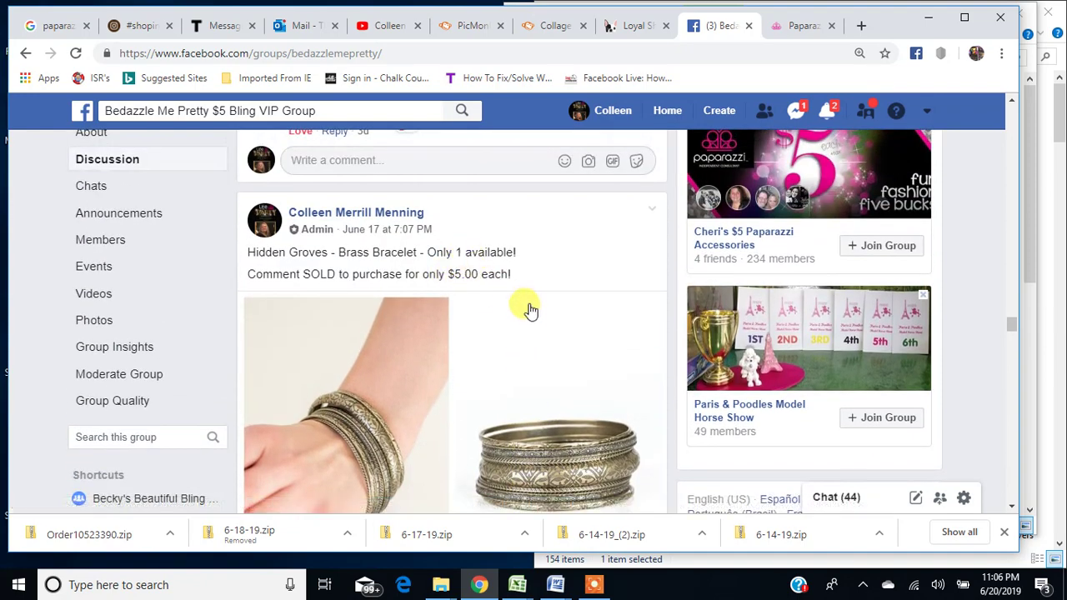
scroll(517, 305, down, 2)
scroll(539, 324, down, 7)
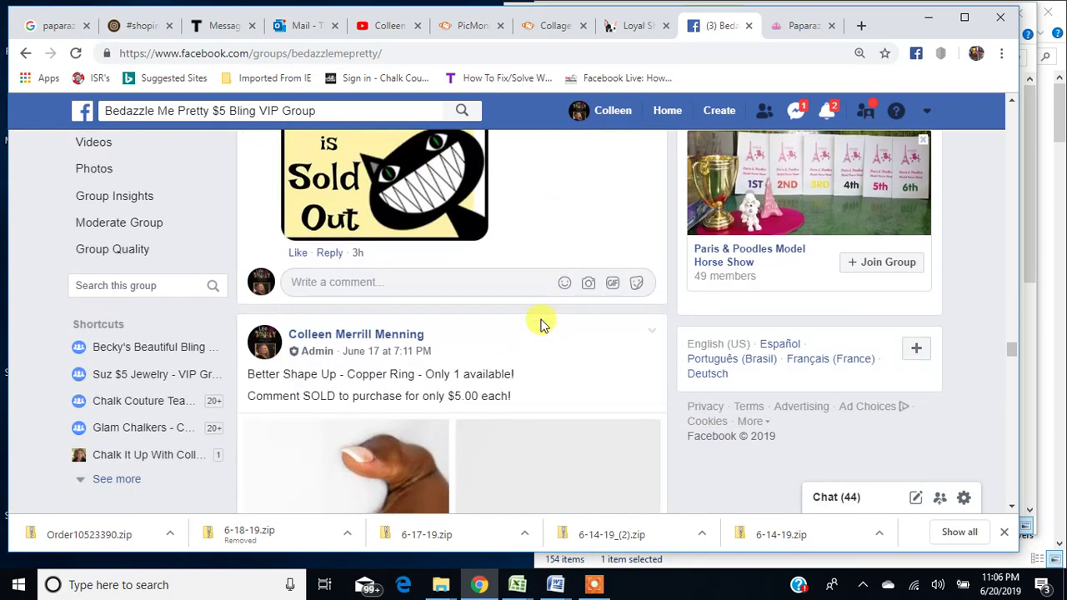
scroll(540, 323, up, 7)
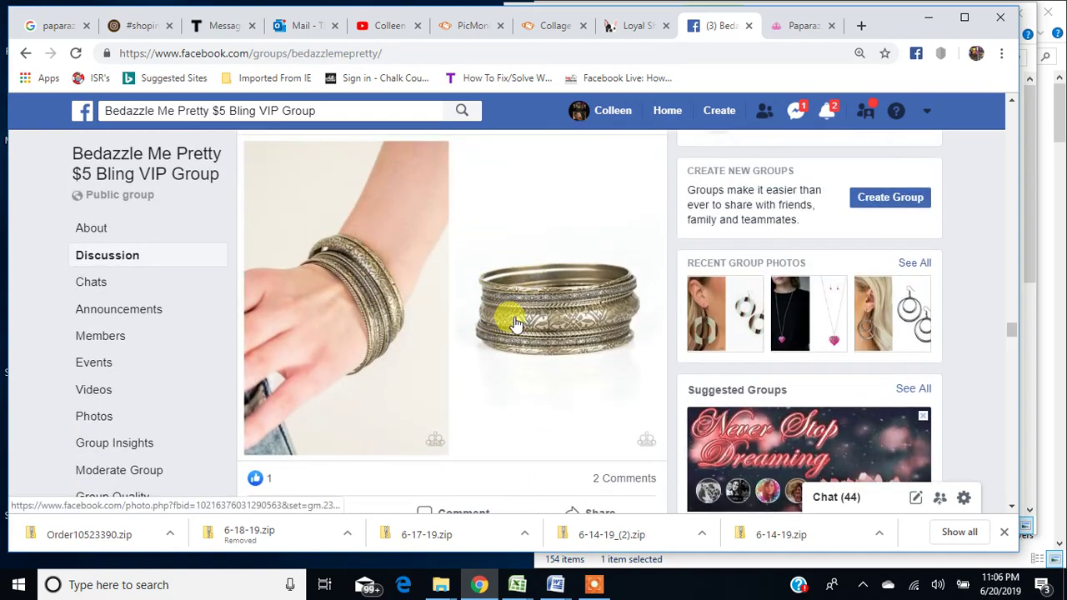
scroll(515, 300, up, 2)
scroll(518, 368, down, 7)
scroll(517, 368, down, 4)
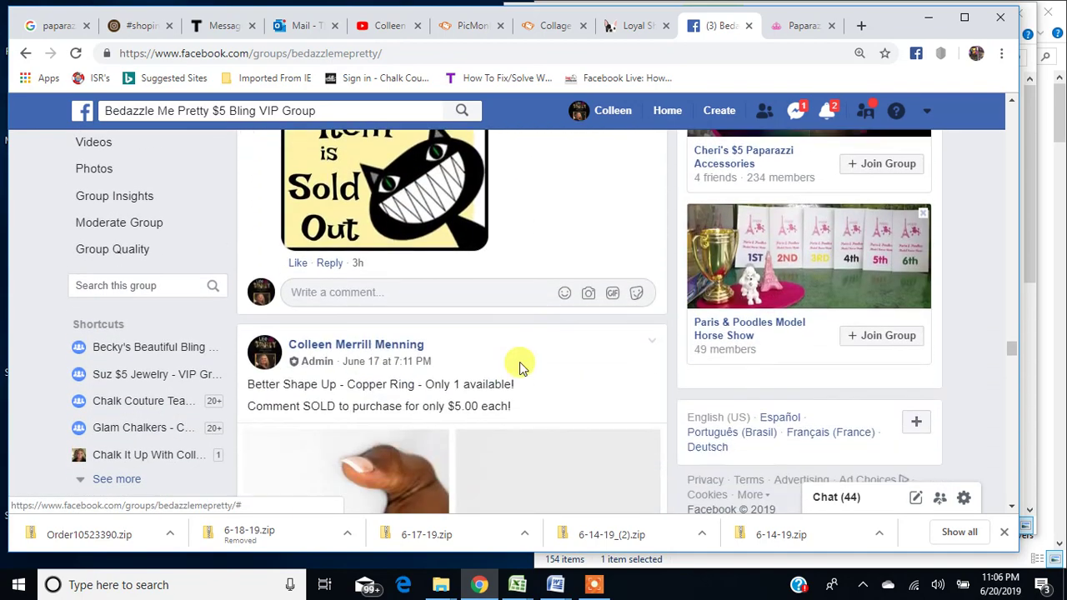
scroll(500, 333, down, 9)
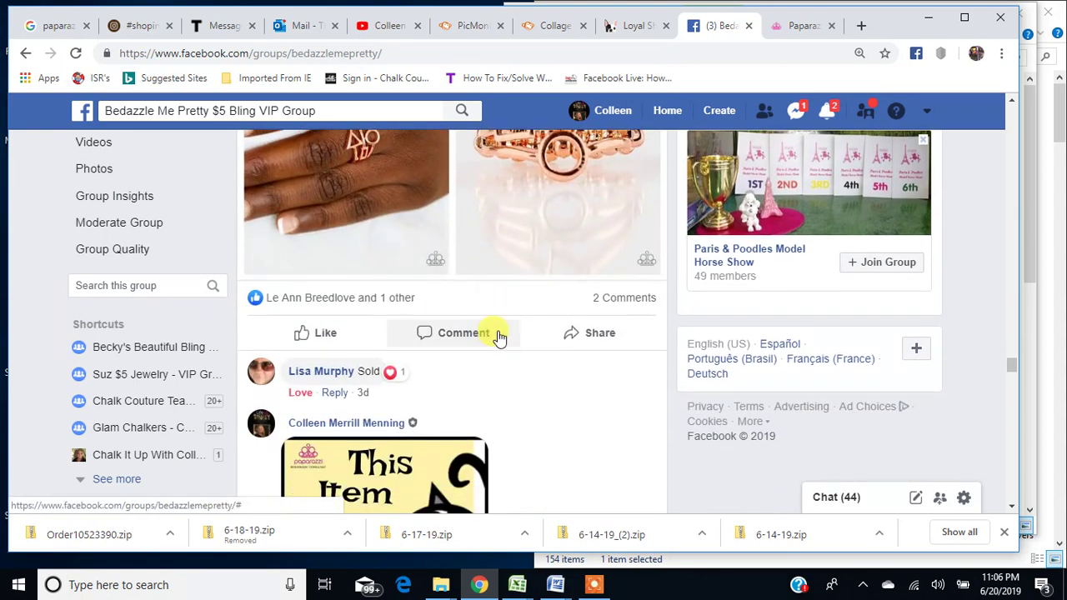
scroll(504, 333, down, 8)
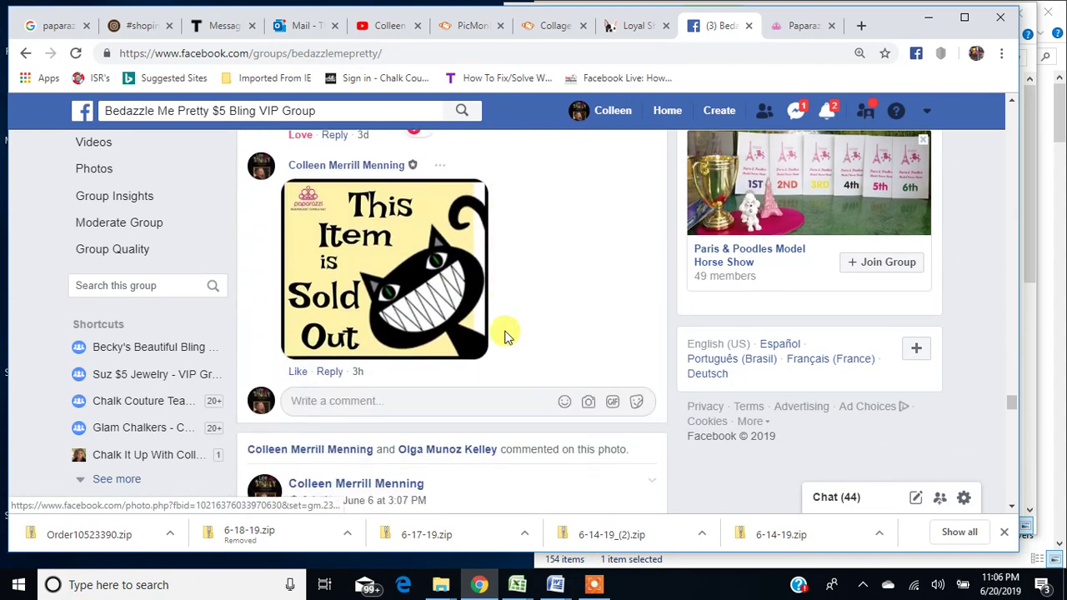
- Examine the June 6 Slayers Gonna Slay - Gold Earrings post and the member comments on the bracelet post below it
scroll(508, 335, down, 1)
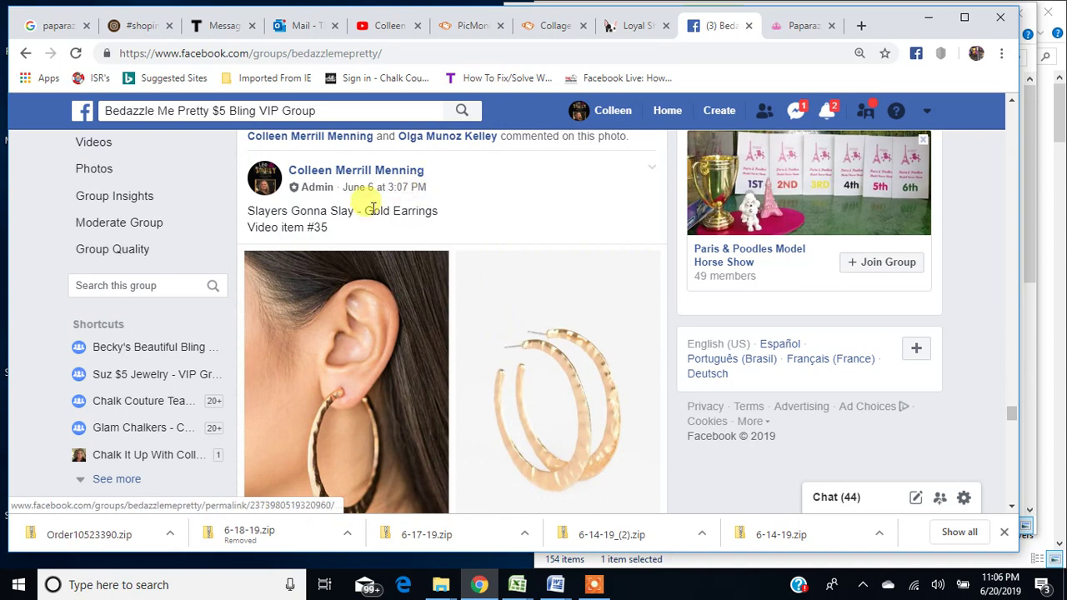
scroll(441, 233, down, 2)
scroll(437, 226, up, 3)
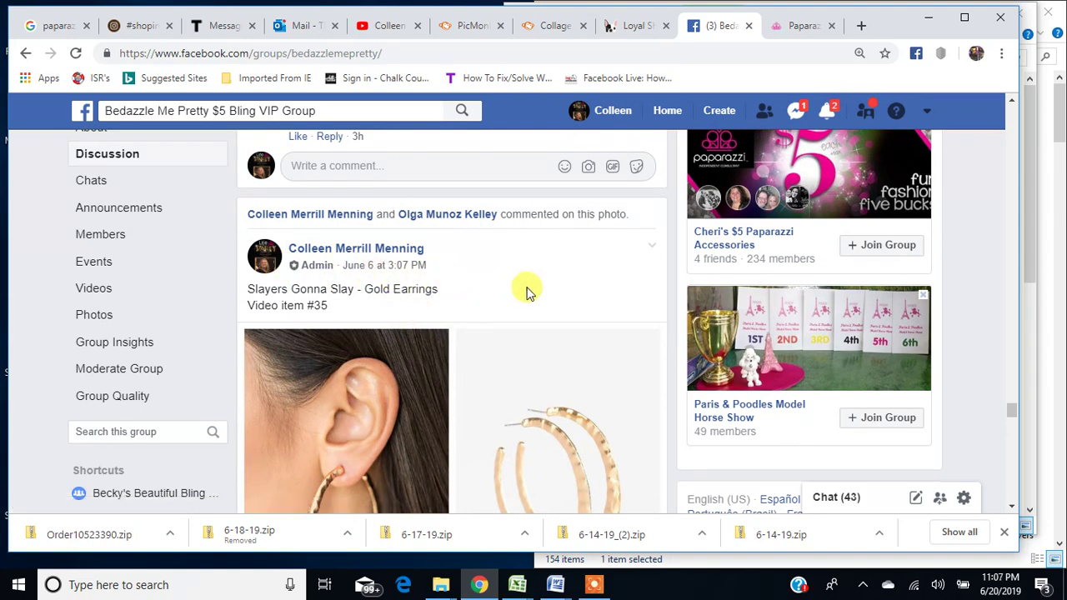
scroll(533, 304, down, 6)
scroll(543, 317, down, 6)
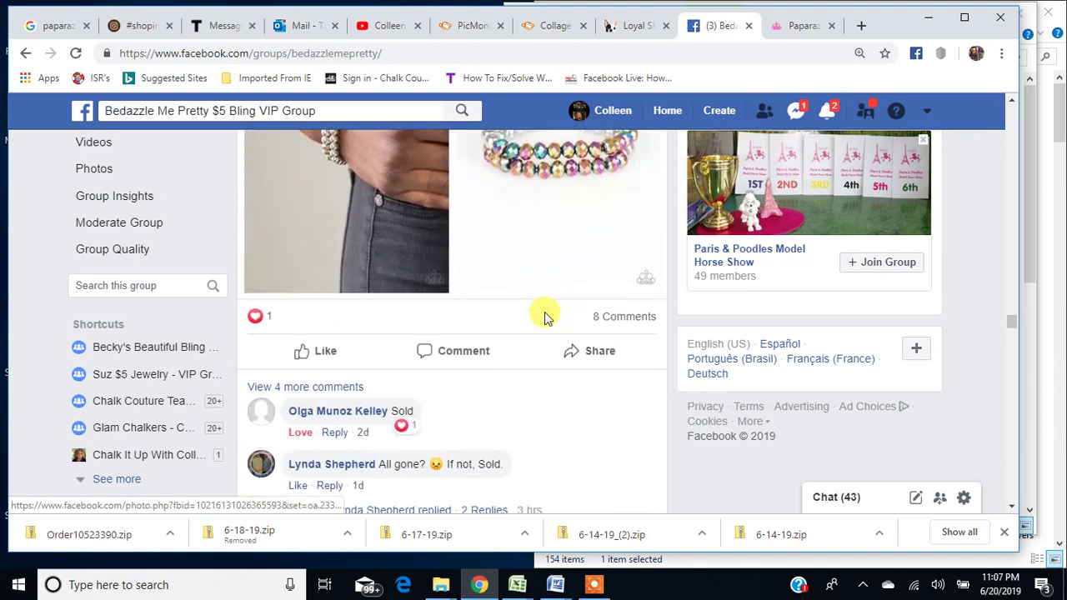
- Look through further video-item and pre-sale posts in the feed, comparing their captions, availability comments and purchase replies
scroll(544, 318, down, 5)
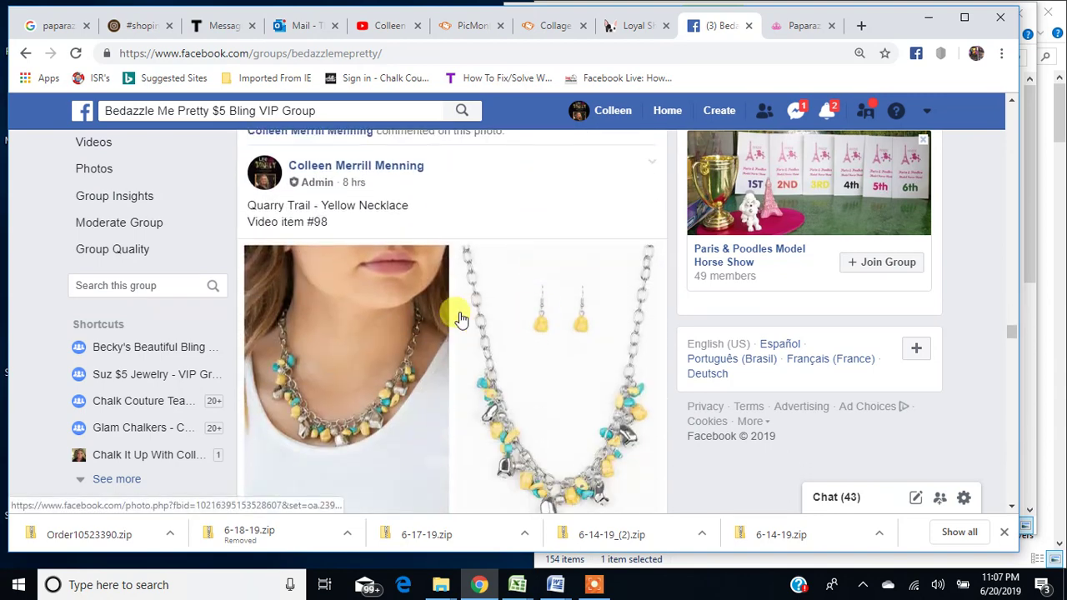
scroll(460, 319, down, 5)
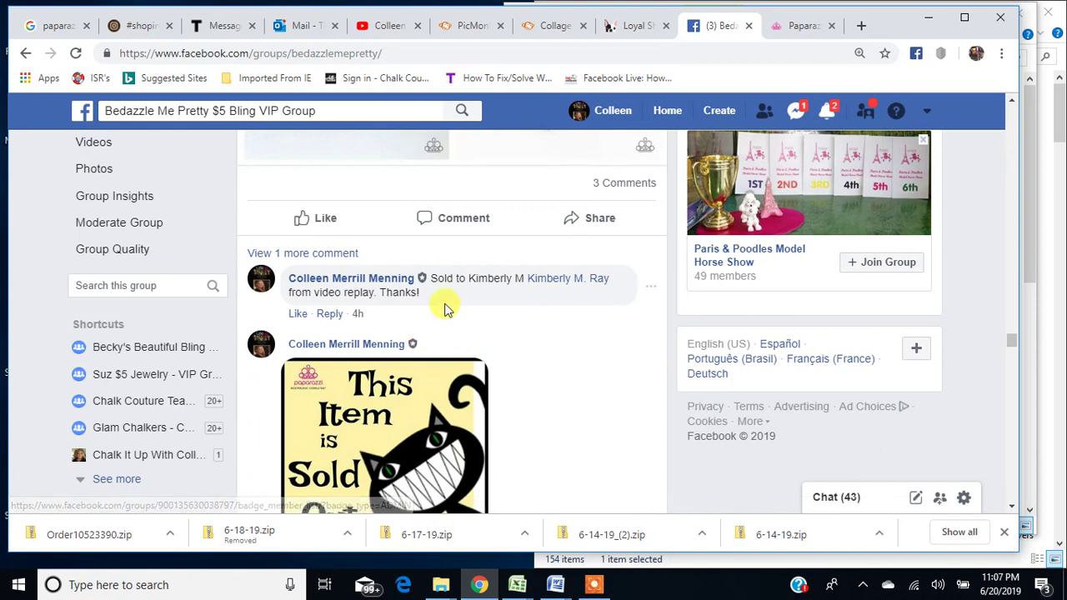
scroll(492, 367, down, 6)
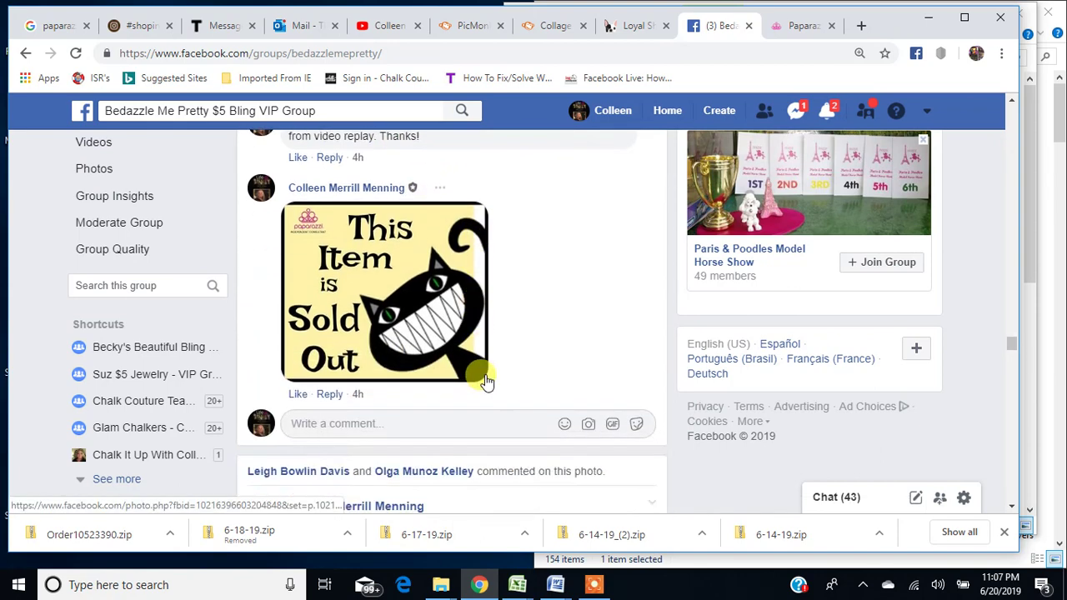
scroll(523, 353, down, 5)
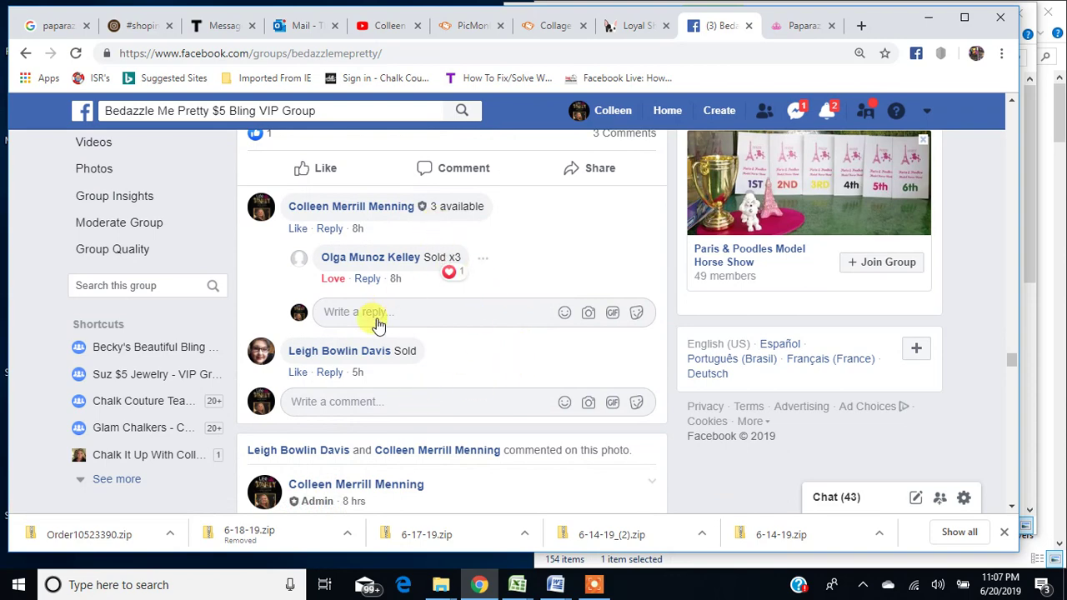
scroll(438, 384, down, 3)
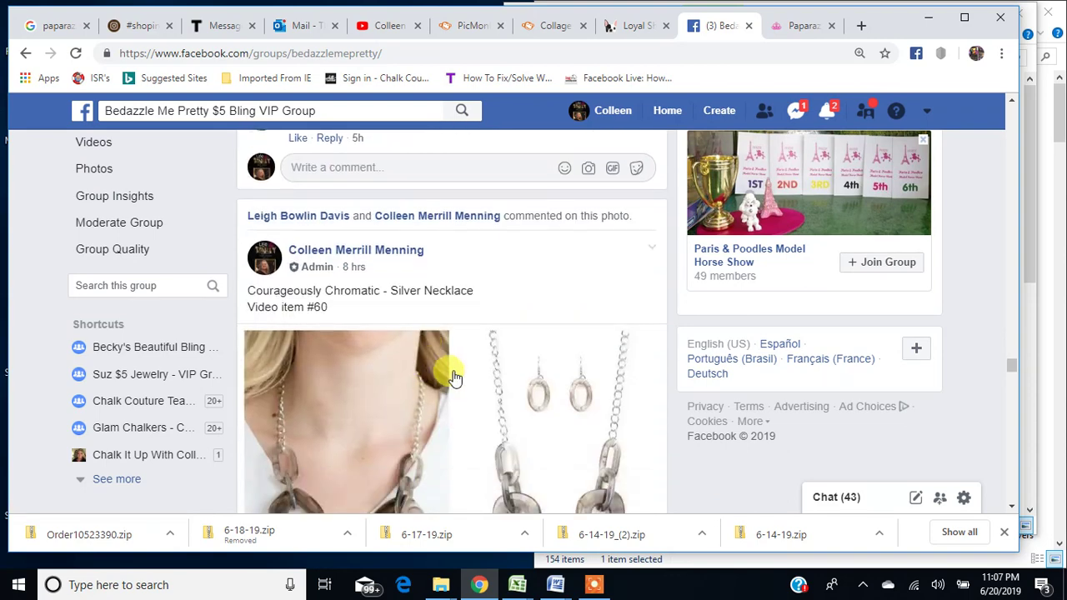
scroll(498, 358, down, 7)
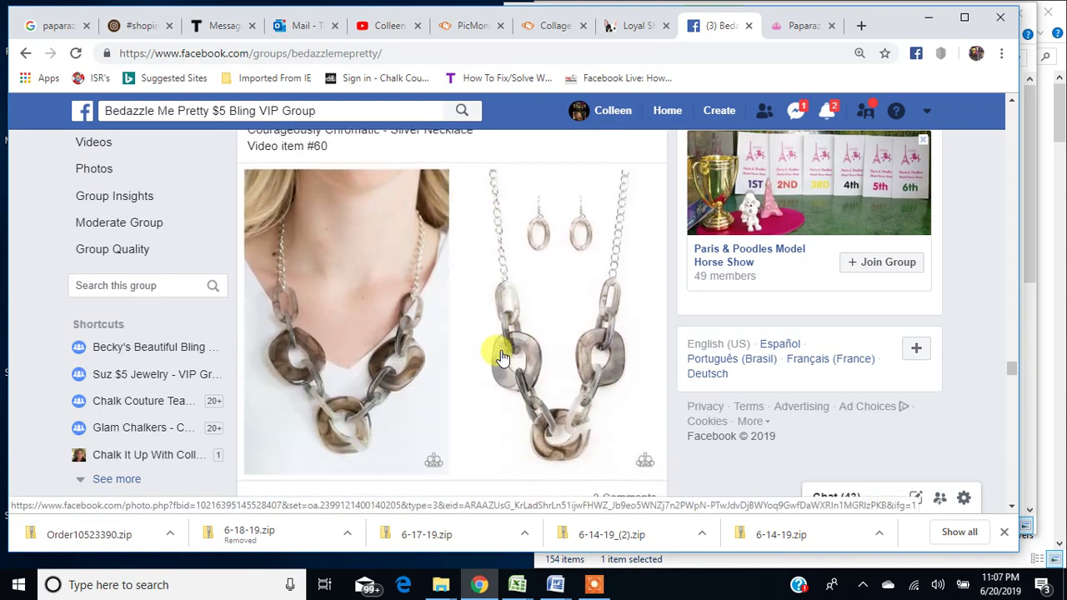
scroll(501, 355, down, 8)
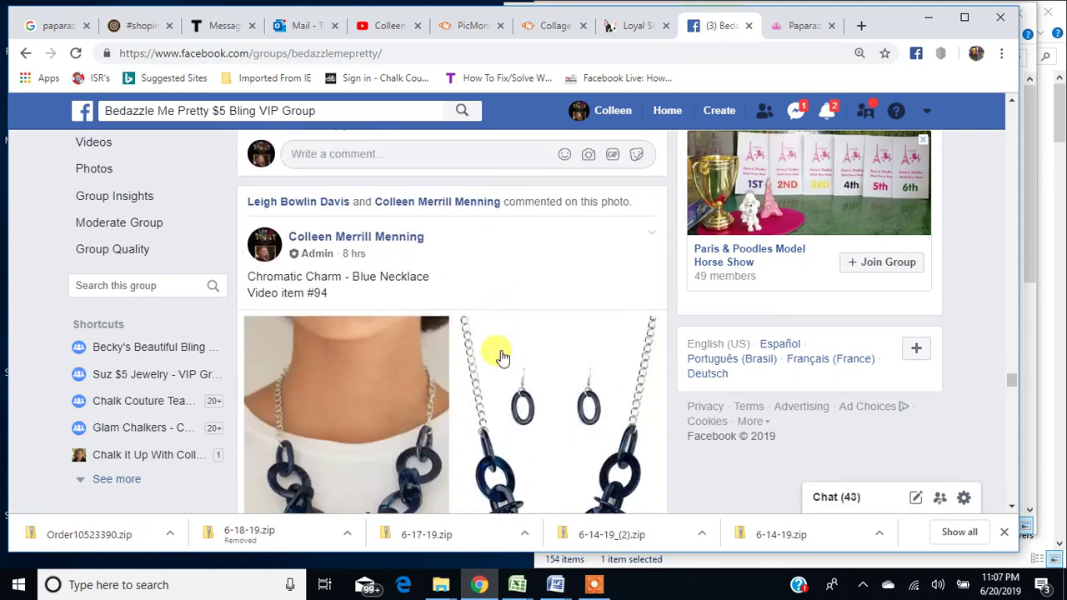
scroll(500, 348, down, 3)
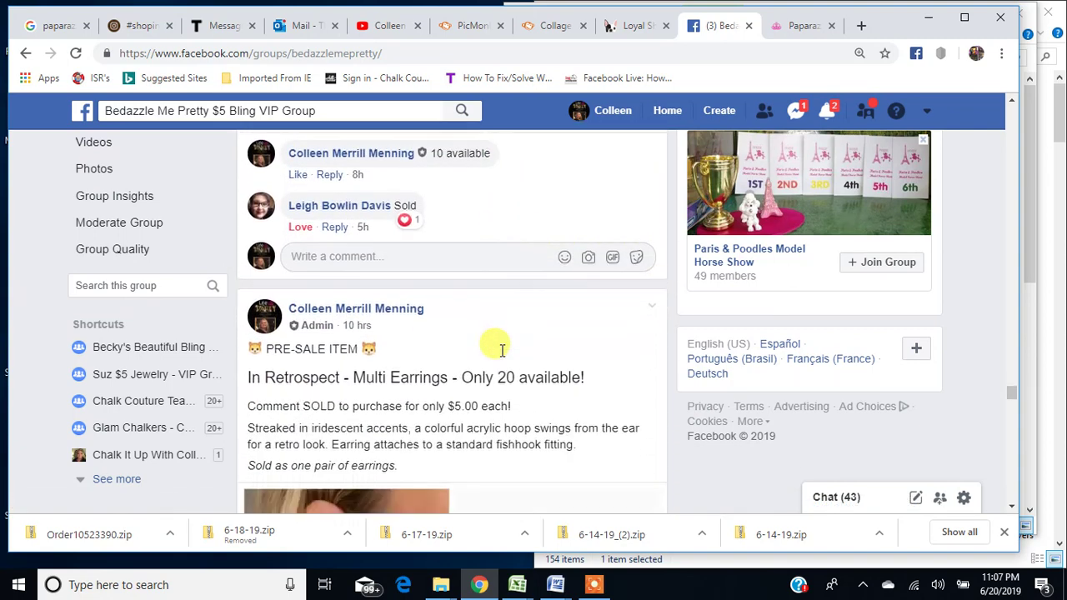
scroll(500, 355, down, 8)
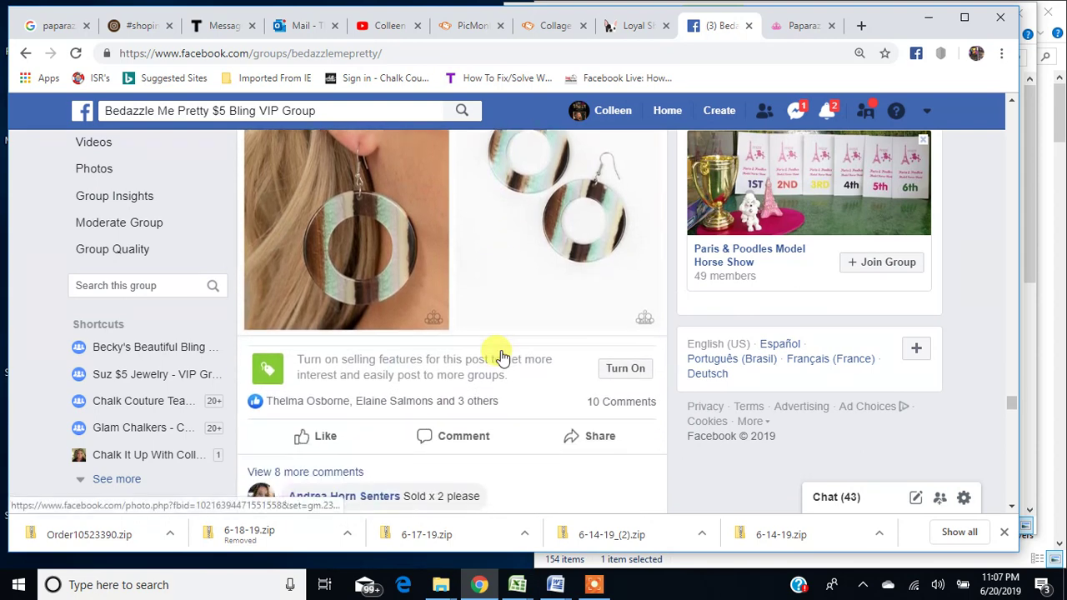
scroll(503, 356, down, 2)
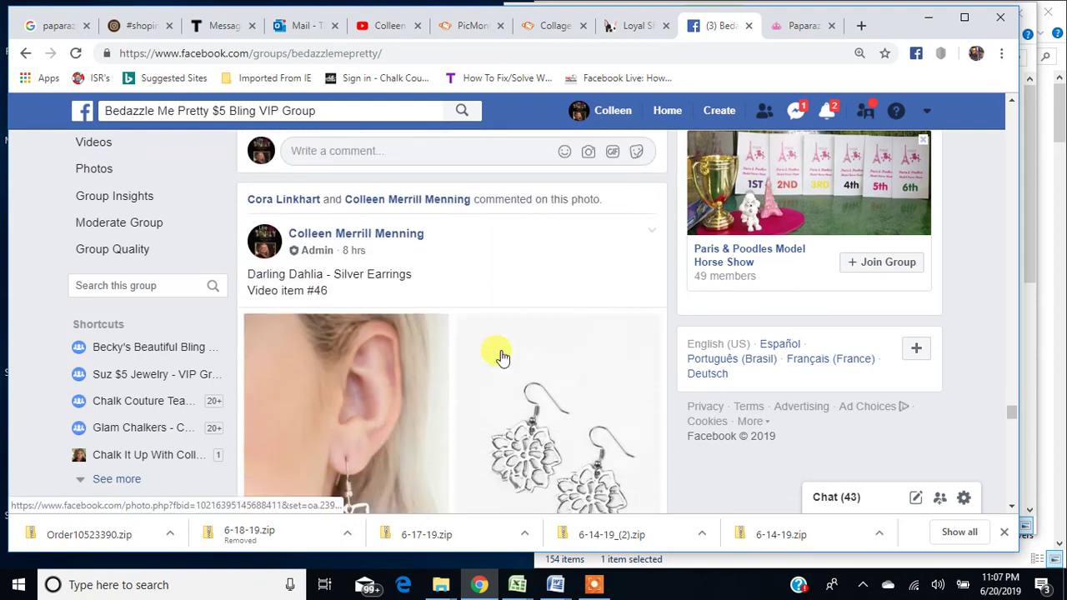
scroll(501, 356, down, 5)
scroll(501, 354, down, 6)
scroll(500, 356, down, 8)
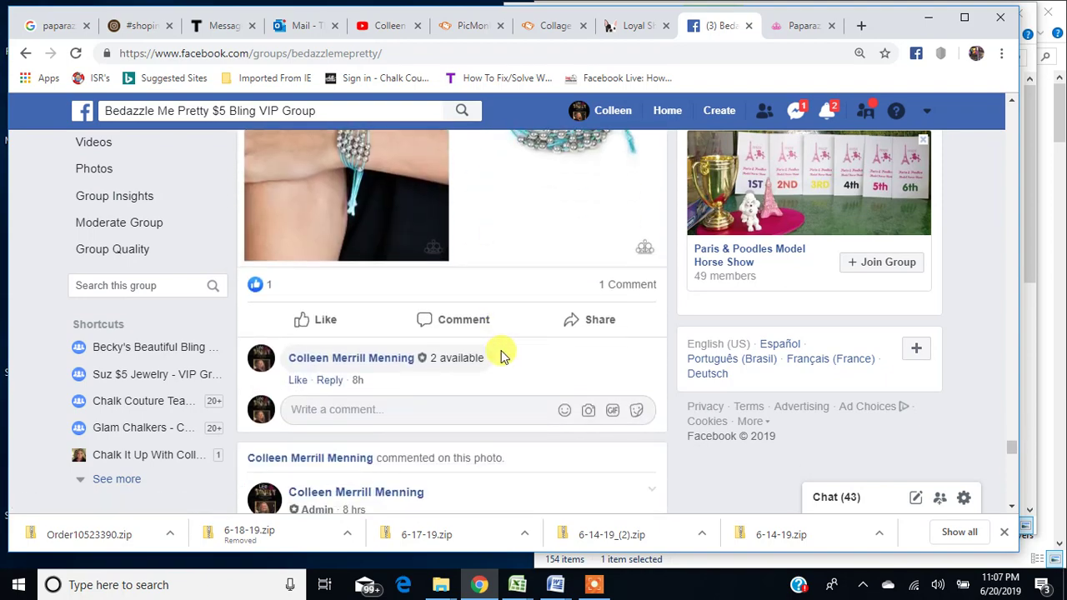
- Return to the beginning of the group page and narrow the browser window to reveal the picture folder window behind it
scroll(501, 354, up, 10)
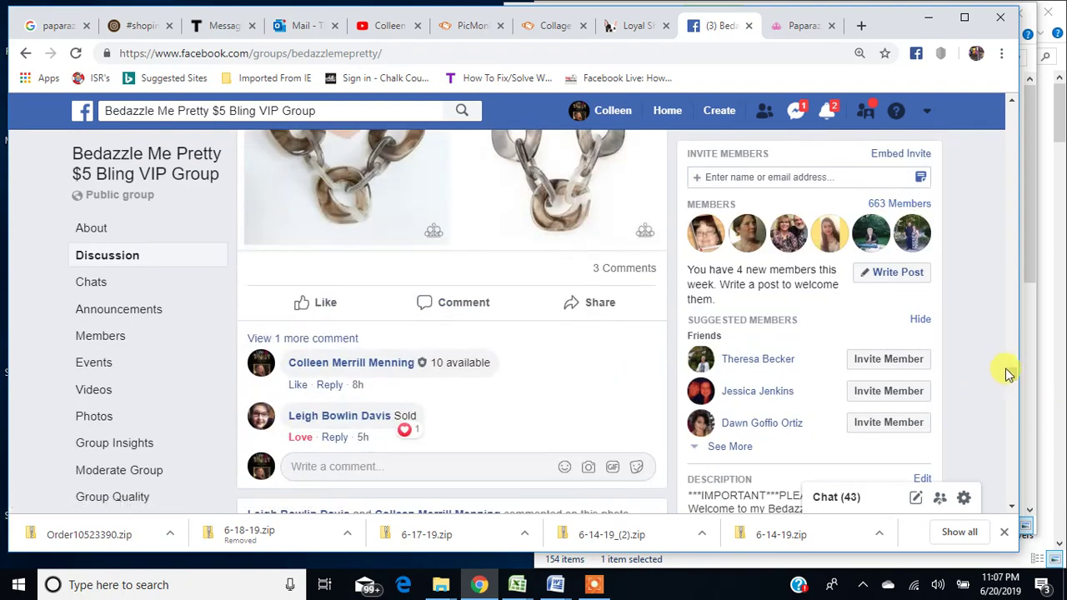
drag(1016, 379, 1019, 100)
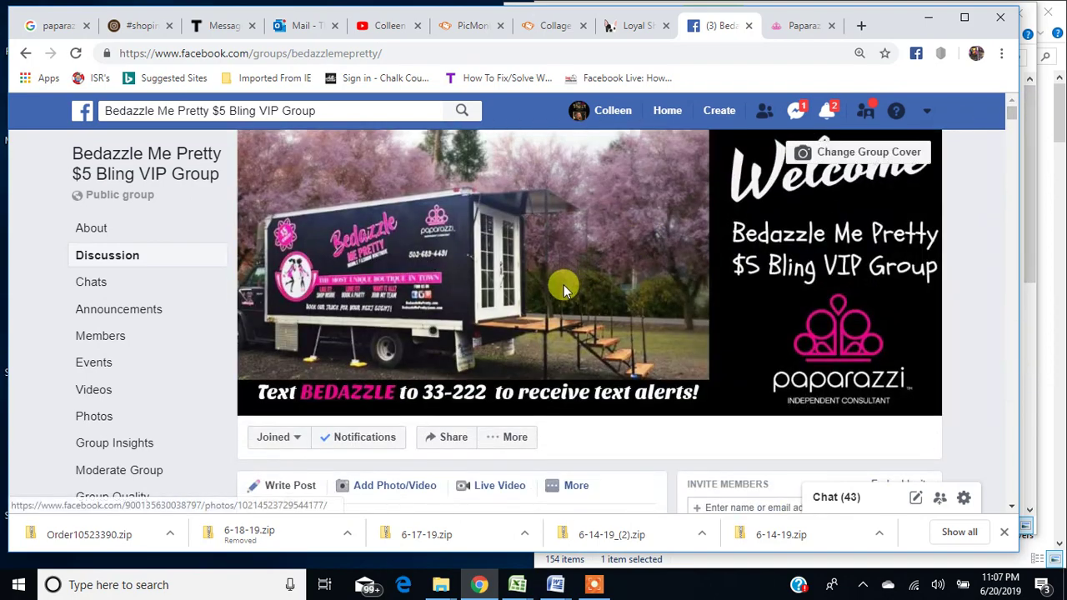
drag(1019, 179, 492, 278)
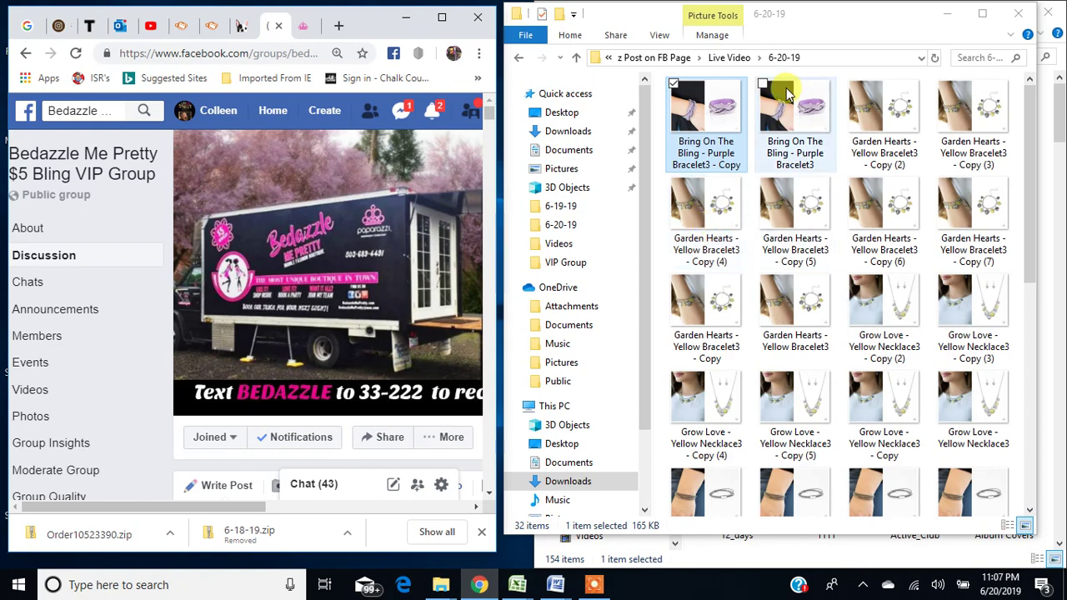
- Place the 6-20-19 Live Video folder window beside the Downloads window and select the 6-14-19 folder in Downloads
drag(773, 37, 376, 67)
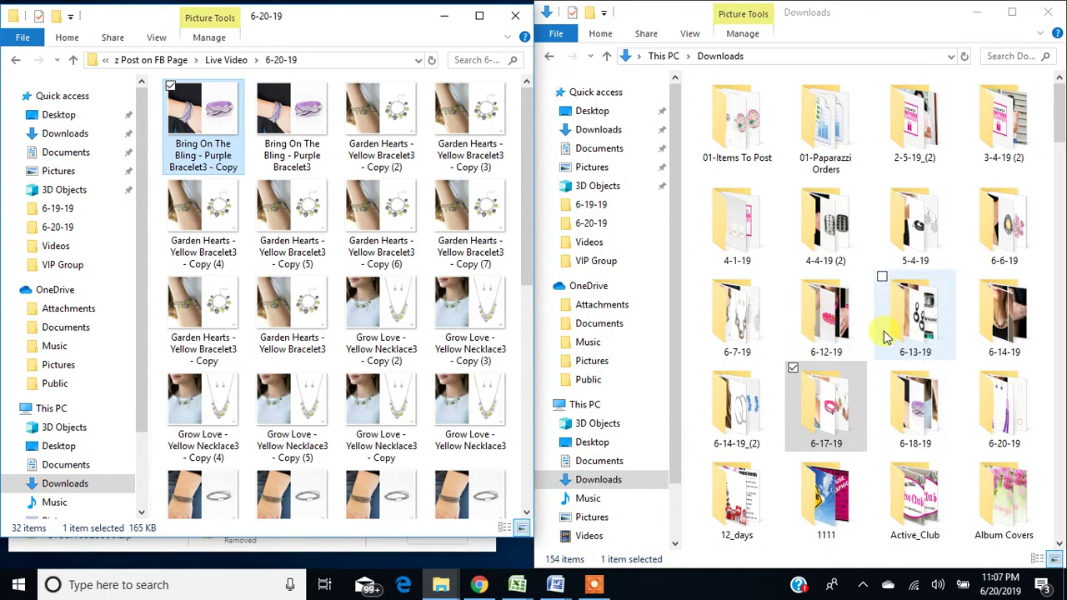
click(921, 323)
click(1019, 324)
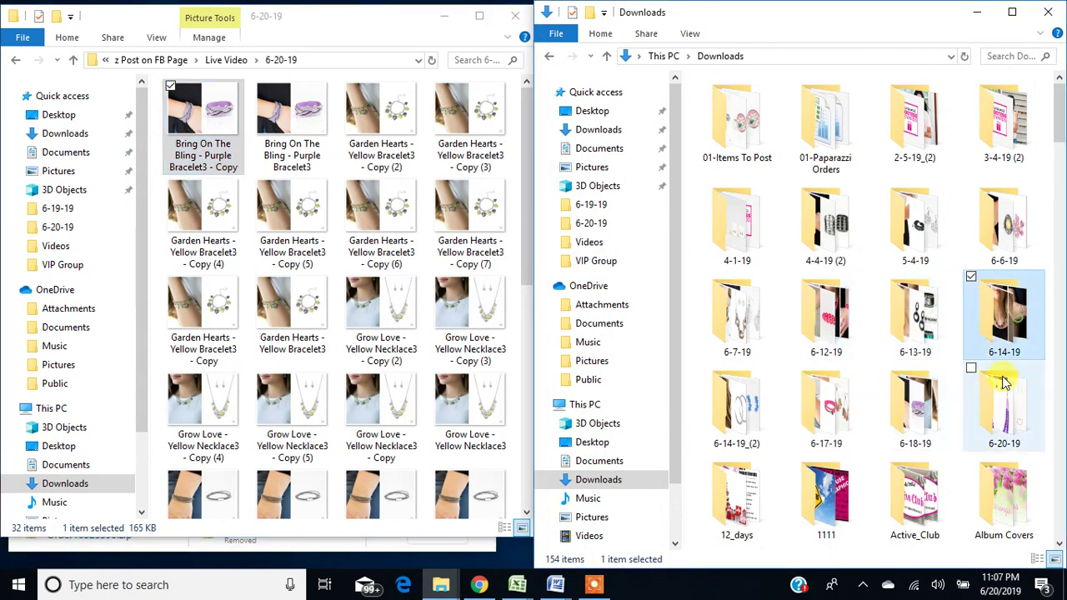
- View the product pictures in the 6-20-19 order folder in Downloads, and return to the Downloads folder
click(1005, 405)
click(915, 405)
click(831, 421)
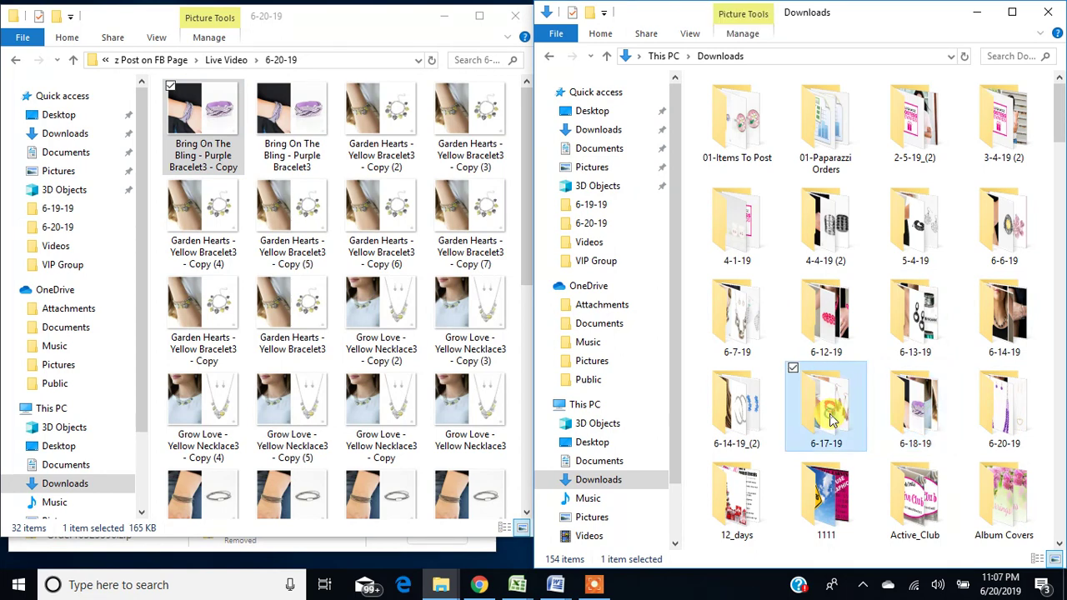
double_click(1015, 419)
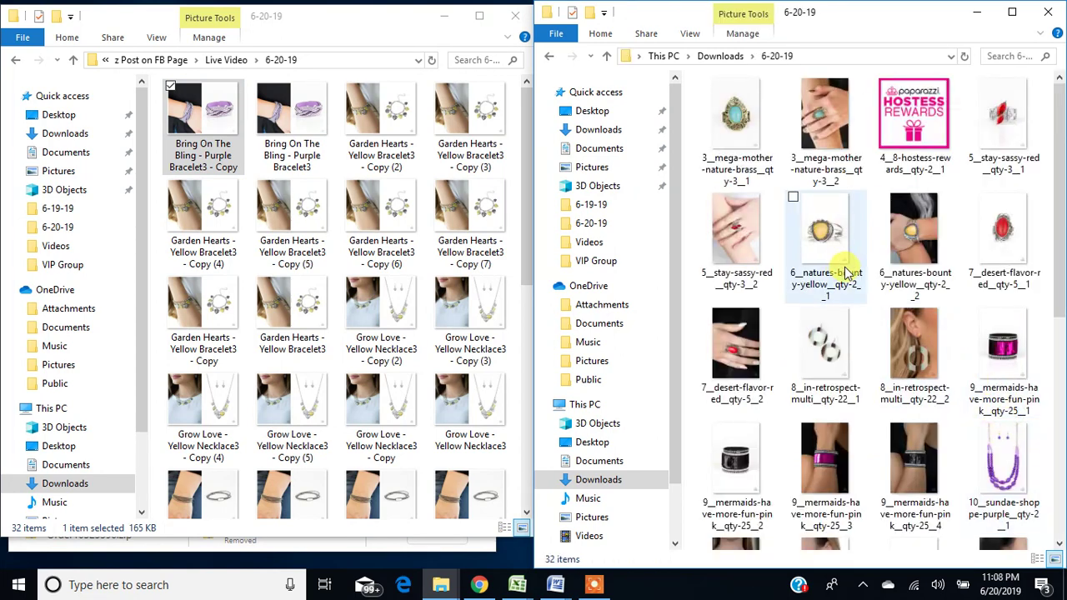
click(718, 57)
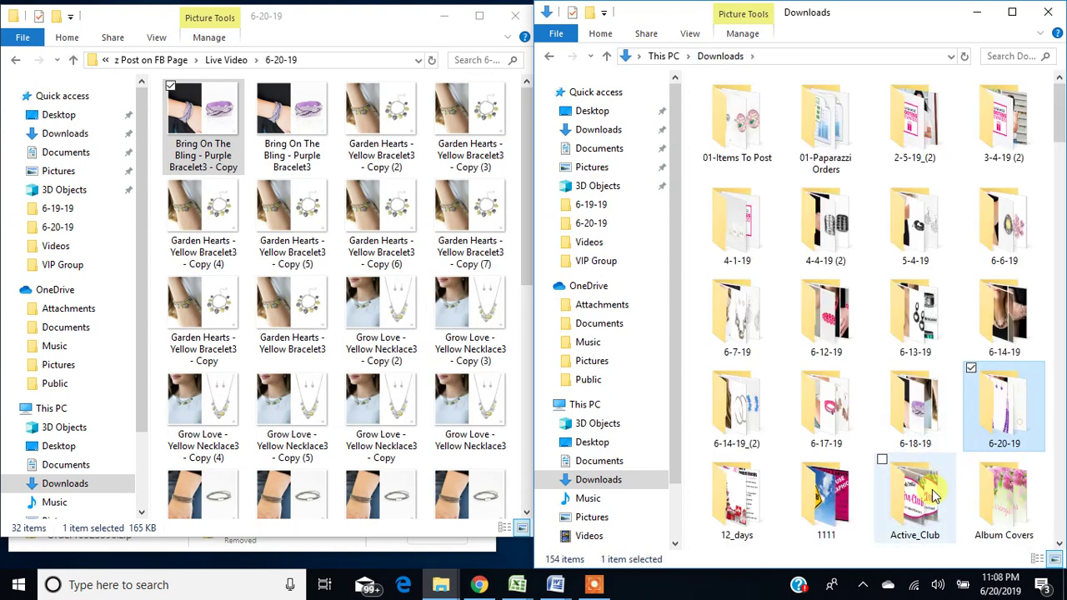
- Look over the pictures named by jewelry item in the 6-18-19 folder and return to Downloads
double_click(913, 413)
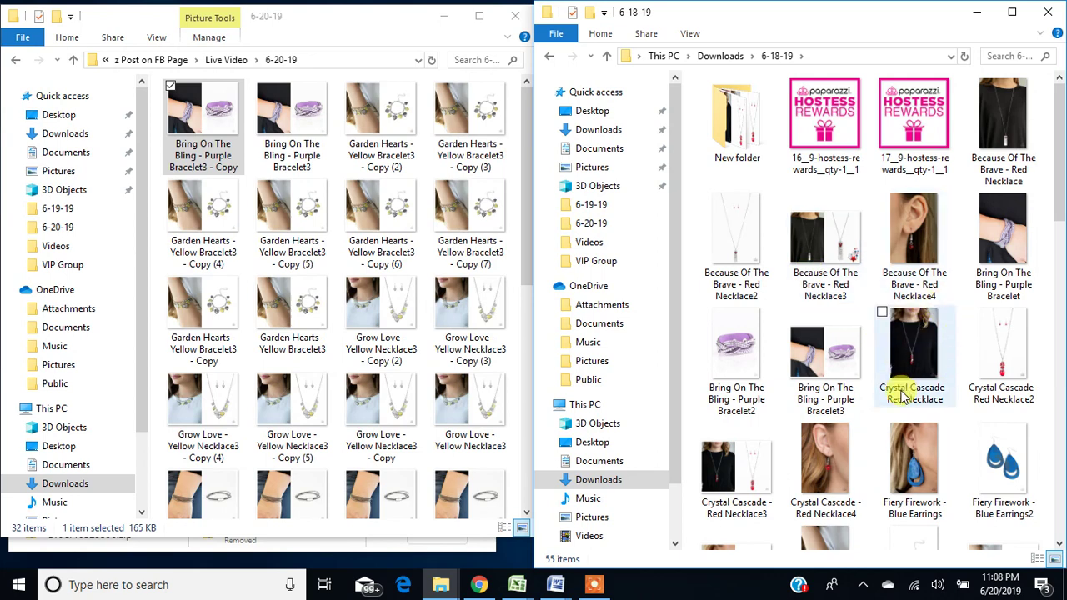
scroll(909, 437, down, 4)
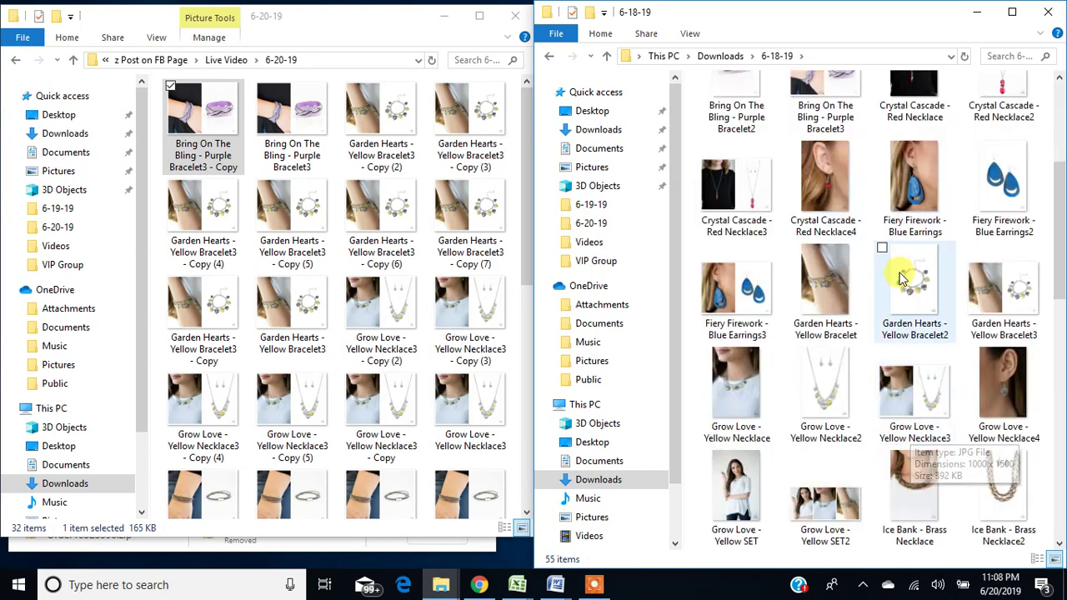
click(826, 187)
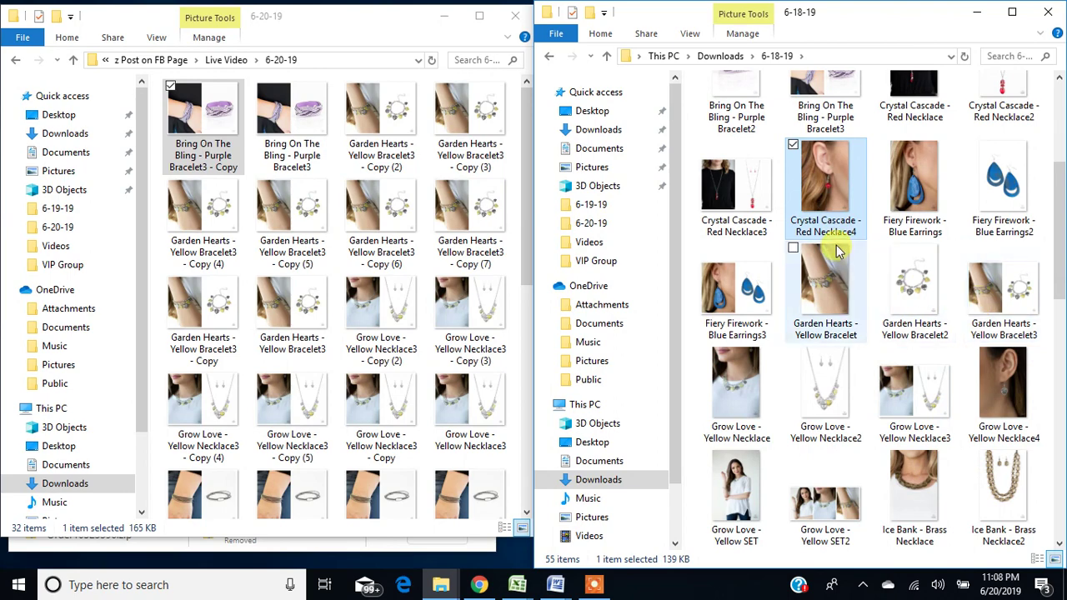
click(730, 55)
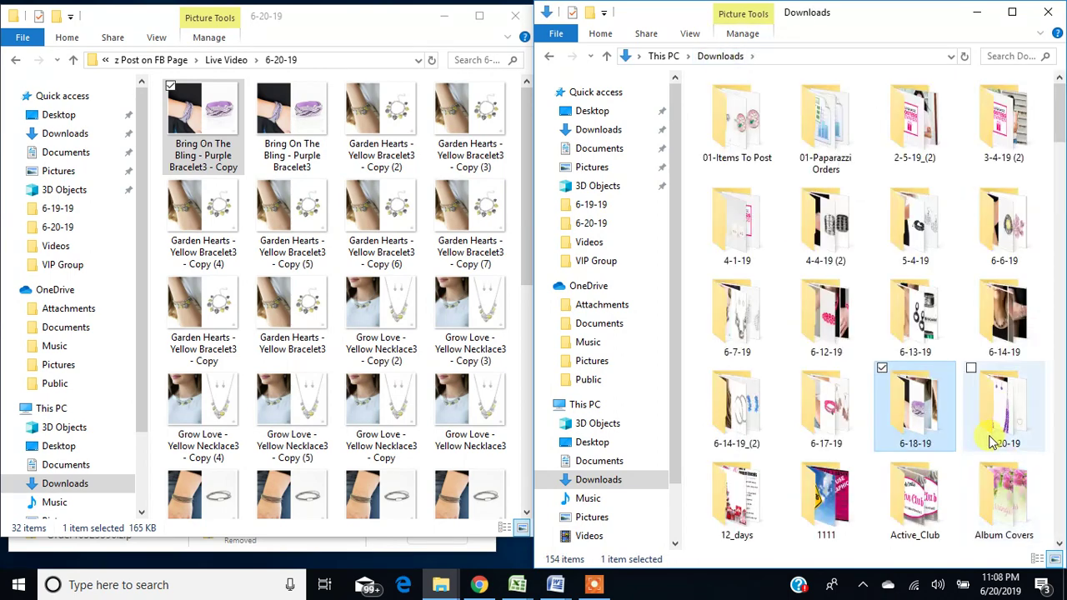
- Check the natures-bounty-yellow picture's original file name in the 6-20-19 folder, and reopen the 6-18-19 folder from Downloads
double_click(992, 423)
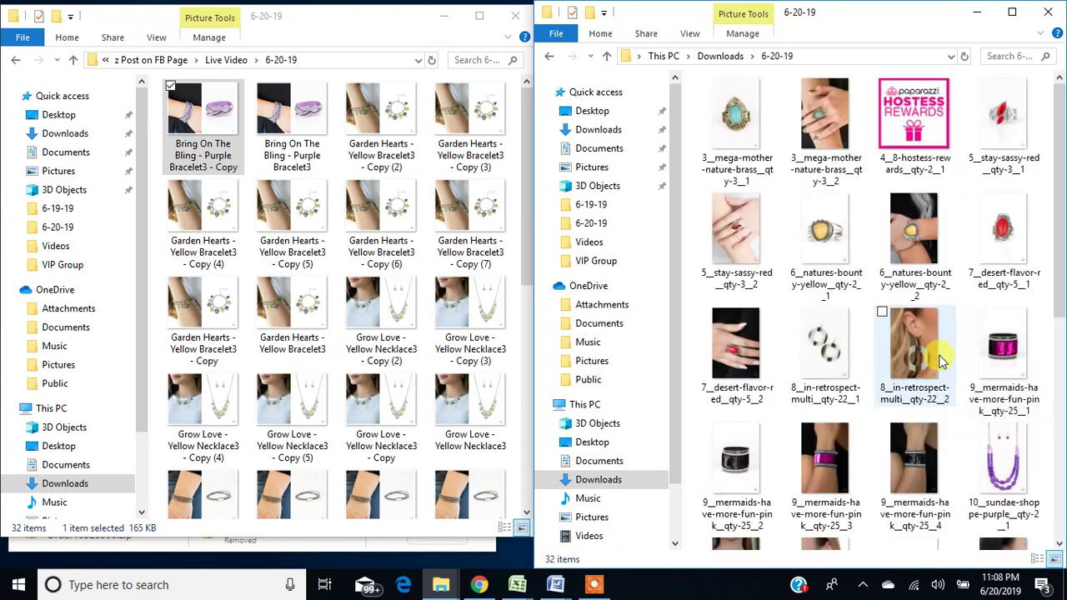
click(828, 285)
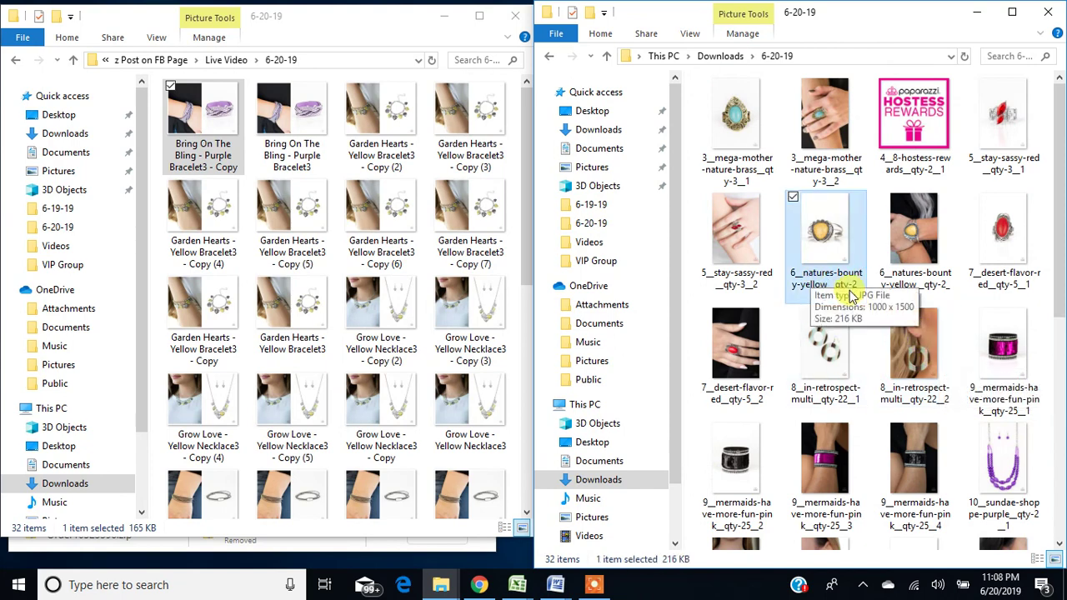
click(718, 56)
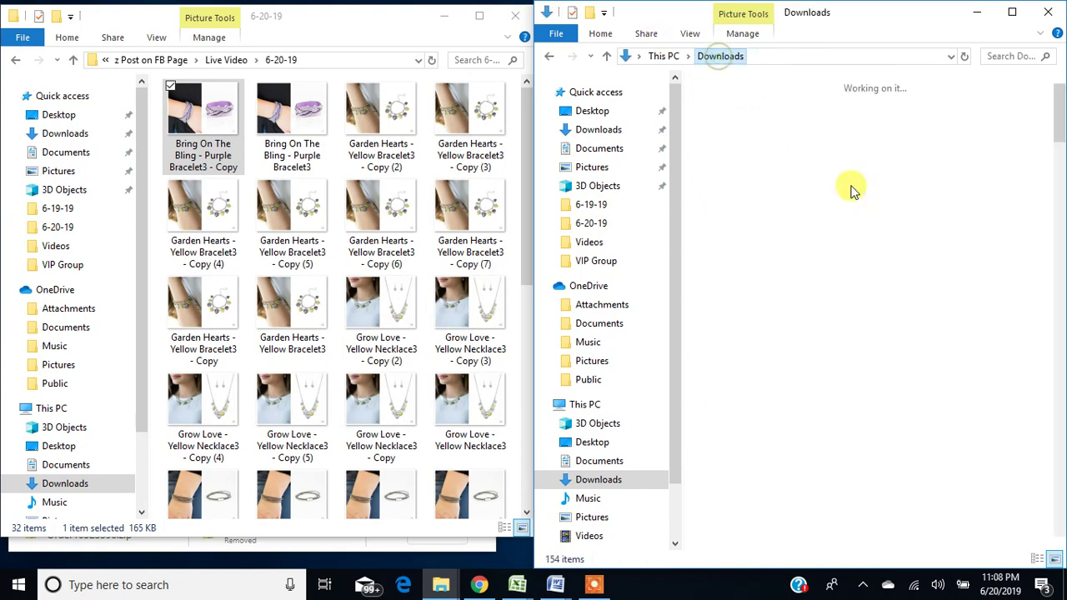
double_click(903, 417)
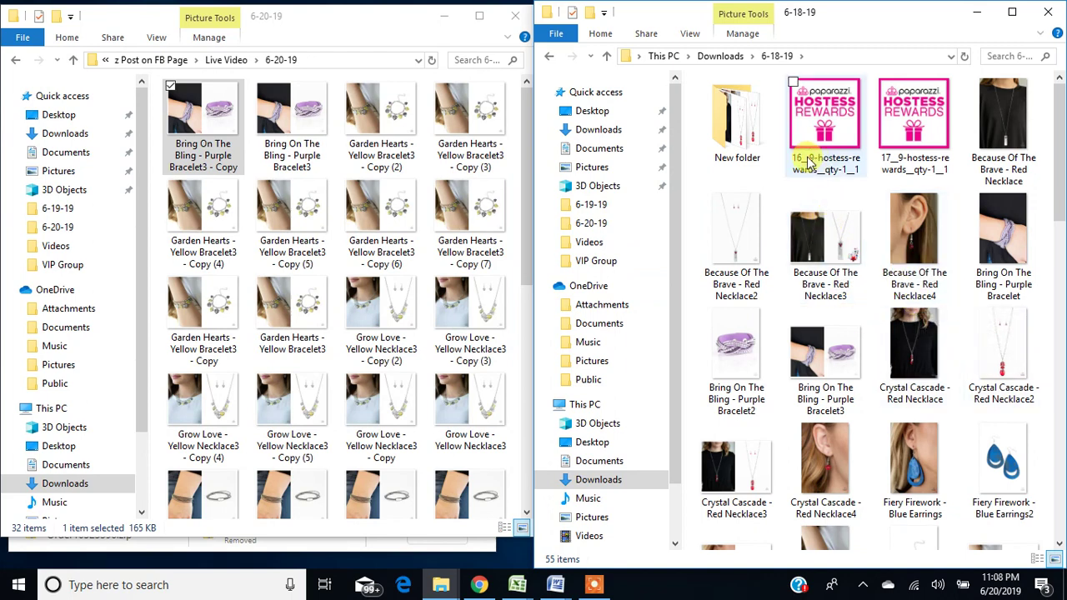
- Show the PicMonkey collage page in Chrome beside the 6-18-19 folder and review the Because Of The Brave - Red Necklace pictures
click(479, 585)
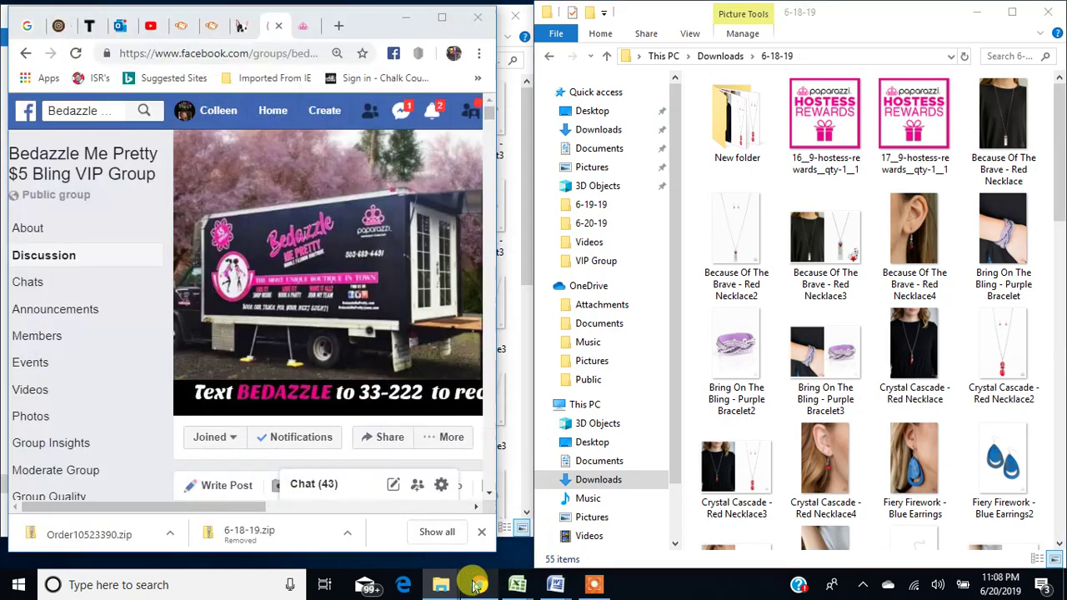
click(208, 26)
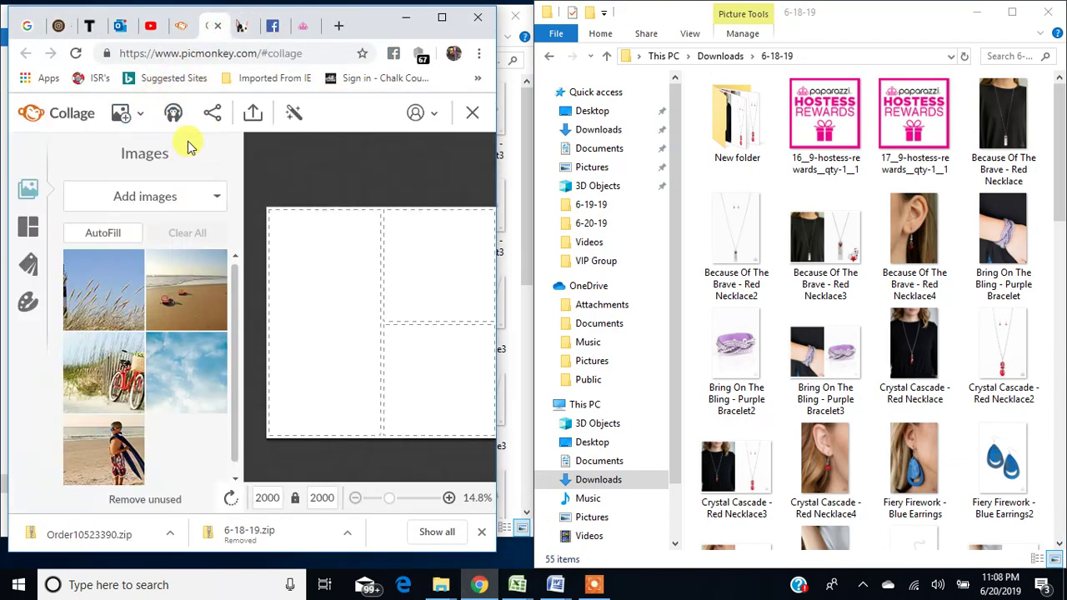
click(824, 242)
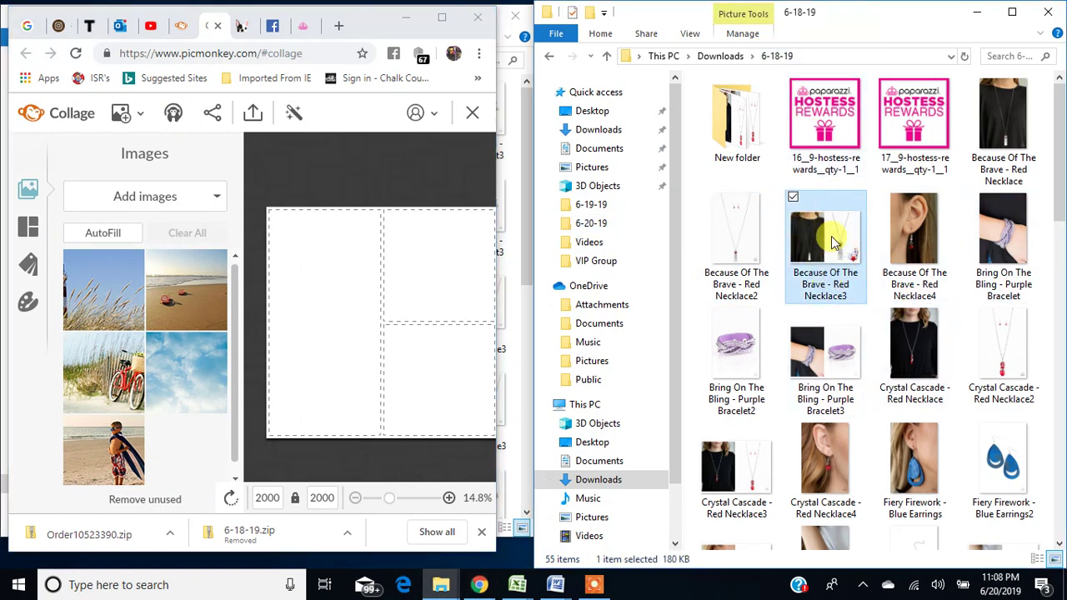
click(1004, 122)
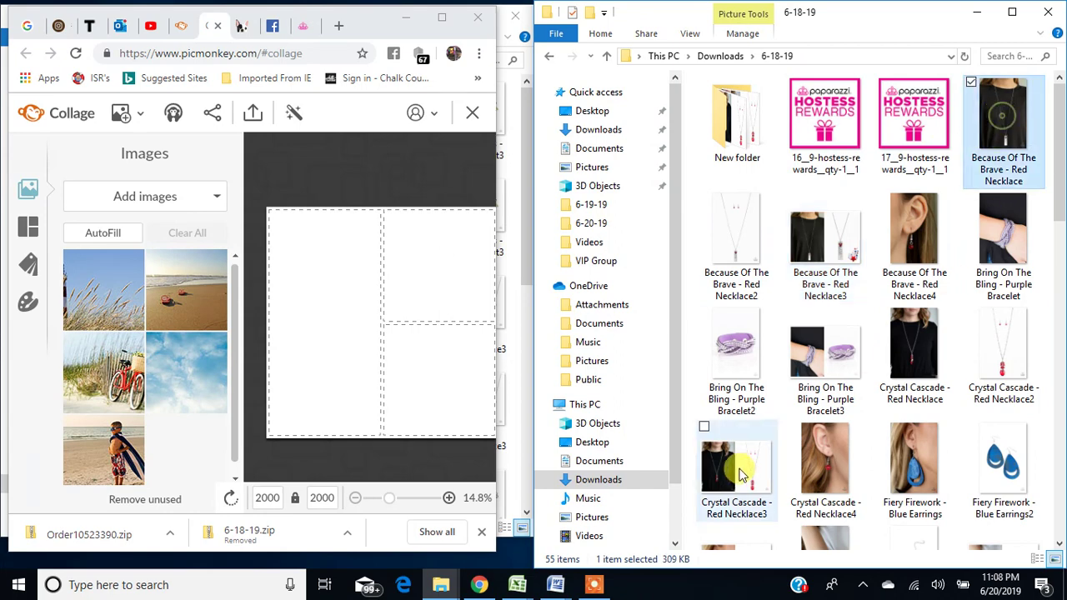
click(731, 239)
click(822, 242)
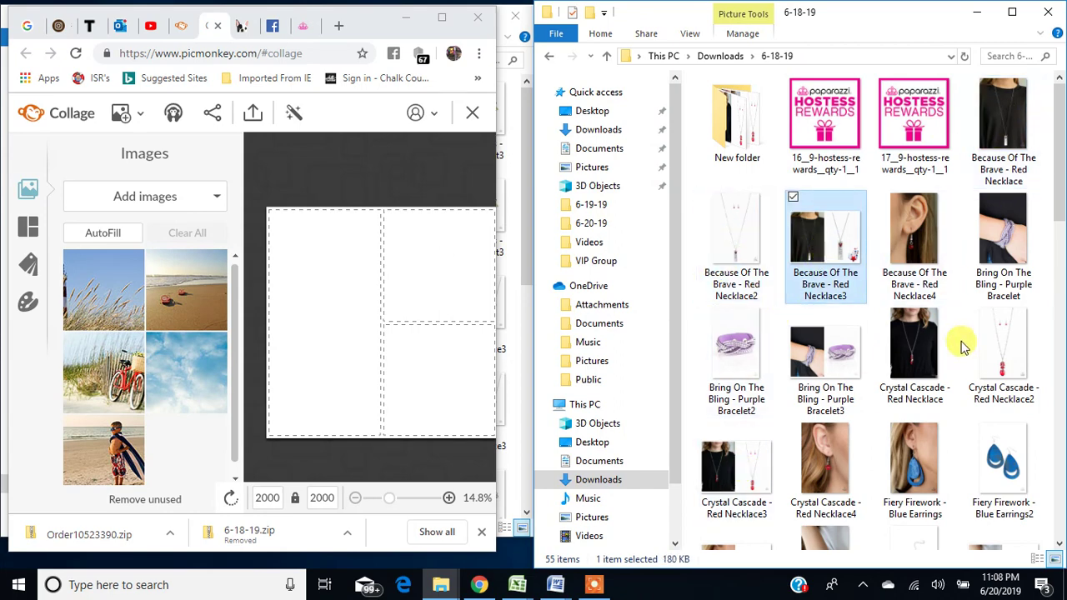
click(922, 246)
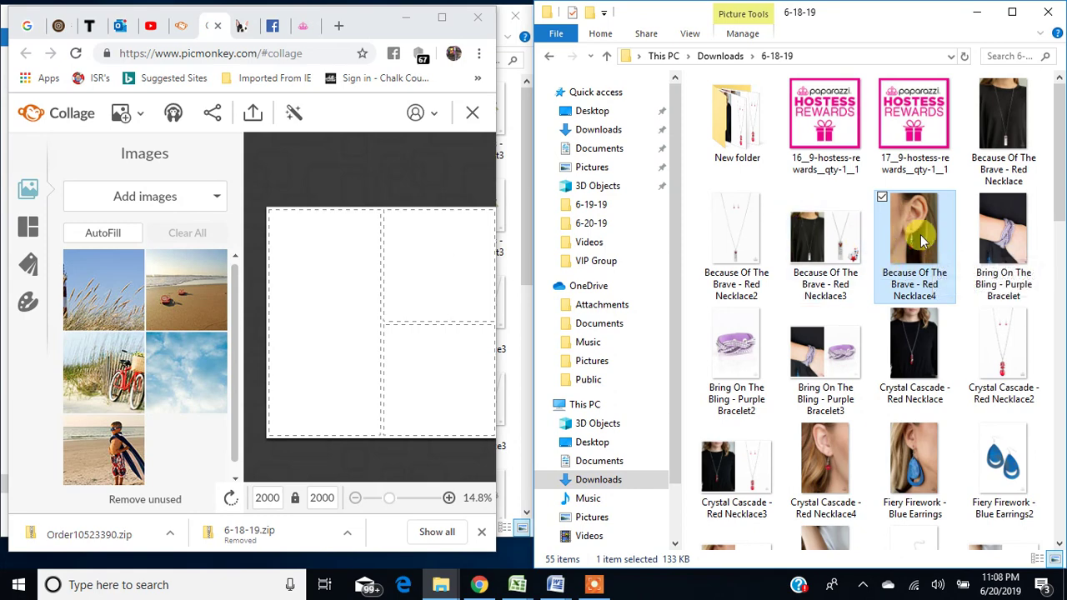
- Select the side-by-side pictures Because Of The Brave - Red Necklace3, Bring On The Bling - Purple Bracelet3, Fiery Firework - Blue Earrings3 and Garden Hearts - Yellow Bracelet3
click(825, 230)
ctrl+click(860, 351)
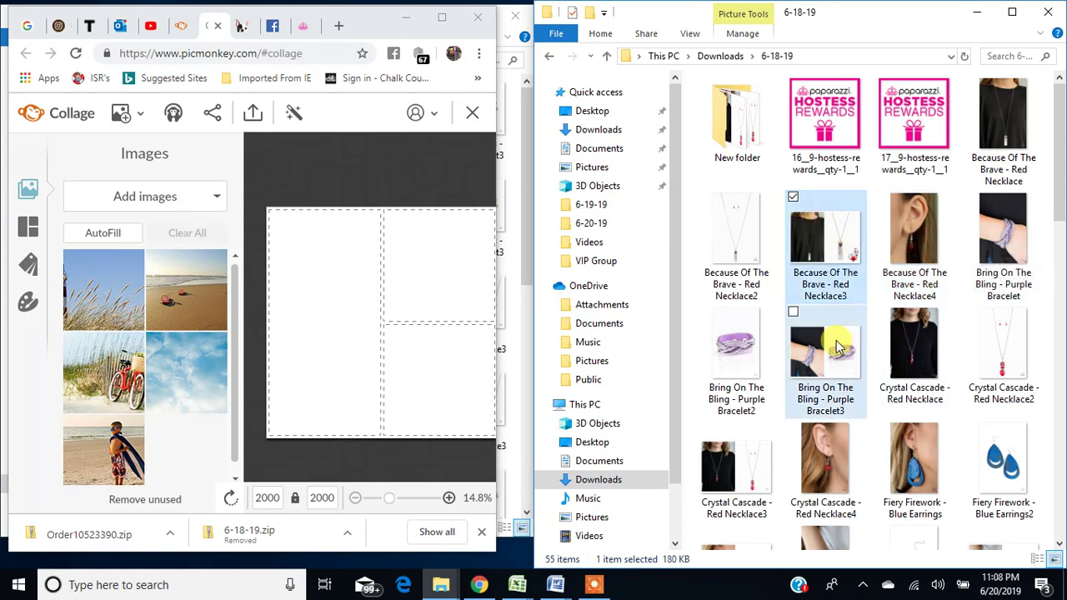
ctrl+click(1003, 467)
scroll(996, 442, down, 3)
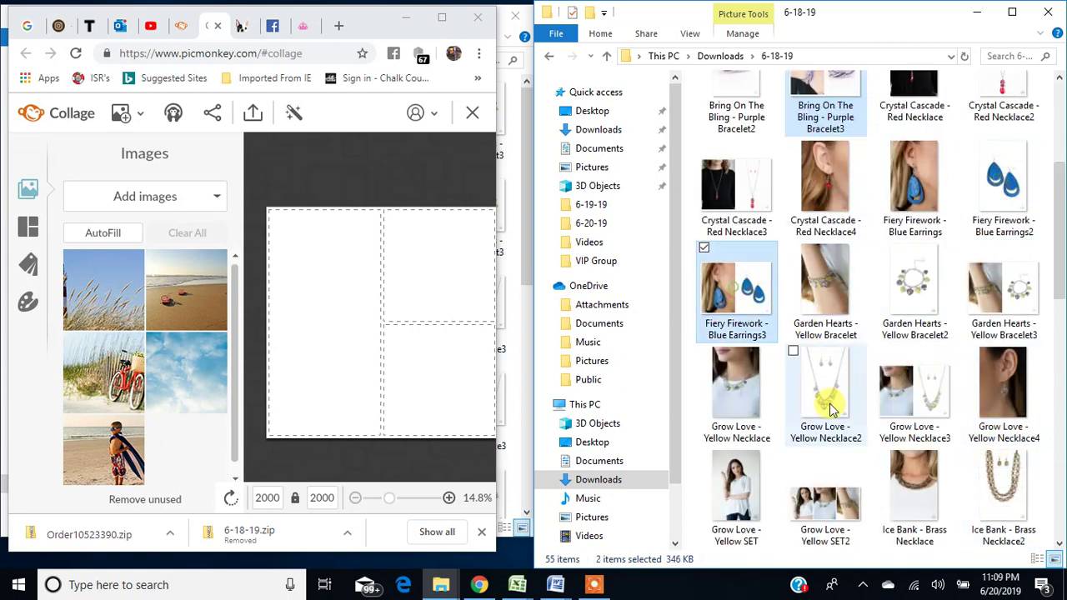
ctrl+click(1001, 288)
scroll(940, 409, up, 3)
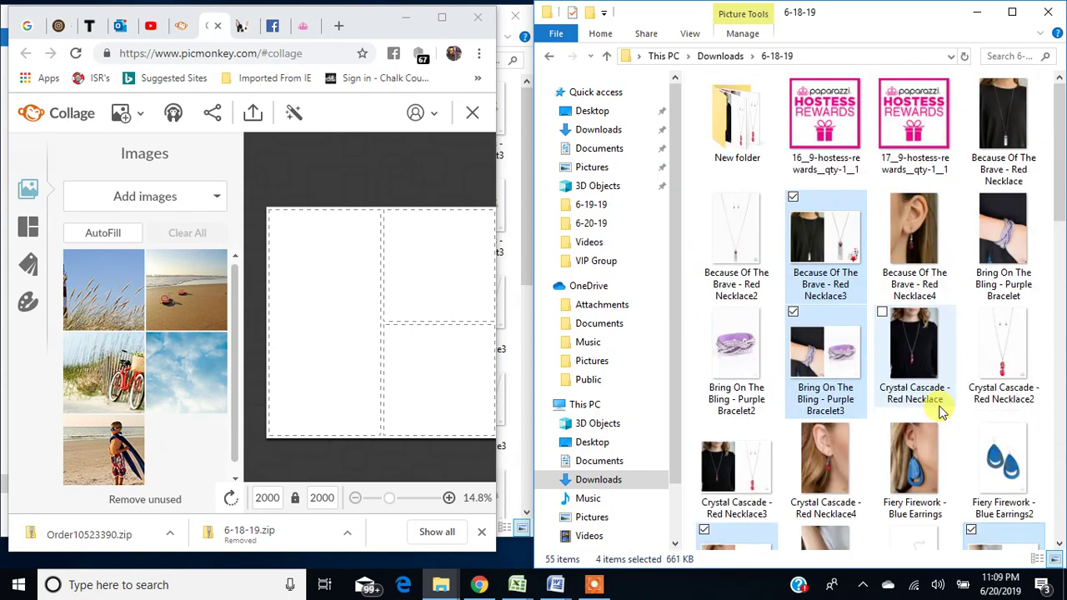
- Open New folder inside 6-18-19 and bring up the Paparazzi order page in Chrome beside it
drag(741, 113, 748, 154)
double_click(746, 129)
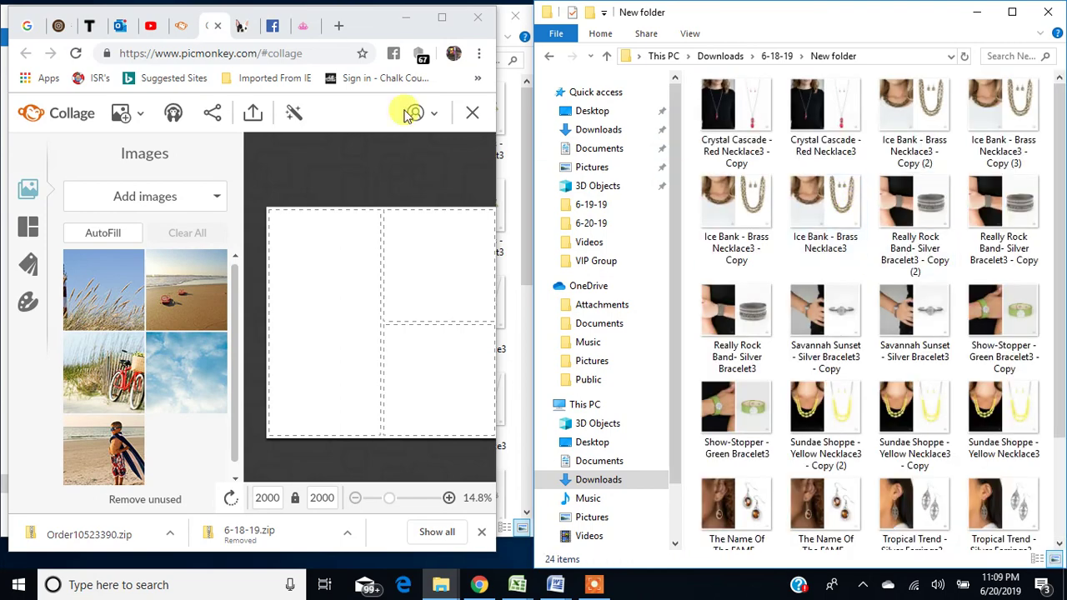
click(302, 26)
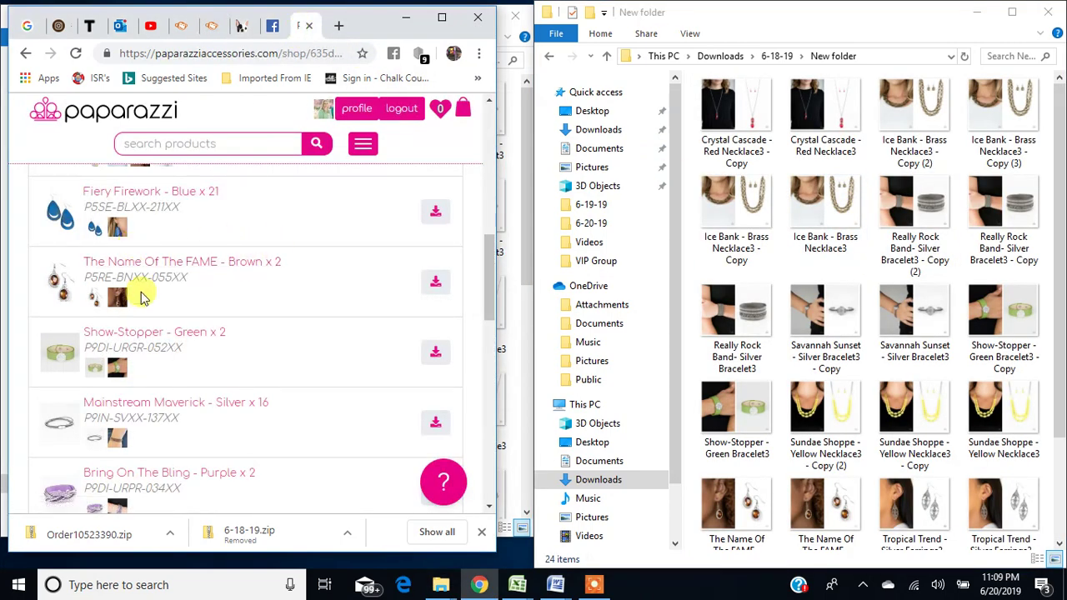
scroll(142, 278, up, 10)
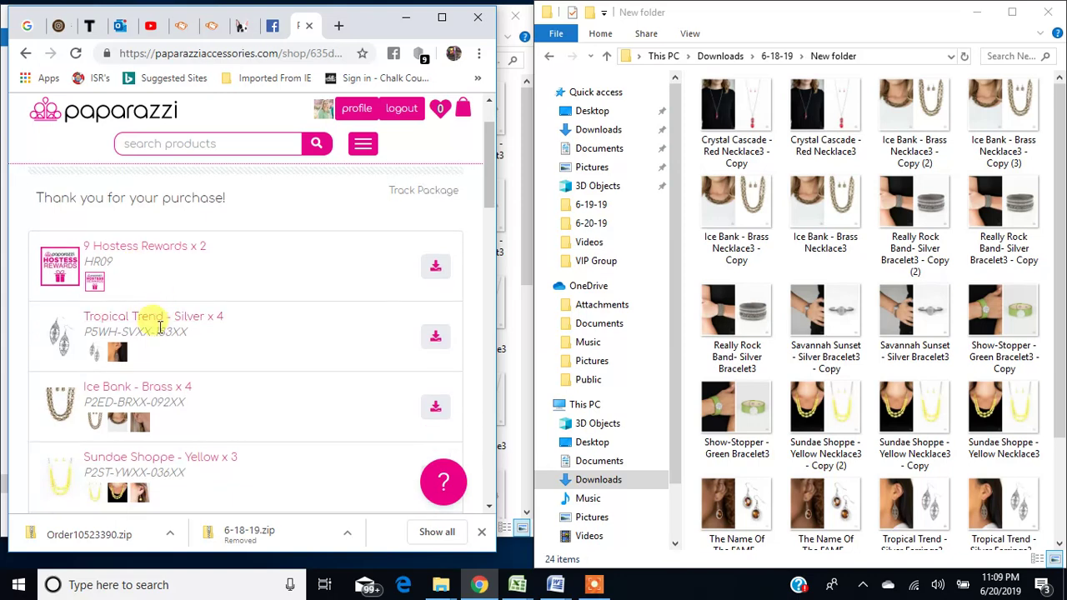
- Compare the ordered quantities with the picture copies in New folder, including Crystal Cascade - Red and Sundae Shoppe - Yellow
click(726, 114)
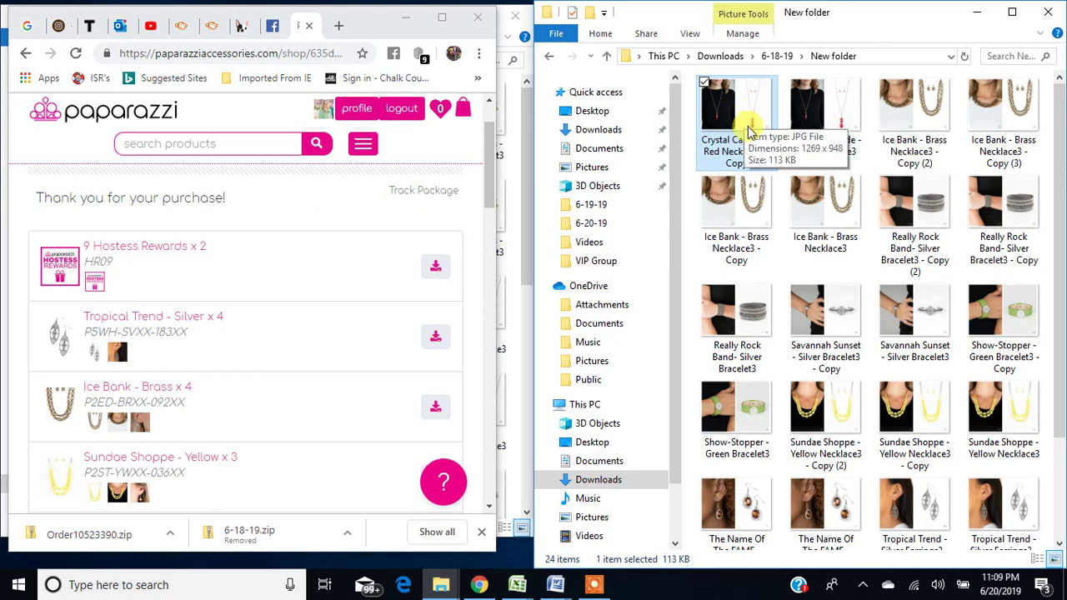
scroll(123, 351, down, 7)
scroll(123, 349, down, 6)
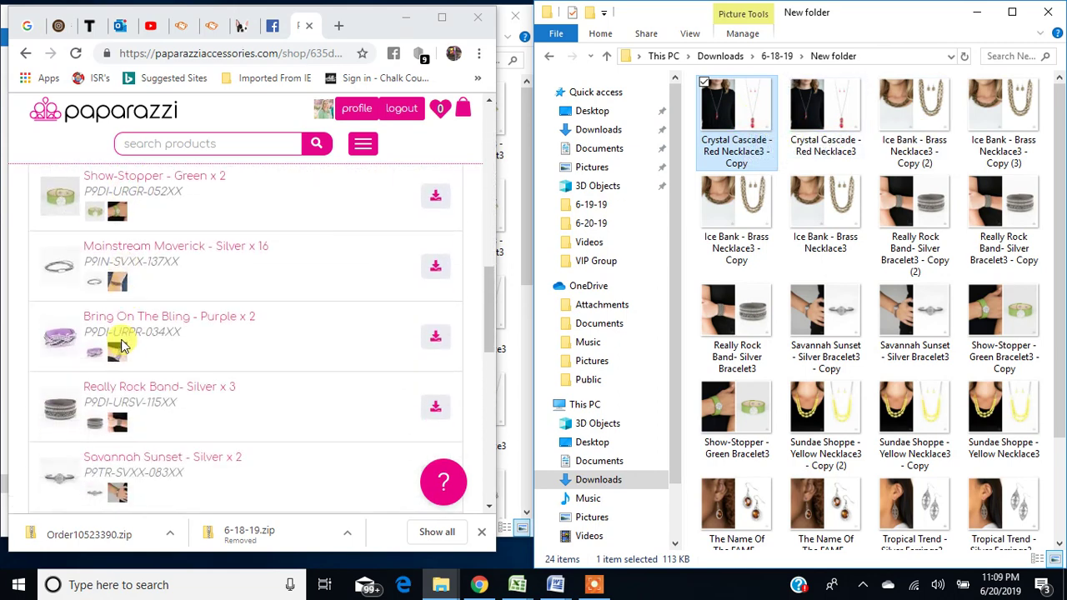
scroll(237, 334, up, 10)
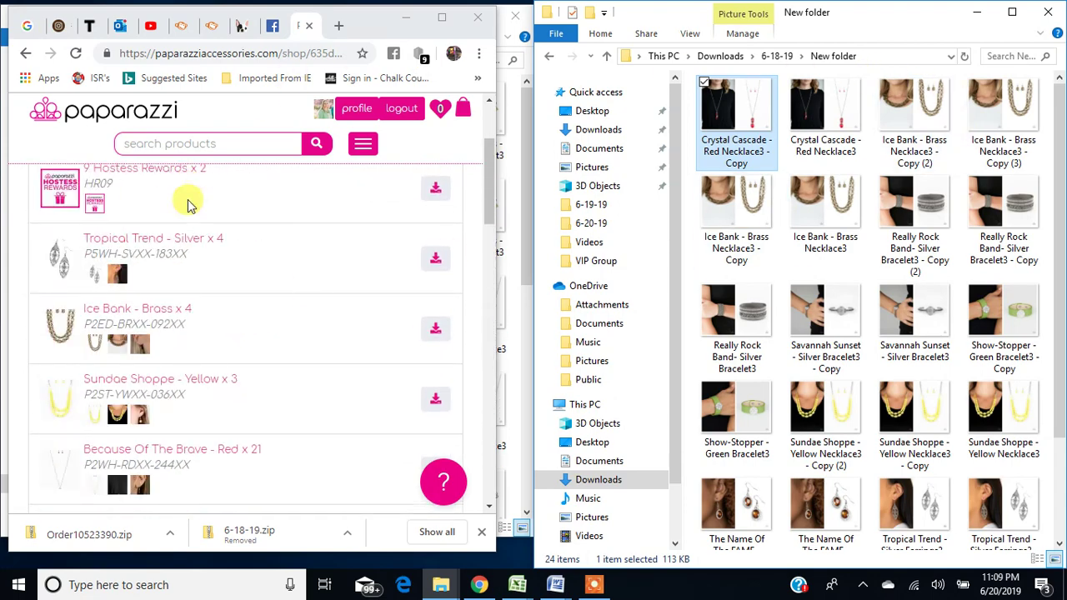
scroll(187, 191, up, 2)
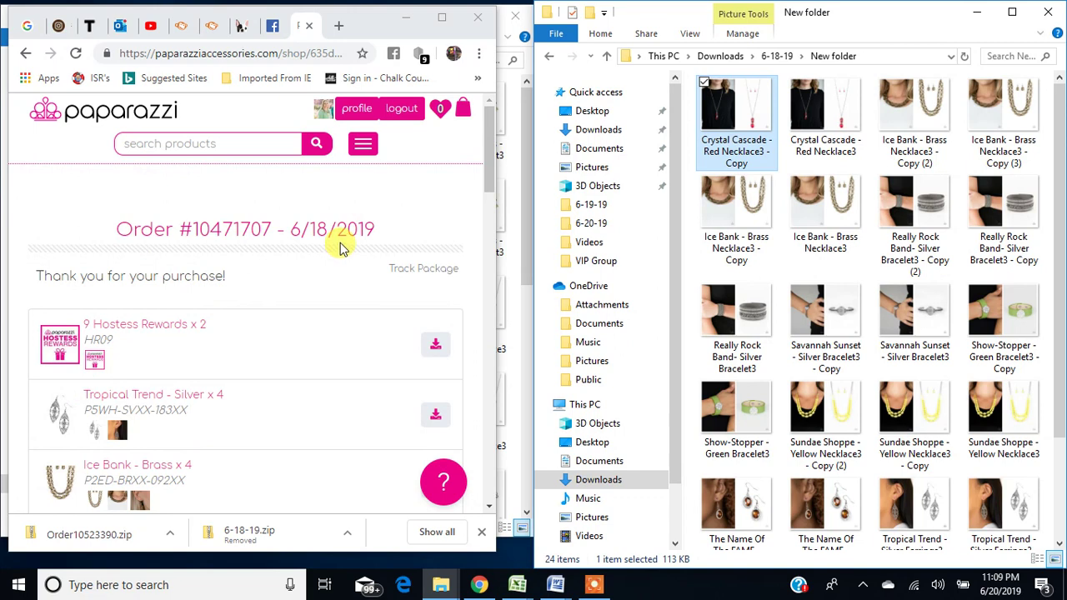
scroll(233, 381, down, 5)
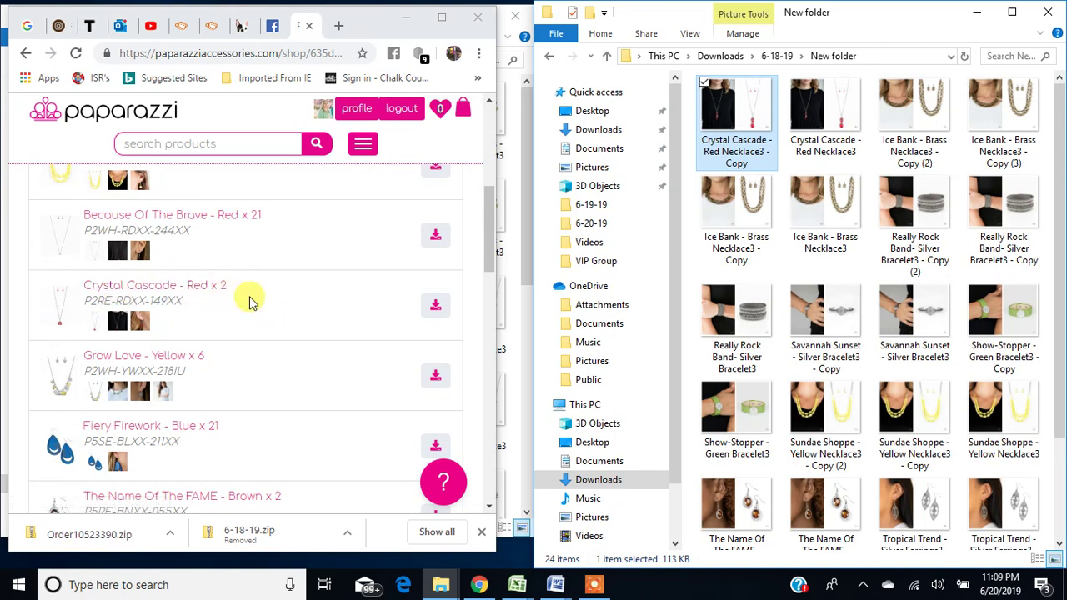
click(842, 123)
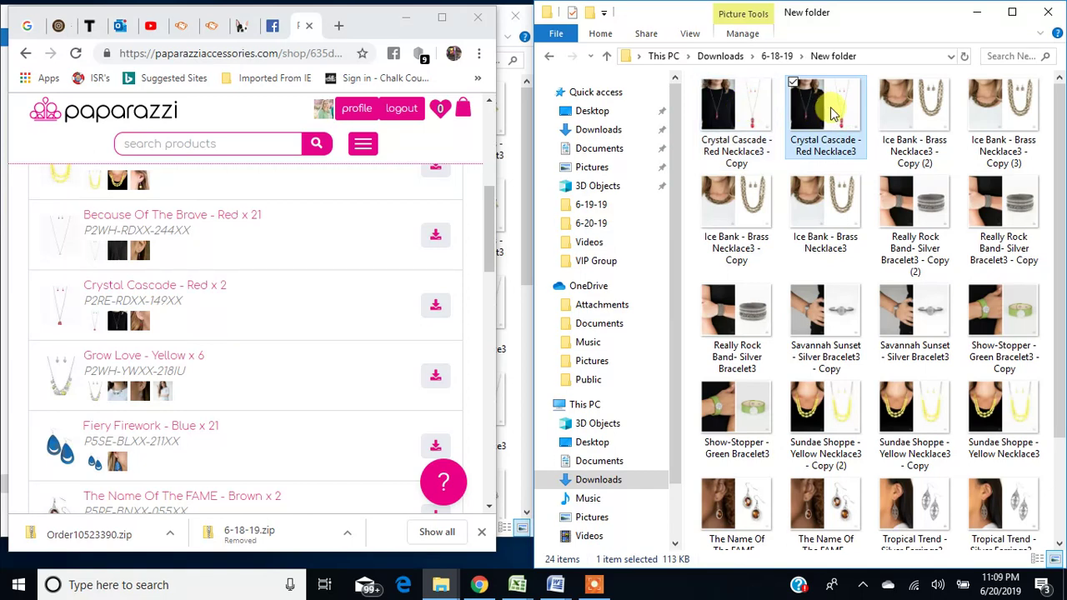
scroll(186, 326, up, 1)
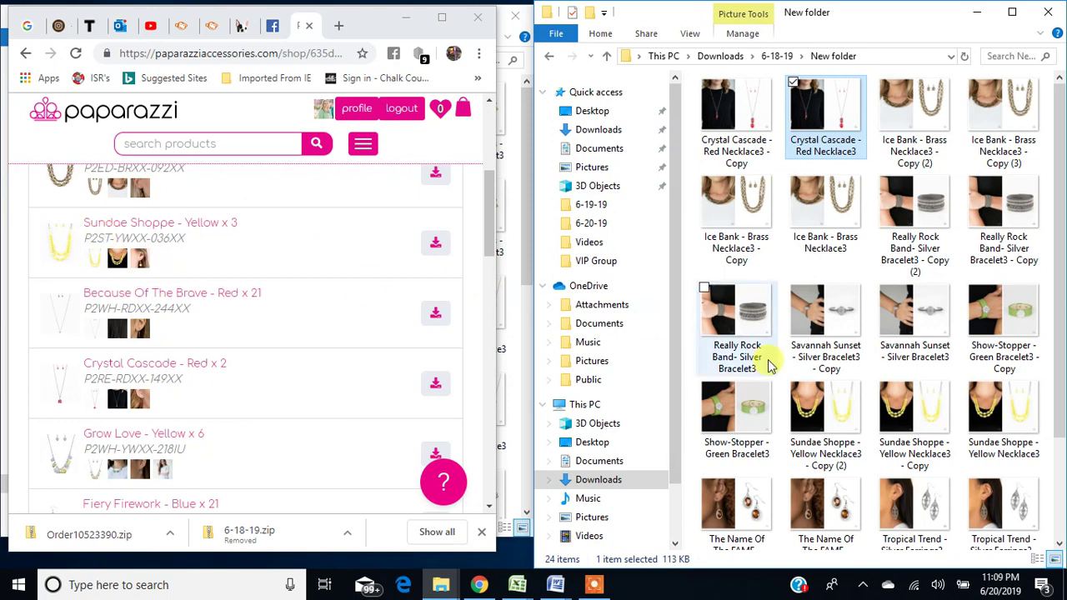
click(1004, 413)
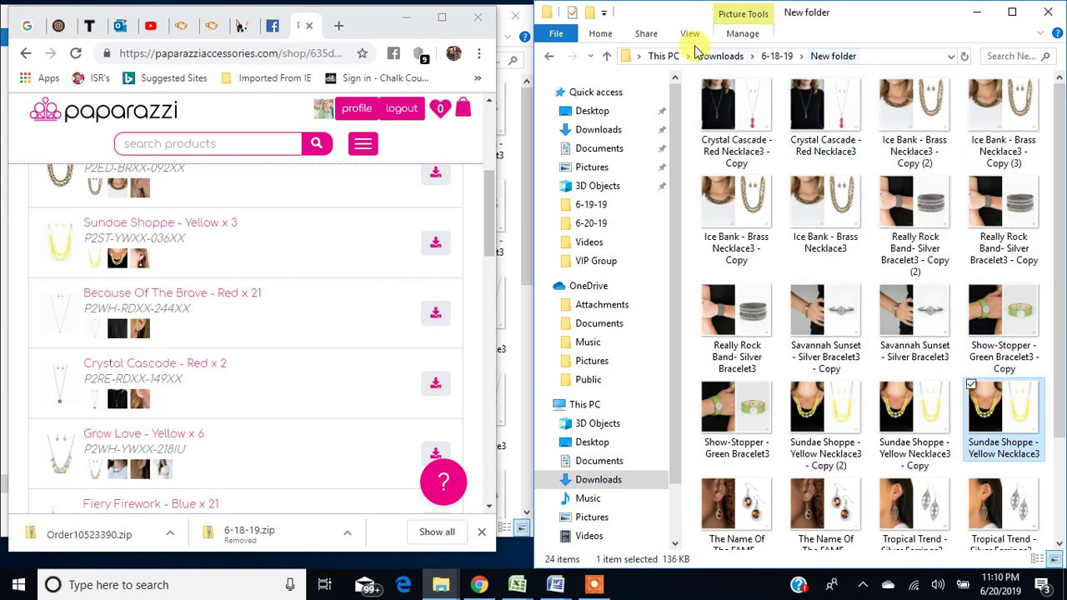
- Bring the 6-20-19 live-video window forward, go up to the Live Video folder and reopen its 6-20-19 folder
click(441, 587)
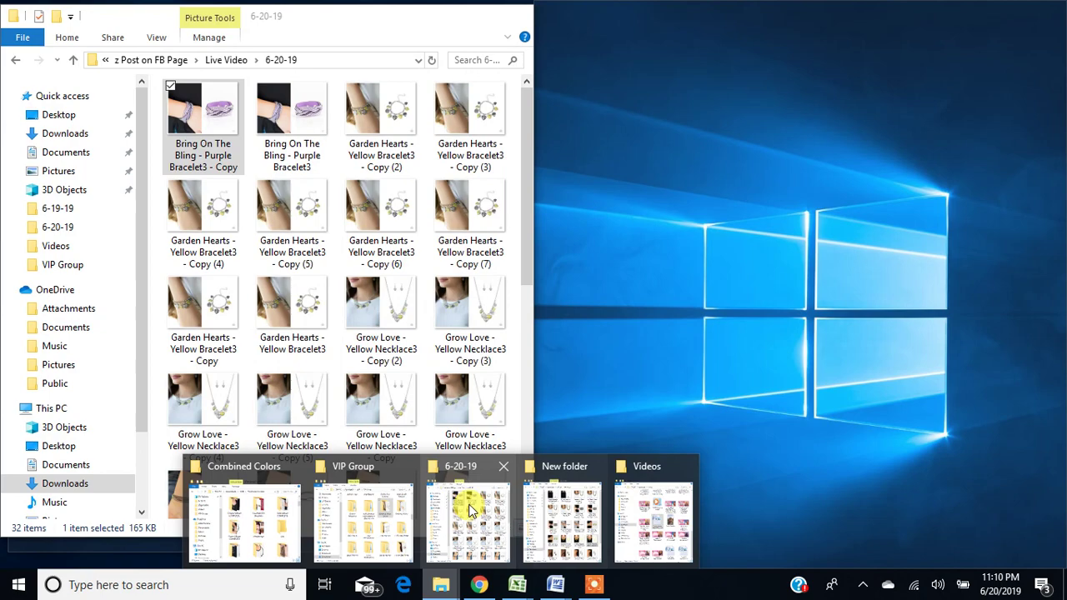
click(511, 525)
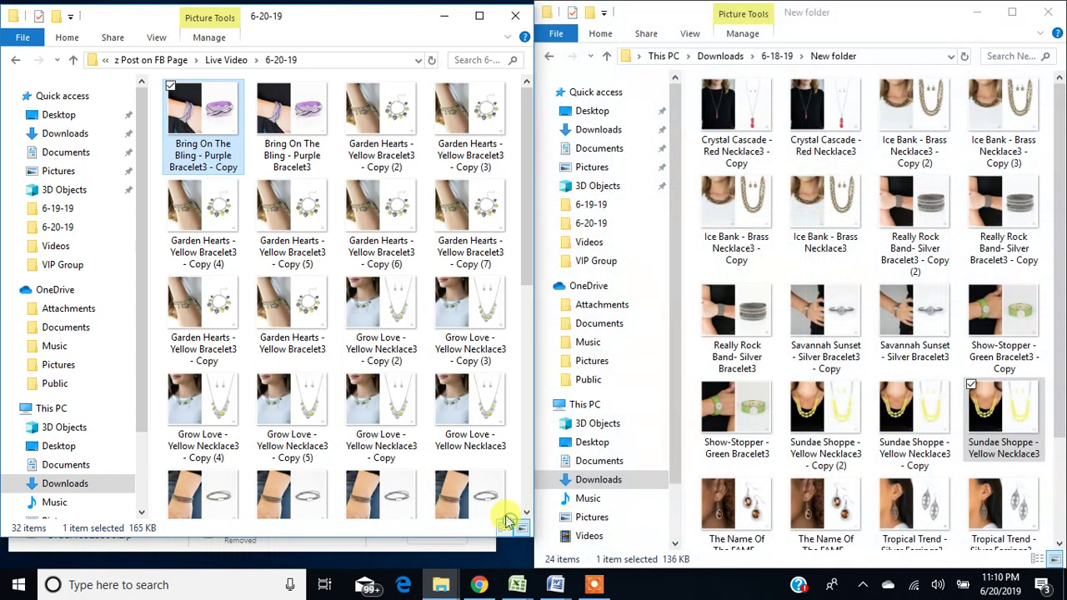
click(219, 61)
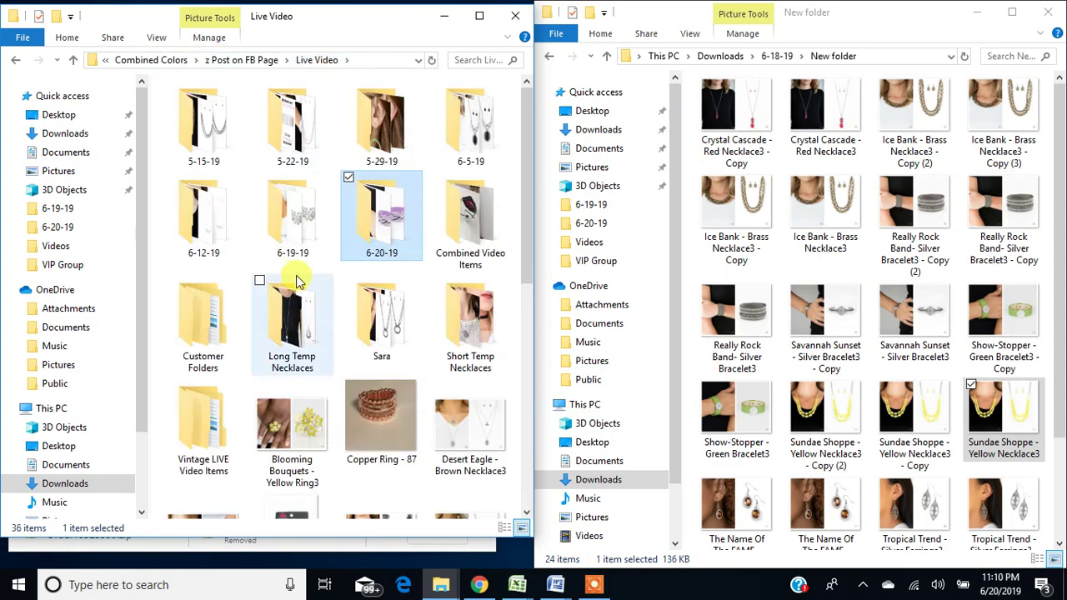
double_click(400, 209)
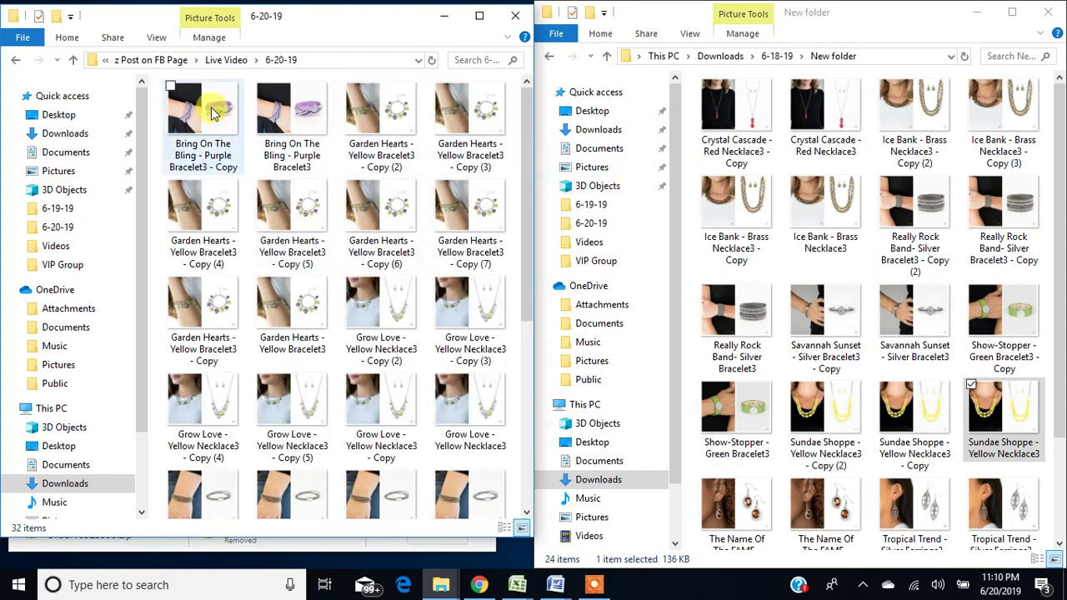
- Place the 6-20-19 folder window beside Chrome, open the VIP group's photo albums and widen the Chrome window
drag(314, 30, 852, 32)
click(278, 30)
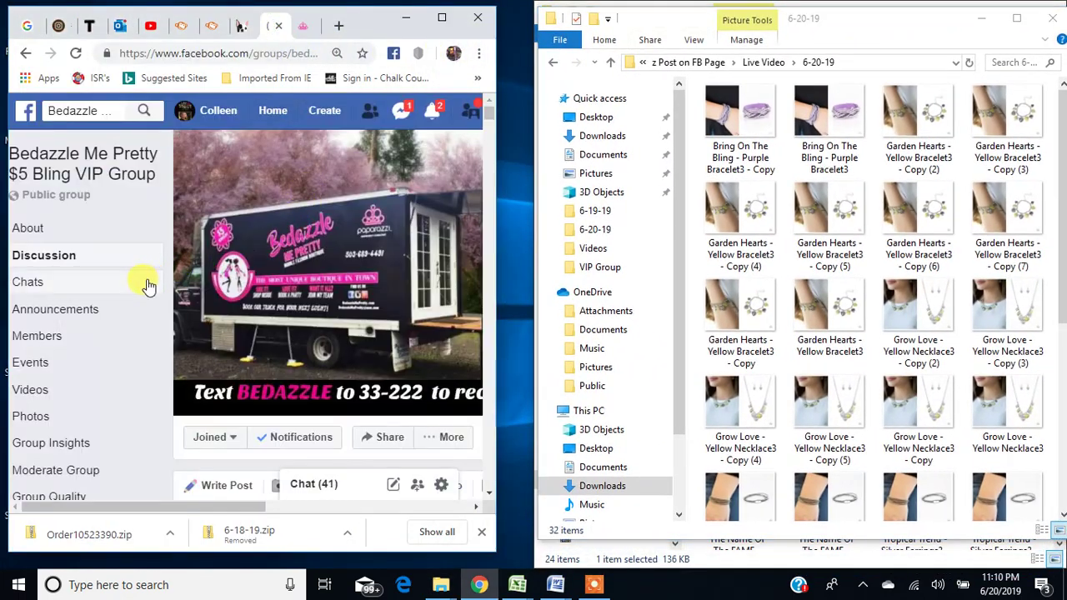
click(37, 421)
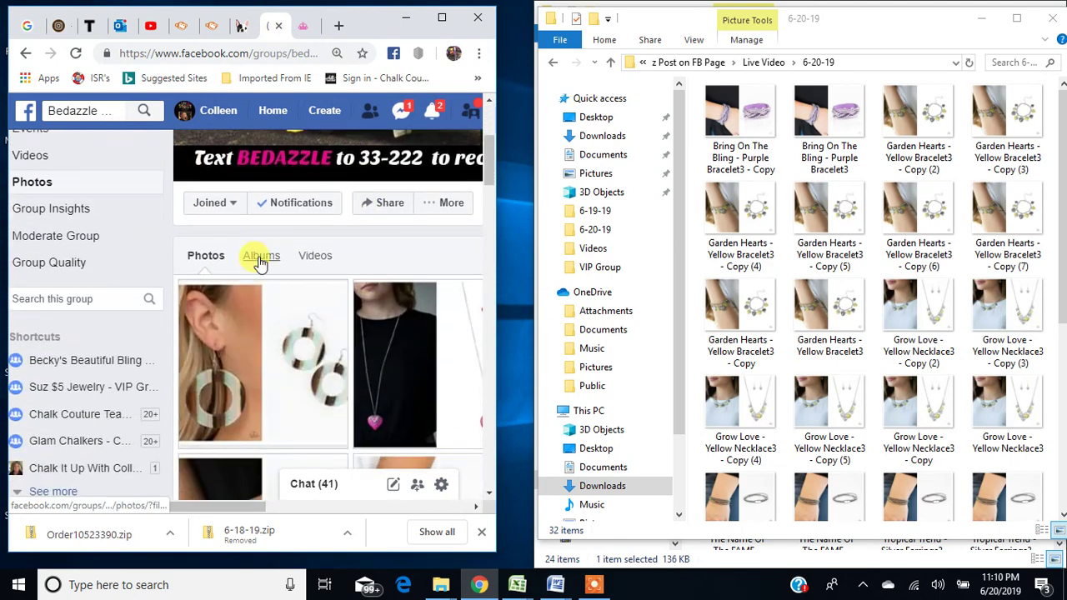
click(261, 260)
drag(499, 248, 765, 252)
- Try creating an album with one picture each of Bring On The Bling, Garden Hearts, Grow Love and Mainstream Maverick, and discard it
click(729, 255)
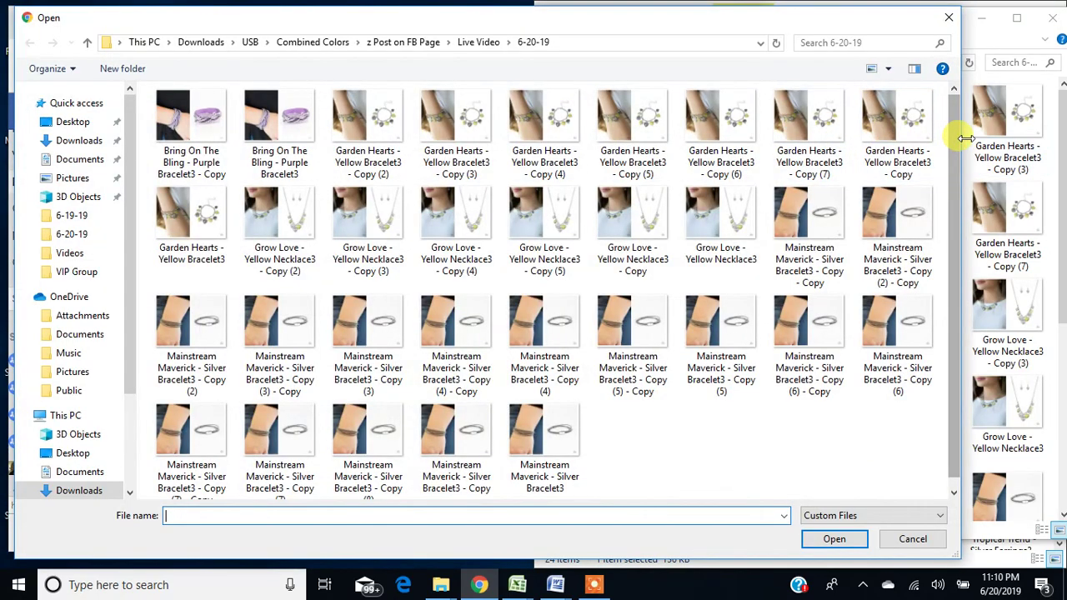
drag(964, 138, 684, 207)
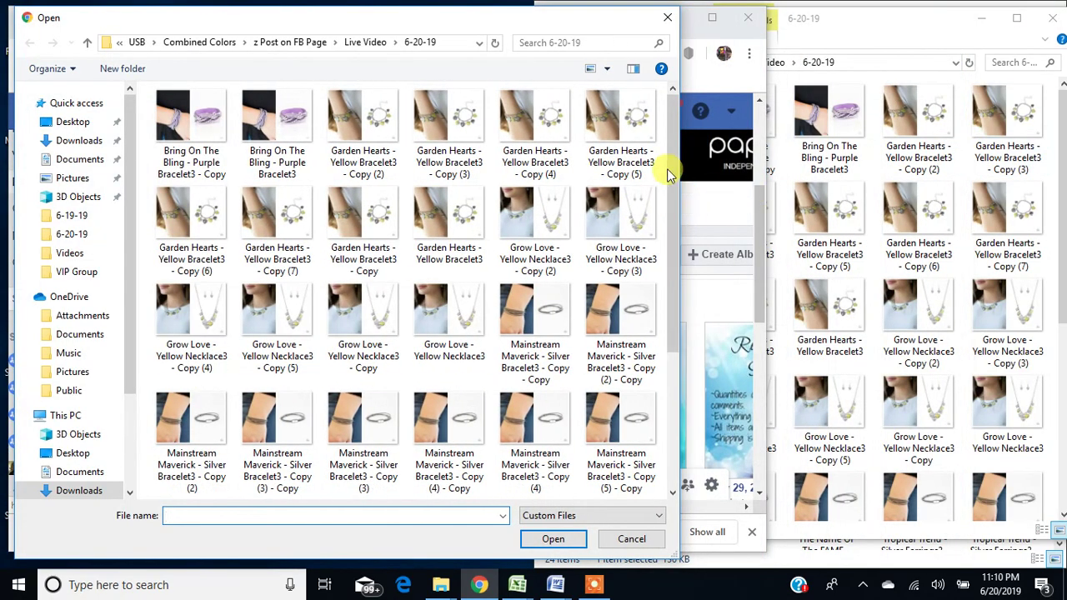
click(179, 121)
ctrl+click(364, 134)
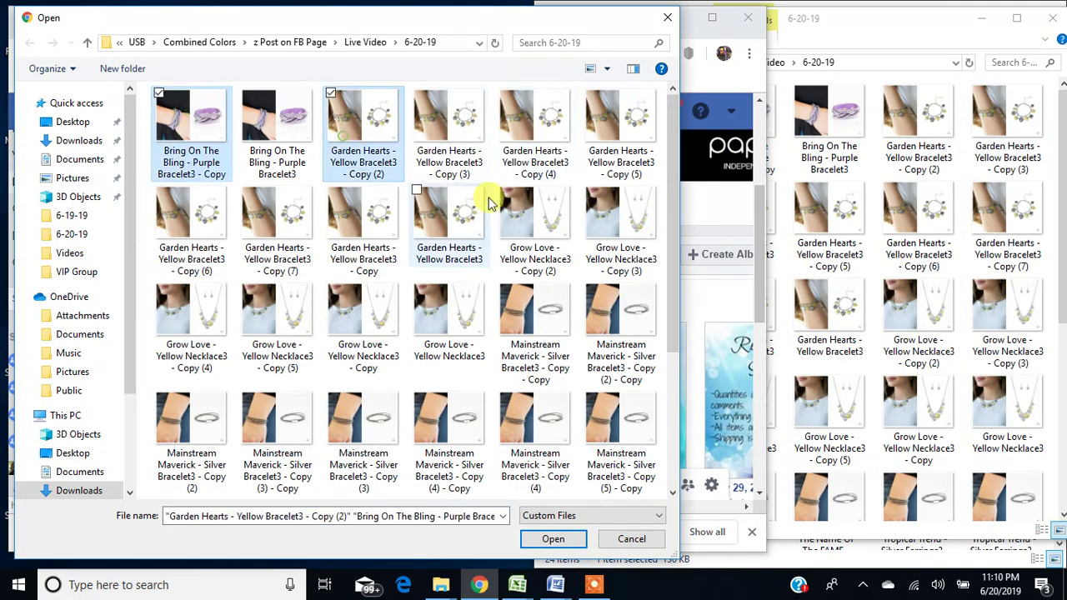
ctrl+click(528, 252)
ctrl+click(541, 324)
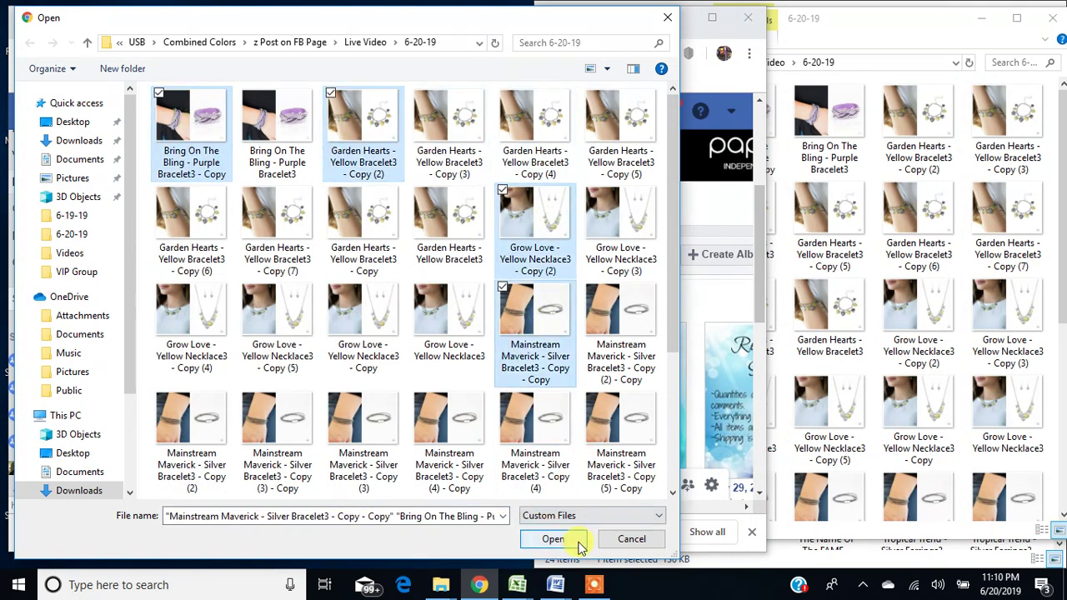
click(554, 539)
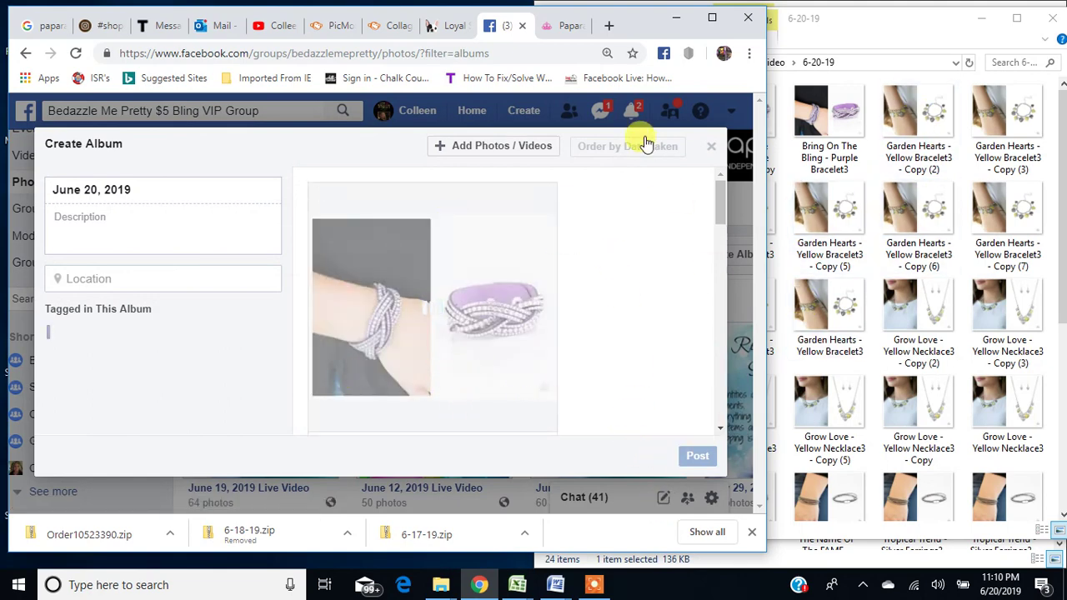
click(715, 151)
click(577, 304)
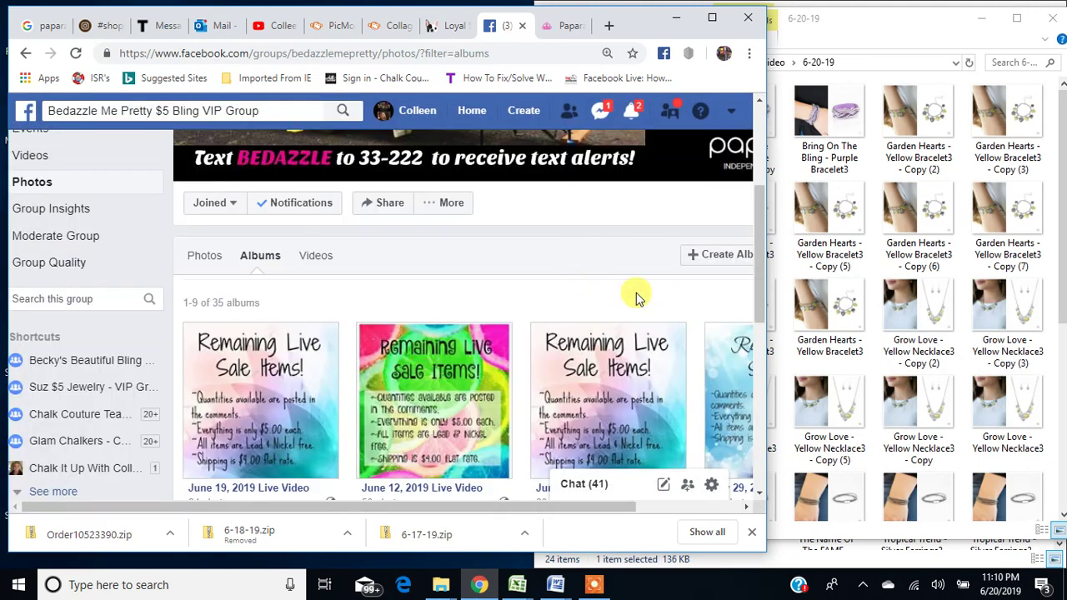
- Open the June 19, 2019 Live Video album, view the green necklace picture's caption and comments, and return to the album
scroll(251, 382, down, 1)
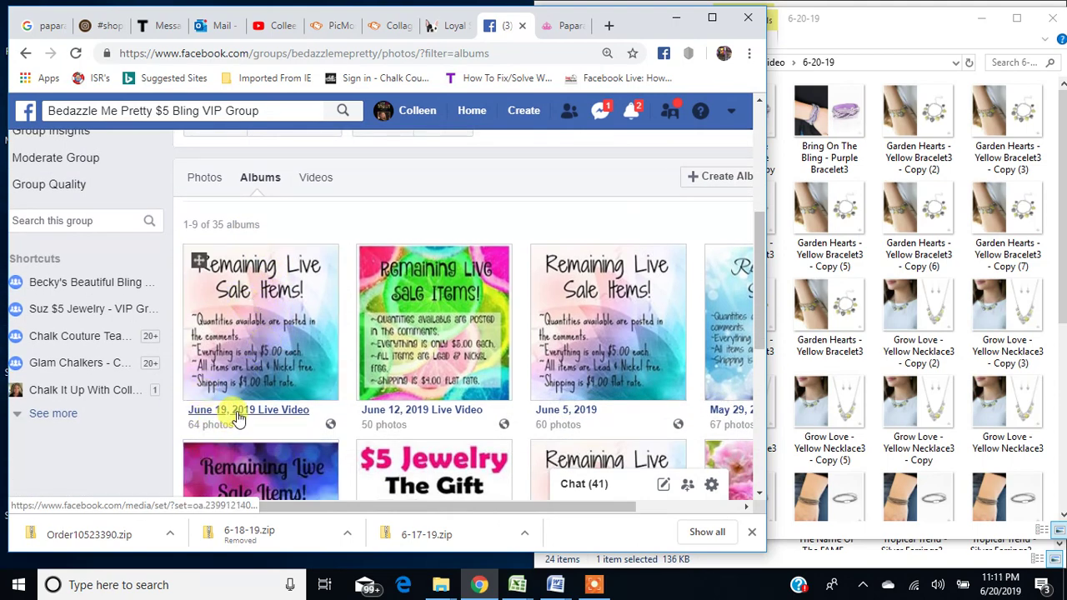
click(237, 413)
scroll(621, 352, down, 3)
scroll(617, 355, up, 3)
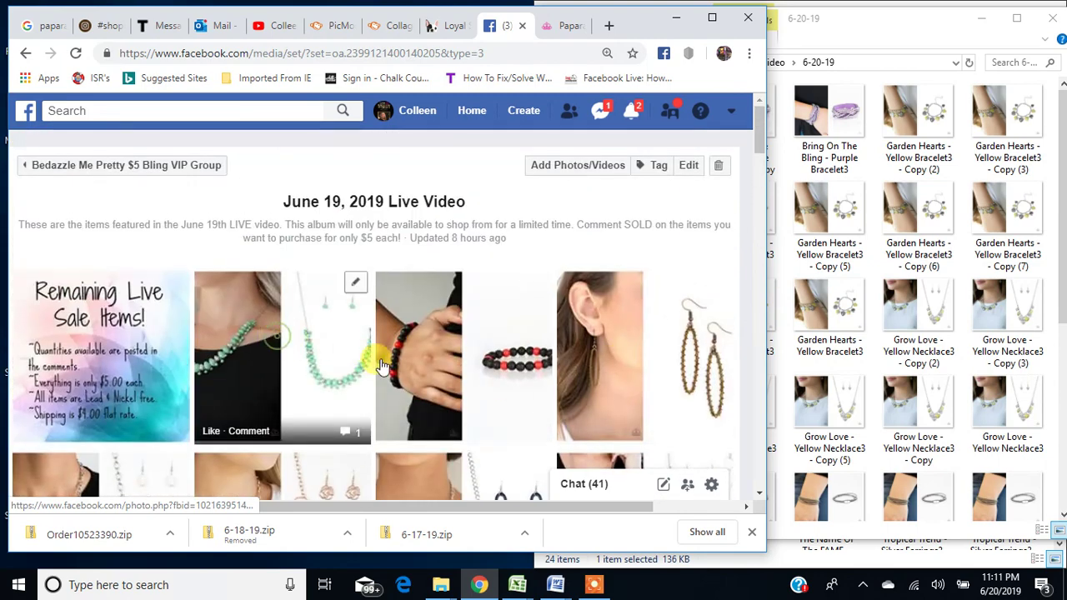
click(355, 353)
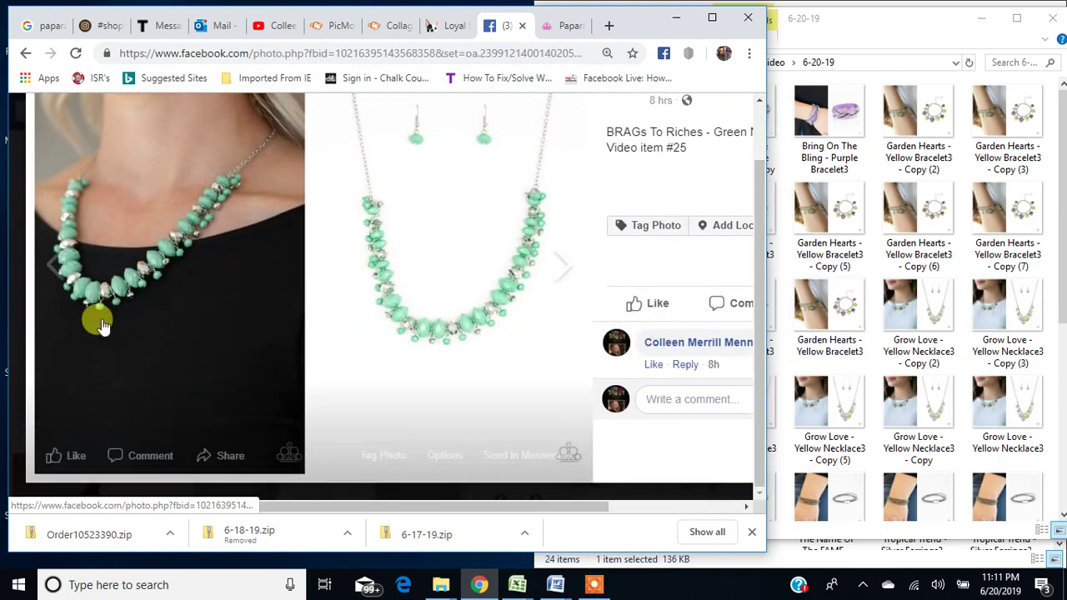
click(637, 490)
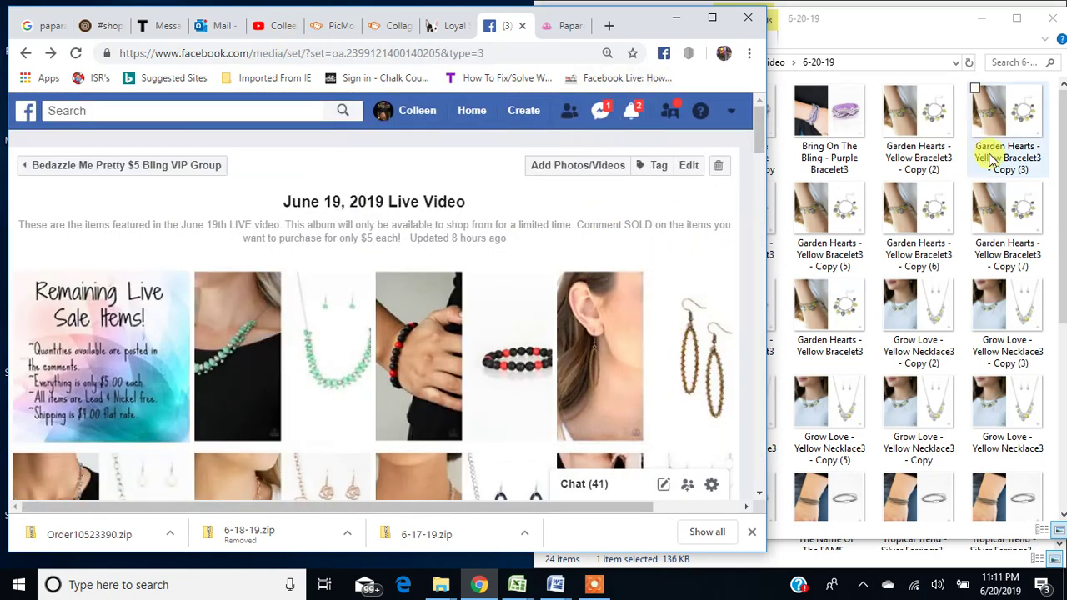
- Return to the Bedazzle Me Pretty $5 Bling VIP Group feed and look through the item posts for sold comments
click(905, 236)
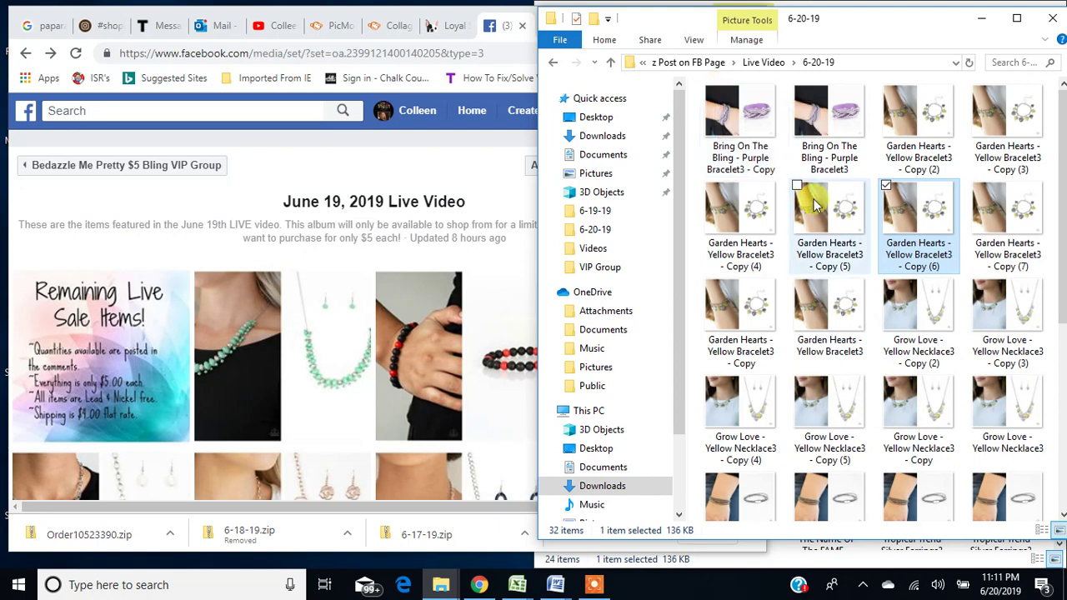
click(92, 171)
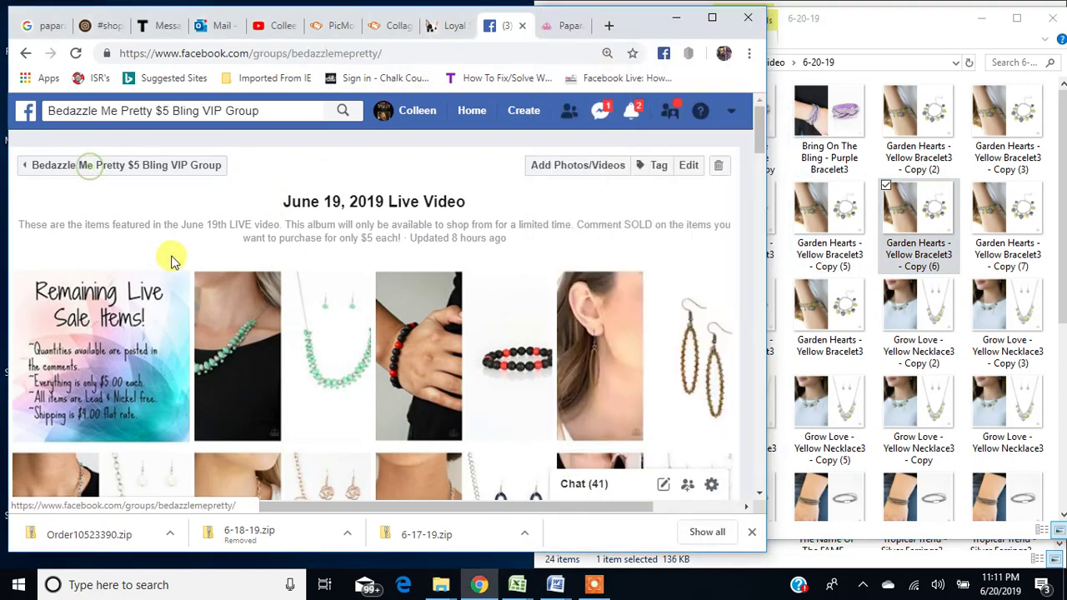
scroll(406, 333, down, 3)
scroll(364, 317, down, 10)
scroll(367, 324, down, 15)
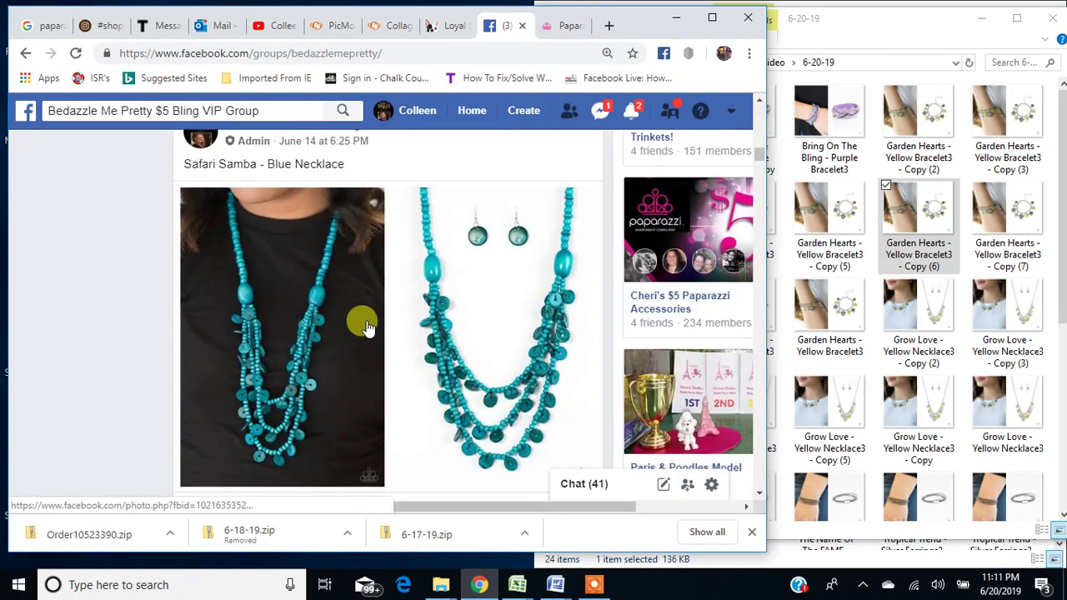
scroll(369, 325, down, 10)
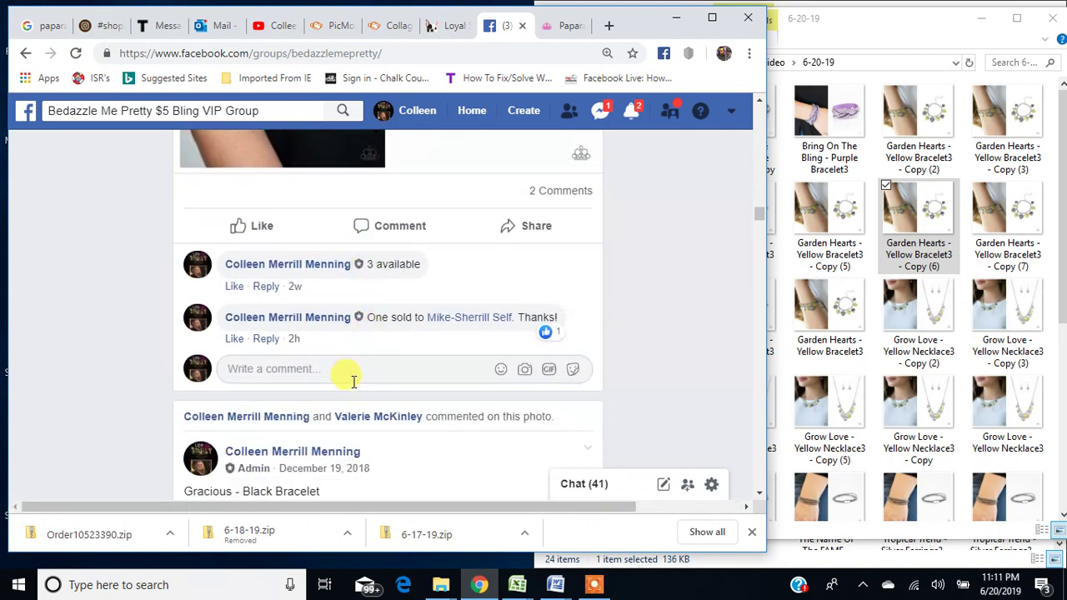
scroll(386, 385, down, 10)
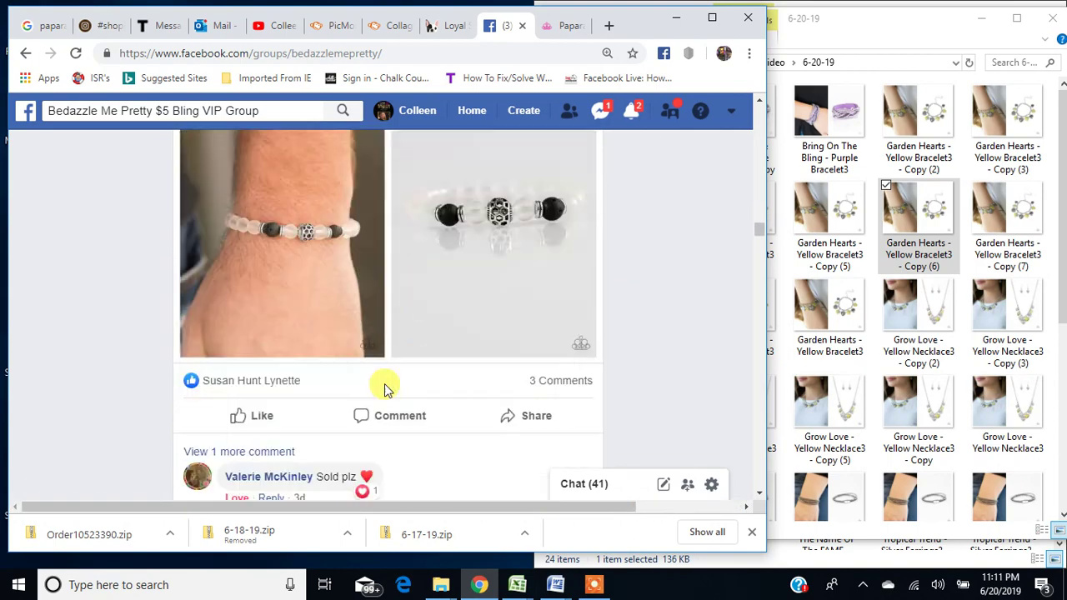
scroll(384, 376, up, 2)
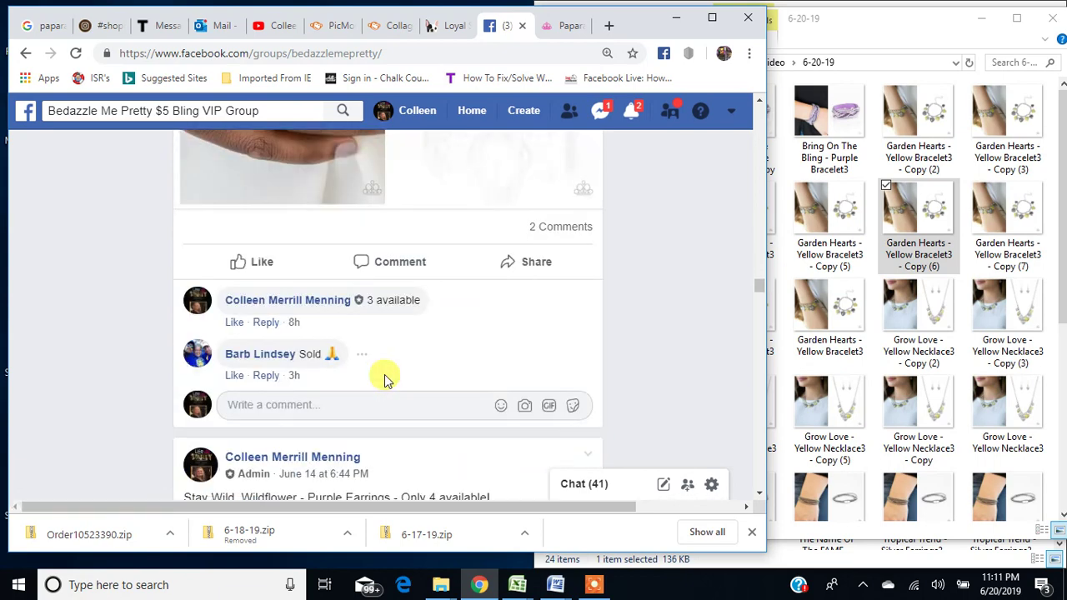
scroll(385, 376, up, 2)
scroll(382, 379, down, 4)
scroll(379, 377, down, 10)
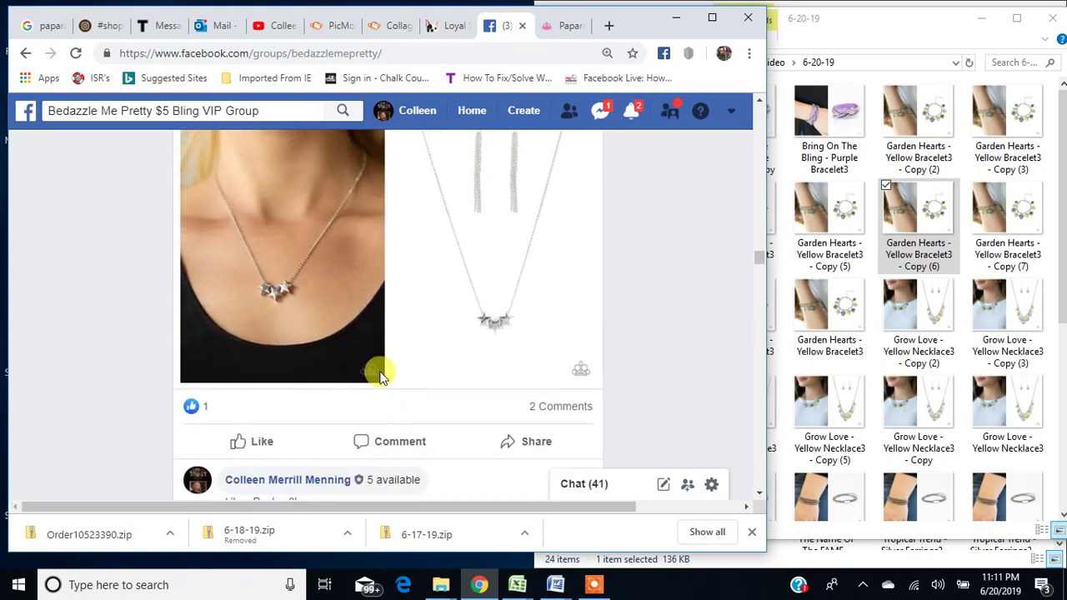
- Go back to the Shoot For The Stars - Silver Necklace post and check its caption for the video item number
scroll(376, 374, up, 5)
scroll(242, 250, up, 1)
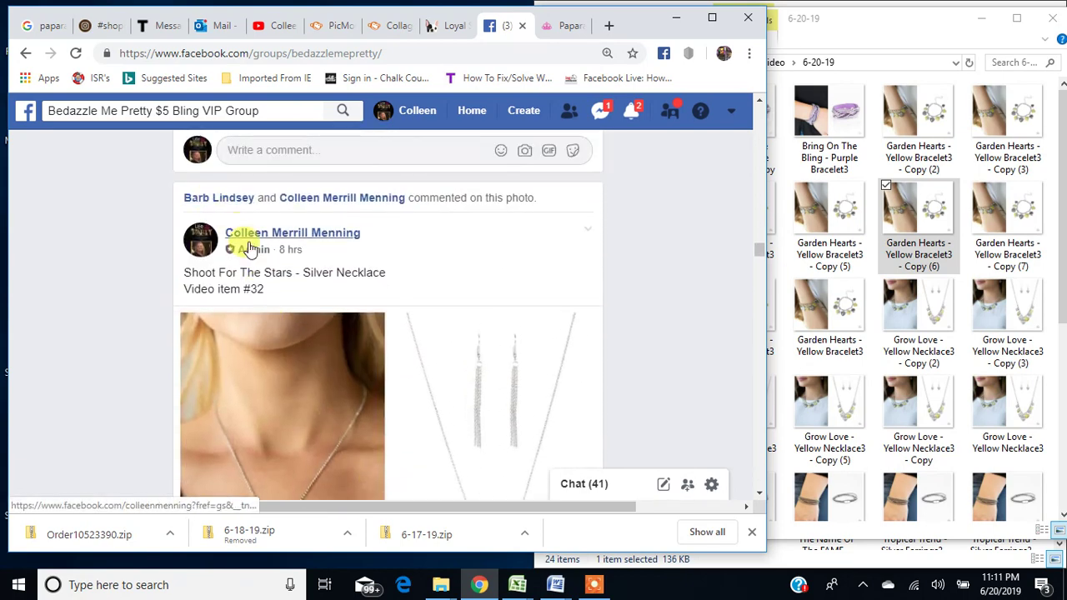
scroll(250, 250, up, 3)
scroll(261, 273, down, 5)
scroll(260, 270, up, 1)
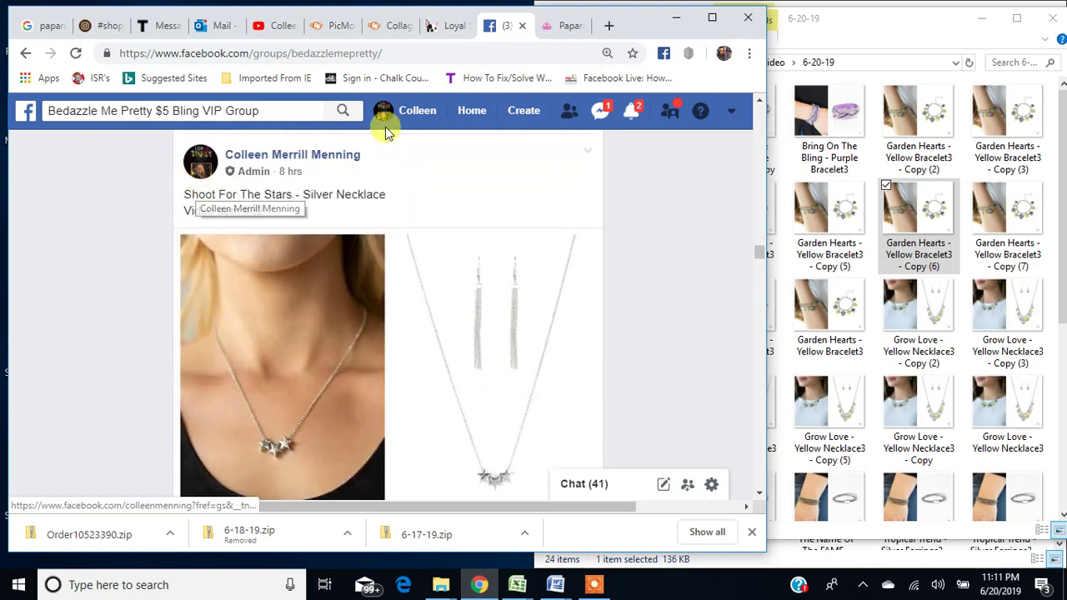
- Open the 6-19-19 folder inside Live Video and locate the Shoot For The Stars - Silver Necklace3 pictures
click(918, 133)
click(777, 63)
double_click(830, 219)
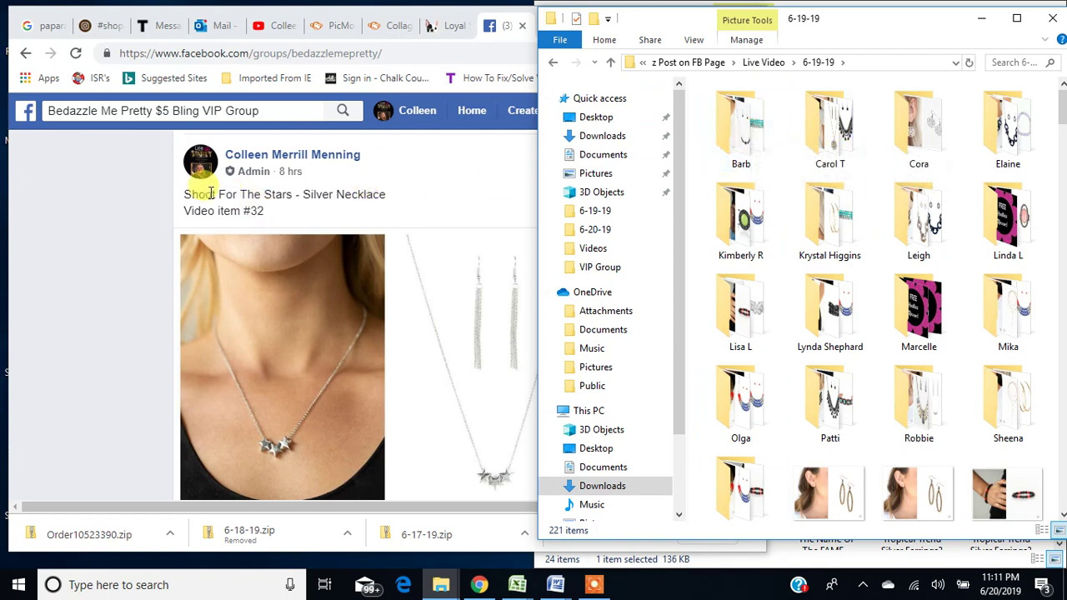
scroll(917, 212, down, 5)
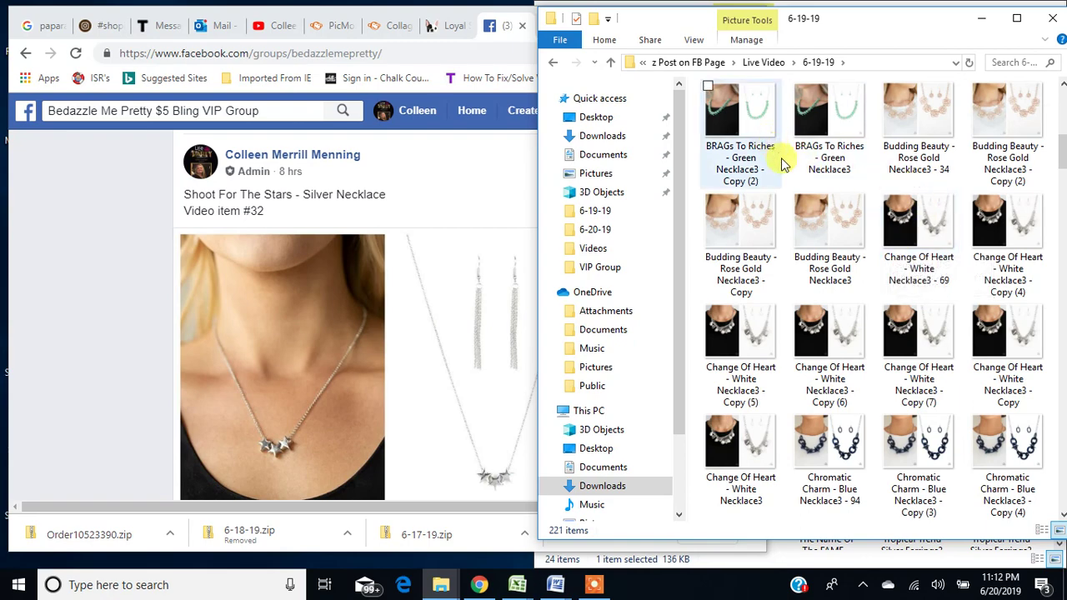
drag(1064, 154, 1064, 325)
scroll(942, 308, down, 3)
scroll(942, 309, down, 15)
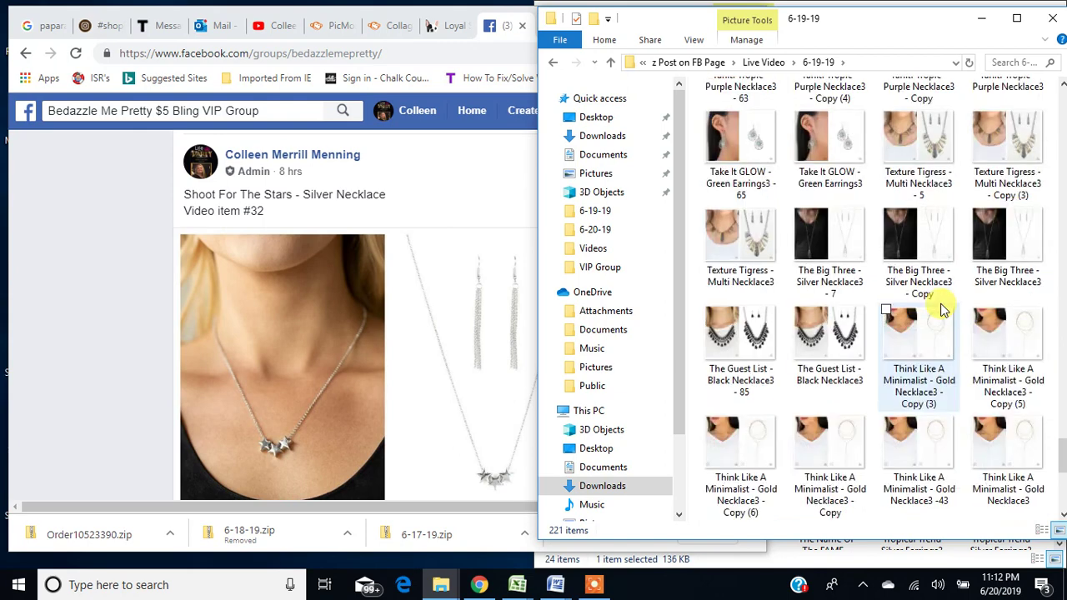
scroll(942, 308, up, 3)
scroll(942, 308, up, 3)
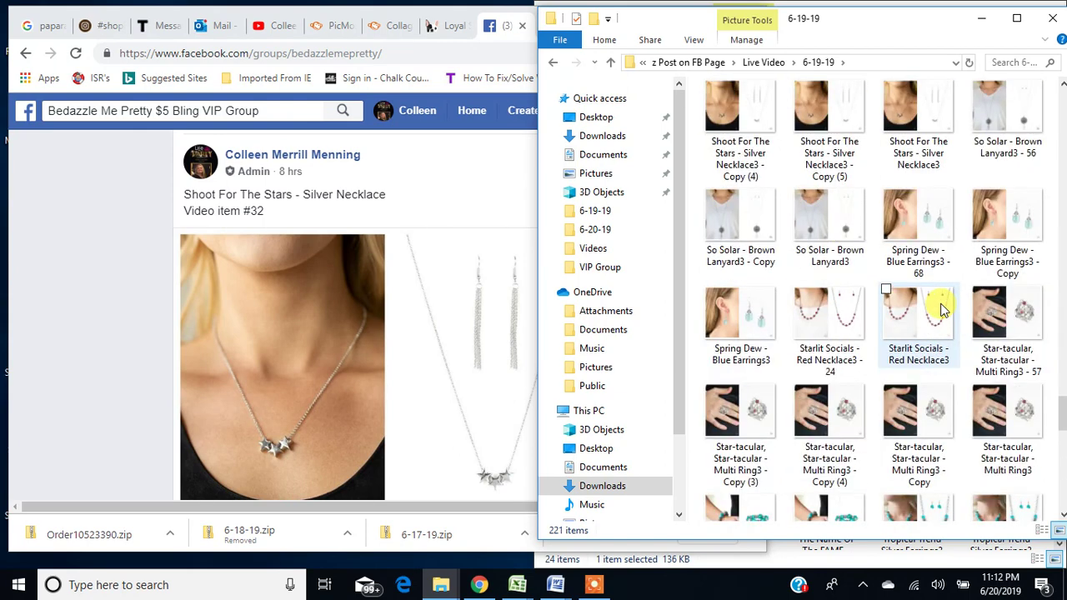
scroll(942, 309, up, 3)
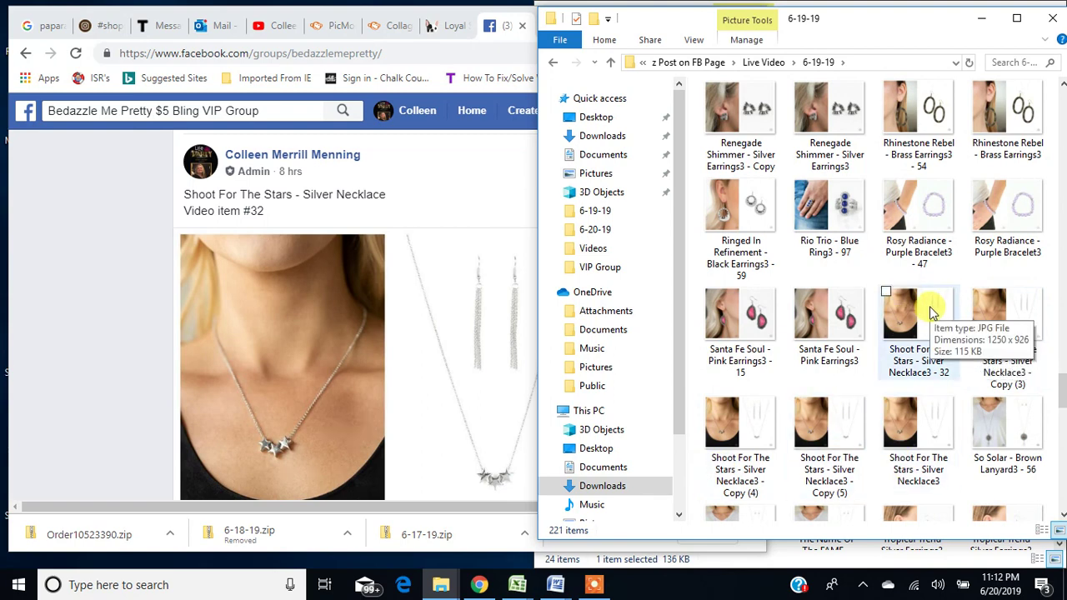
- Compare the available quantity in the Shoot For The Stars post's comments with the necklace's picture copies in the 6-19-19 folder
drag(205, 505, 365, 493)
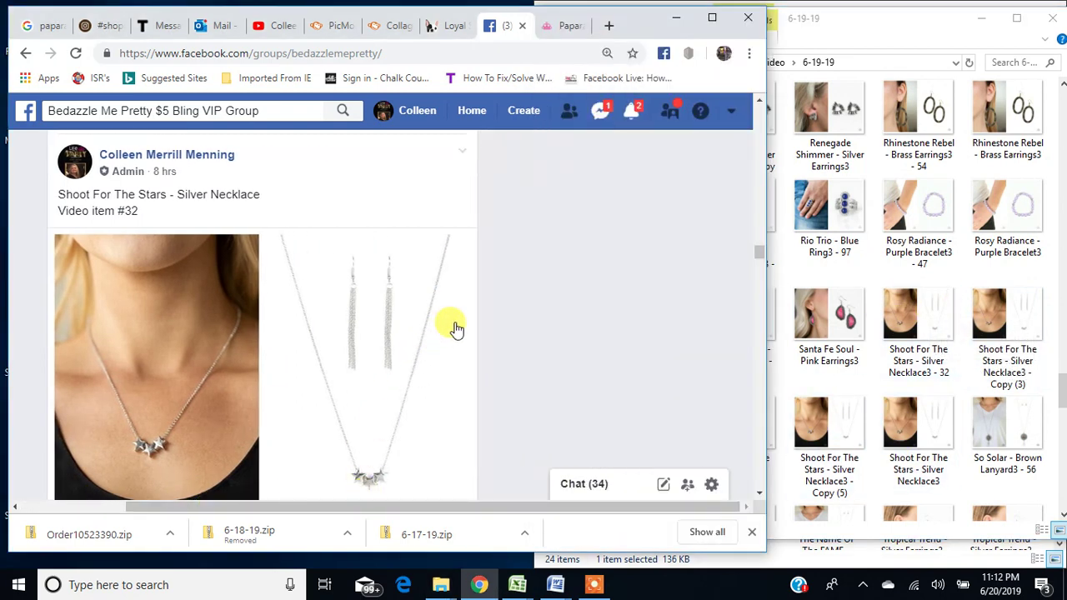
scroll(453, 326, down, 4)
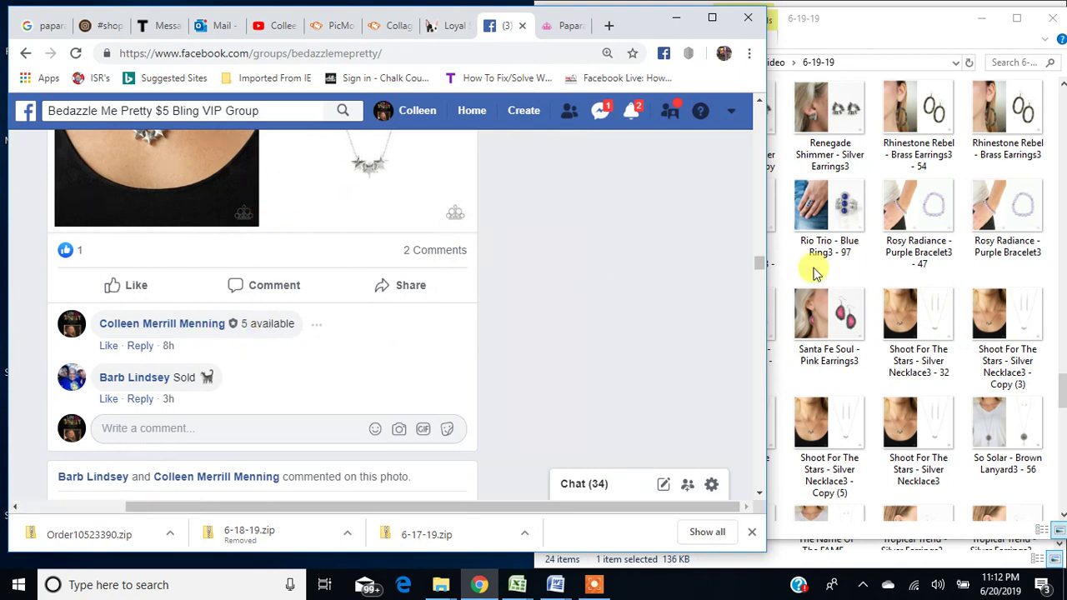
click(884, 20)
click(917, 312)
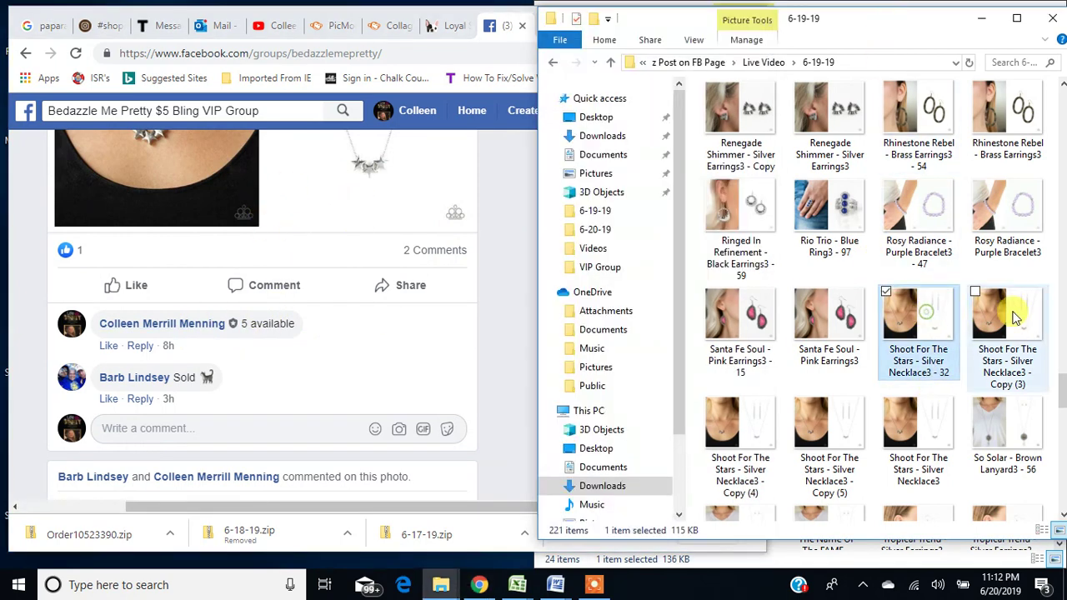
click(736, 425)
click(829, 427)
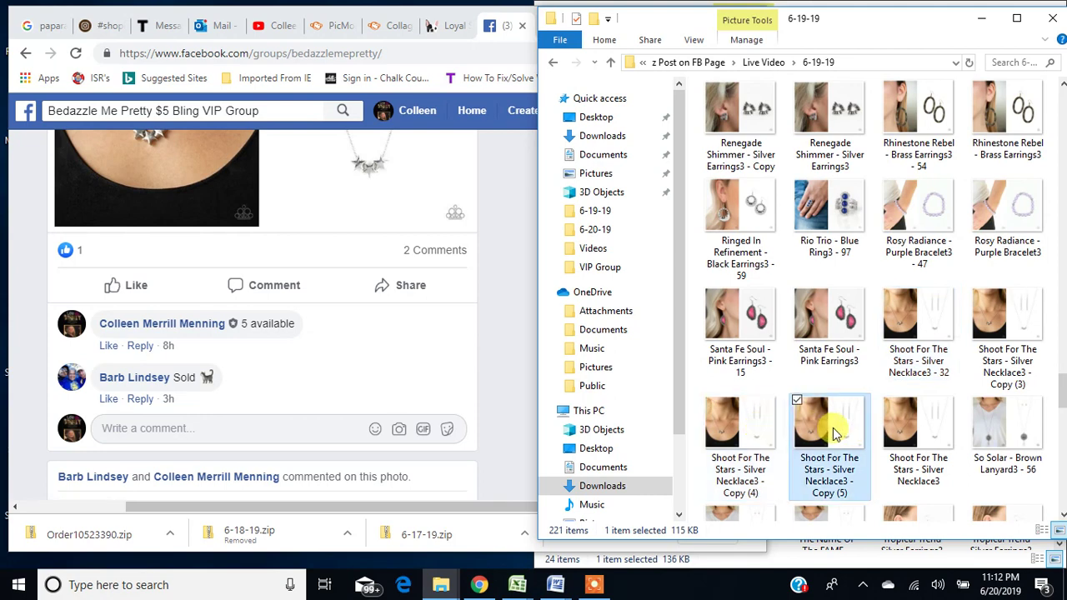
click(928, 422)
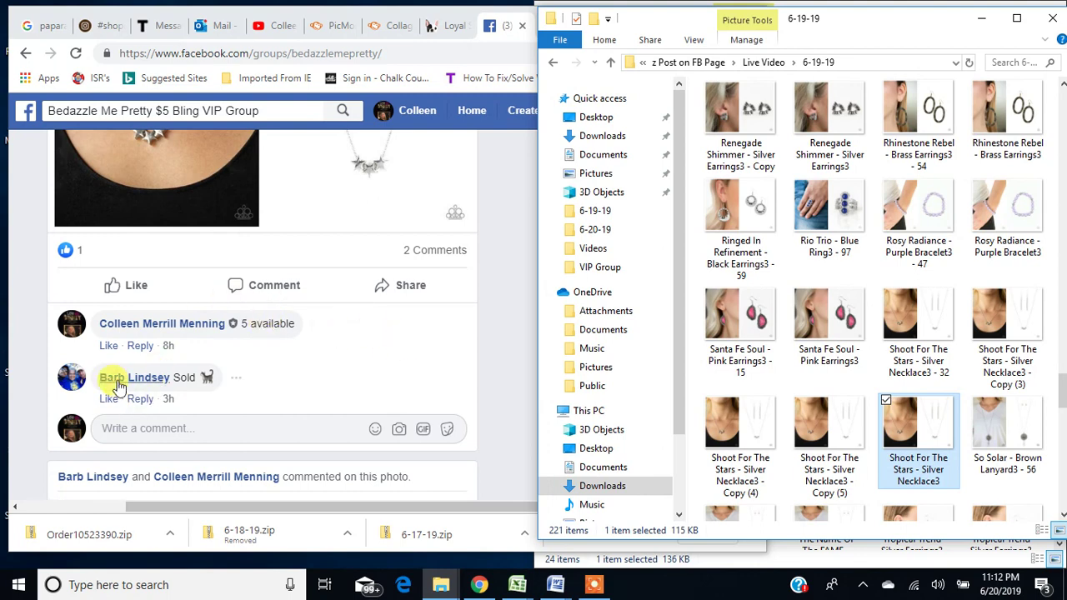
- Move the Shoot For The Stars - Silver Necklace3 - Copy (4) picture into the buyer's folder and give the buyer's sold comment a Love reaction
click(744, 416)
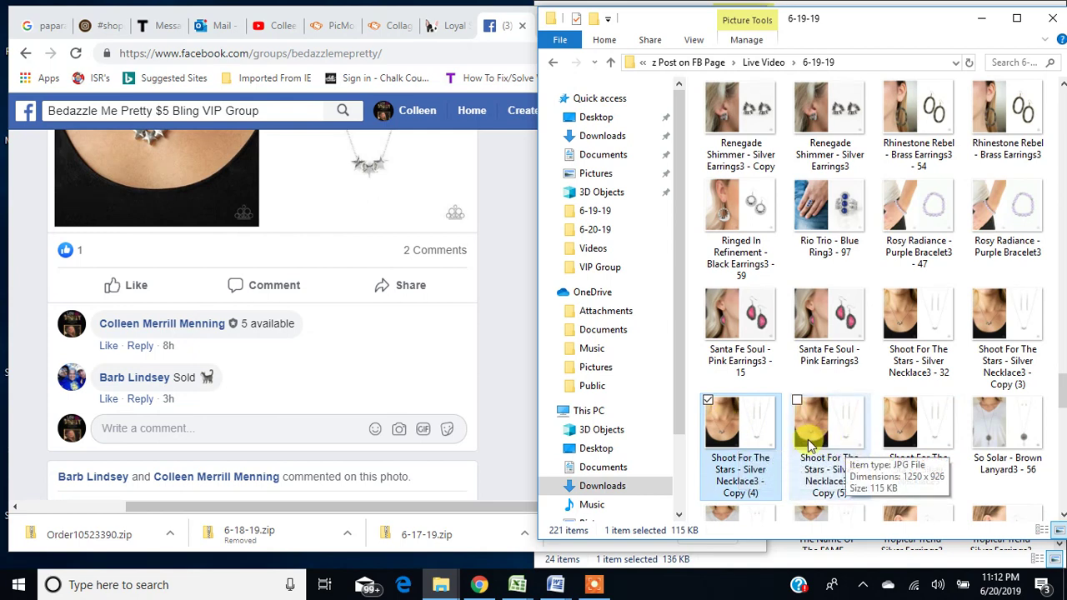
right_click(730, 424)
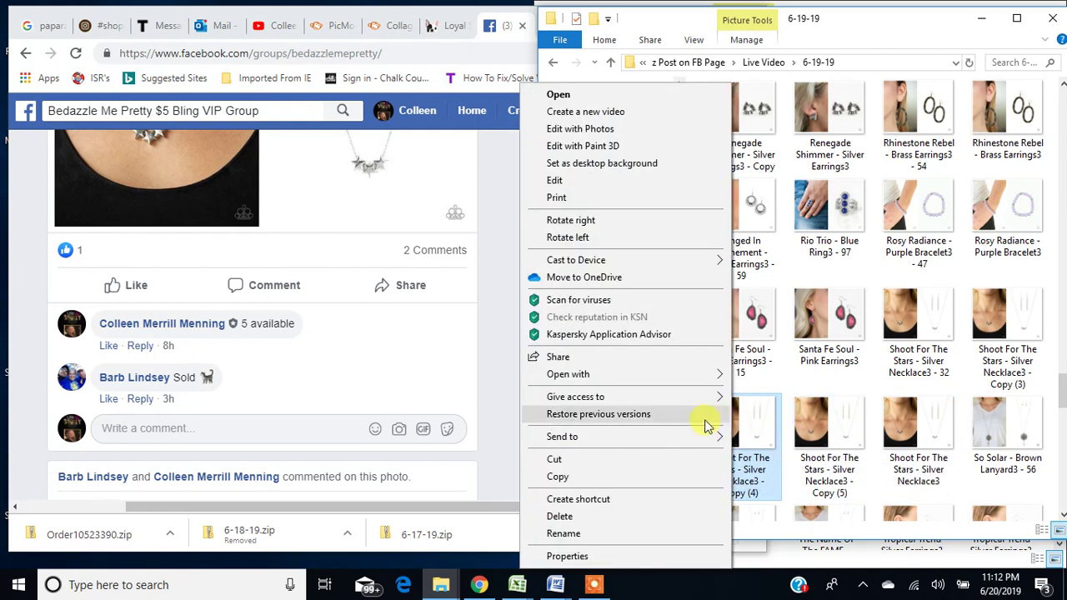
click(557, 460)
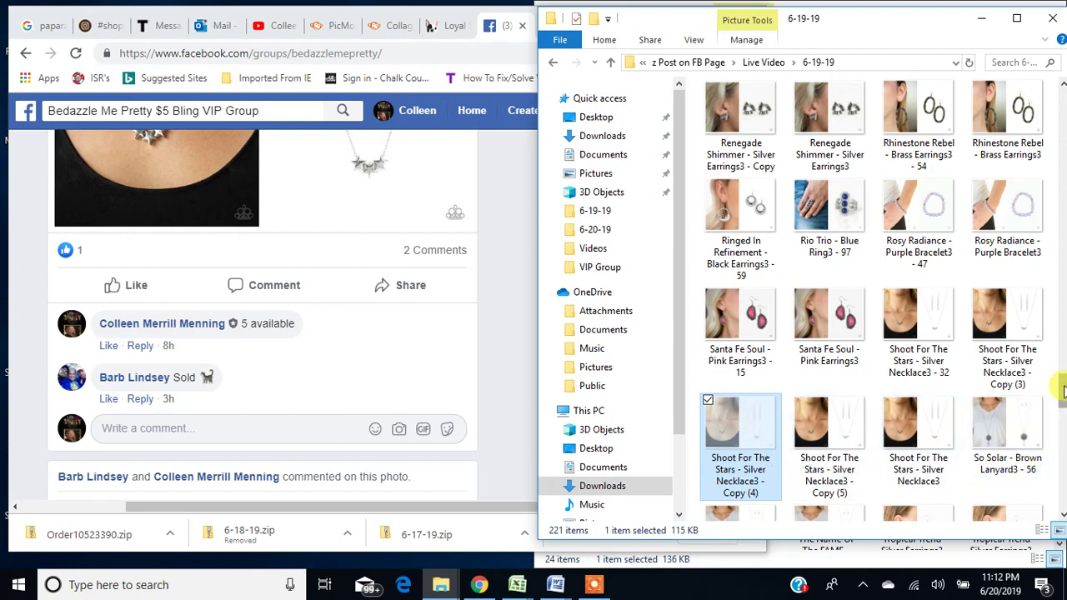
scroll(934, 317, up, 10)
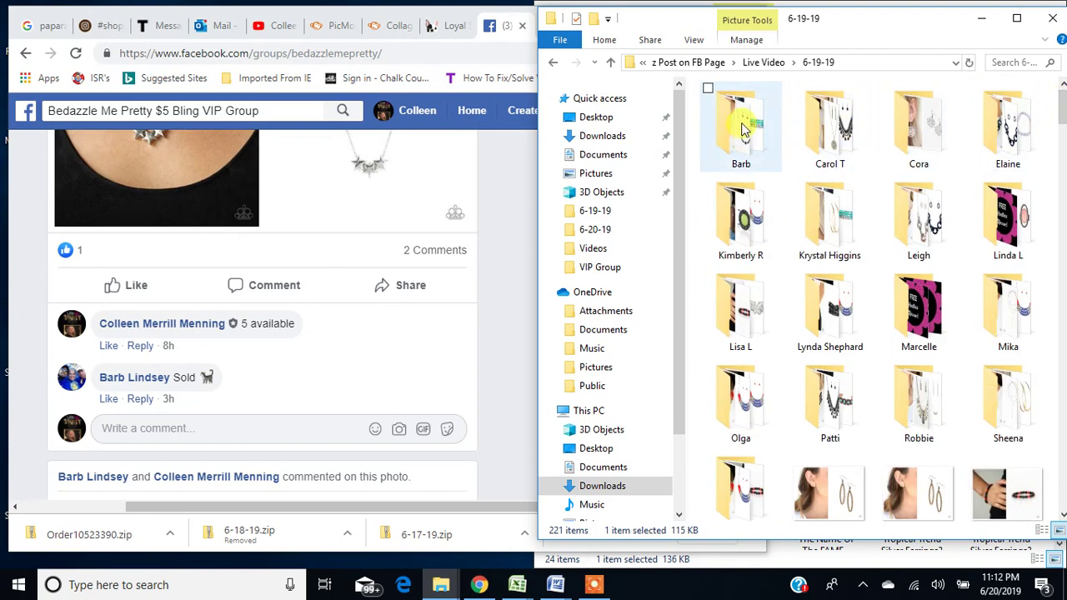
click(744, 129)
right_click(744, 126)
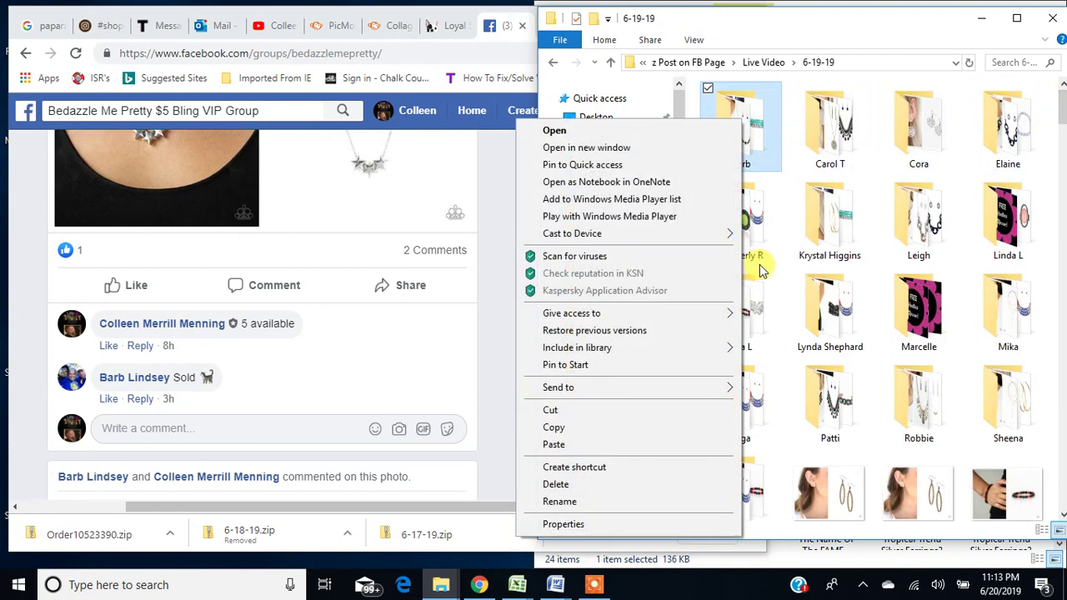
click(556, 446)
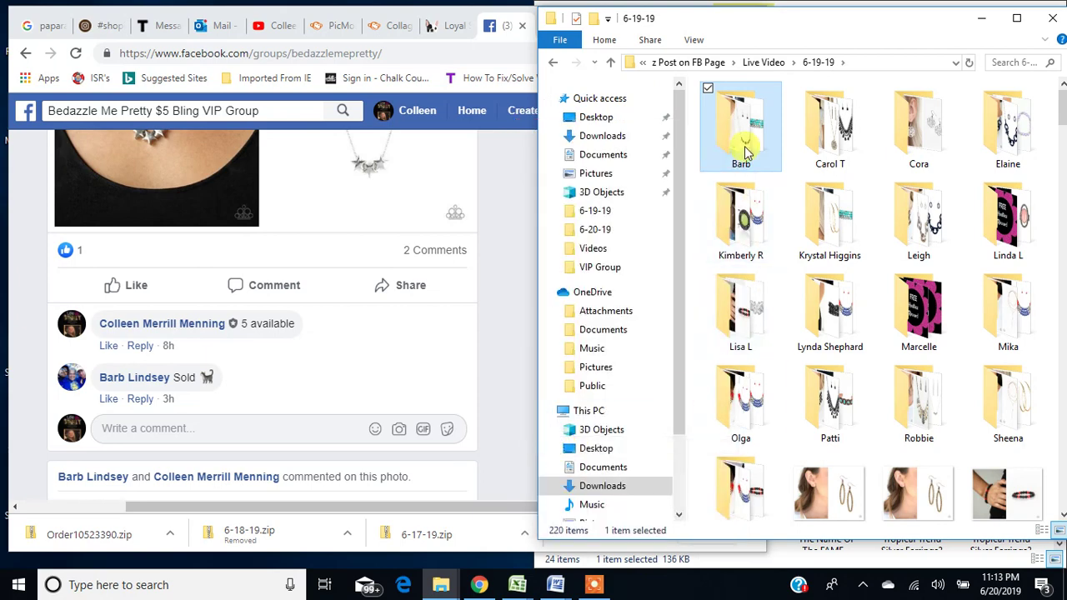
mouse_move(110, 402)
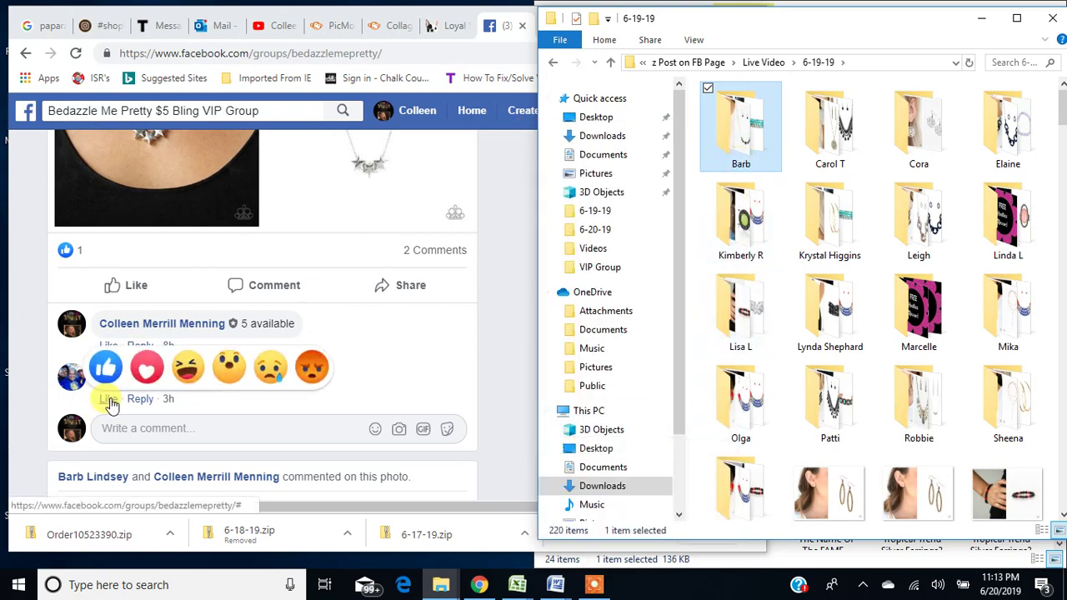
click(146, 370)
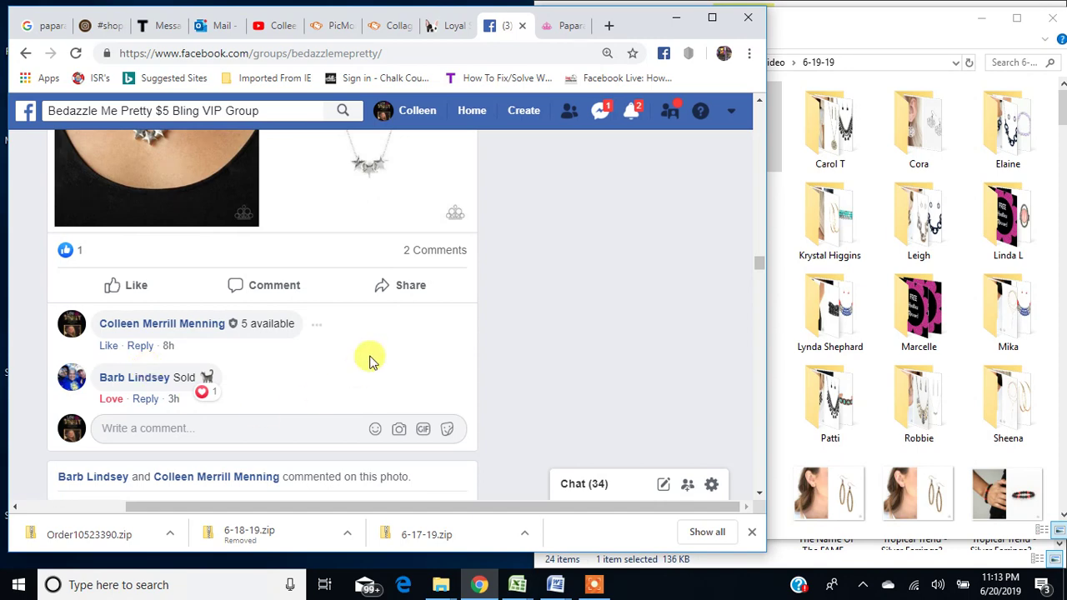
- Review the sale comment on the earlier blue bracelet post and return to the Shoot For The Stars - Silver Necklace comments
scroll(269, 371, down, 3)
scroll(267, 344, up, 2)
scroll(267, 343, up, 8)
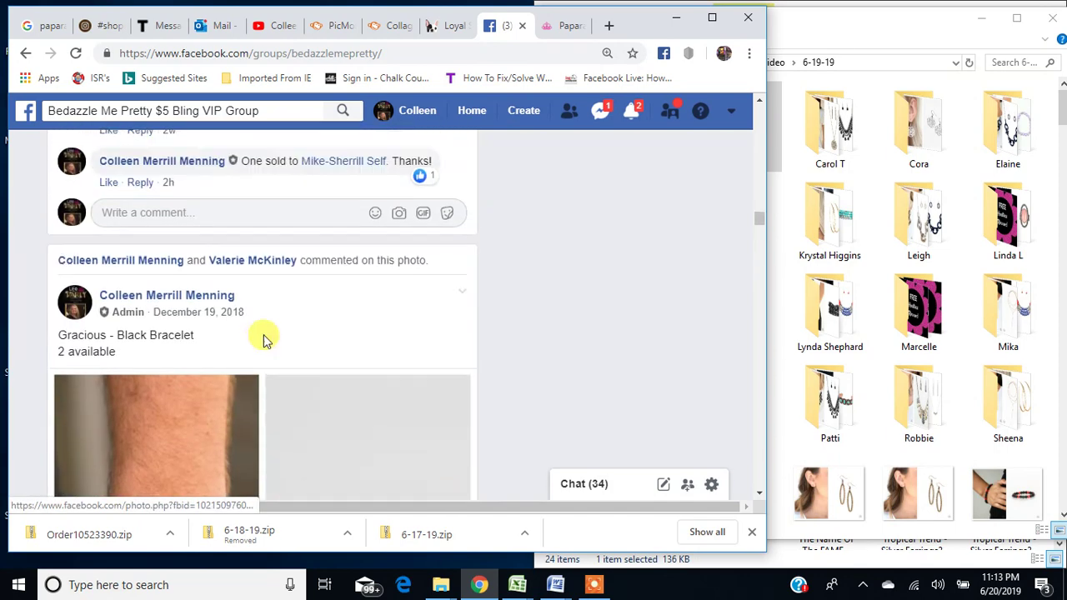
scroll(264, 340, up, 2)
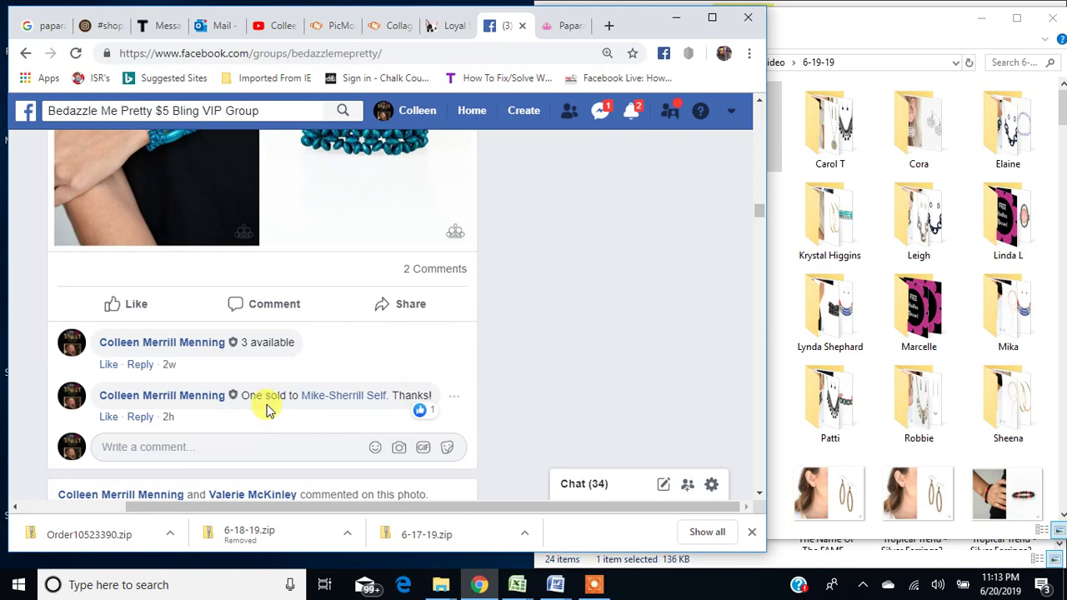
scroll(535, 380, down, 3)
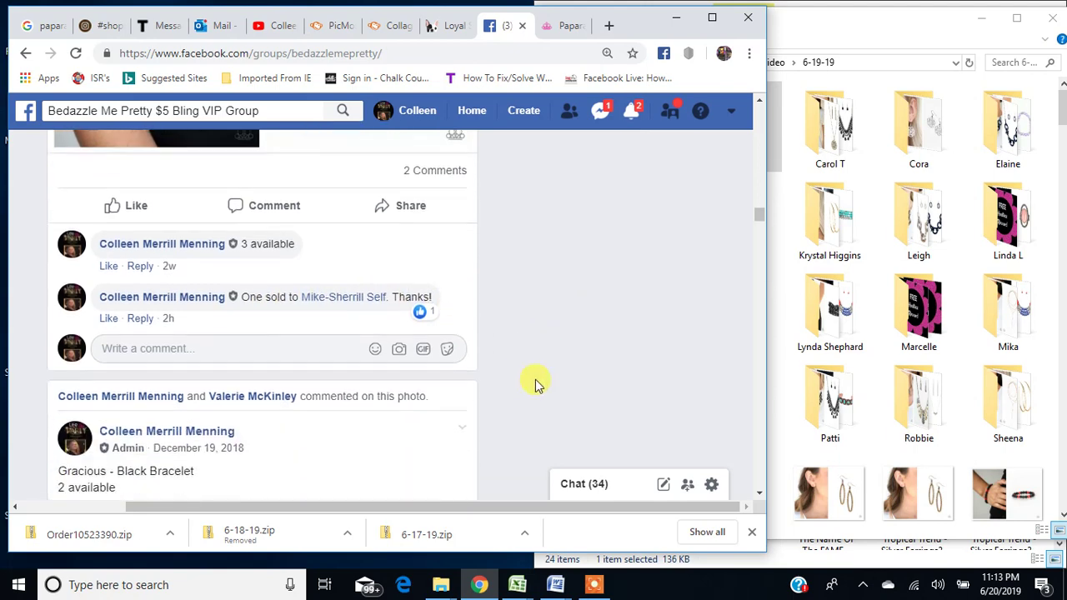
scroll(503, 395, down, 10)
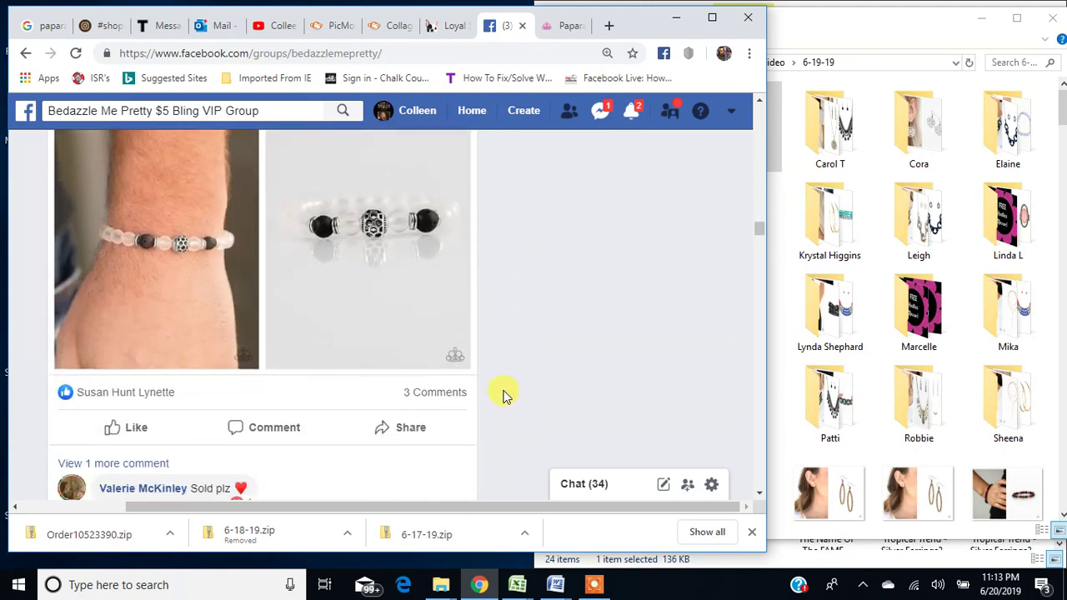
scroll(504, 395, down, 5)
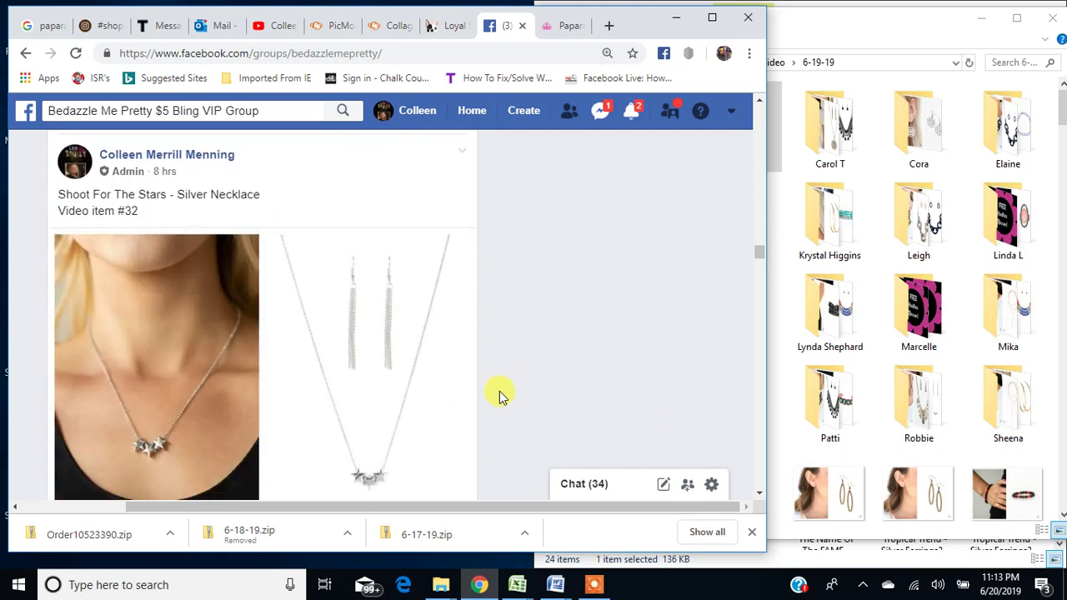
scroll(500, 395, down, 2)
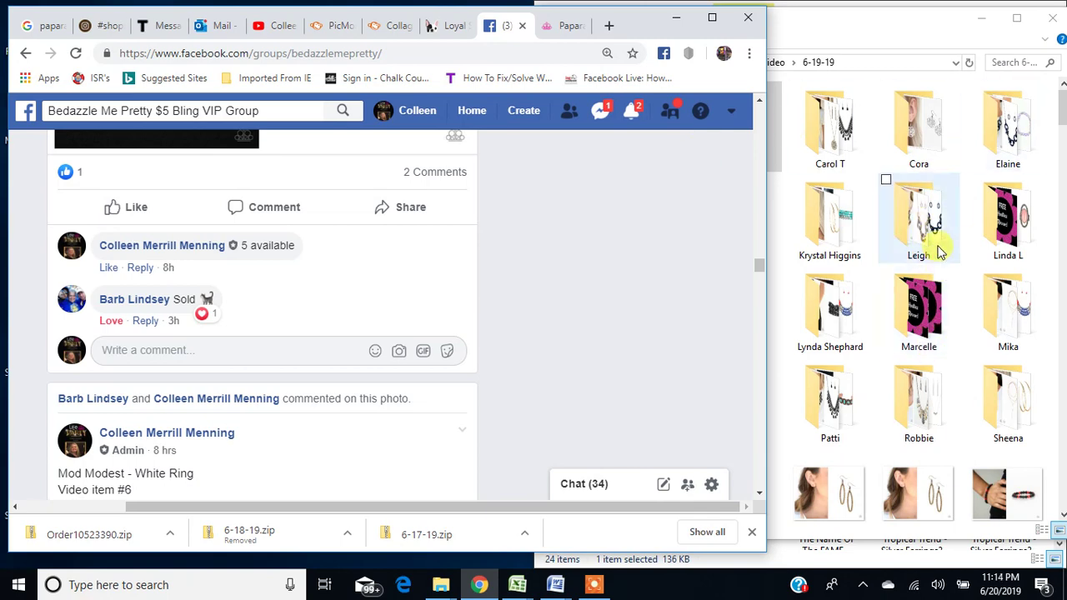
- Check the Mod Modest - White Ring post for its item number and sold comment, and locate the ring's pictures in the 6-19-19 folder
scroll(238, 327, down, 2)
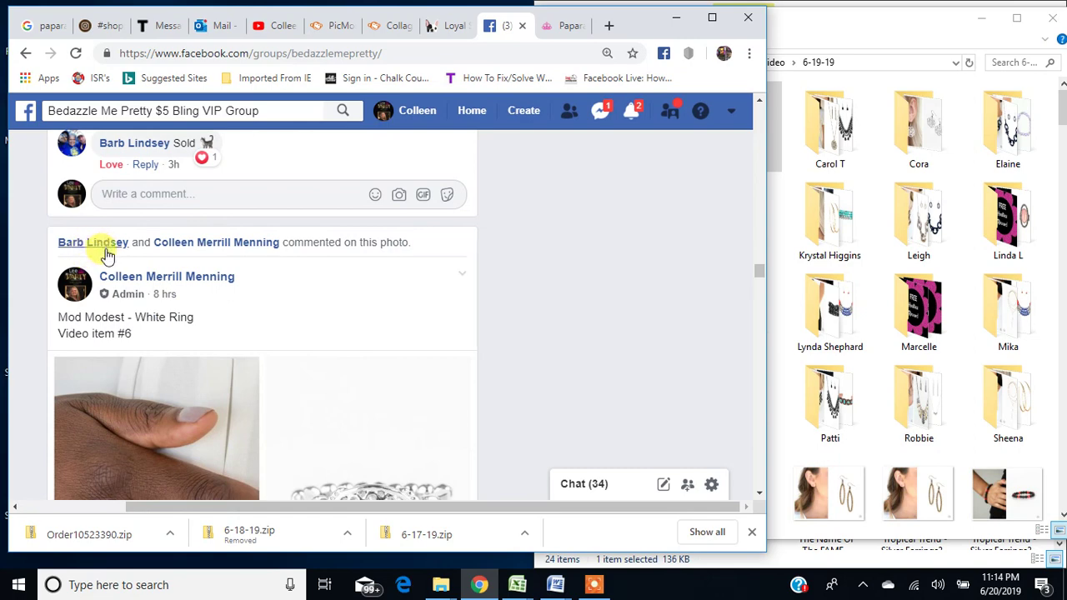
scroll(106, 254, down, 3)
scroll(107, 267, up, 1)
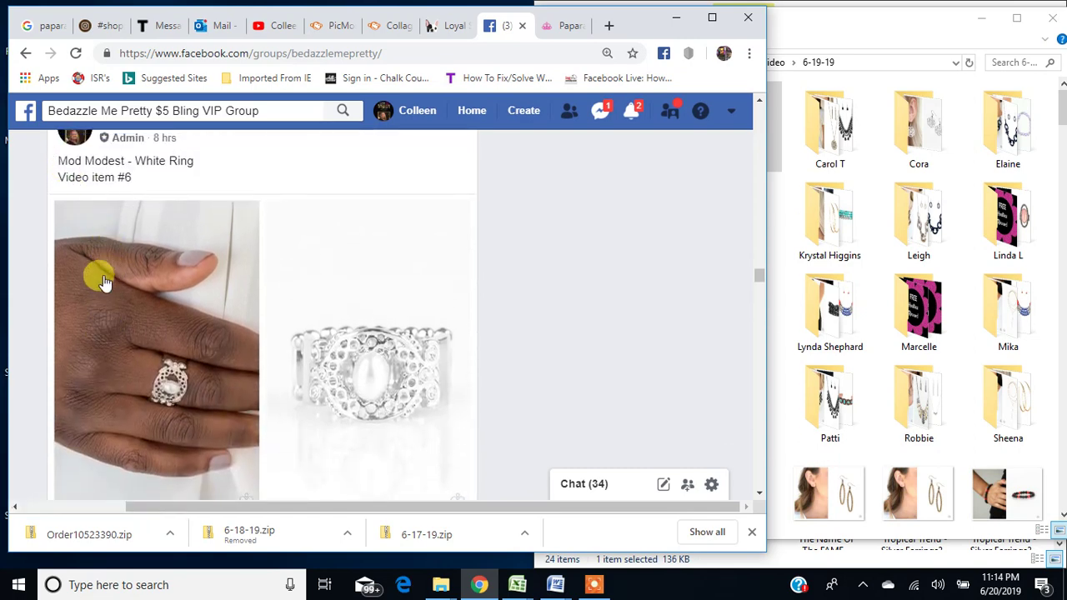
scroll(107, 279, down, 5)
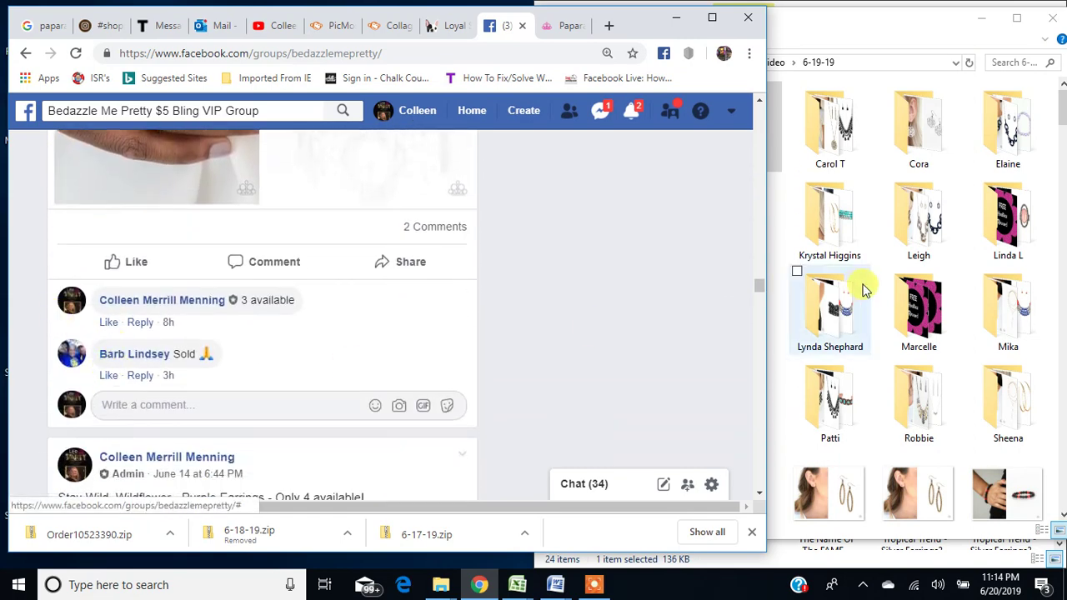
click(918, 304)
drag(1065, 119, 1064, 219)
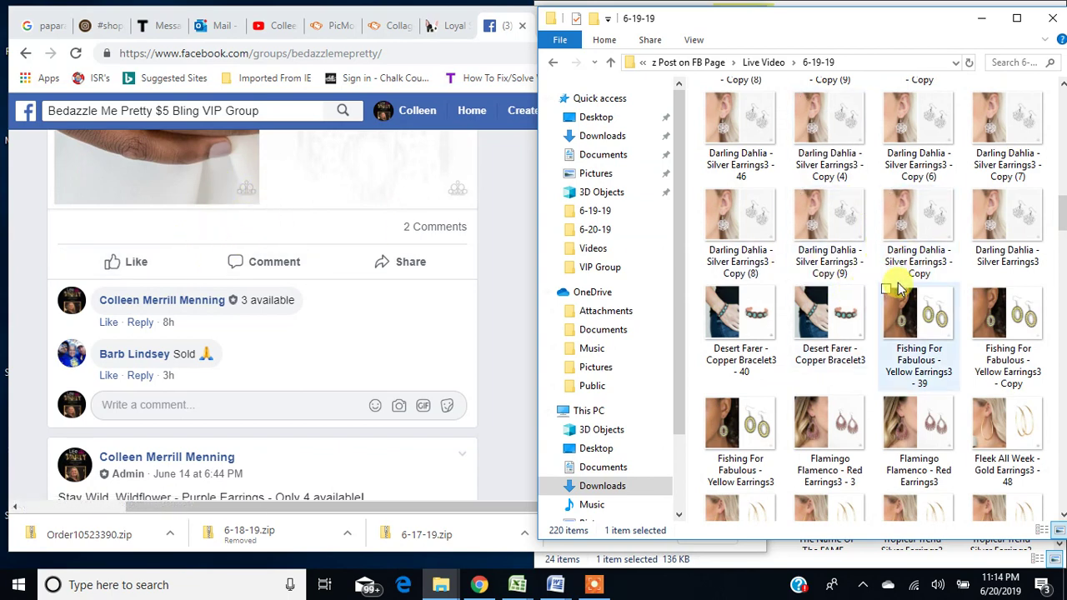
scroll(901, 288, down, 5)
scroll(897, 342, down, 4)
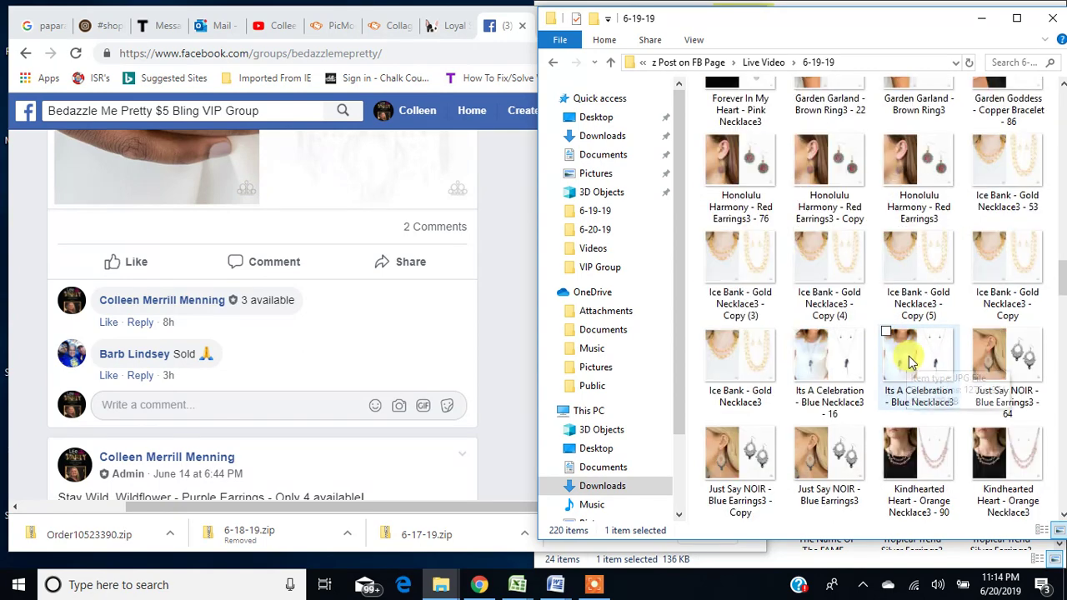
scroll(908, 357, down, 5)
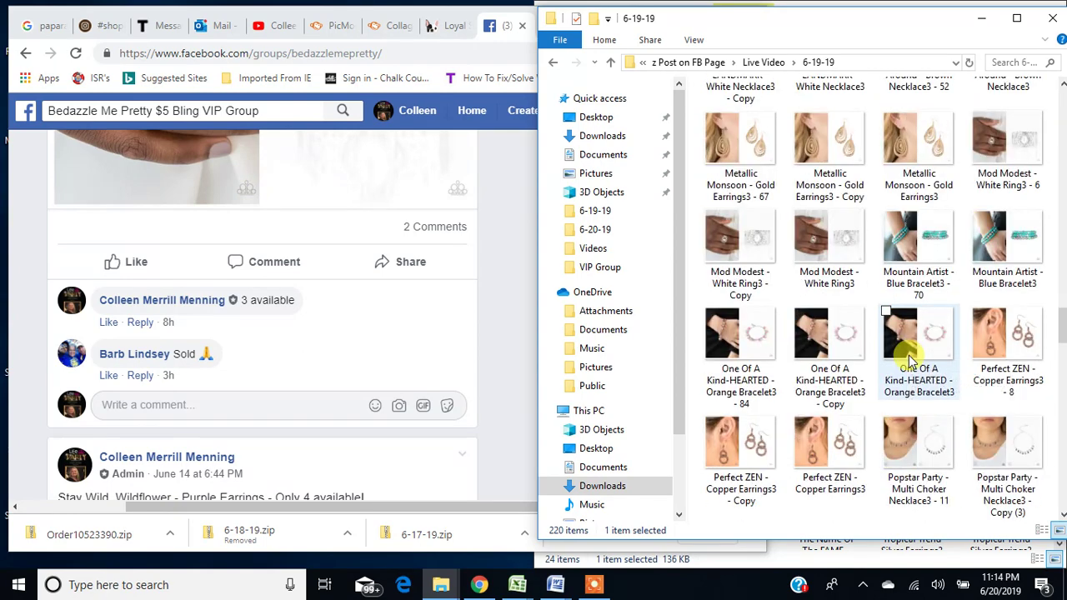
- Move the Mod Modest - White Ring3 - Copy picture into the buyer's folder and give the buyer's sold comment a Love reaction
click(742, 241)
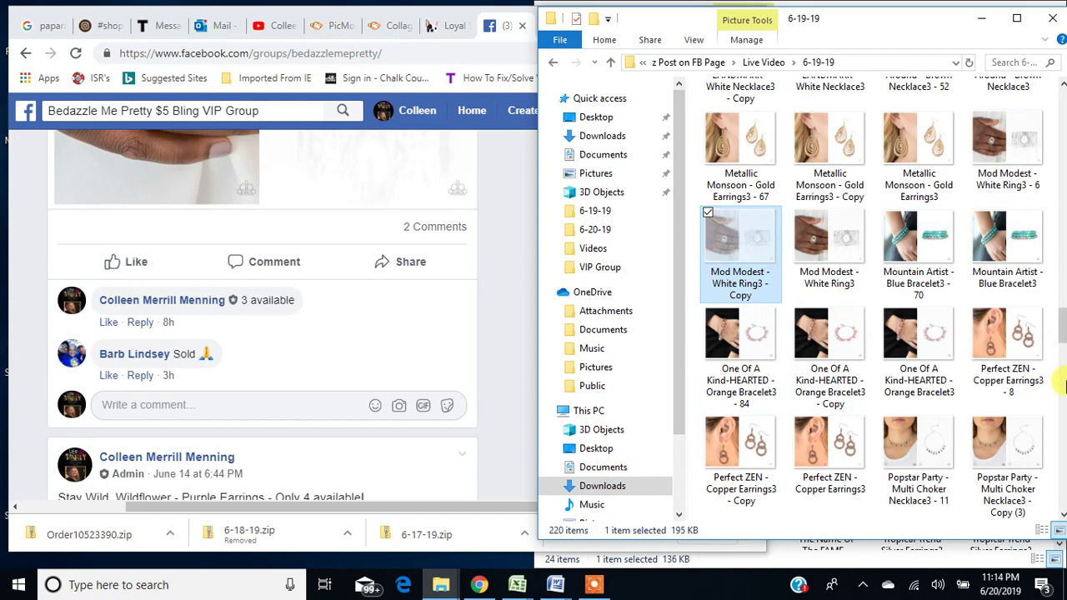
drag(1065, 349, 1063, 104)
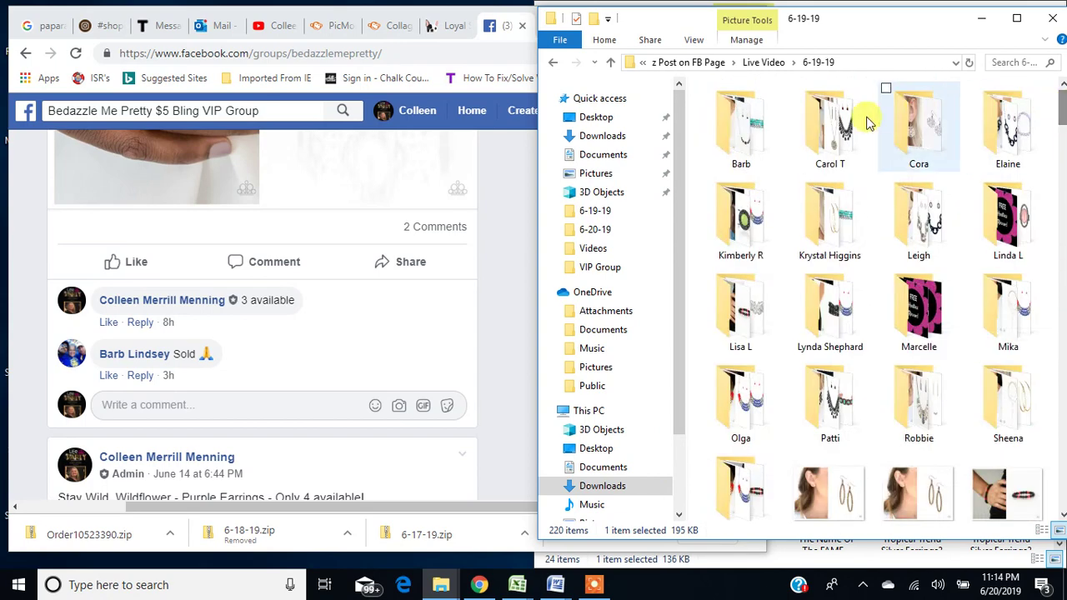
right_click(748, 124)
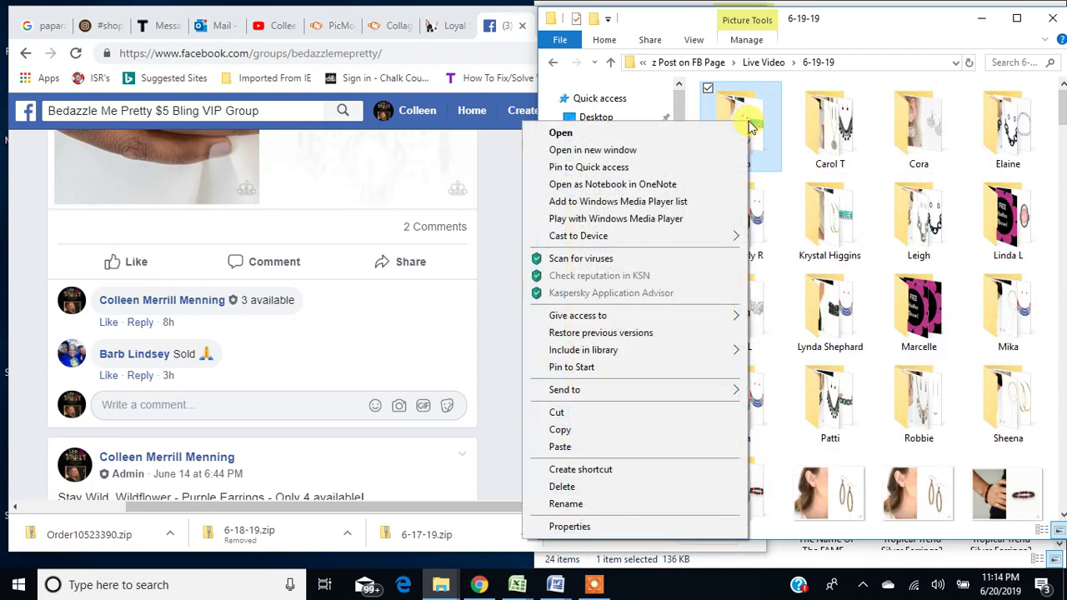
click(762, 138)
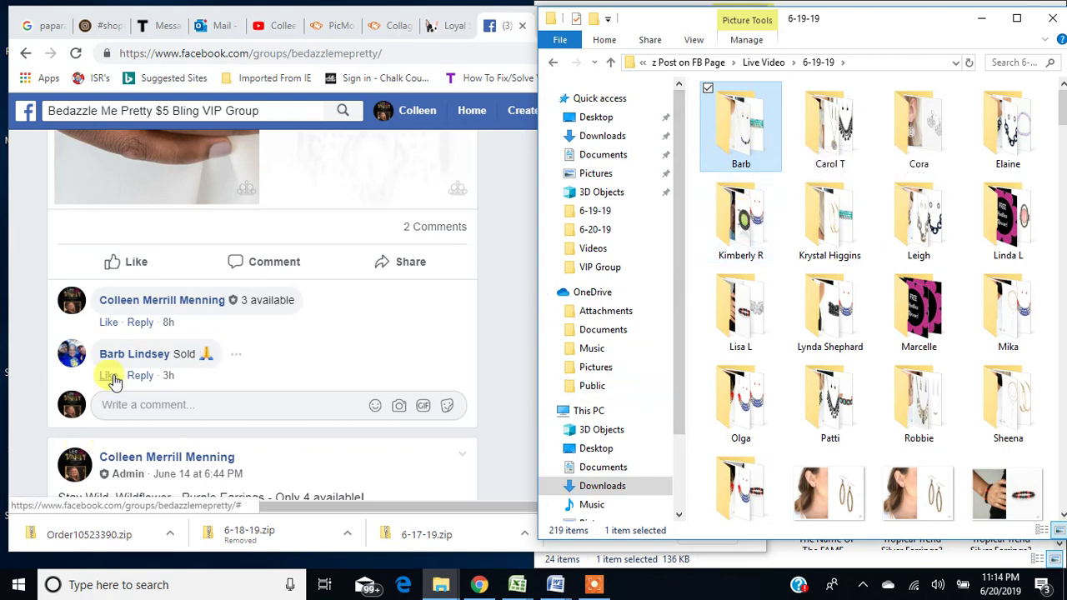
mouse_move(120, 382)
click(143, 341)
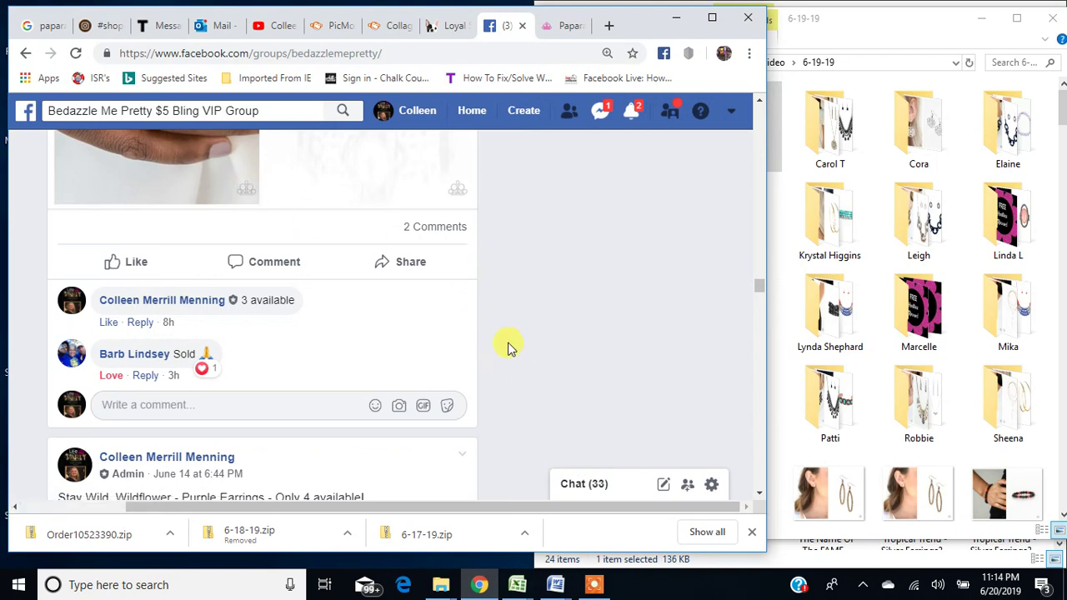
- Look through the remaining item posts in the group feed for further sold comments
scroll(507, 352, down, 6)
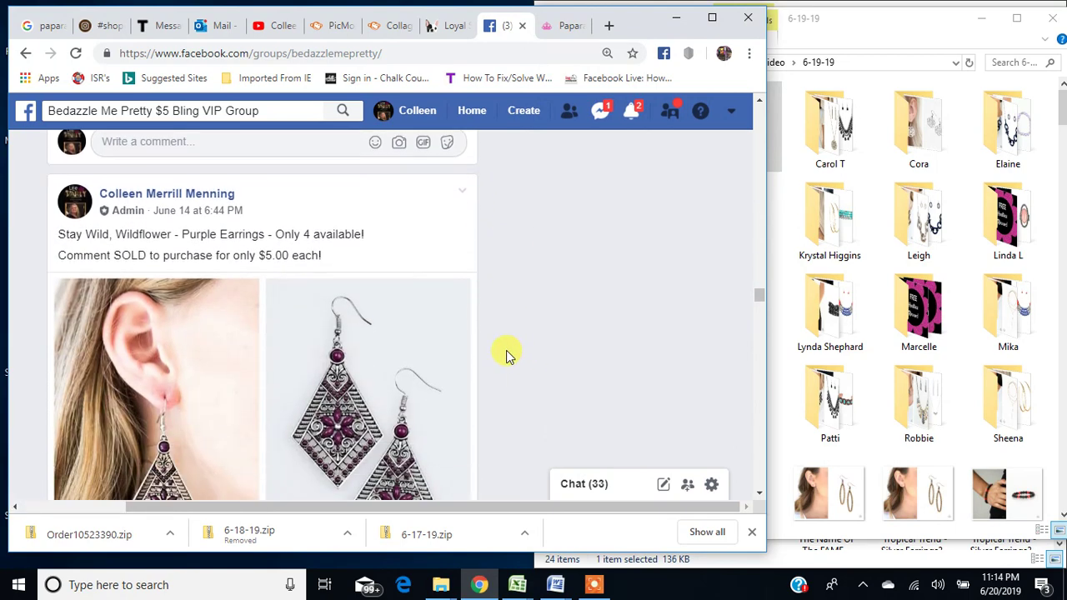
scroll(506, 351, down, 10)
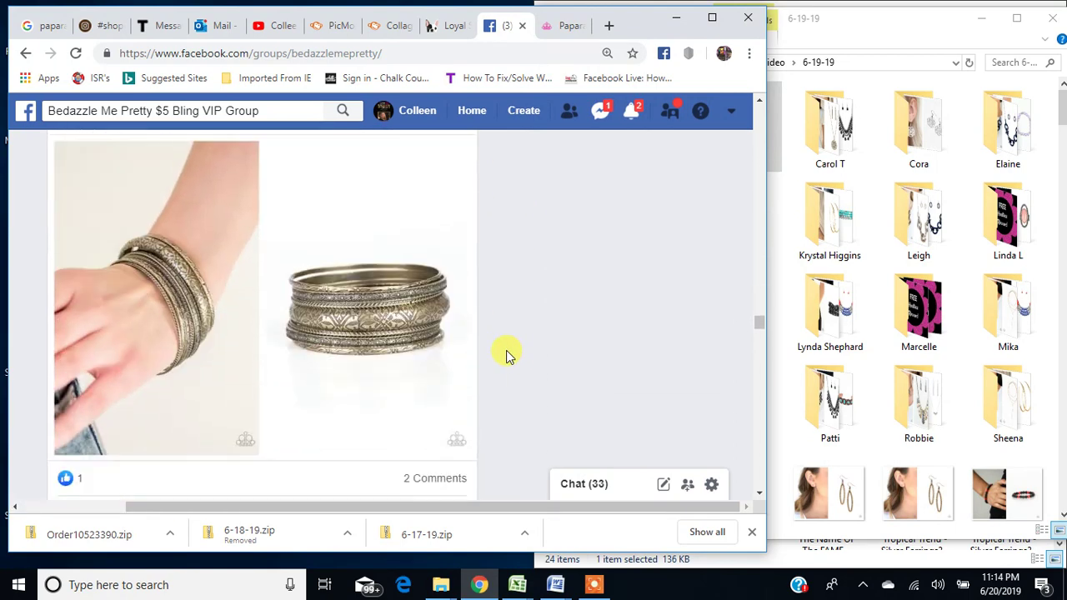
scroll(506, 350, down, 9)
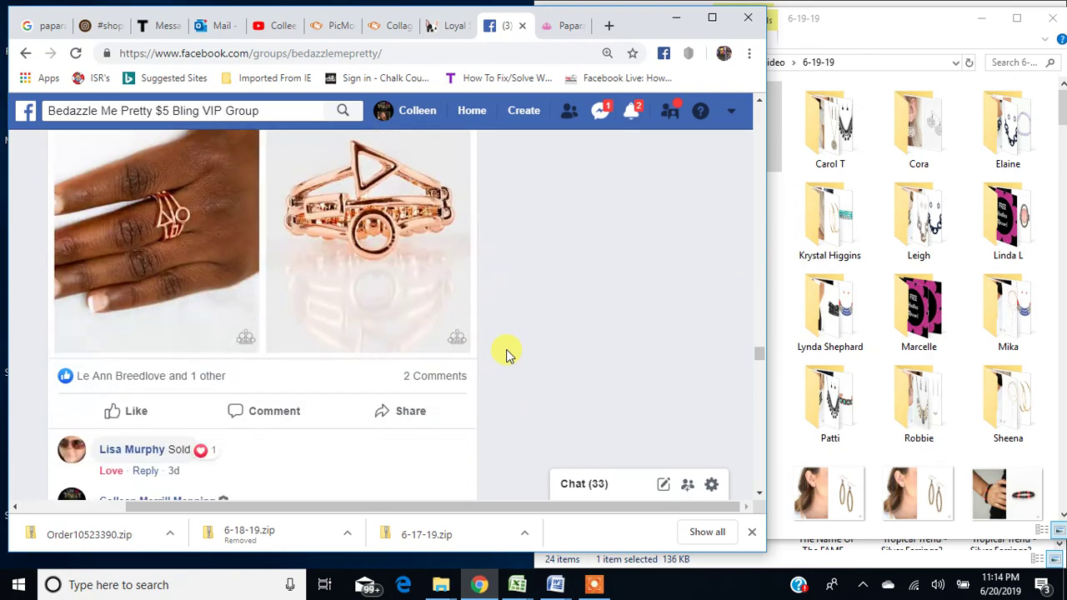
scroll(506, 350, down, 3)
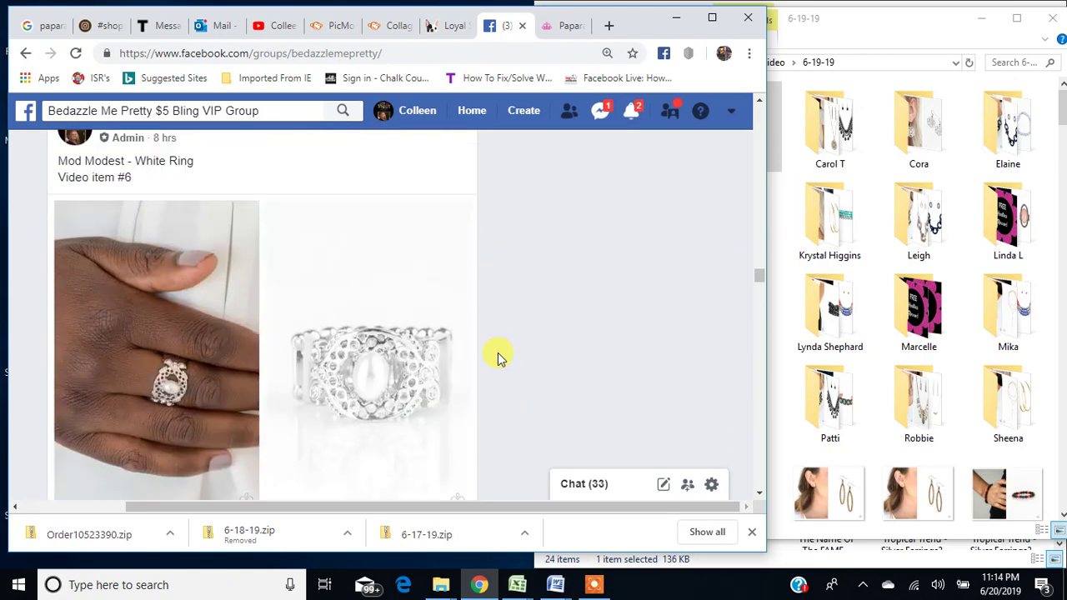
scroll(498, 357, down, 10)
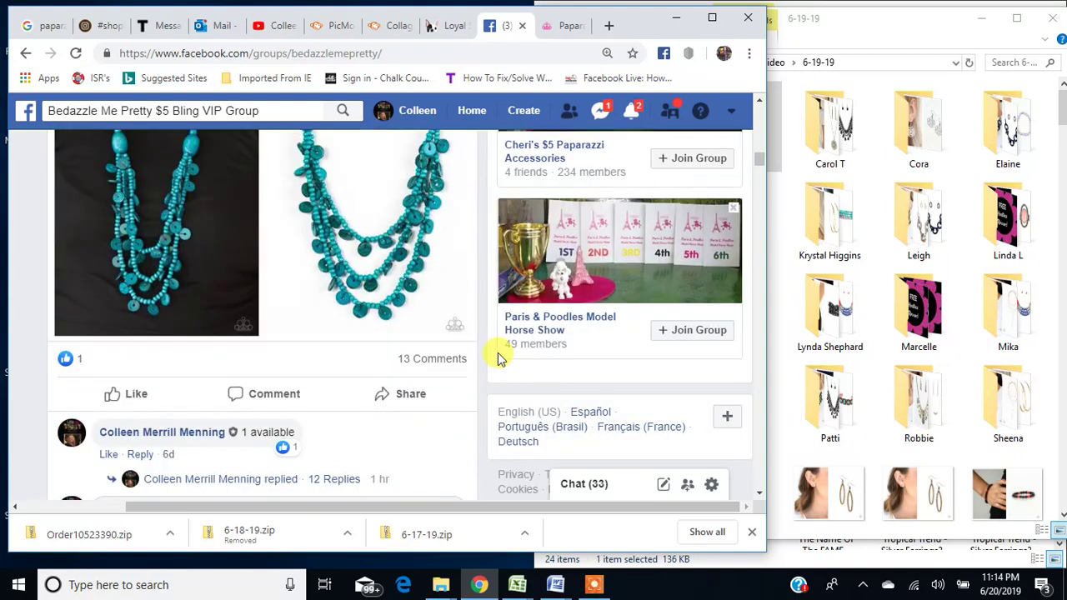
- Place the VIP Group folder window beside the 6-19-19 window and open the necklace and ring buyer's folder inside 6-19-19
click(872, 209)
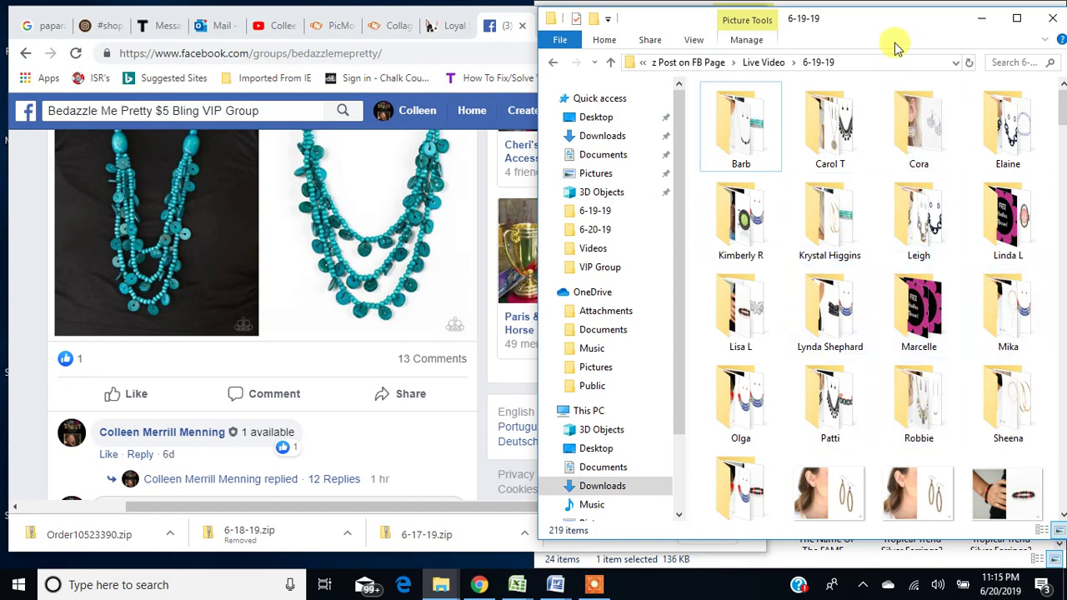
drag(898, 34, 847, 33)
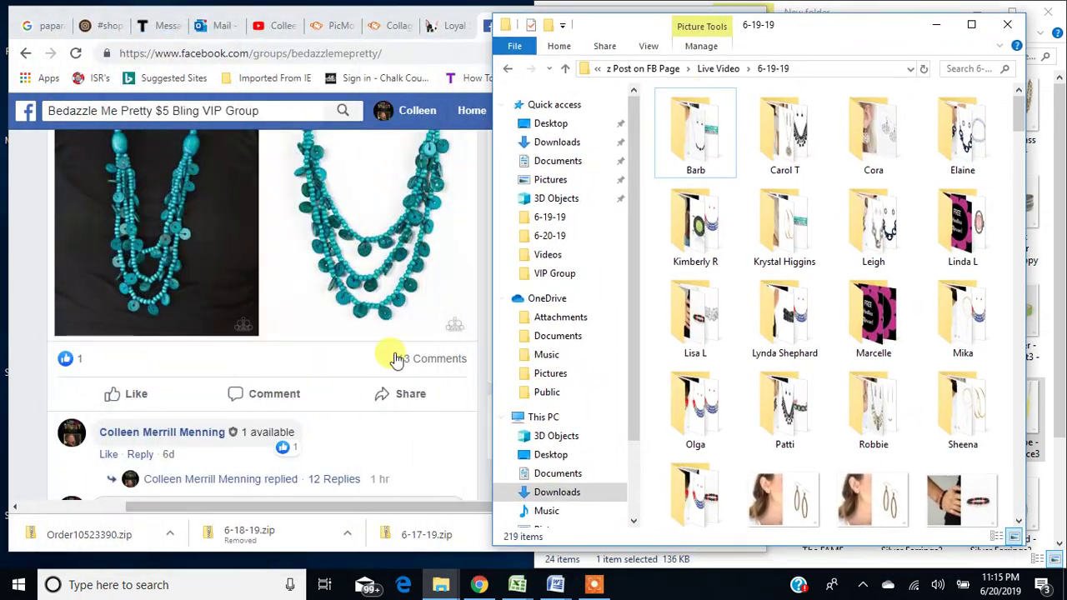
mouse_move(446, 586)
click(403, 500)
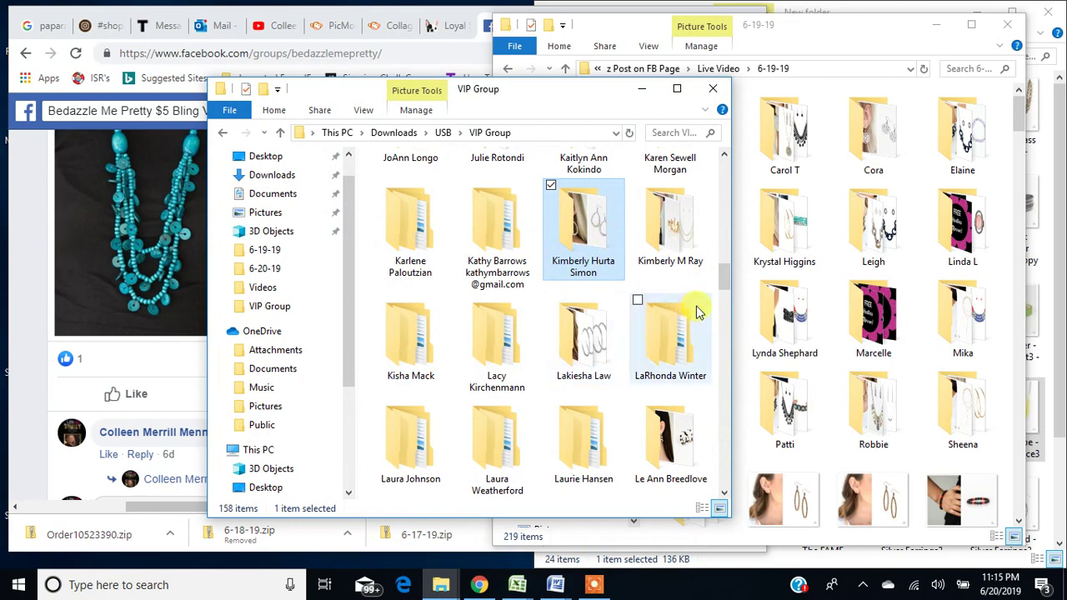
drag(723, 276, 739, 150)
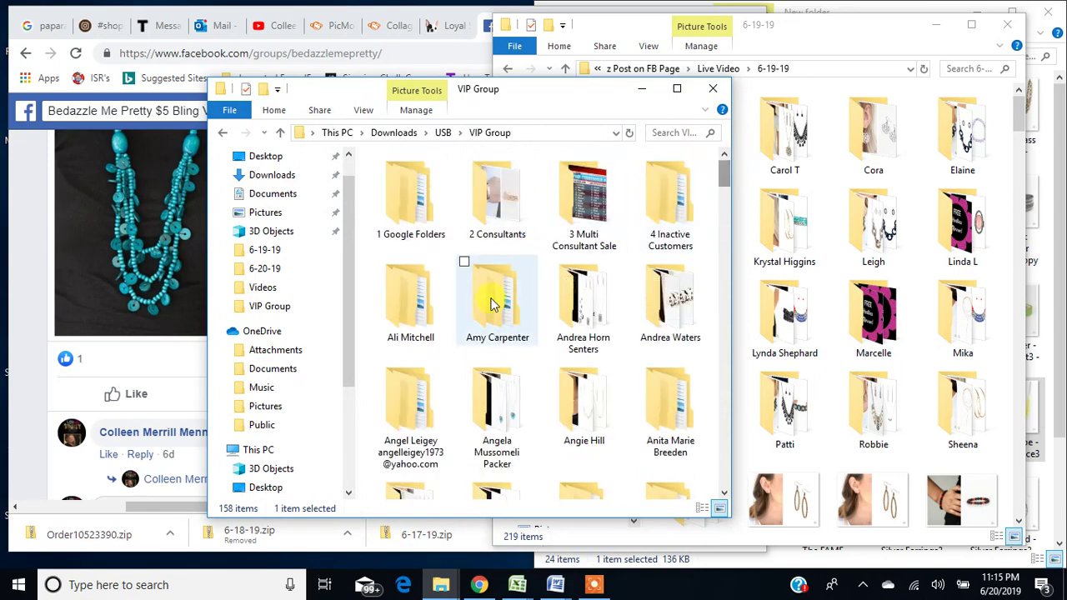
drag(559, 98, 388, 37)
click(699, 138)
double_click(703, 140)
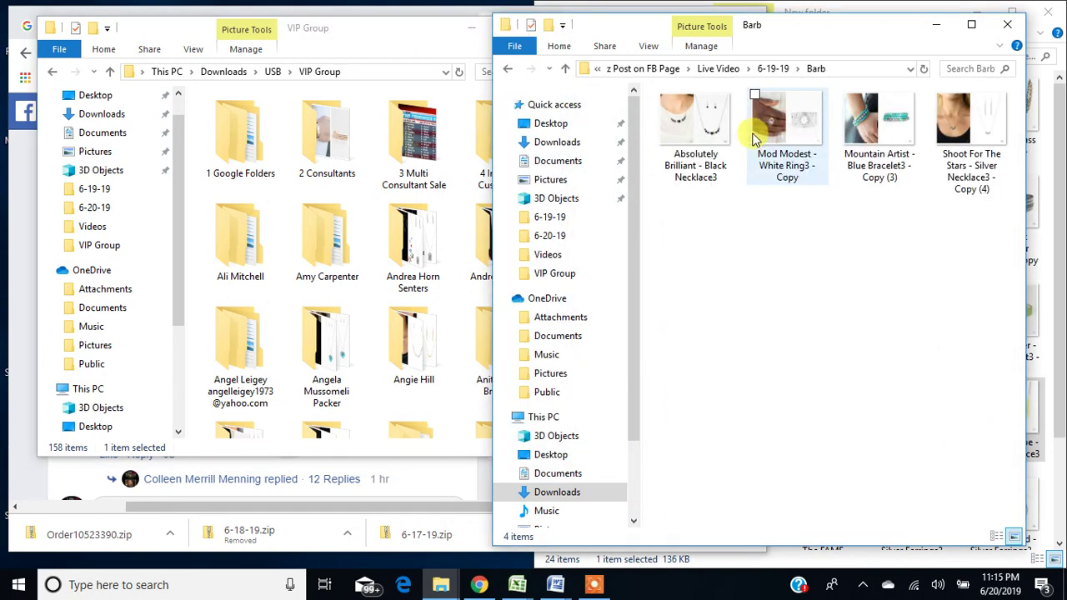
- Move all four jewelry pictures from the buyer's 6-19-19 folder into the same customer's folder in VIP Group
click(697, 134)
shift+click(963, 131)
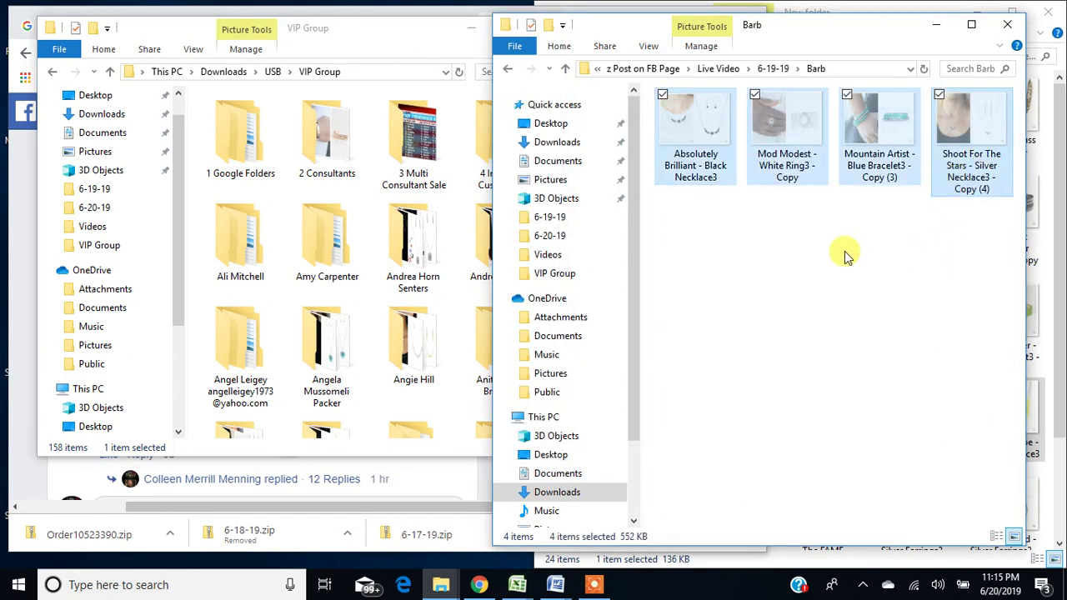
click(325, 238)
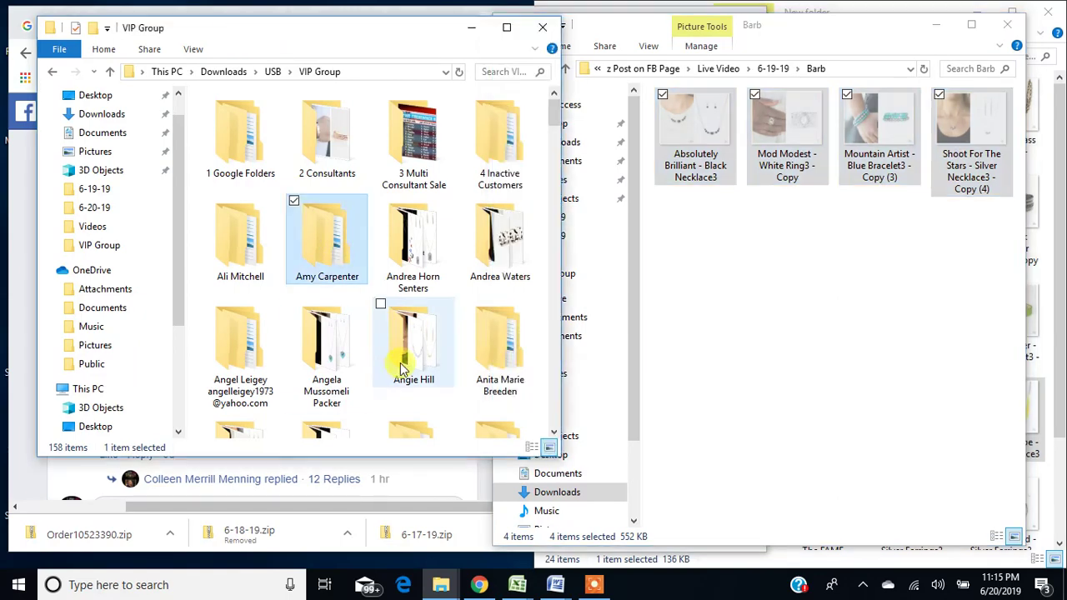
scroll(401, 367, down, 5)
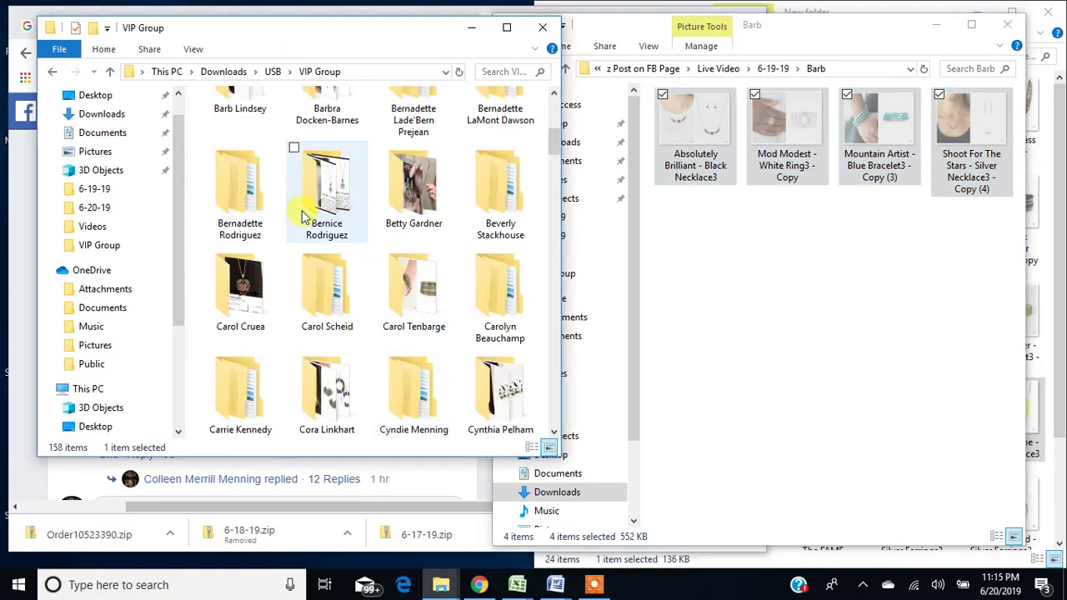
scroll(305, 217, up, 1)
double_click(238, 256)
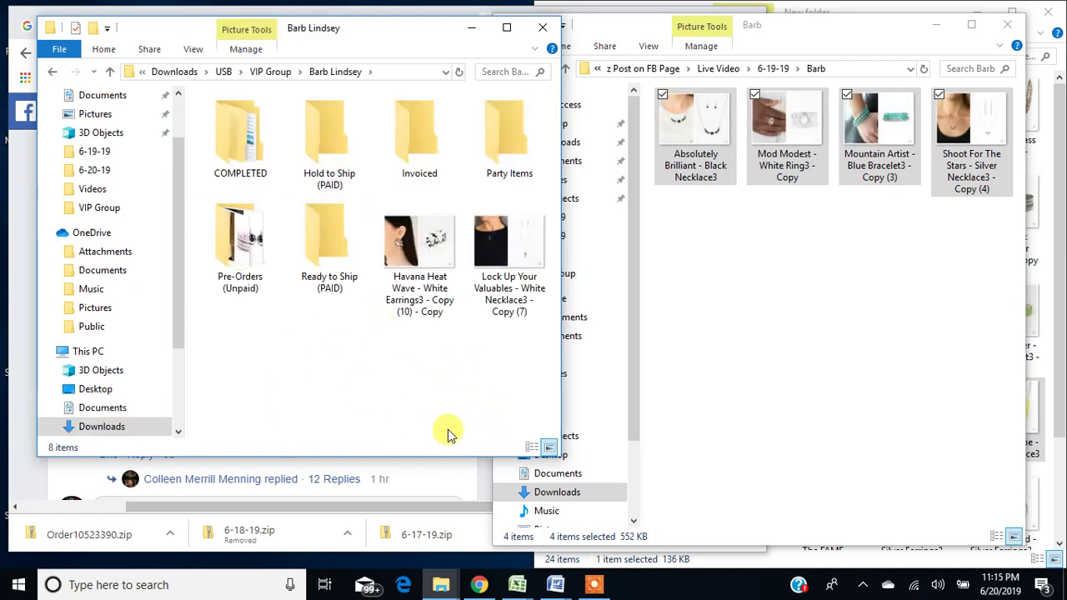
key(ctrl+v)
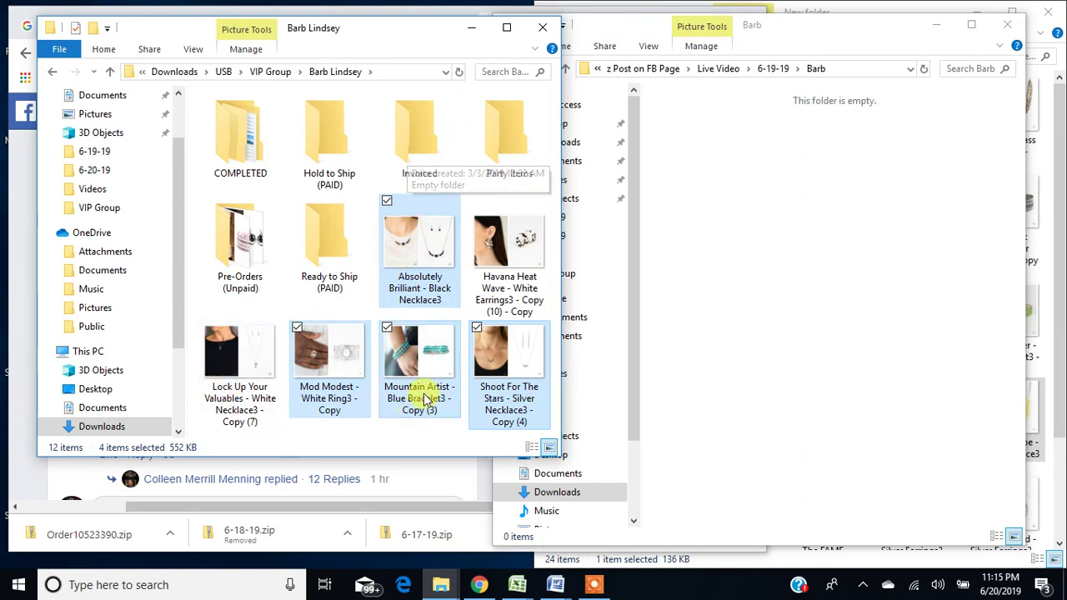
- Review the customer's Party Items, Hold to Ship (PAID), Ready to Ship (PAID) and Invoiced folders alongside the moved pictures
click(517, 142)
ctrl+click(330, 150)
ctrl+click(331, 248)
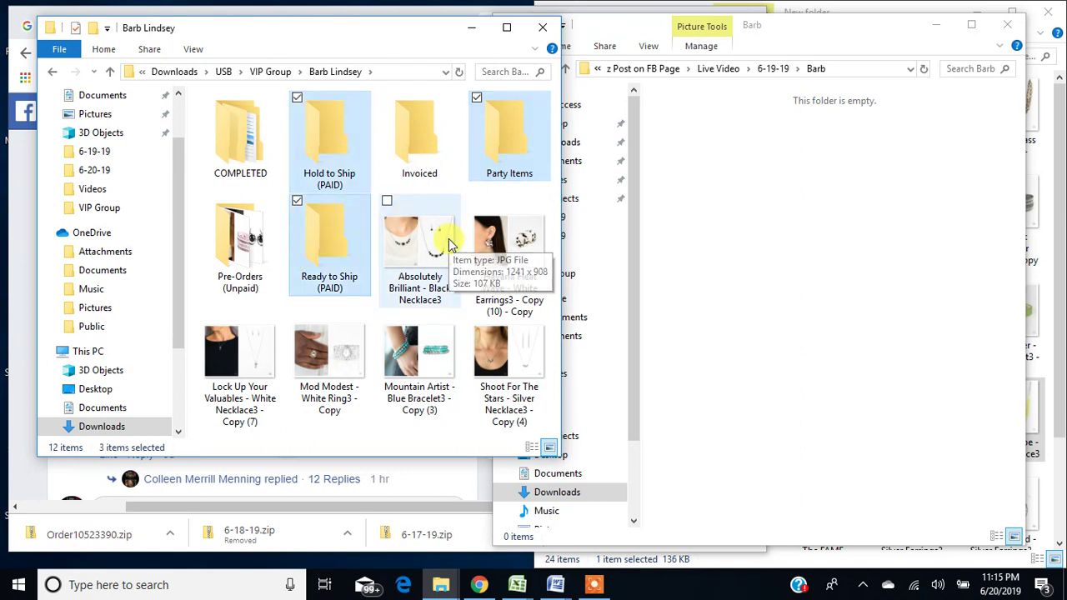
click(437, 236)
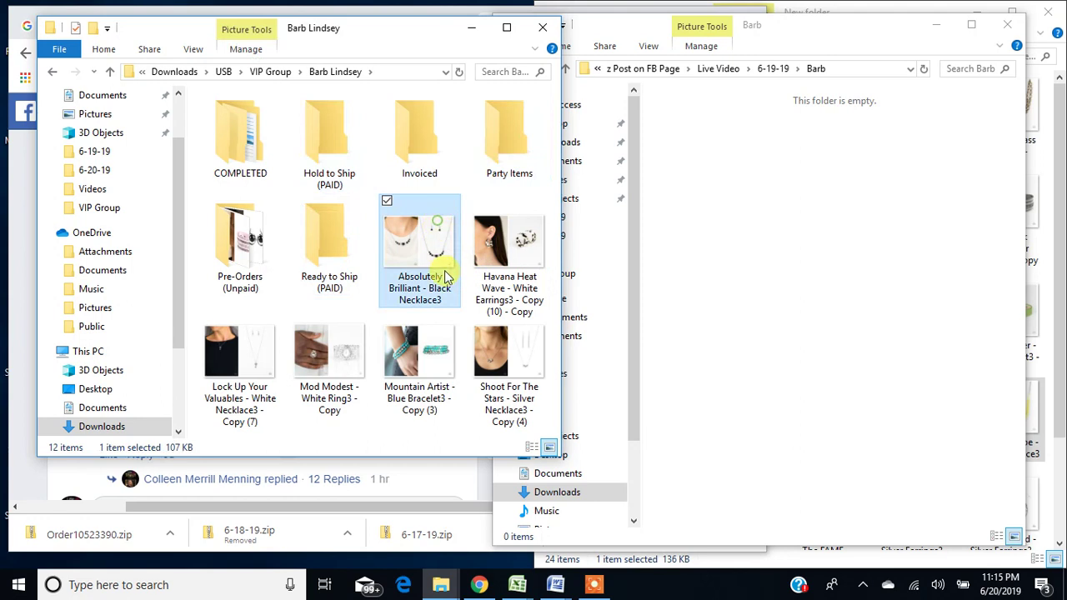
click(415, 137)
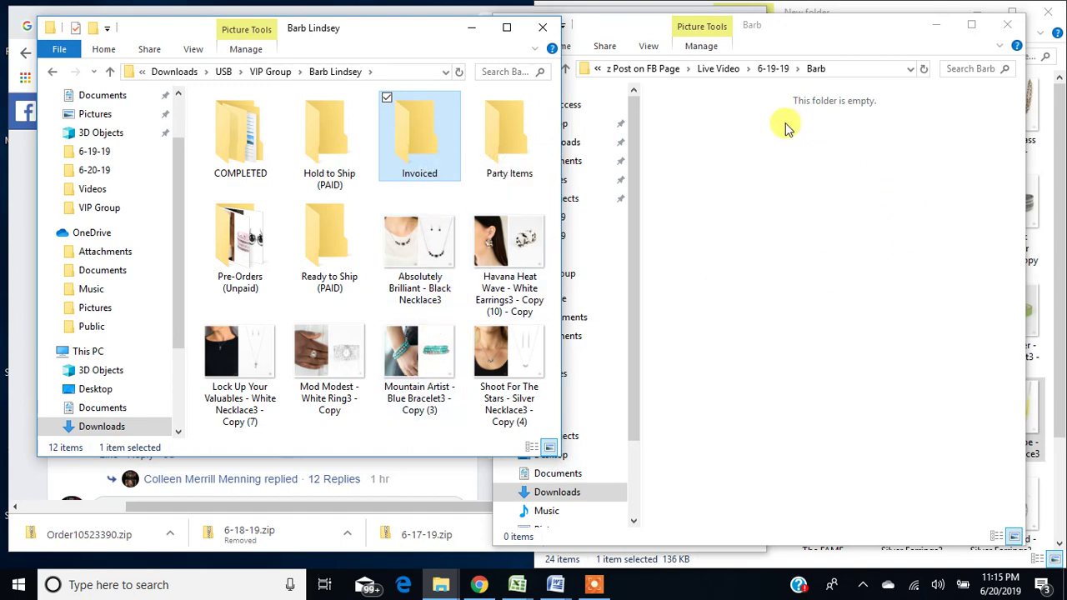
- Return to the 6-19-19 folder and look over the remaining buyer folders and leftover item pictures
click(772, 70)
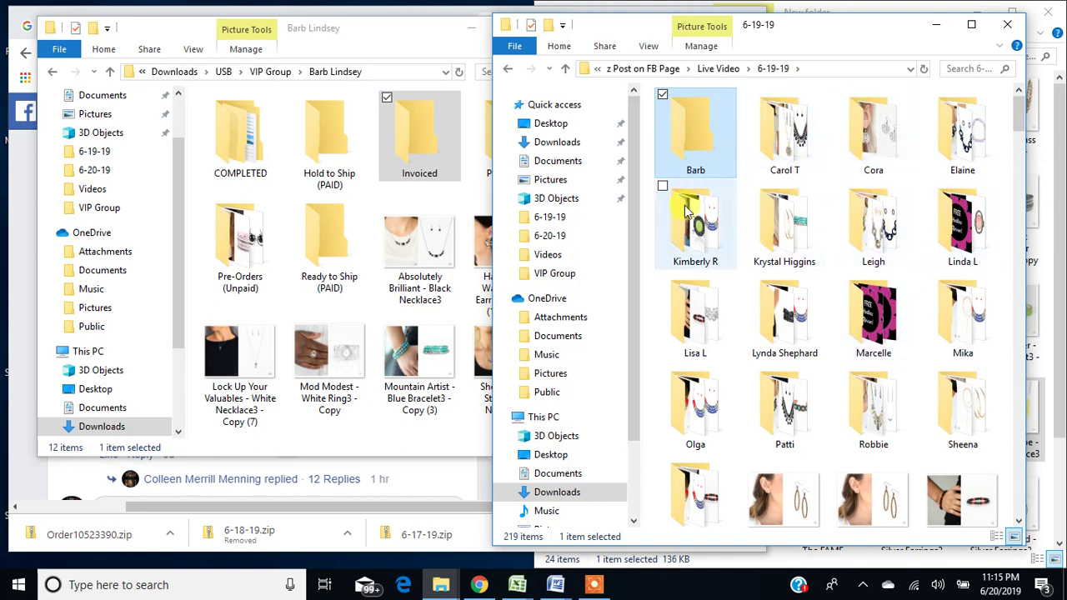
click(784, 138)
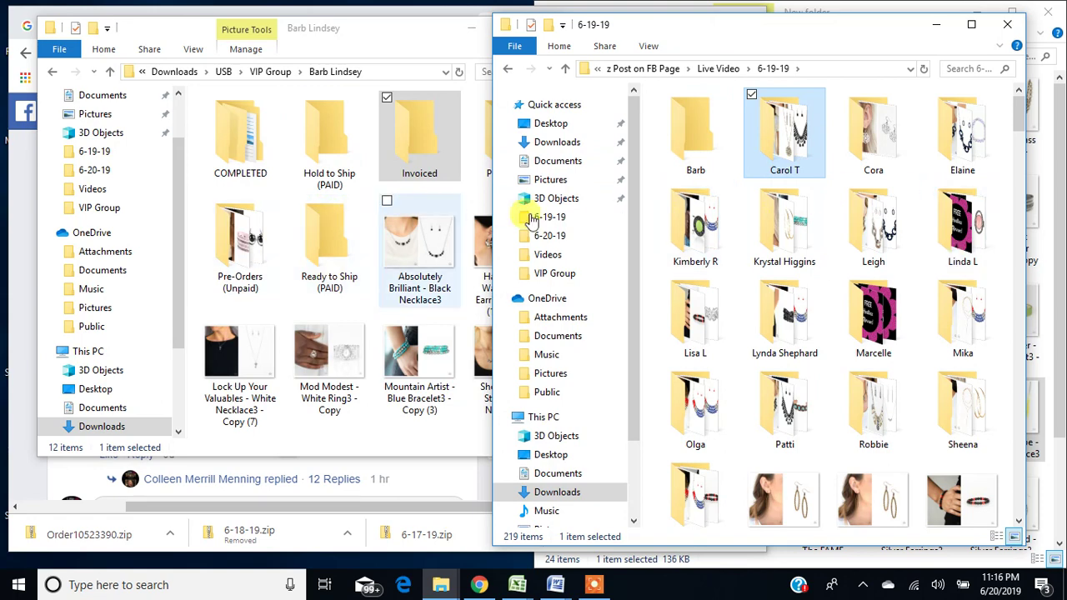
scroll(844, 304, down, 3)
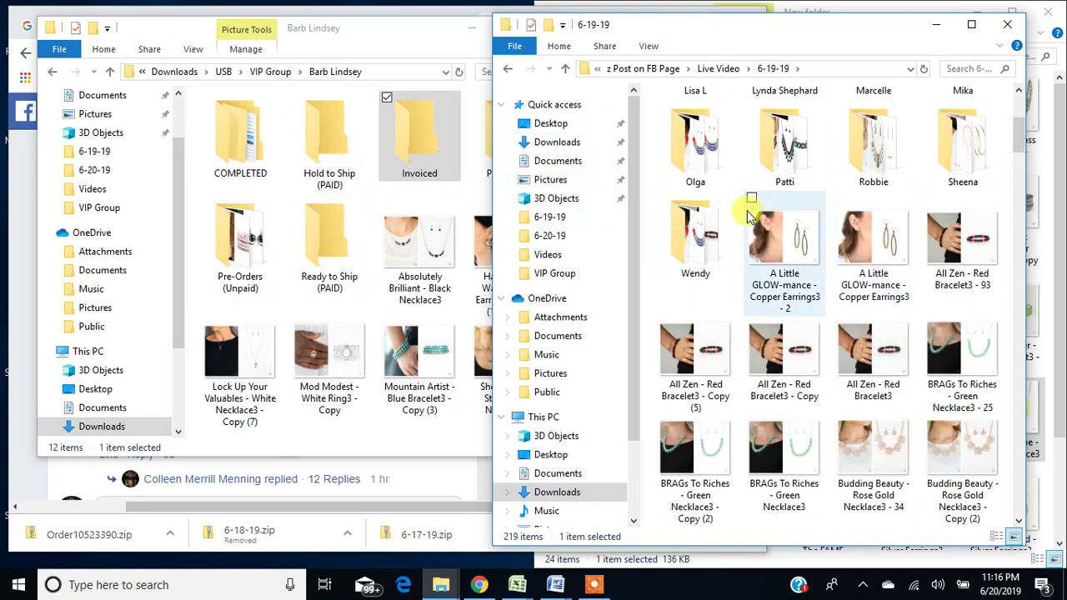
- Inspect the three Southern Heart - Blue Necklace3 pictures in another VIP Group customer's folder, and return to the VIP Group folder
click(369, 252)
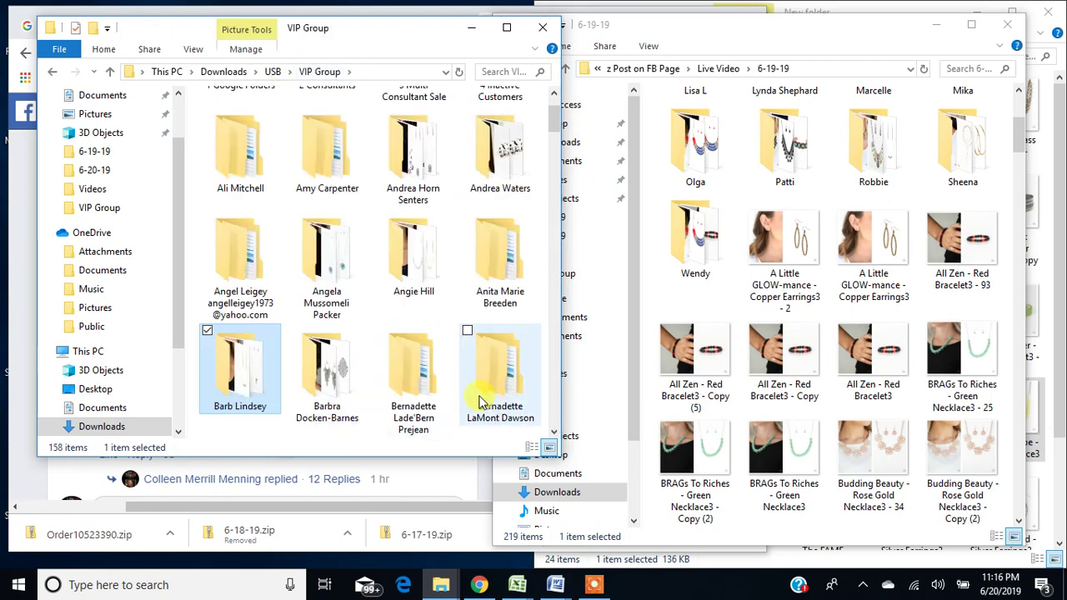
click(326, 280)
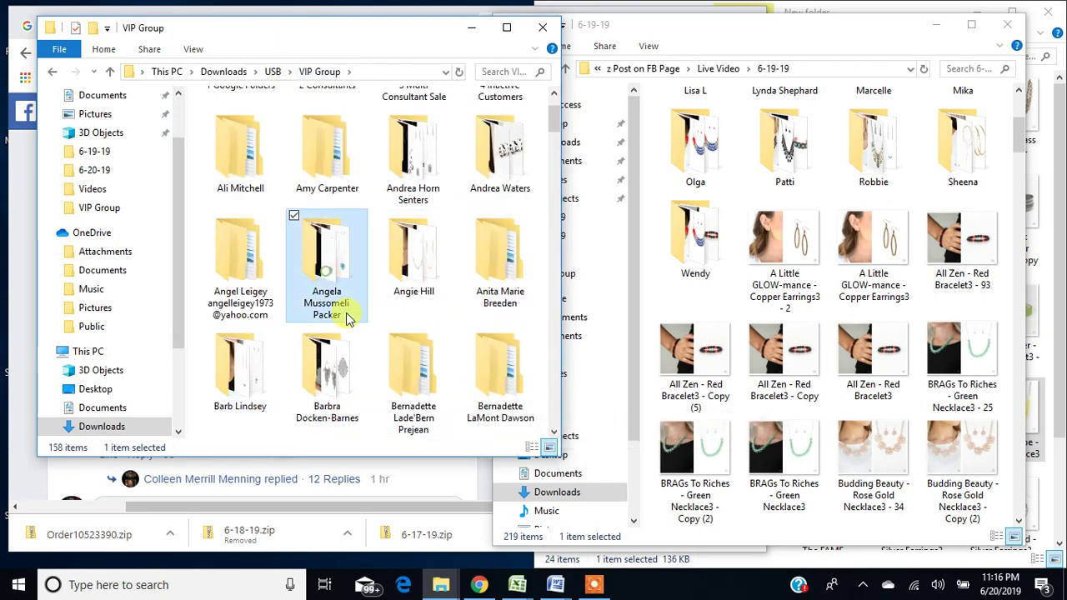
double_click(326, 283)
click(432, 250)
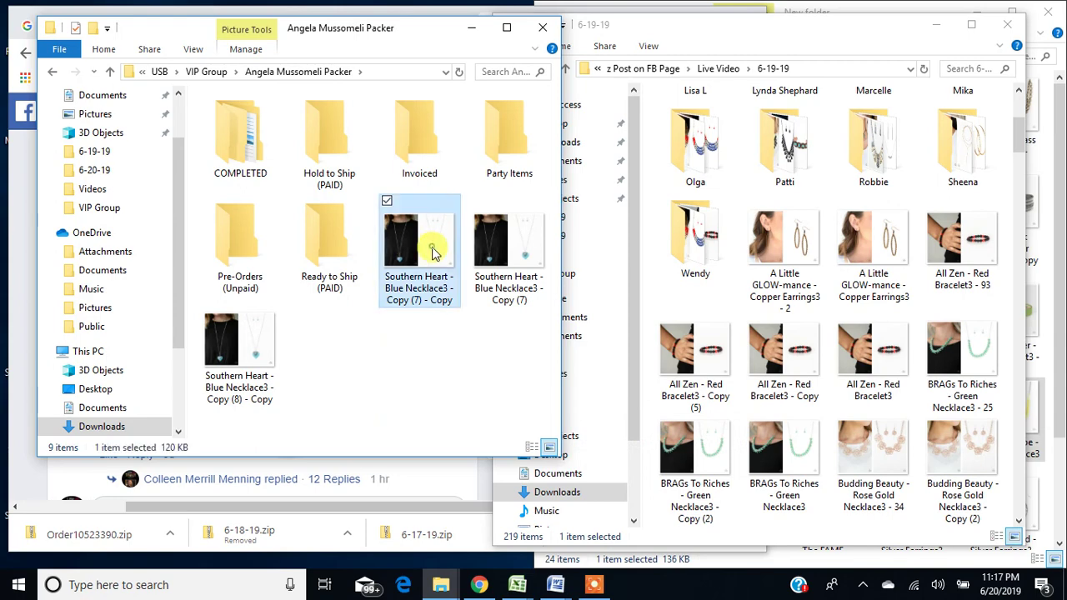
shift+click(236, 338)
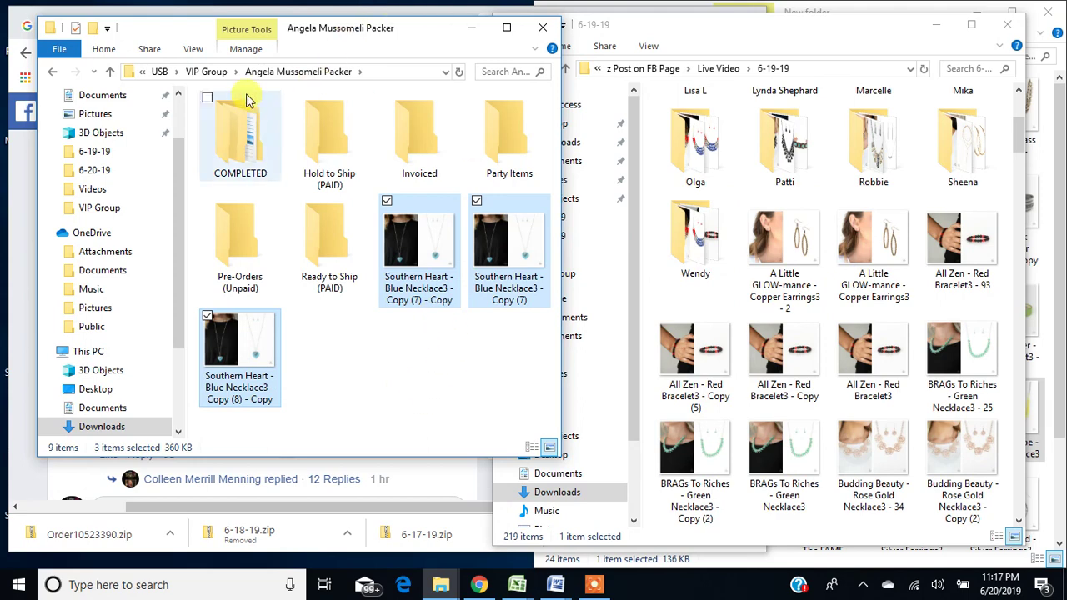
click(208, 71)
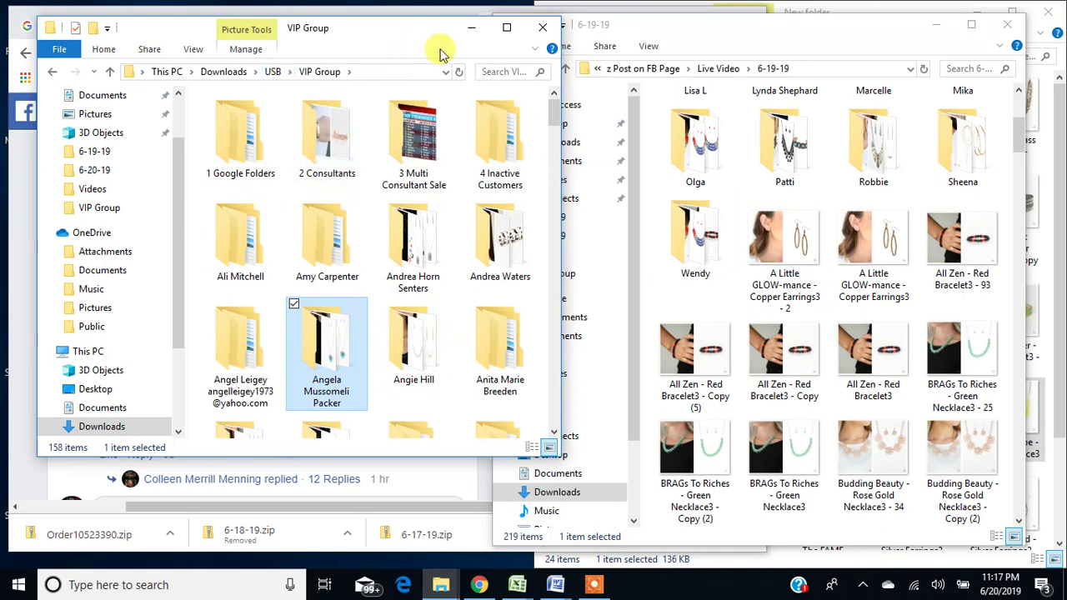
- Minimize the VIP Group window and arrange the 6-19-19 window side by side with the 6-18-19 New folder window, without overlap
click(471, 28)
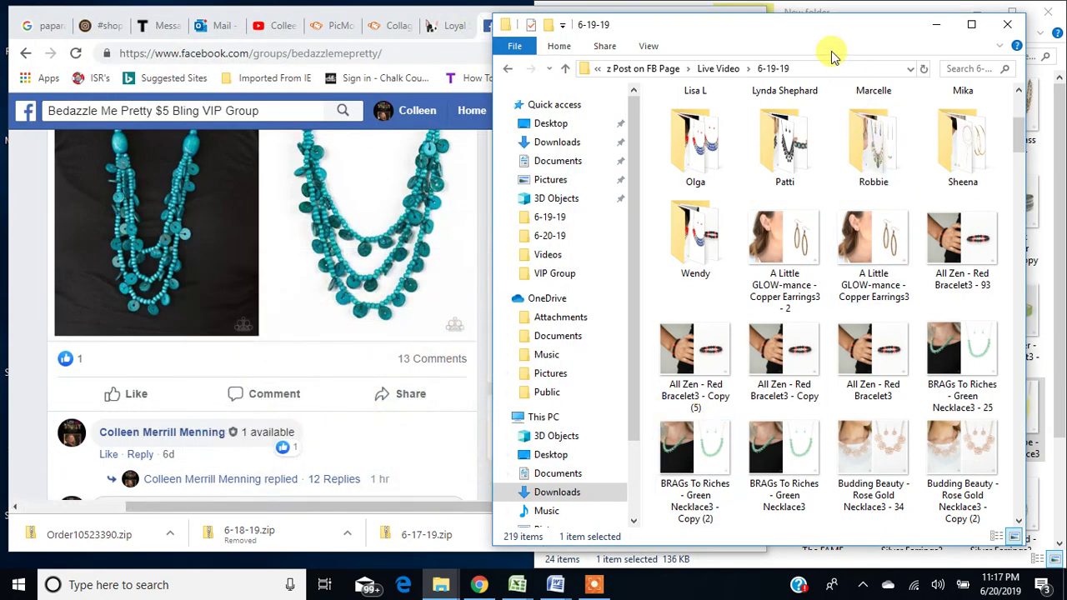
drag(842, 29, 388, 36)
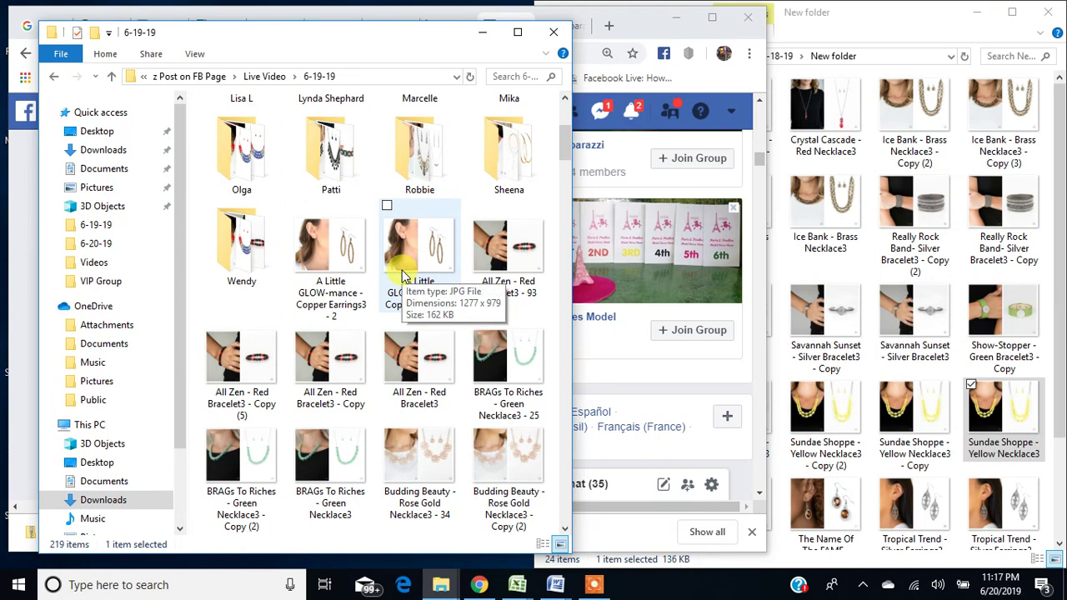
click(917, 334)
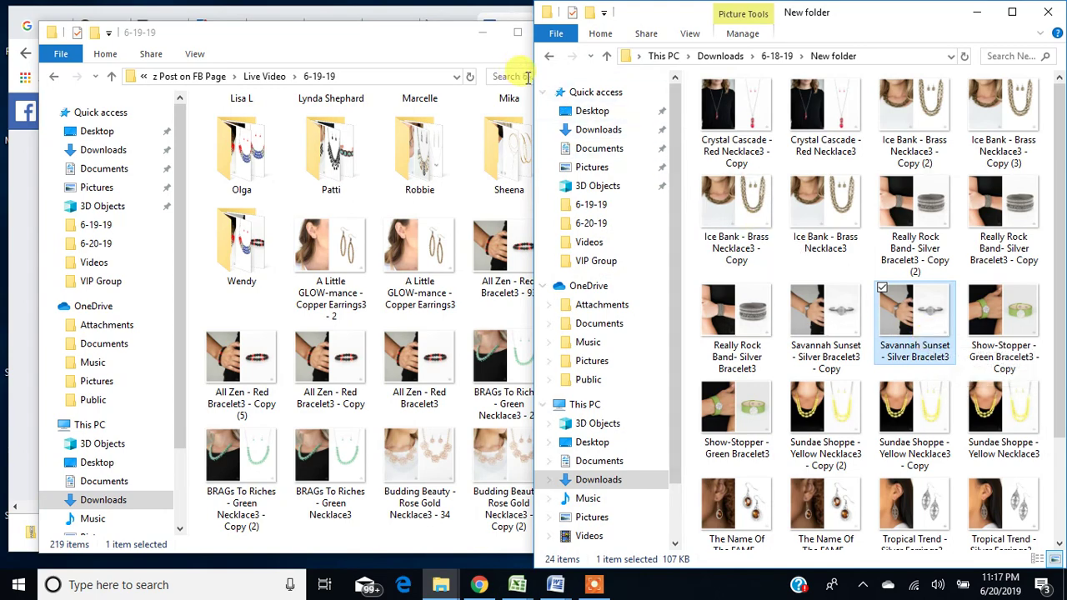
drag(534, 77, 575, 78)
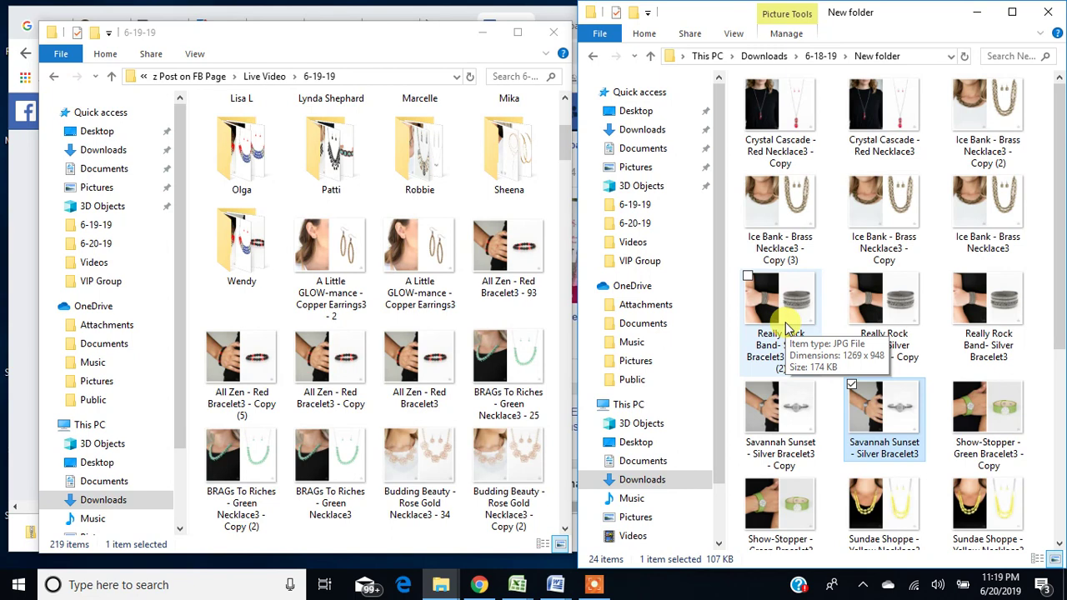
click(297, 22)
drag(296, 22, 297, 17)
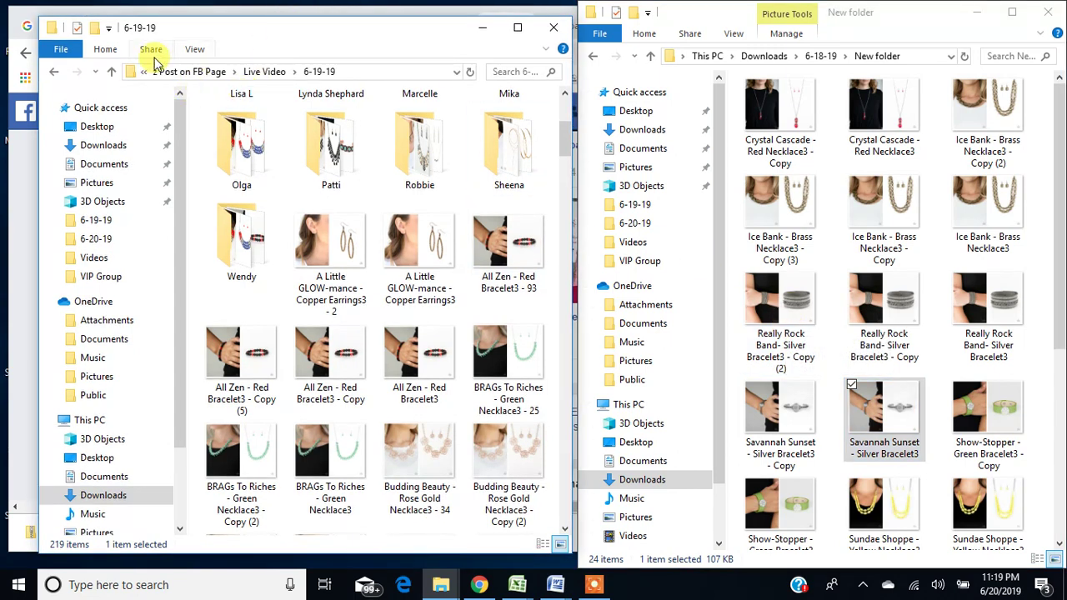
drag(38, 52, 26, 51)
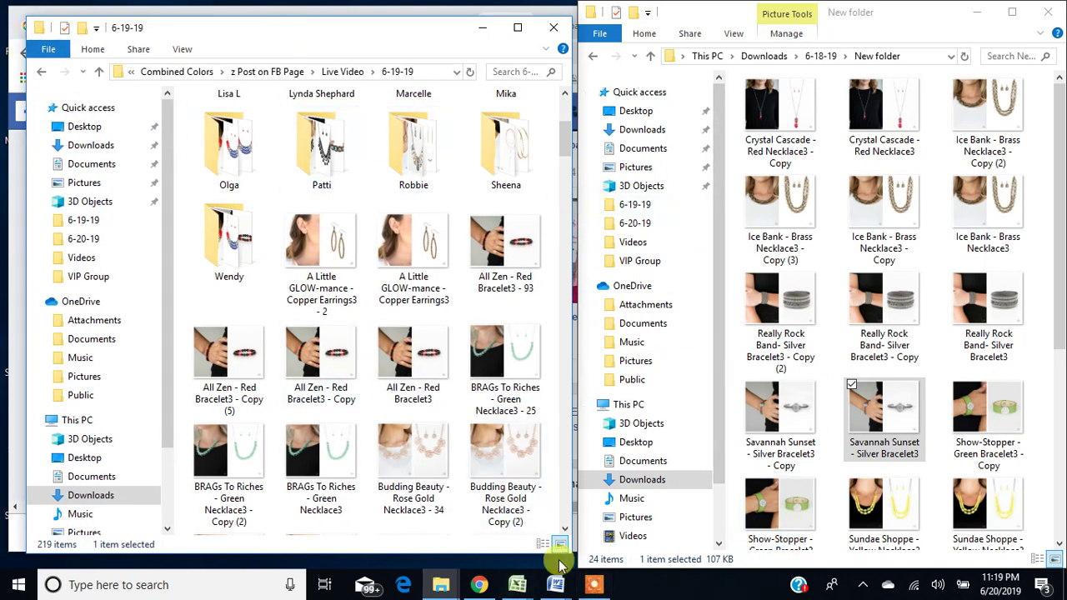
click(596, 587)
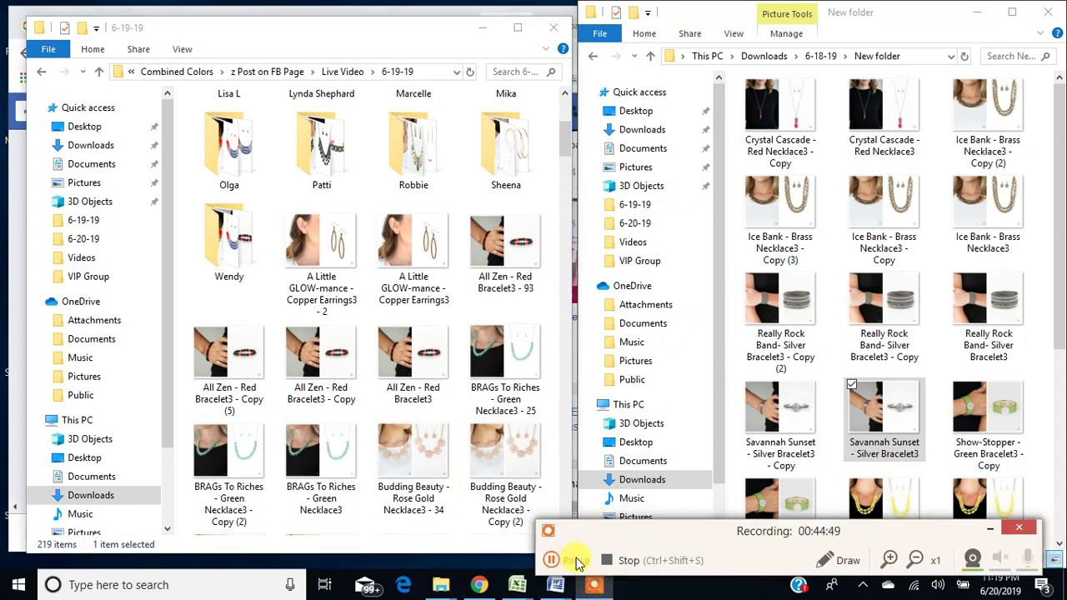